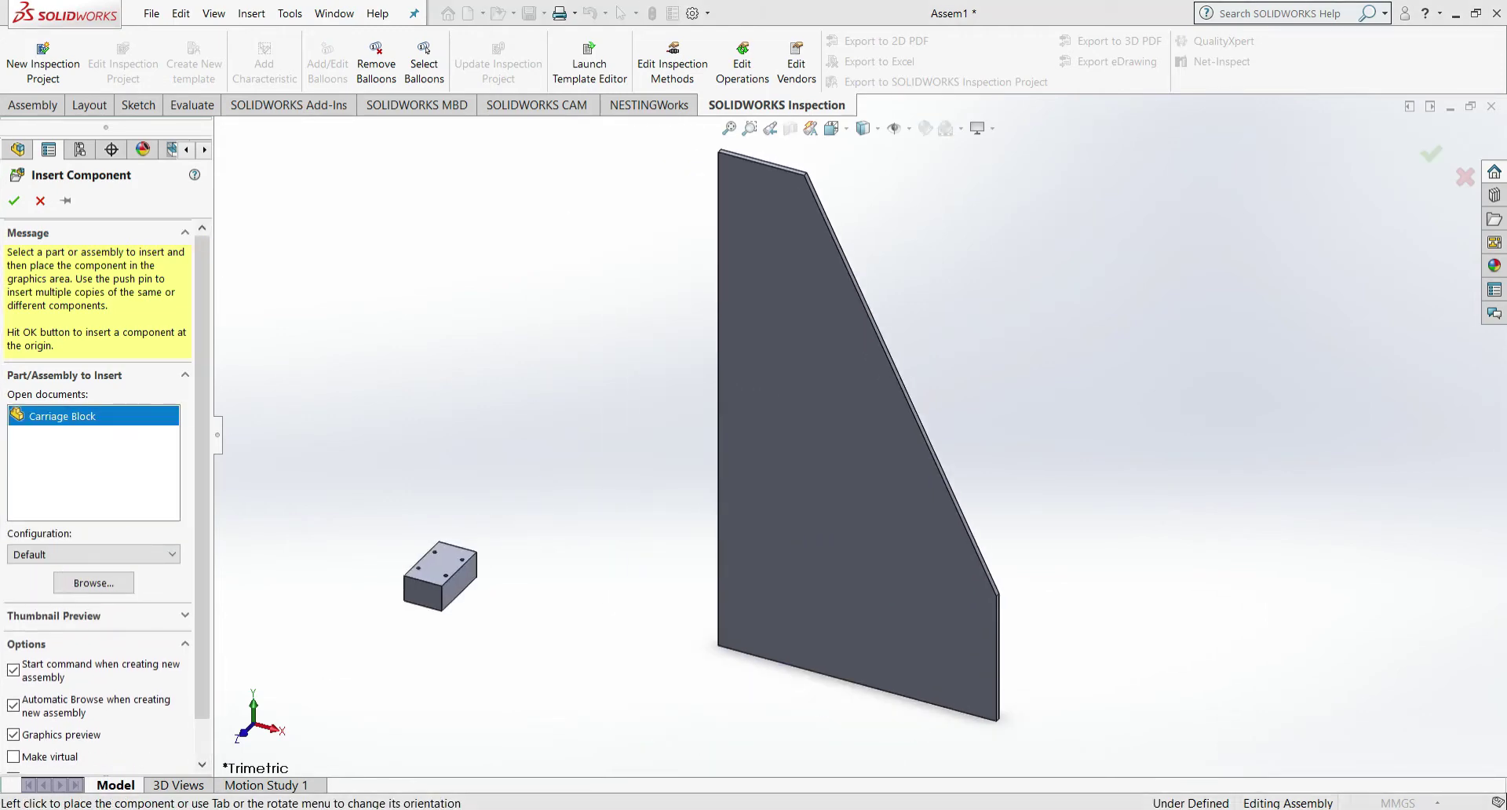
- Place four copies of the Carriage Block part in the empty space beside the plate
{"action": "left_click", "coordinate": [499, 567]}
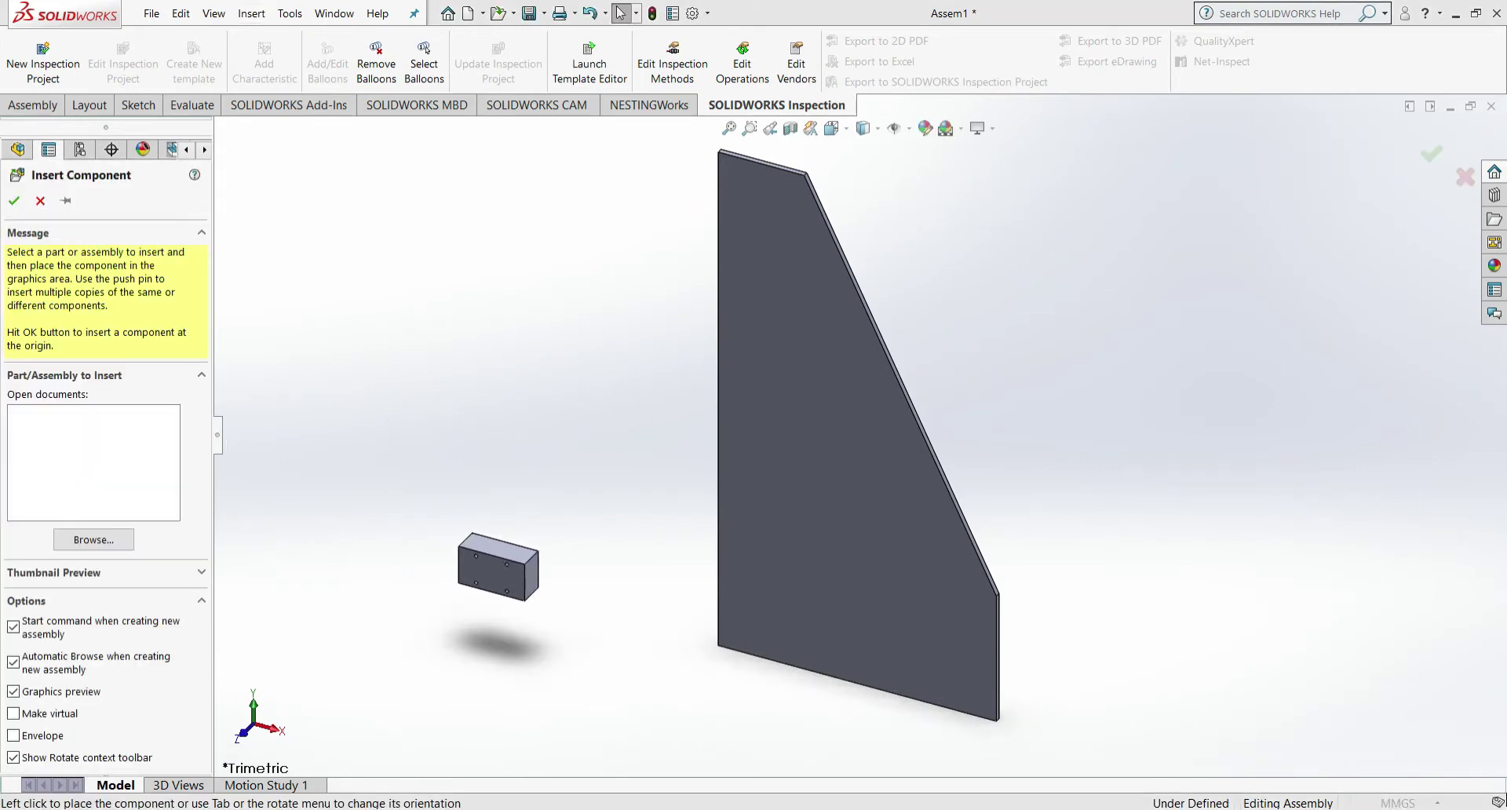
{"action": "left_click", "coordinate": [499, 412]}
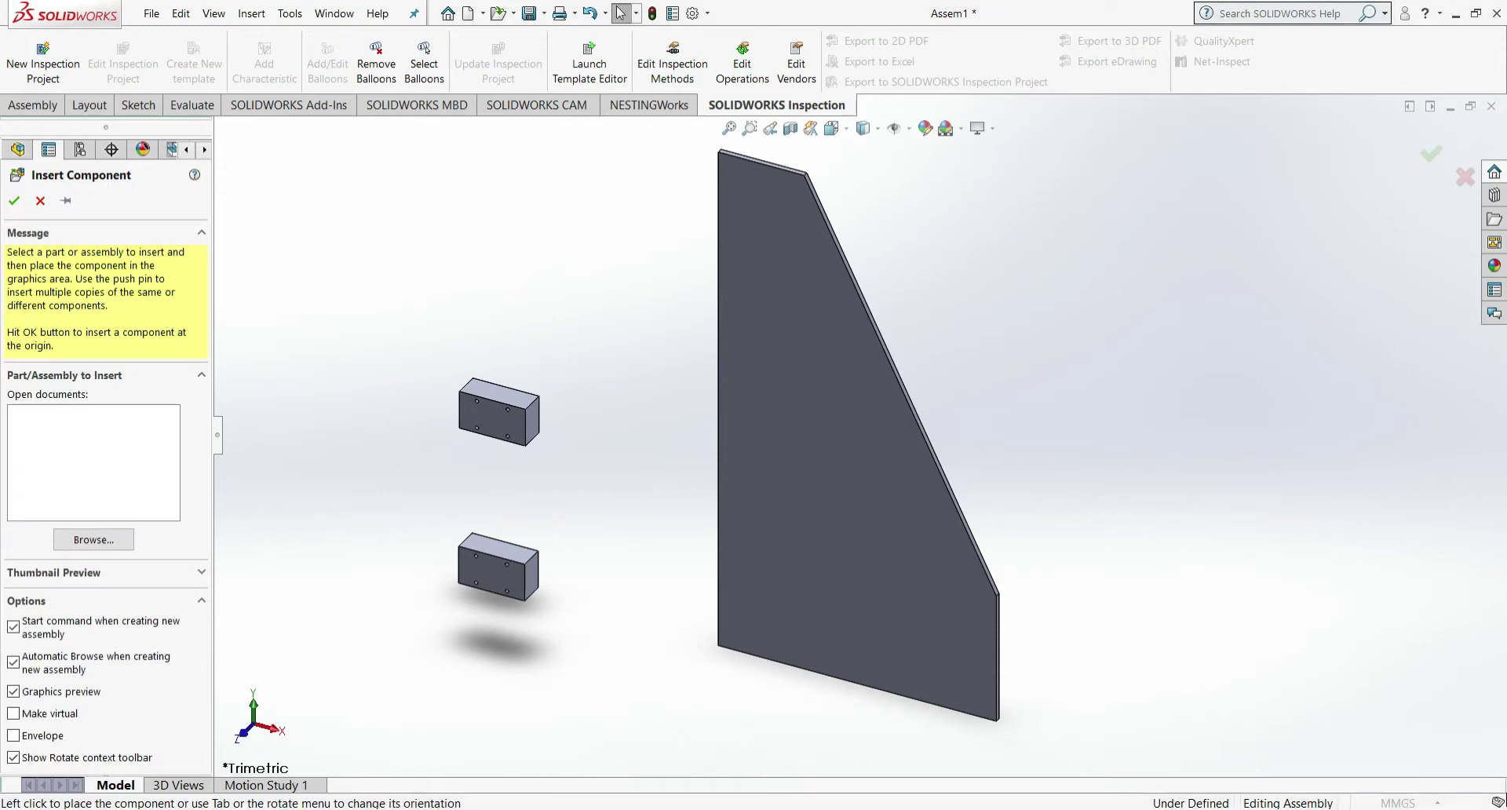
{"action": "left_click", "coordinate": [375, 543]}
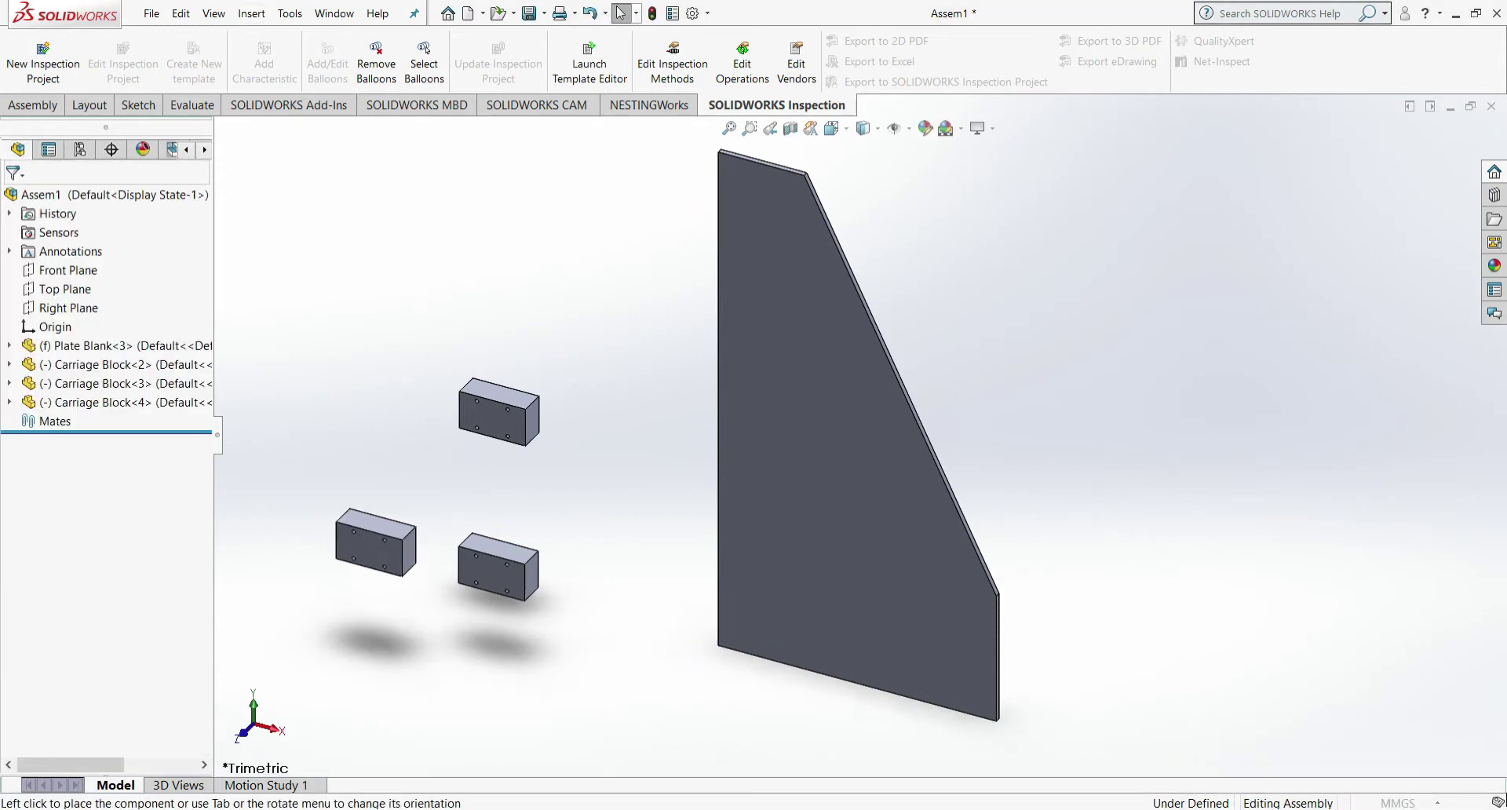
{"action": "left_click", "coordinate": [396, 404]}
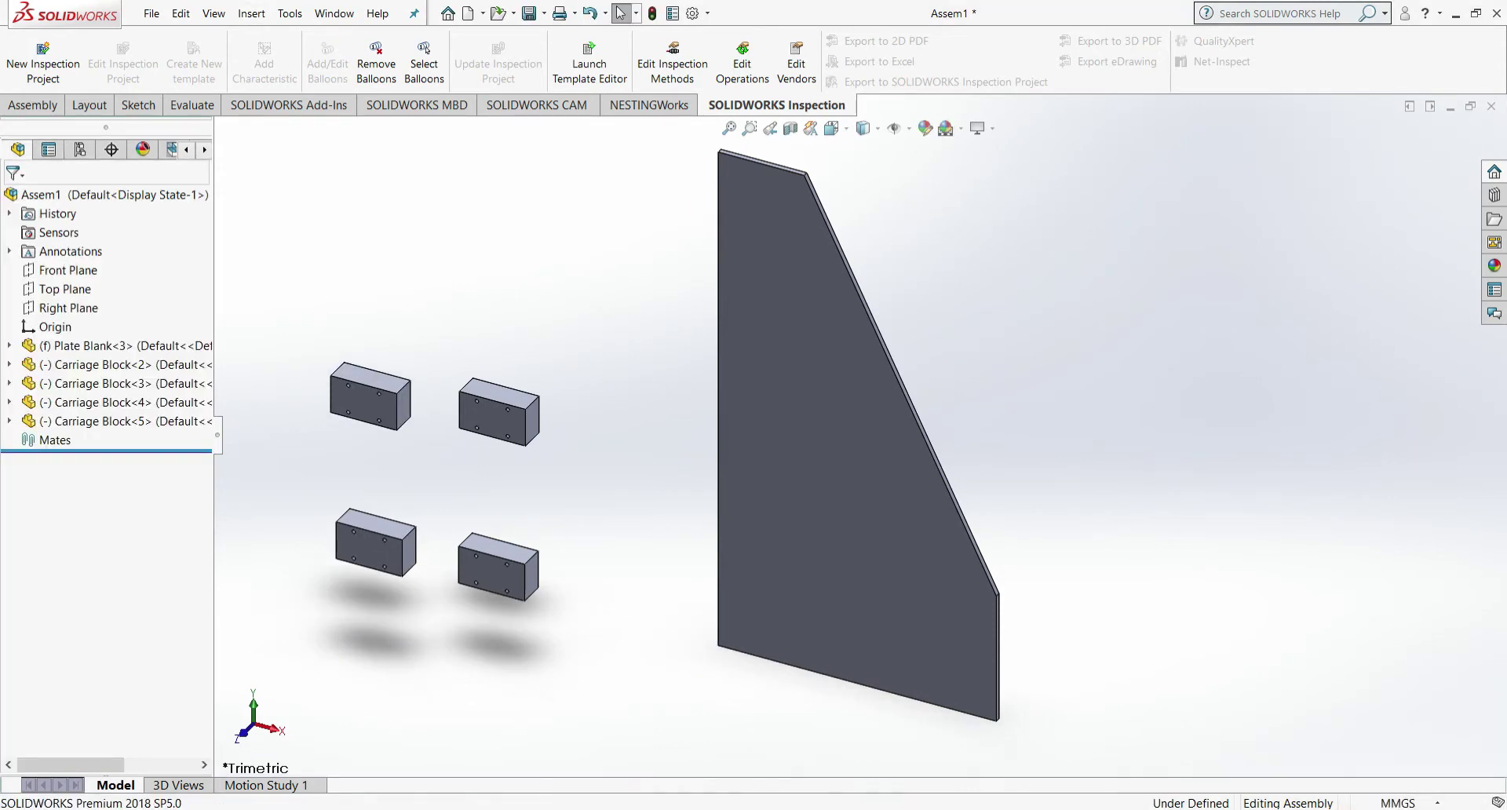
- Add a coincident mate between the holed face of one carriage block and the plate's back face
{"action": "left_click", "coordinate": [492, 418]}
{"action": "left_click", "coordinate": [556, 357]}
{"action": "left_click", "coordinate": [833, 128]}
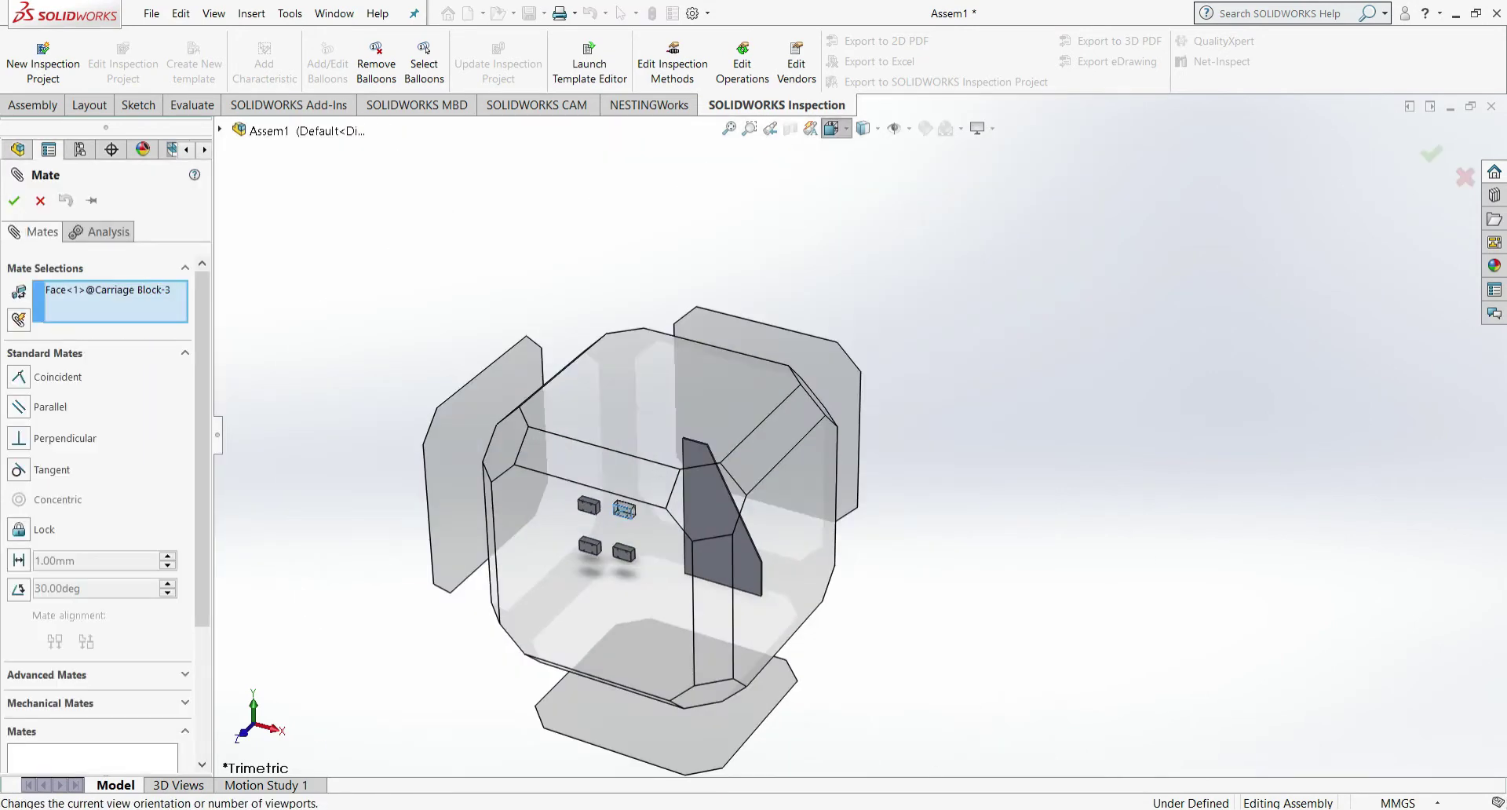
{"action": "left_click", "coordinate": [799, 355]}
{"action": "left_click", "coordinate": [637, 641]}
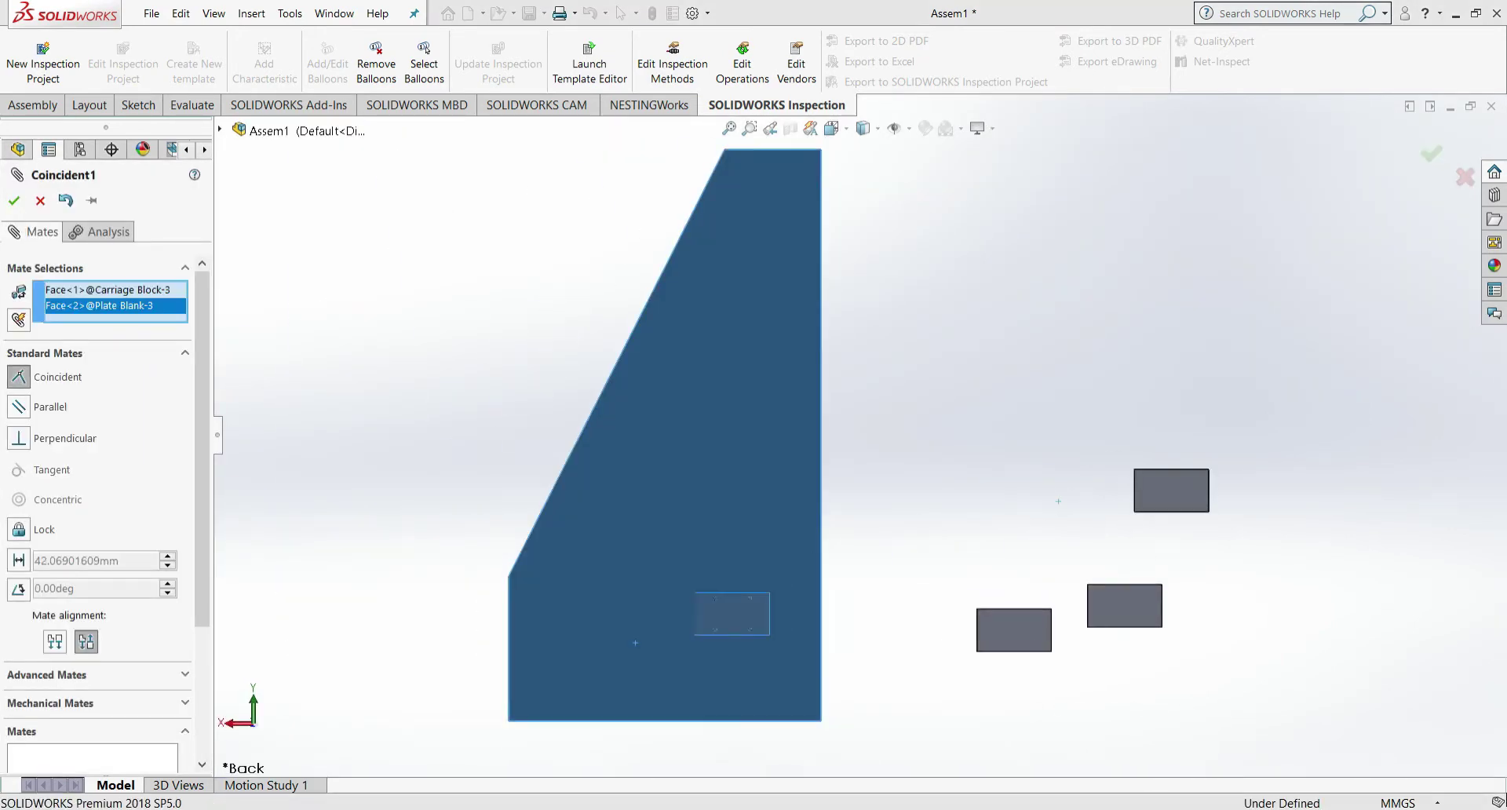
{"action": "scroll", "coordinate": [729, 616], "scroll_direction": "down", "scroll_amount": 6}
{"action": "left_click", "coordinate": [14, 201]}
{"action": "left_click", "coordinate": [14, 201]}
- Add a parallel mate between the mated carriage block's vertical edge and the plate's short vertical edge
{"action": "scroll", "coordinate": [734, 463], "scroll_direction": "down", "scroll_amount": 3}
{"action": "scroll", "coordinate": [837, 412], "scroll_direction": "up", "scroll_amount": 3}
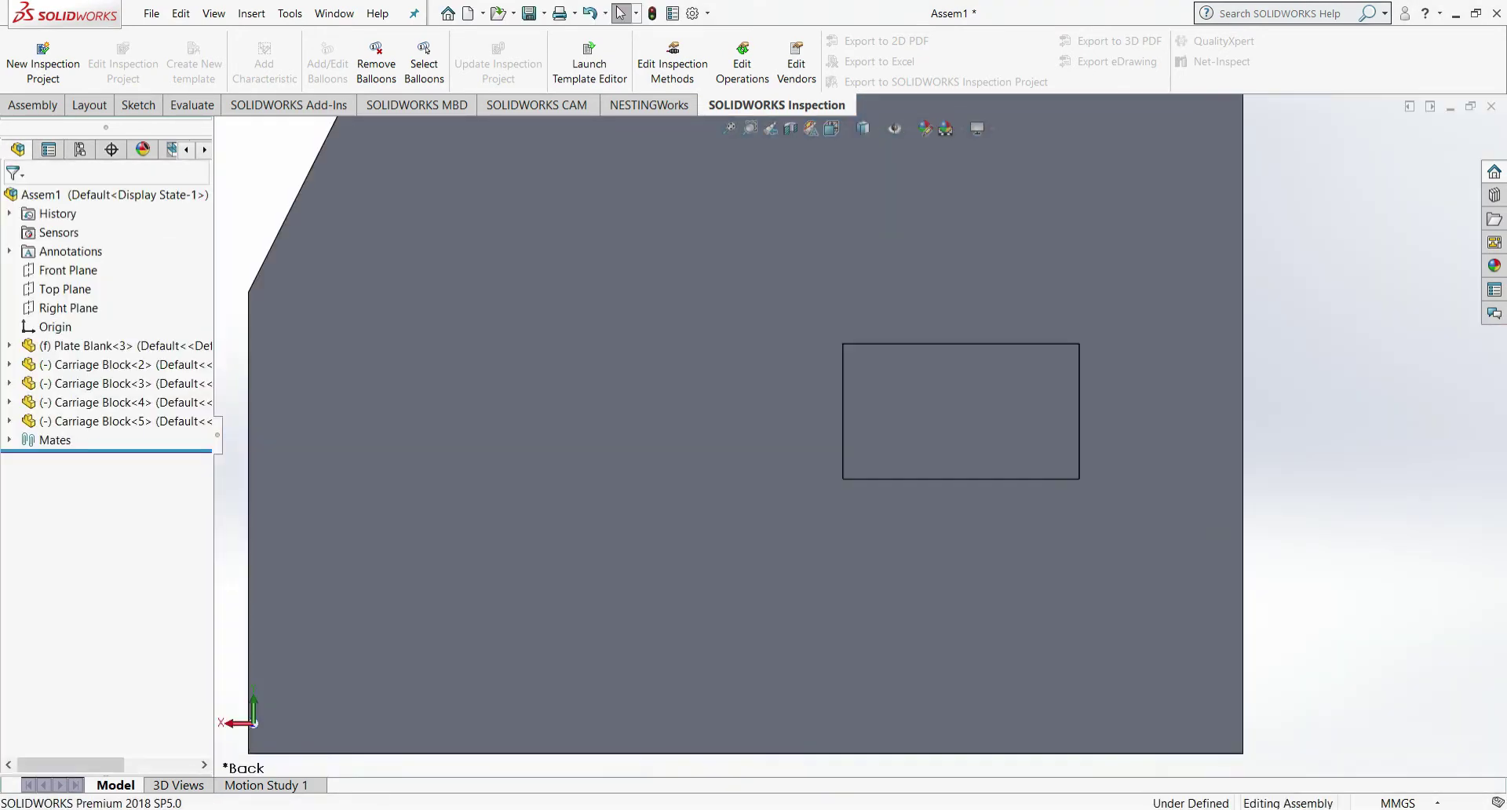
{"action": "left_click", "coordinate": [842, 410]}
{"action": "key", "text": "m"}
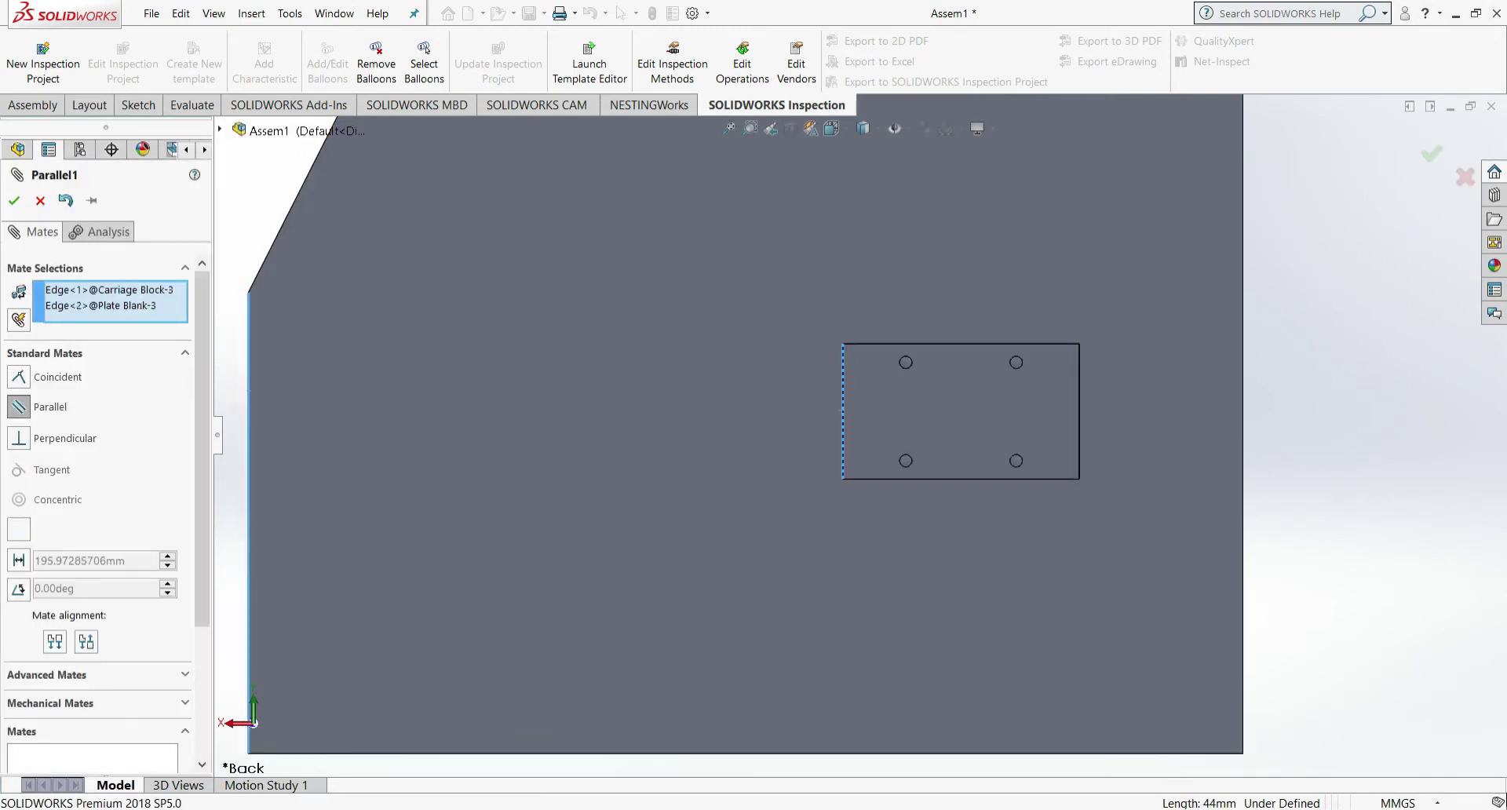
{"action": "left_click", "coordinate": [249, 391]}
{"action": "left_click", "coordinate": [15, 201]}
{"action": "left_click", "coordinate": [14, 201]}
- Move the mated carriage block across the plate's back face toward the short vertical edge
{"action": "scroll", "coordinate": [1061, 420], "scroll_direction": "up", "scroll_amount": 3}
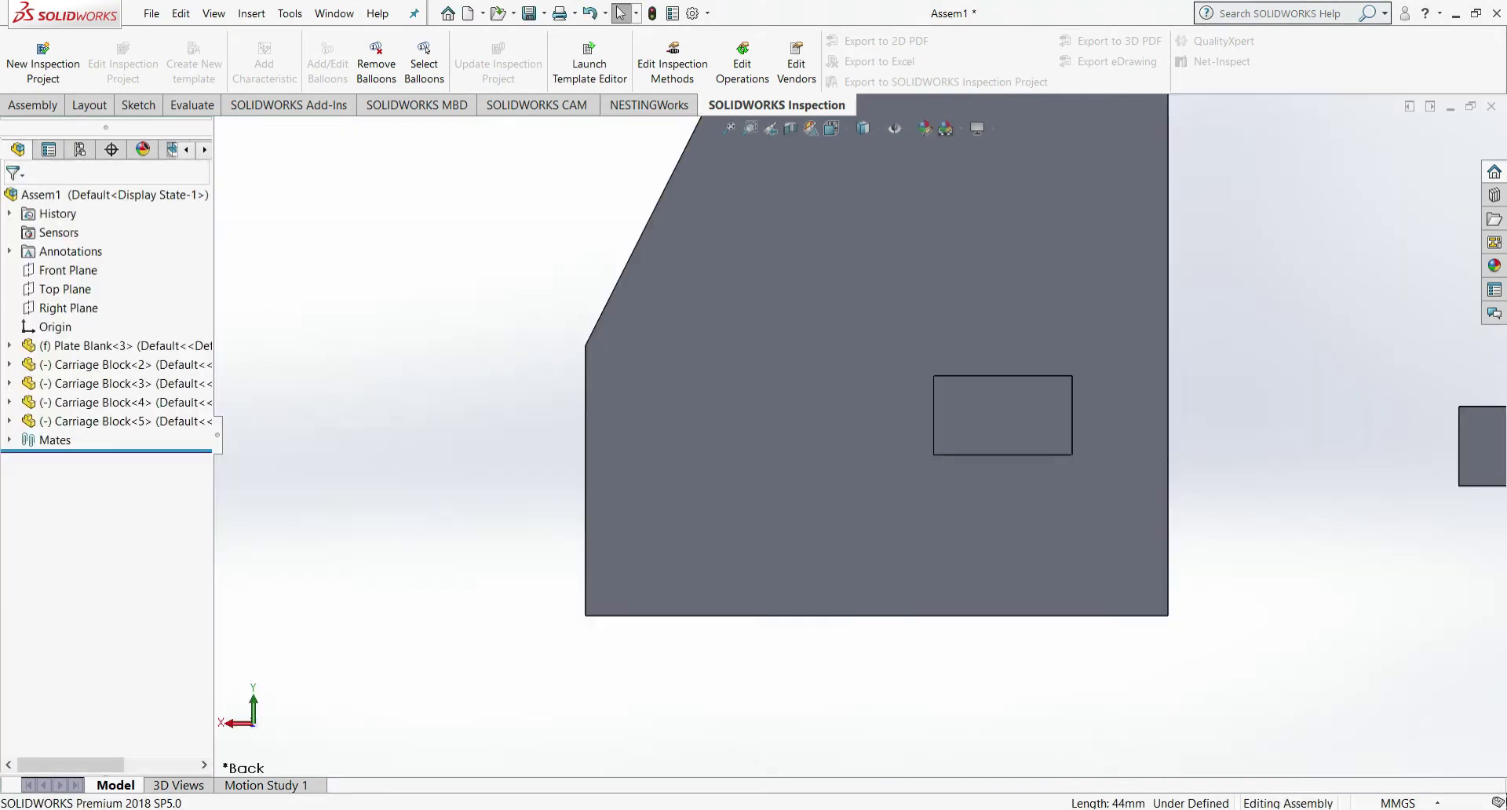
{"action": "left_click_drag", "start_coordinate": [982, 430], "coordinate": [715, 452]}
{"action": "scroll", "coordinate": [644, 477], "scroll_direction": "down", "scroll_amount": 4}
{"action": "scroll", "coordinate": [643, 477], "scroll_direction": "up", "scroll_amount": 5}
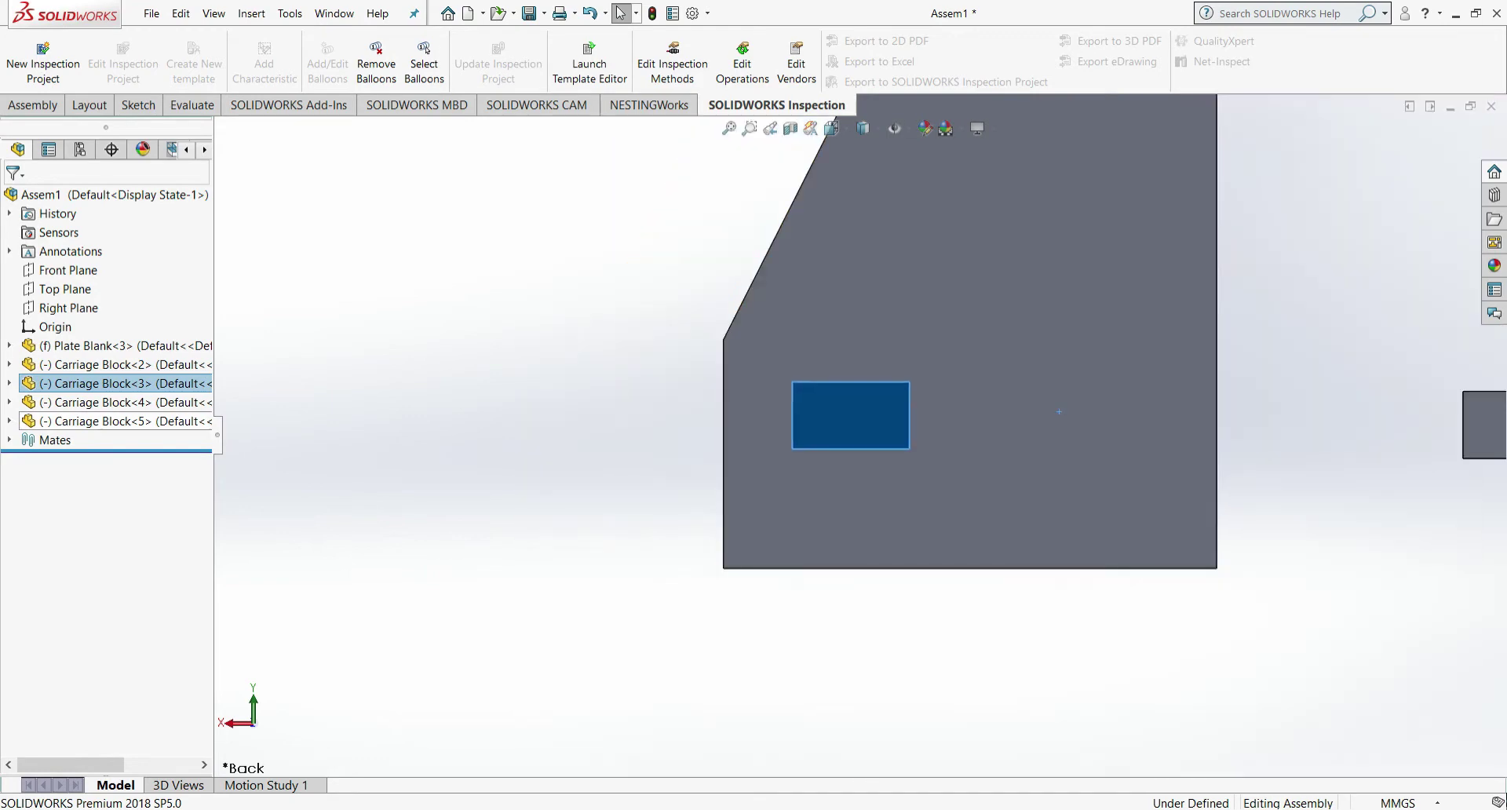
- Delete the parallel mate between the carriage block and the plate
{"action": "left_click", "coordinate": [10, 440]}
{"action": "left_click", "coordinate": [86, 478]}
{"action": "key", "text": "Delete"}
{"action": "key", "text": "Return"}
- Add a 5 mm distance mate between the first carriage block's vertical edge and the plate's short vertical edge
{"action": "key", "text": "space"}
{"action": "left_click", "coordinate": [474, 502]}
{"action": "scroll", "coordinate": [860, 560], "scroll_direction": "down", "scroll_amount": 5}
{"action": "left_click", "coordinate": [729, 494]}
{"action": "key", "text": "m"}
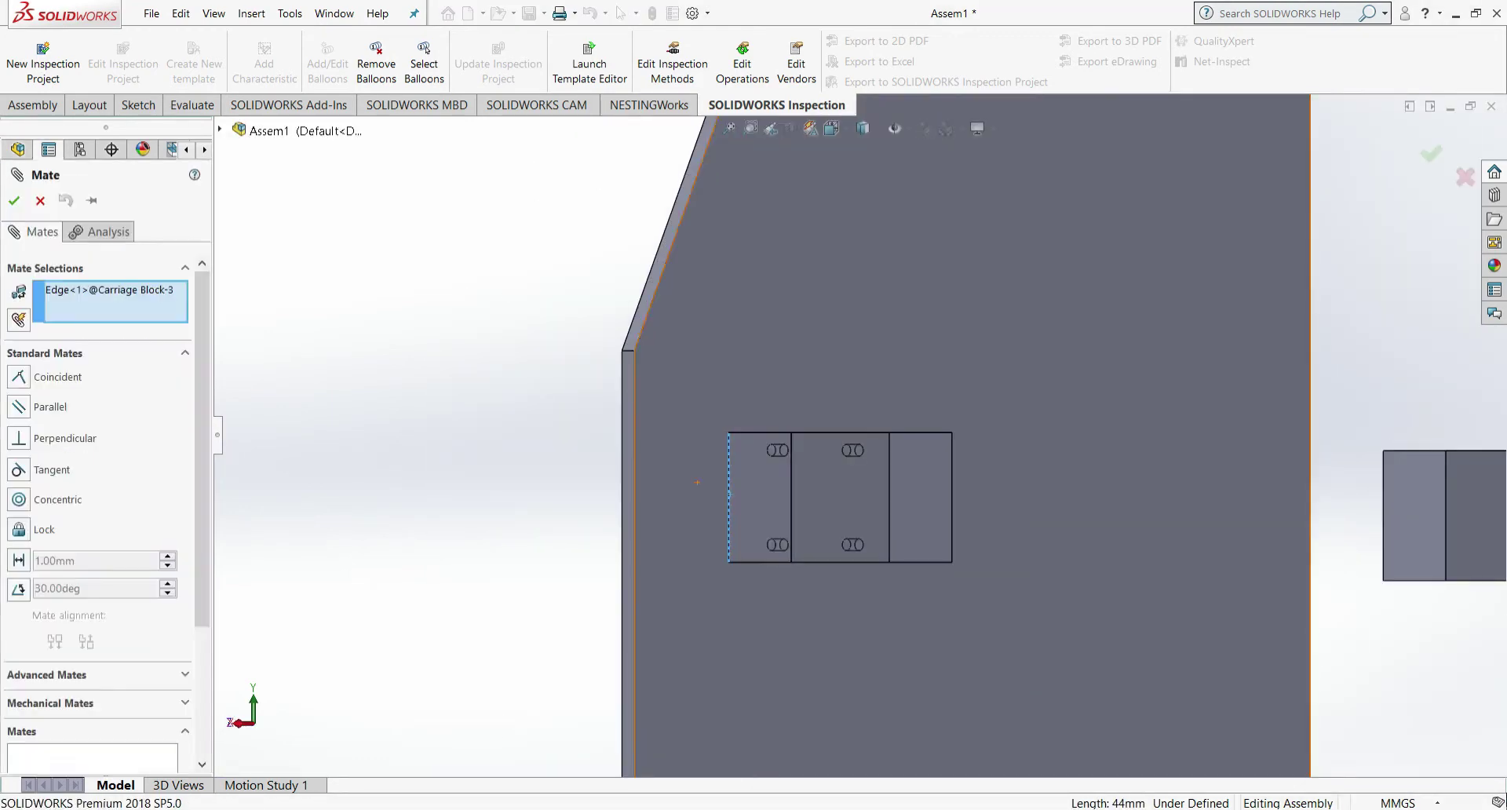
{"action": "left_click", "coordinate": [634, 487]}
{"action": "left_click", "coordinate": [19, 560]}
{"action": "type", "text": "5"}
{"action": "key", "text": "Return"}
{"action": "key", "text": "Return"}
{"action": "key", "text": "Return"}
- Add a 10 mm distance mate between the first carriage block's lower edge and the plate's bottom edge
{"action": "scroll", "coordinate": [1018, 408], "scroll_direction": "up", "scroll_amount": 2}
{"action": "scroll", "coordinate": [775, 640], "scroll_direction": "down", "scroll_amount": 2}
{"action": "key", "text": "space"}
{"action": "left_click", "coordinate": [656, 670]}
{"action": "scroll", "coordinate": [573, 597], "scroll_direction": "down", "scroll_amount": 5}
{"action": "left_click", "coordinate": [765, 474]}
{"action": "key", "text": "m"}
{"action": "left_click", "coordinate": [767, 565]}
{"action": "left_click", "coordinate": [19, 560]}
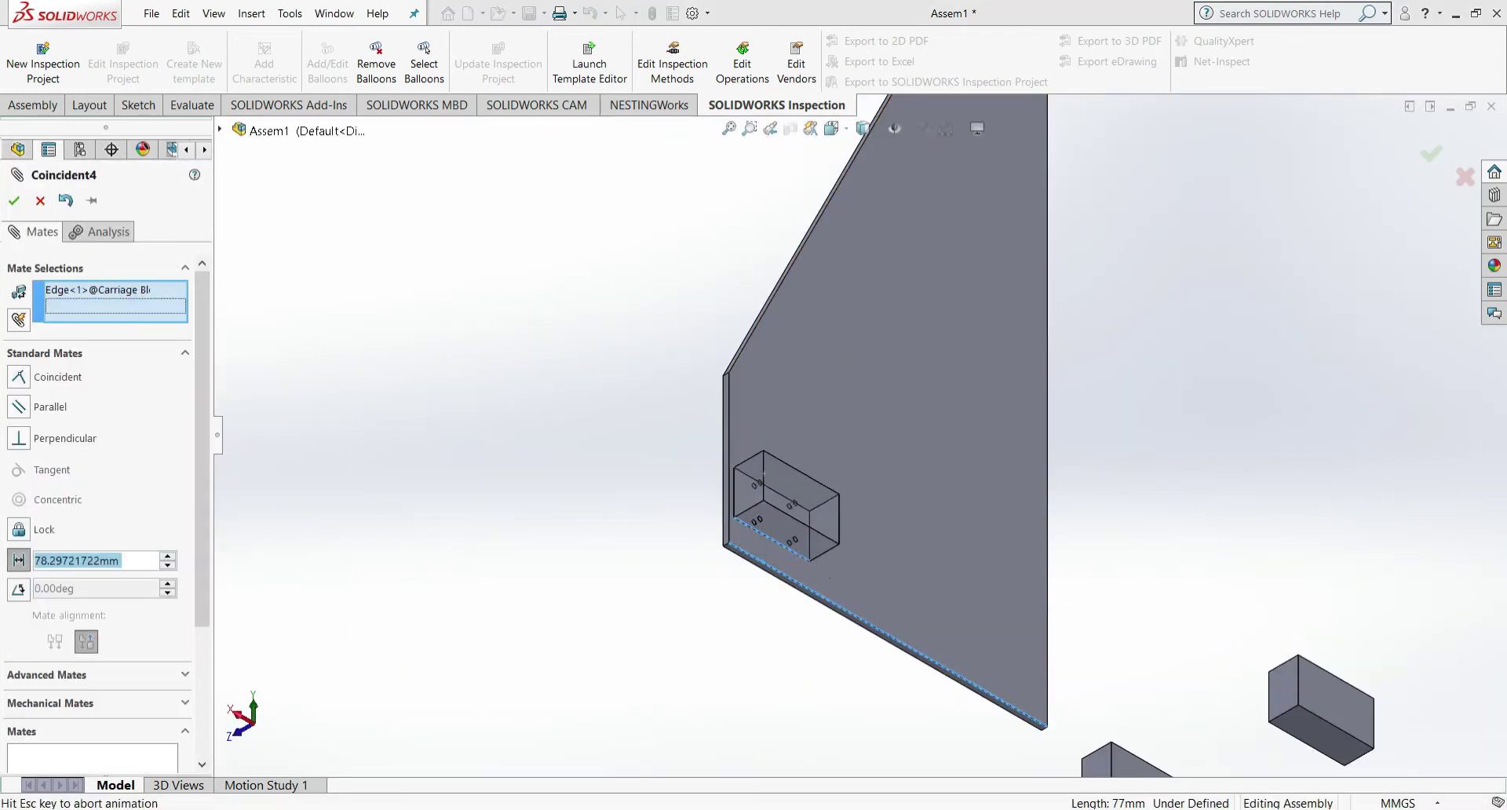
{"action": "type", "text": "10"}
{"action": "key", "text": "Return"}
{"action": "key", "text": "Return"}
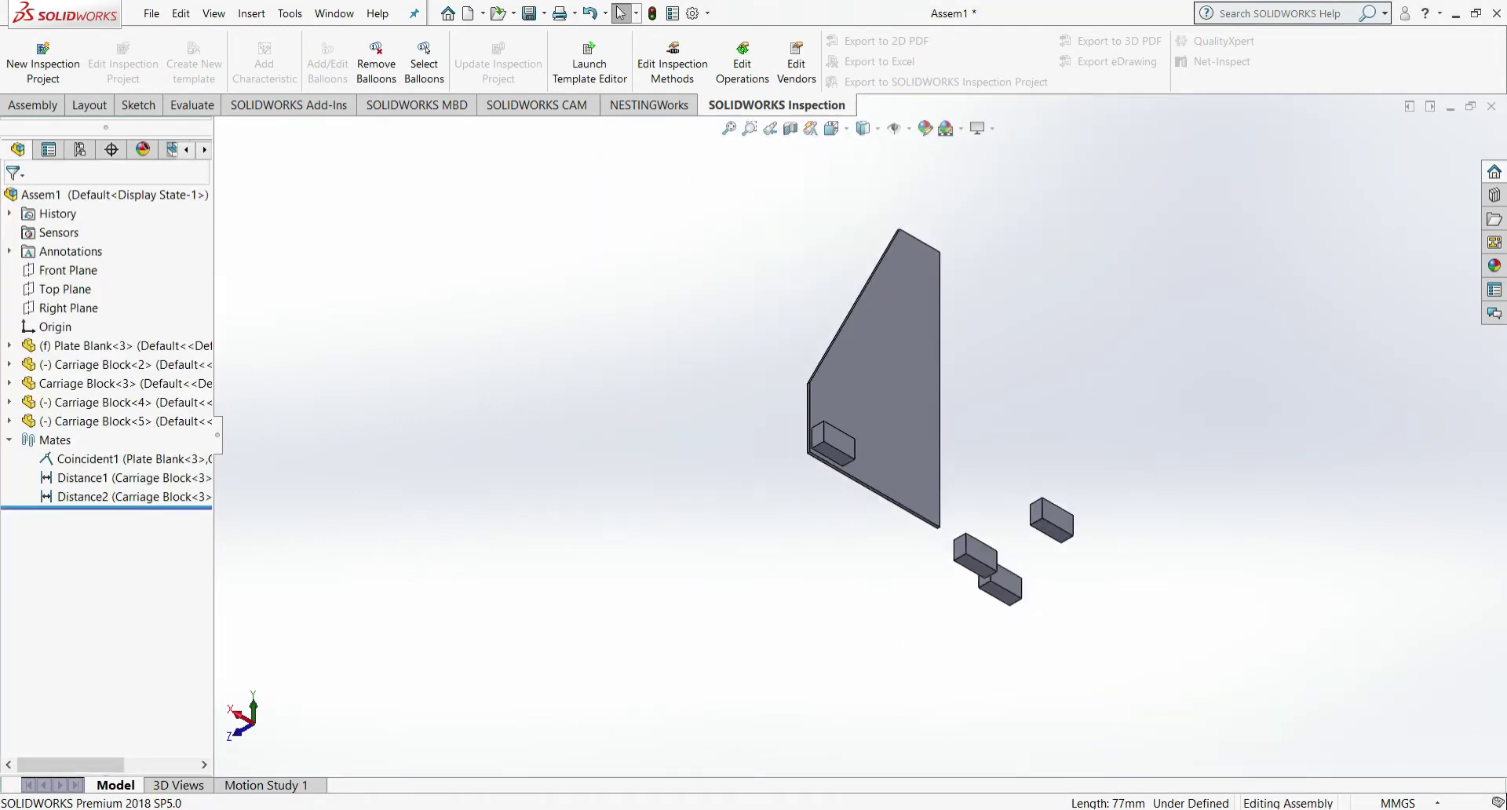
- Add a coincident mate between a second carriage block's holed face and the plate's back face
{"action": "left_click", "coordinate": [832, 128]}
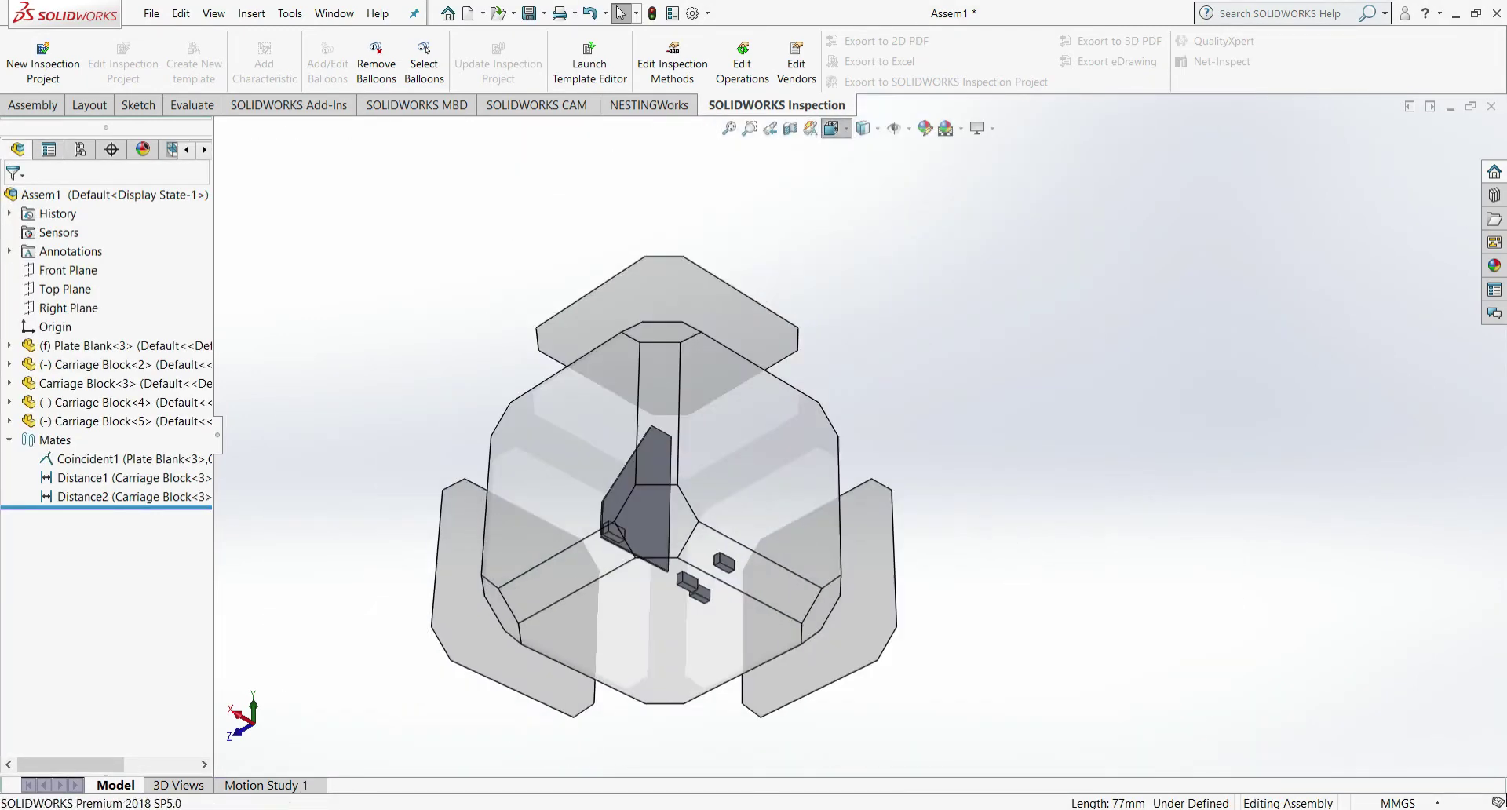
{"action": "left_click", "coordinate": [511, 618]}
{"action": "left_click", "coordinate": [707, 633]}
{"action": "key", "text": "m"}
{"action": "left_click", "coordinate": [832, 128]}
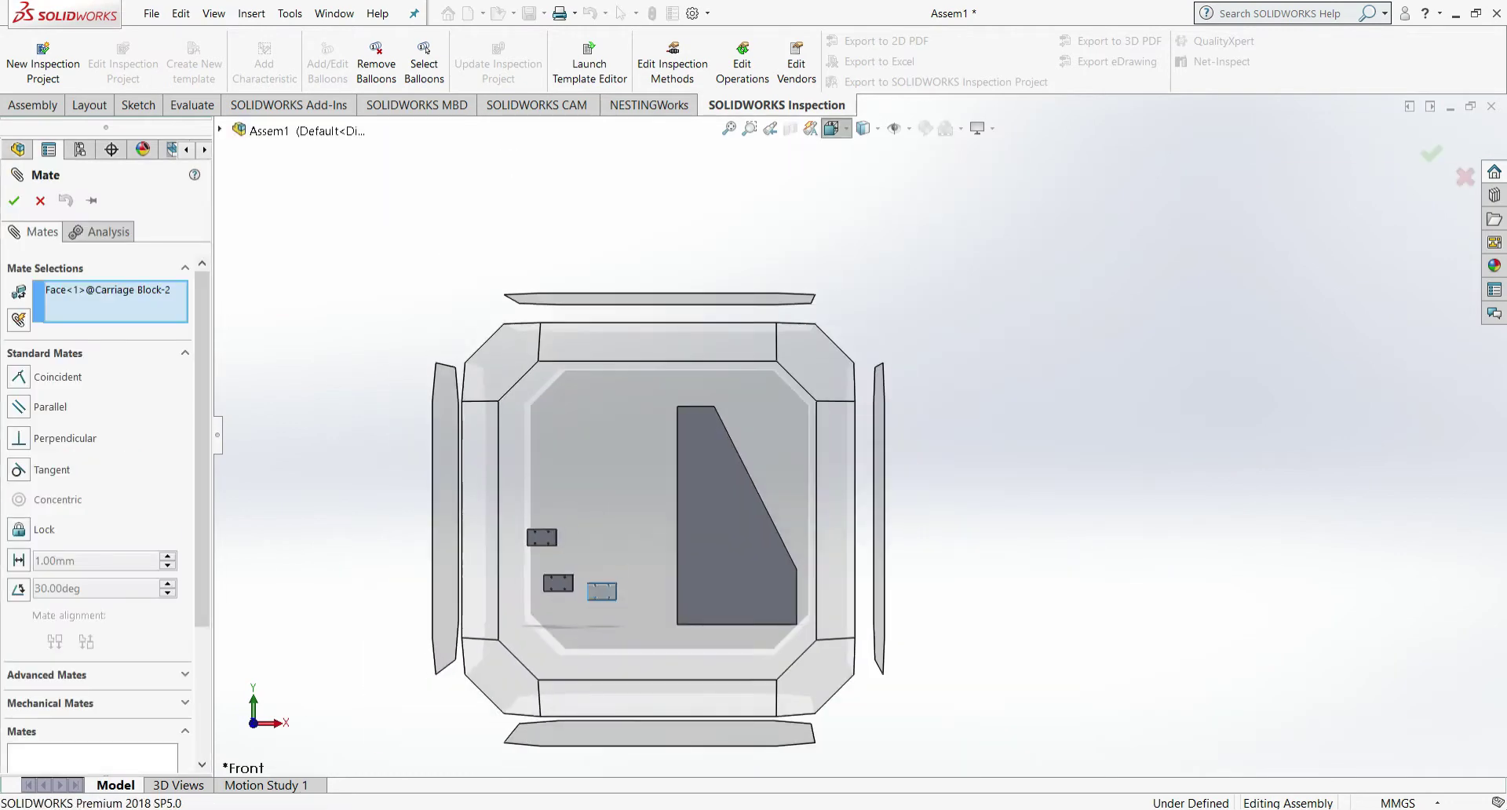
{"action": "left_click", "coordinate": [511, 618]}
{"action": "left_click", "coordinate": [650, 603]}
{"action": "key", "text": "Return"}
{"action": "key", "text": "Return"}
- Add a 5 mm distance mate between the second carriage block's vertical edge and the plate's short vertical edge
{"action": "left_click", "coordinate": [831, 128]}
{"action": "left_click", "coordinate": [663, 506]}
{"action": "scroll", "coordinate": [761, 657], "scroll_direction": "down", "scroll_amount": 6}
{"action": "left_click", "coordinate": [867, 434]}
{"action": "key", "text": "m"}
{"action": "left_click", "coordinate": [610, 599]}
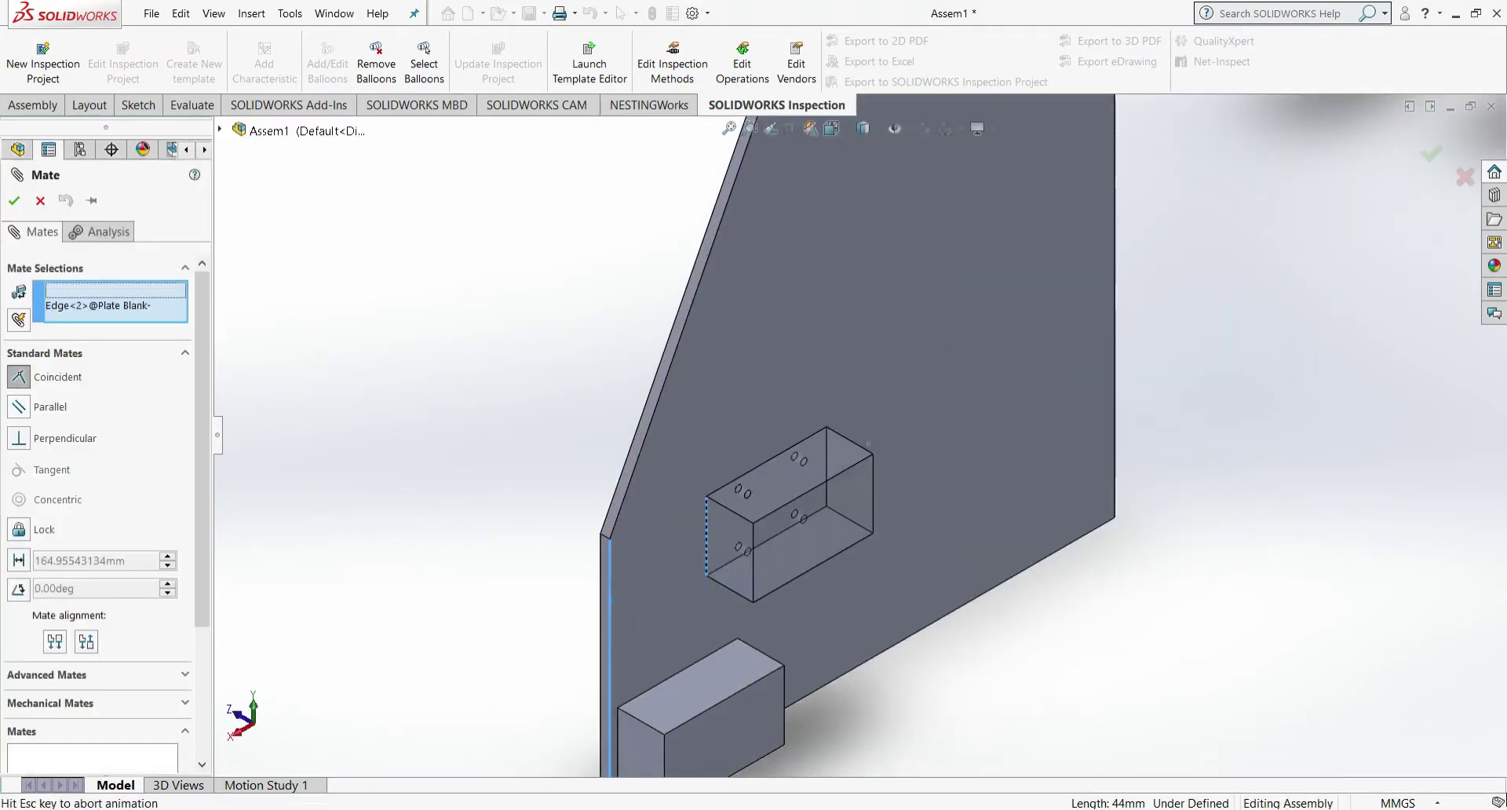
{"action": "left_click", "coordinate": [19, 560]}
{"action": "type", "text": "5"}
{"action": "key", "text": "Return"}
{"action": "key", "text": "Return"}
{"action": "key", "text": "Return"}
- Add a 98 mm distance mate between the second carriage block's lower edge and the plate's bottom edge
{"action": "scroll", "coordinate": [979, 441], "scroll_direction": "up", "scroll_amount": 3}
{"action": "scroll", "coordinate": [821, 622], "scroll_direction": "down", "scroll_amount": 5}
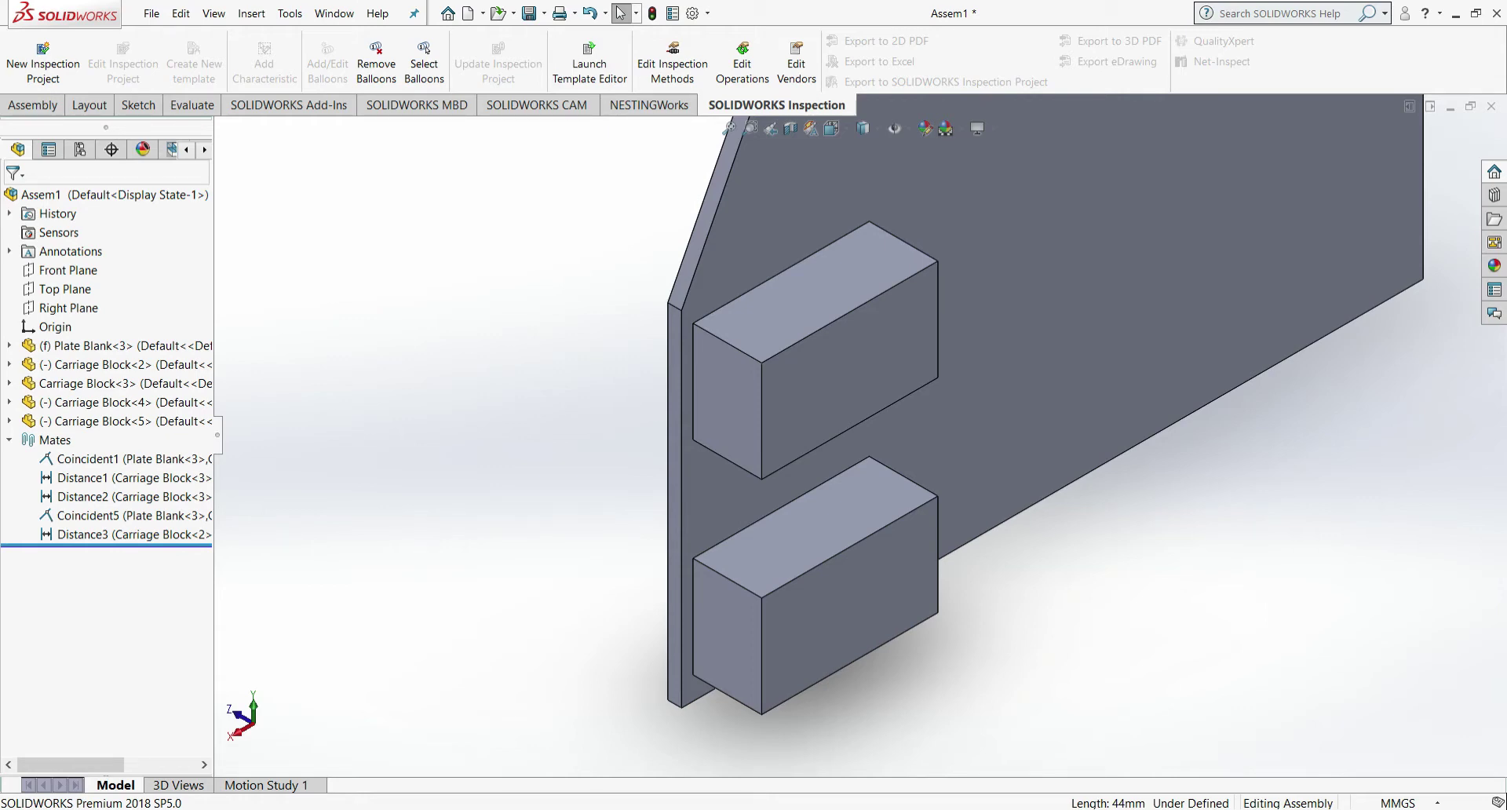
{"action": "left_click", "coordinate": [833, 129]}
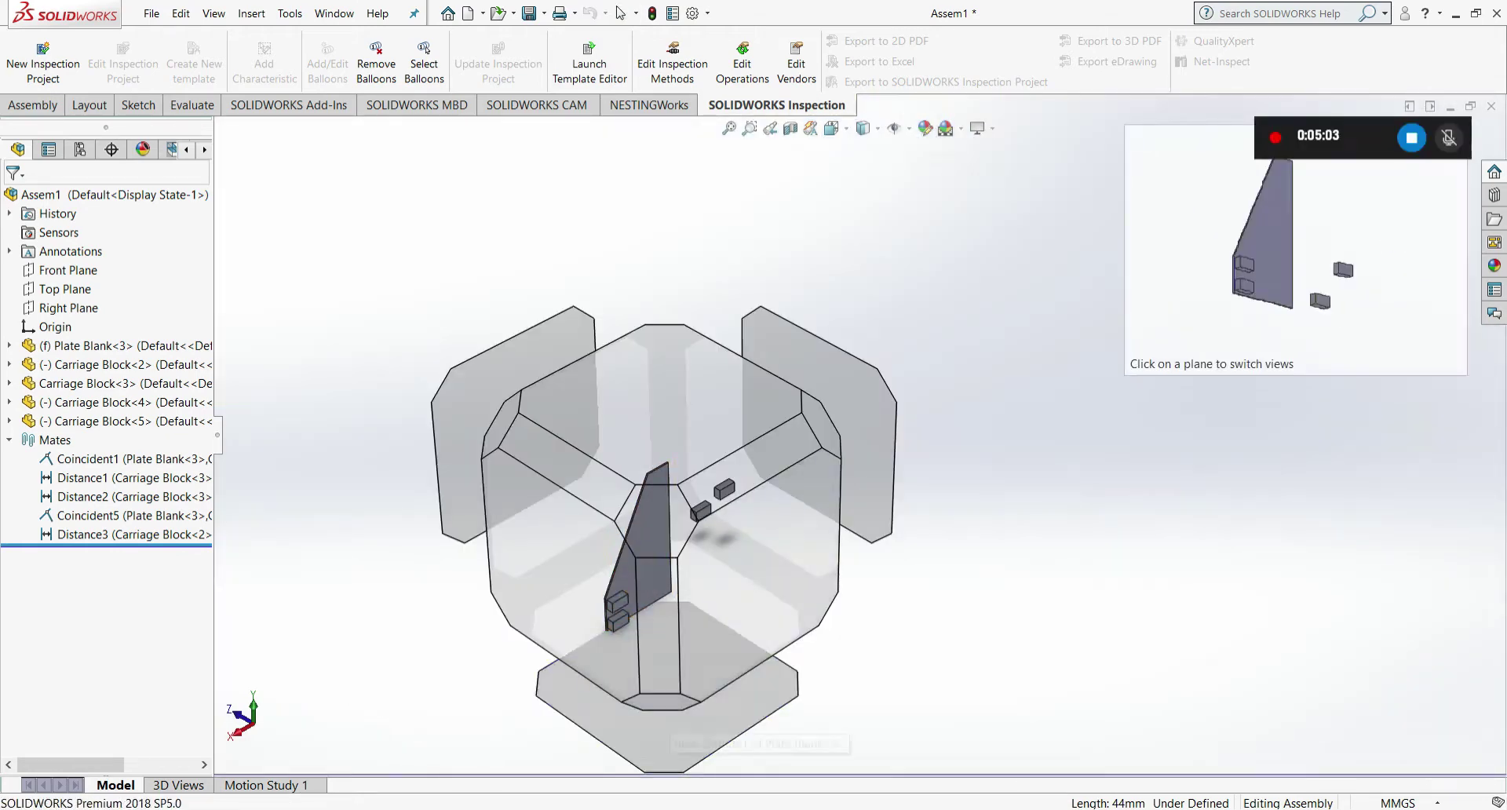
{"action": "left_click", "coordinate": [666, 676]}
{"action": "left_click", "coordinate": [801, 589]}
{"action": "left_click", "coordinate": [849, 549]}
{"action": "left_click", "coordinate": [752, 758]}
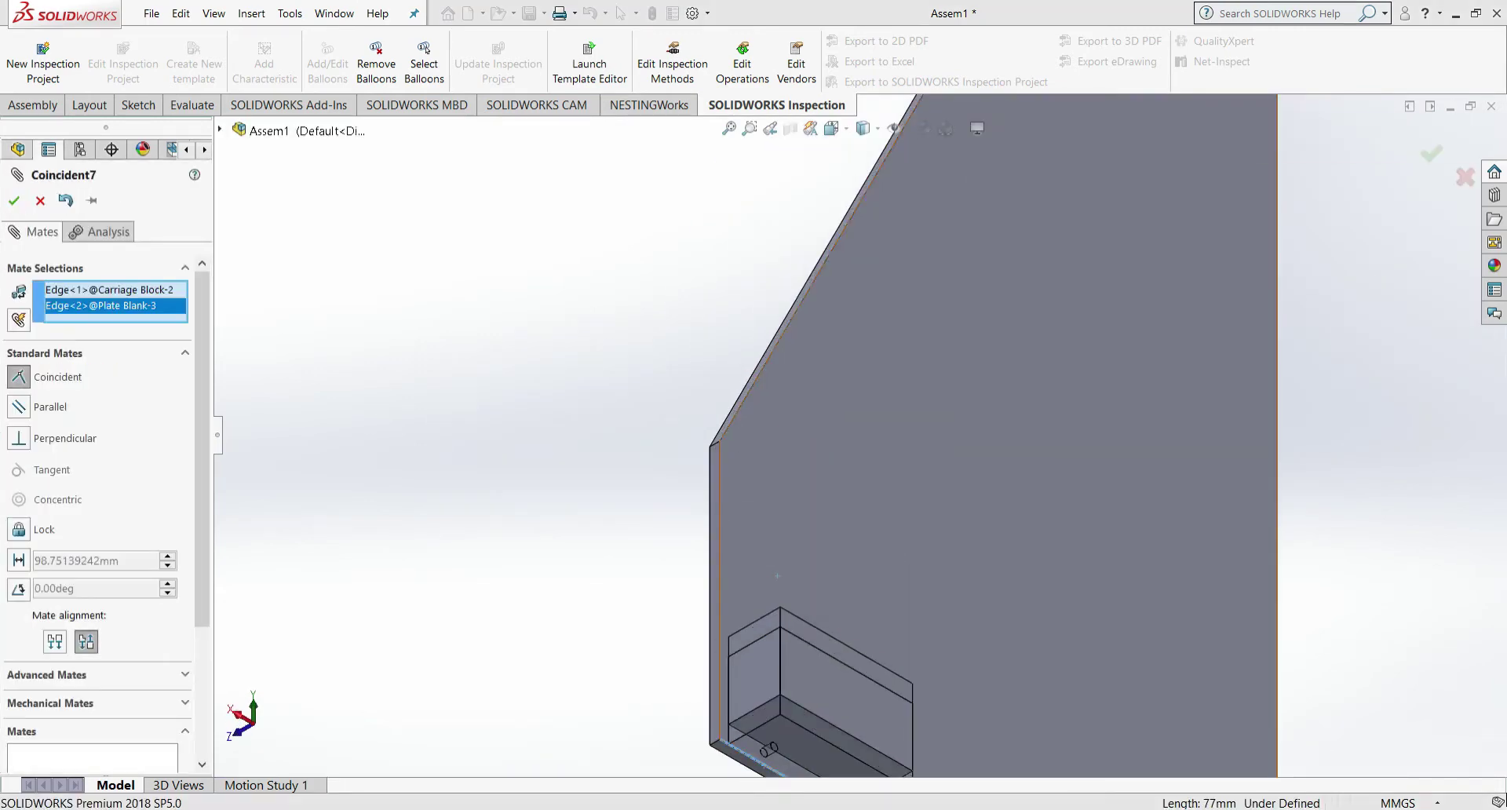
{"action": "left_click", "coordinate": [19, 561]}
{"action": "type", "text": "98"}
{"action": "key", "text": "Return"}
{"action": "key", "text": "Return"}
{"action": "scroll", "coordinate": [945, 399], "scroll_direction": "up", "scroll_amount": 5}
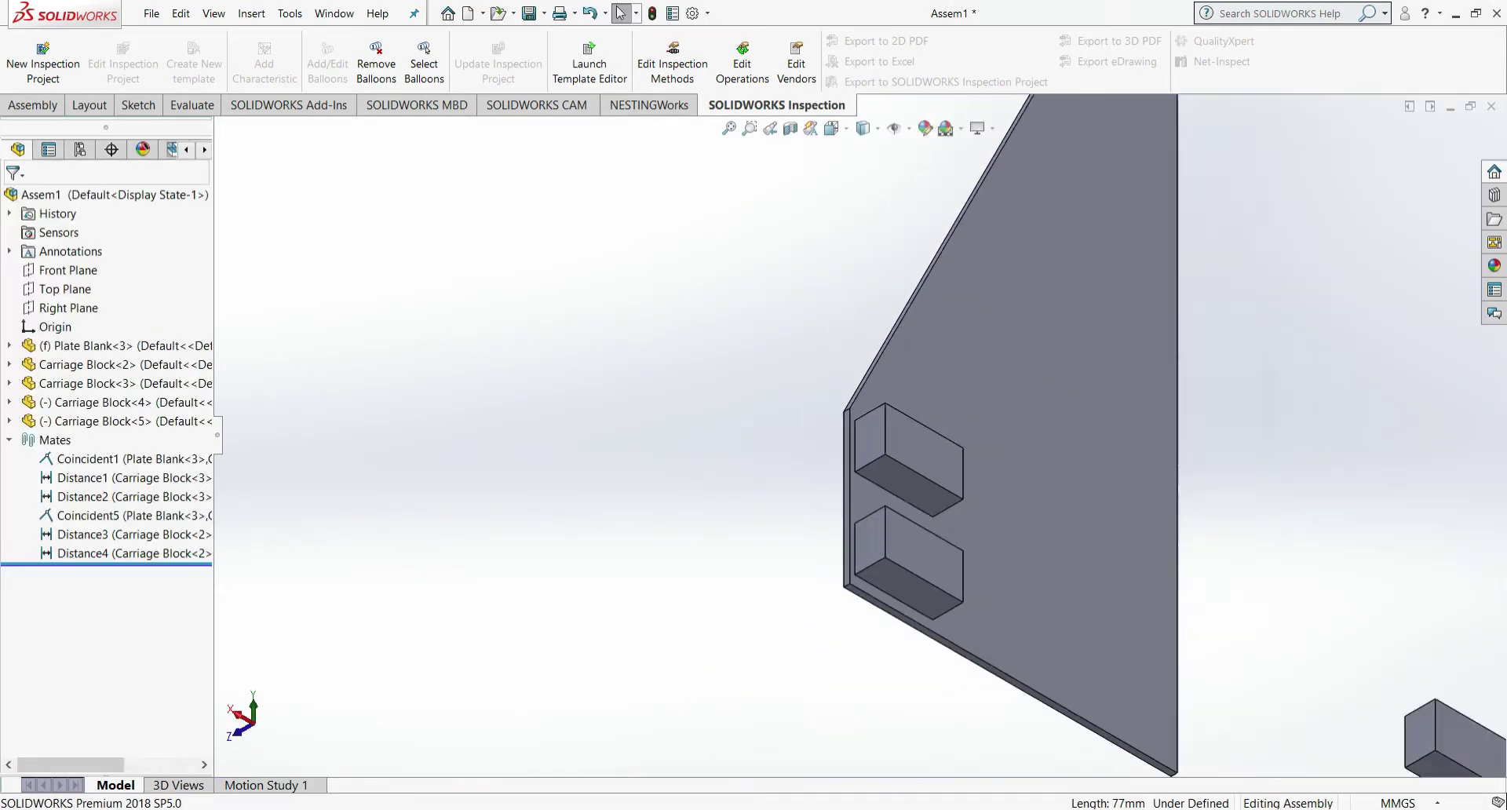
{"action": "left_click", "coordinate": [833, 129]}
{"action": "left_click", "coordinate": [555, 503]}
{"action": "left_click", "coordinate": [545, 490]}
{"action": "left_click", "coordinate": [594, 451]}
{"action": "left_click", "coordinate": [834, 129]}
{"action": "left_click", "coordinate": [660, 510]}
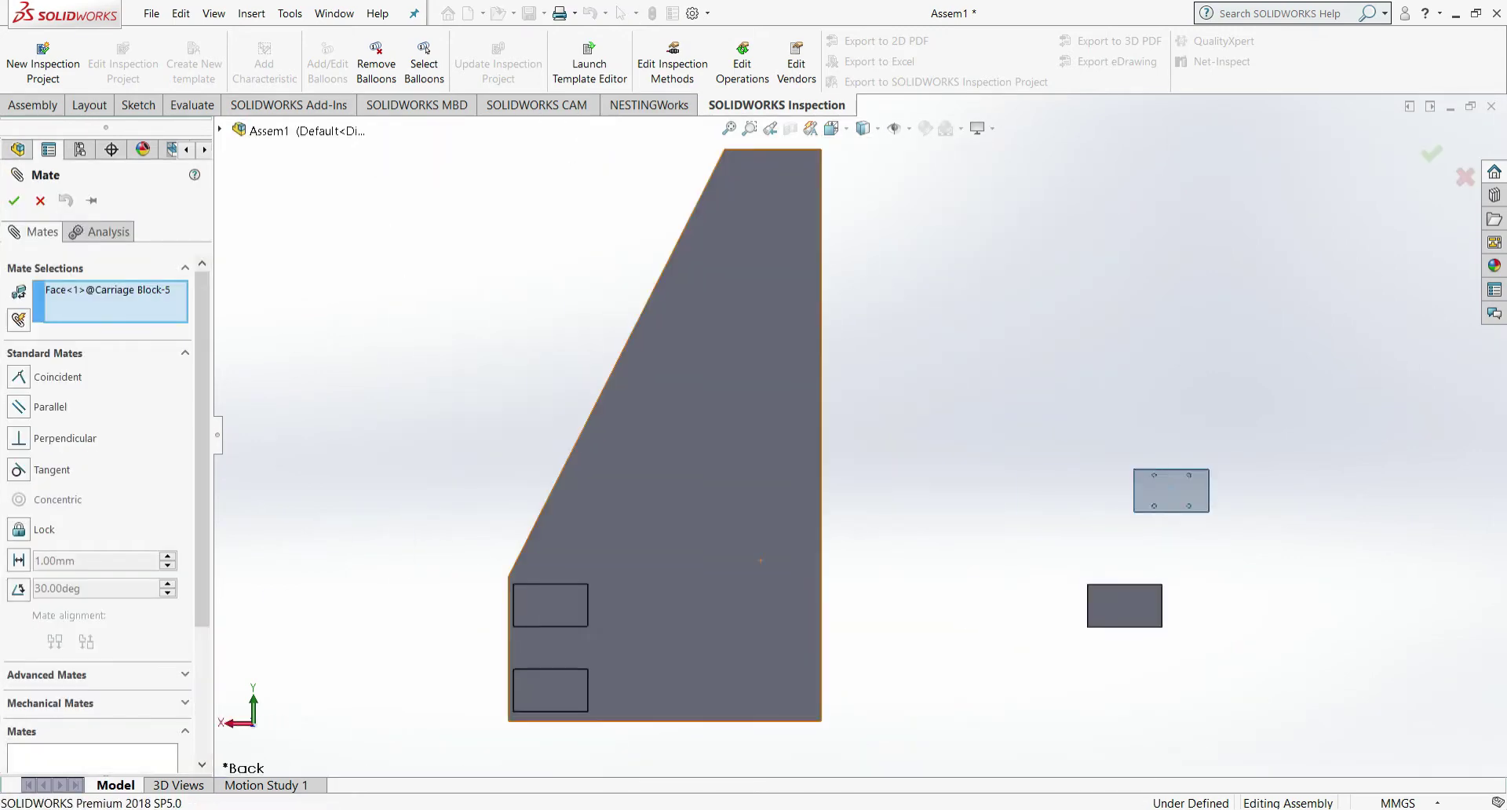
{"action": "key", "text": "Escape"}
- Add a coincident mate between a third carriage block's holed face and the plate's back face
{"action": "left_click", "coordinate": [834, 129]}
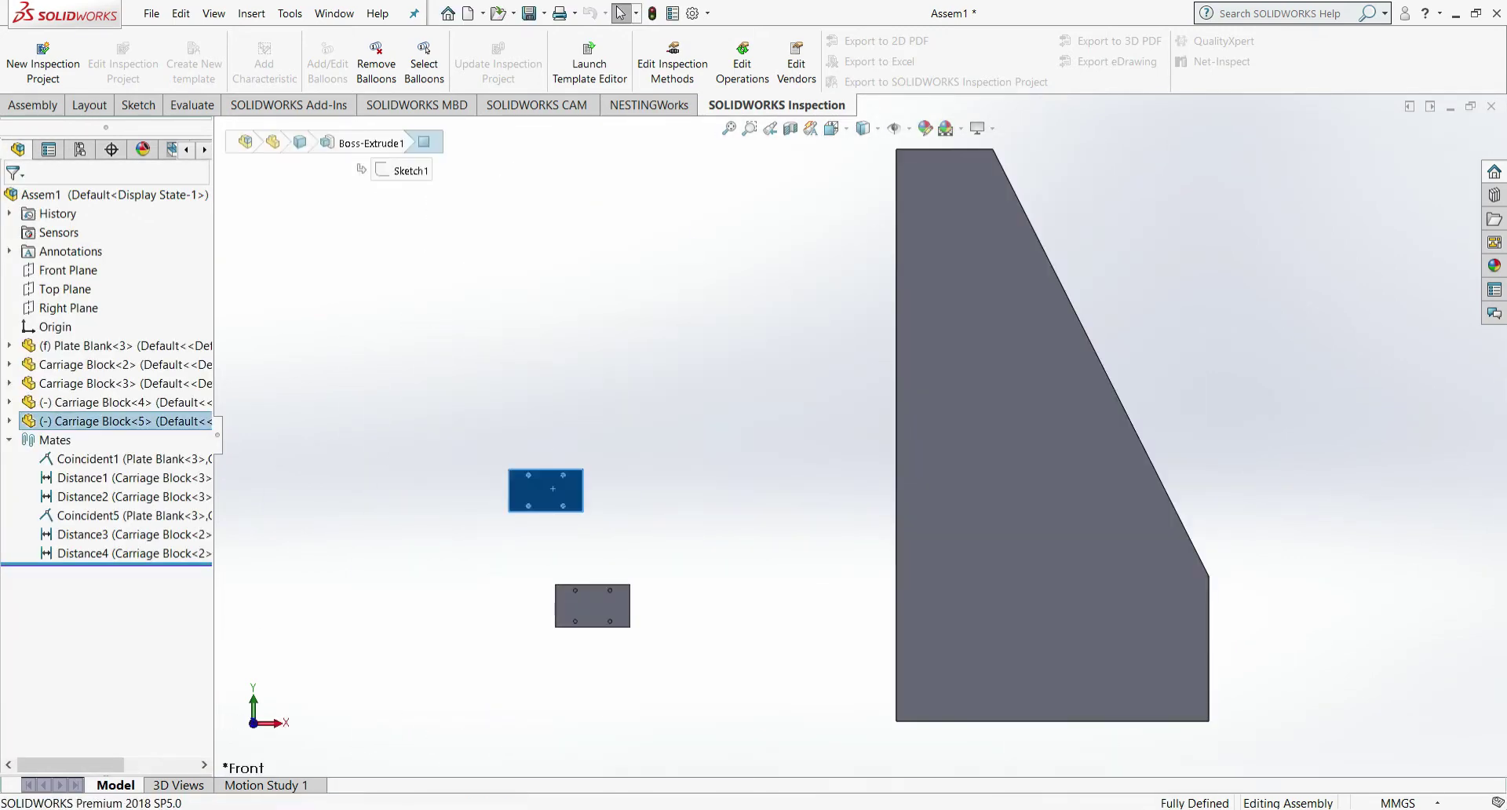
{"action": "key", "text": "m"}
{"action": "left_click", "coordinate": [834, 129]}
{"action": "left_click", "coordinate": [671, 514]}
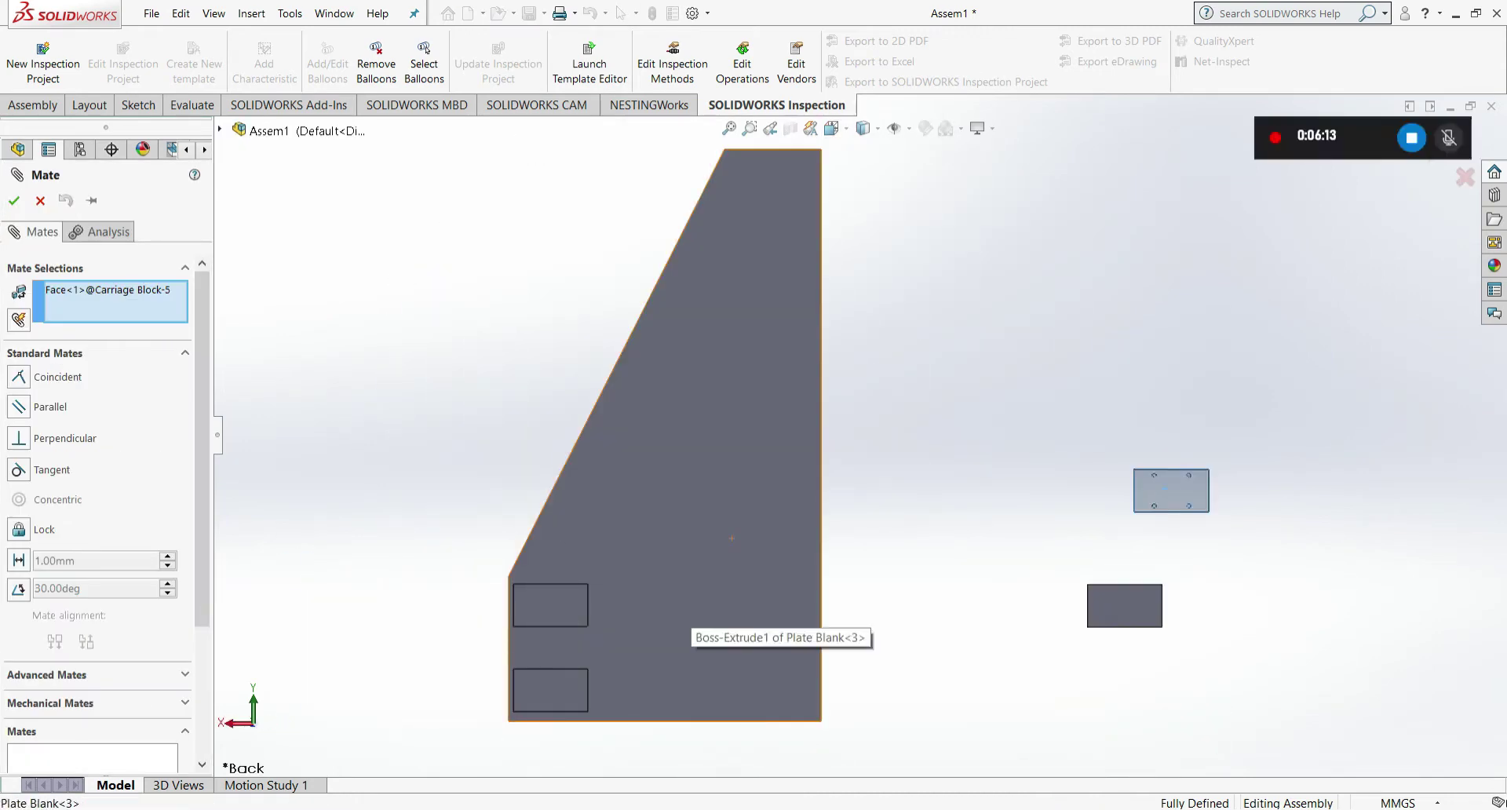
{"action": "left_click", "coordinate": [694, 608]}
{"action": "key", "text": "Return"}
{"action": "key", "text": "Escape"}
- Add a distance mate between the third carriage block's vertical edge and the plate's long vertical edge
{"action": "left_click", "coordinate": [833, 129]}
{"action": "scroll", "coordinate": [774, 589], "scroll_direction": "down", "scroll_amount": 6}
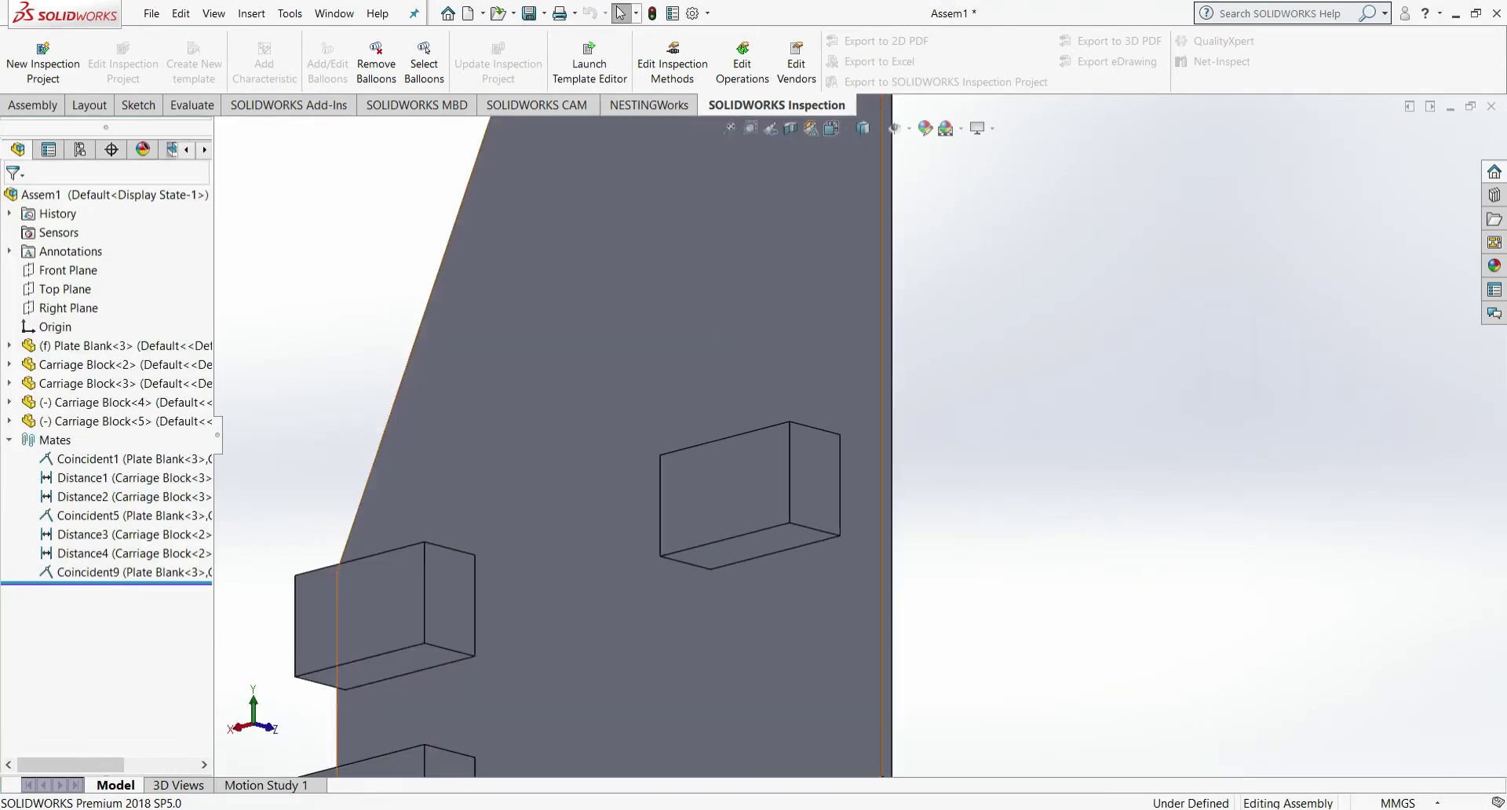
{"action": "left_click", "coordinate": [839, 486]}
{"action": "key", "text": "m"}
{"action": "left_click", "coordinate": [881, 482]}
{"action": "left_click", "coordinate": [19, 560]}
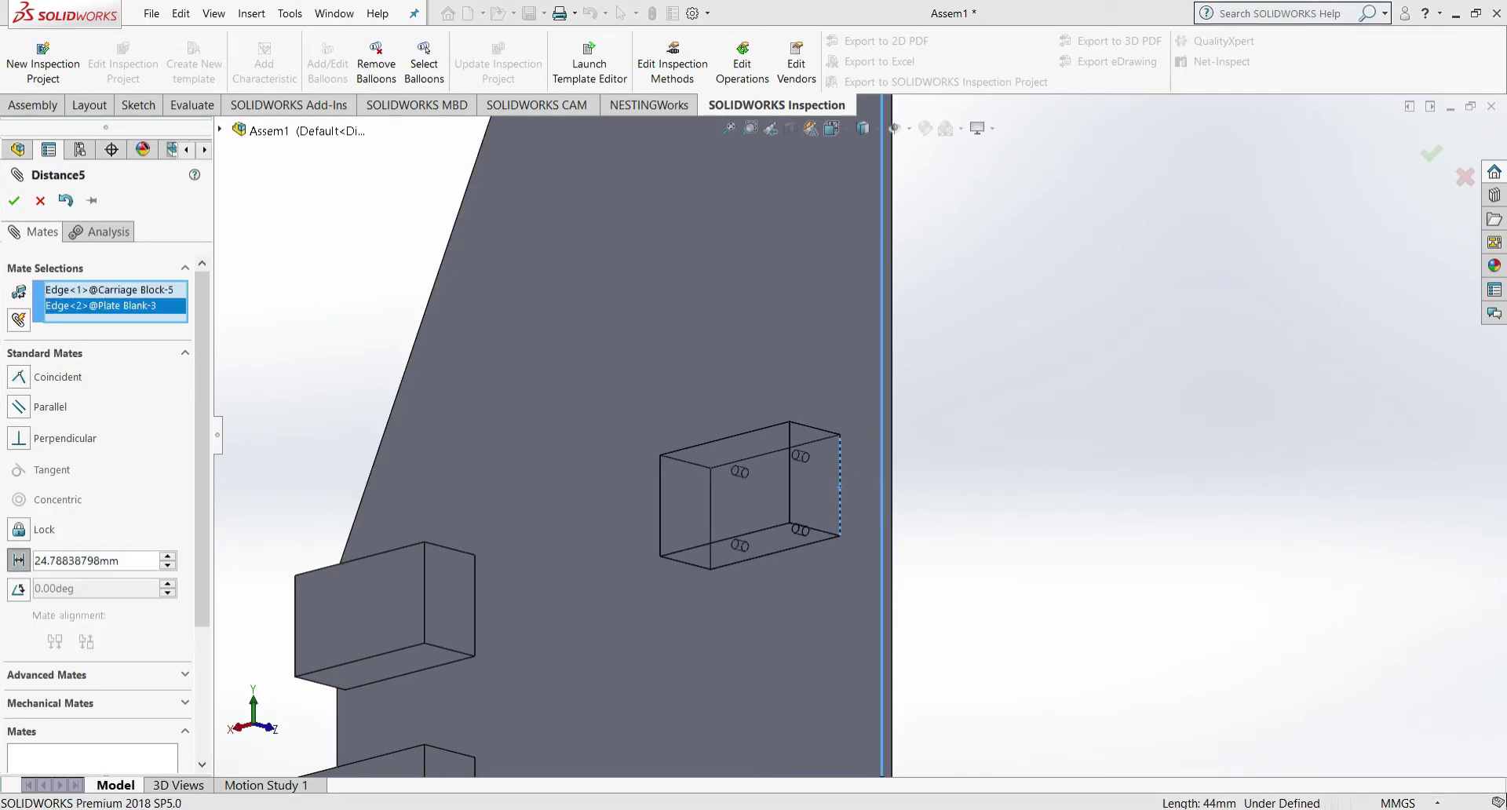
{"action": "key", "text": "Return"}
{"action": "key", "text": "Return"}
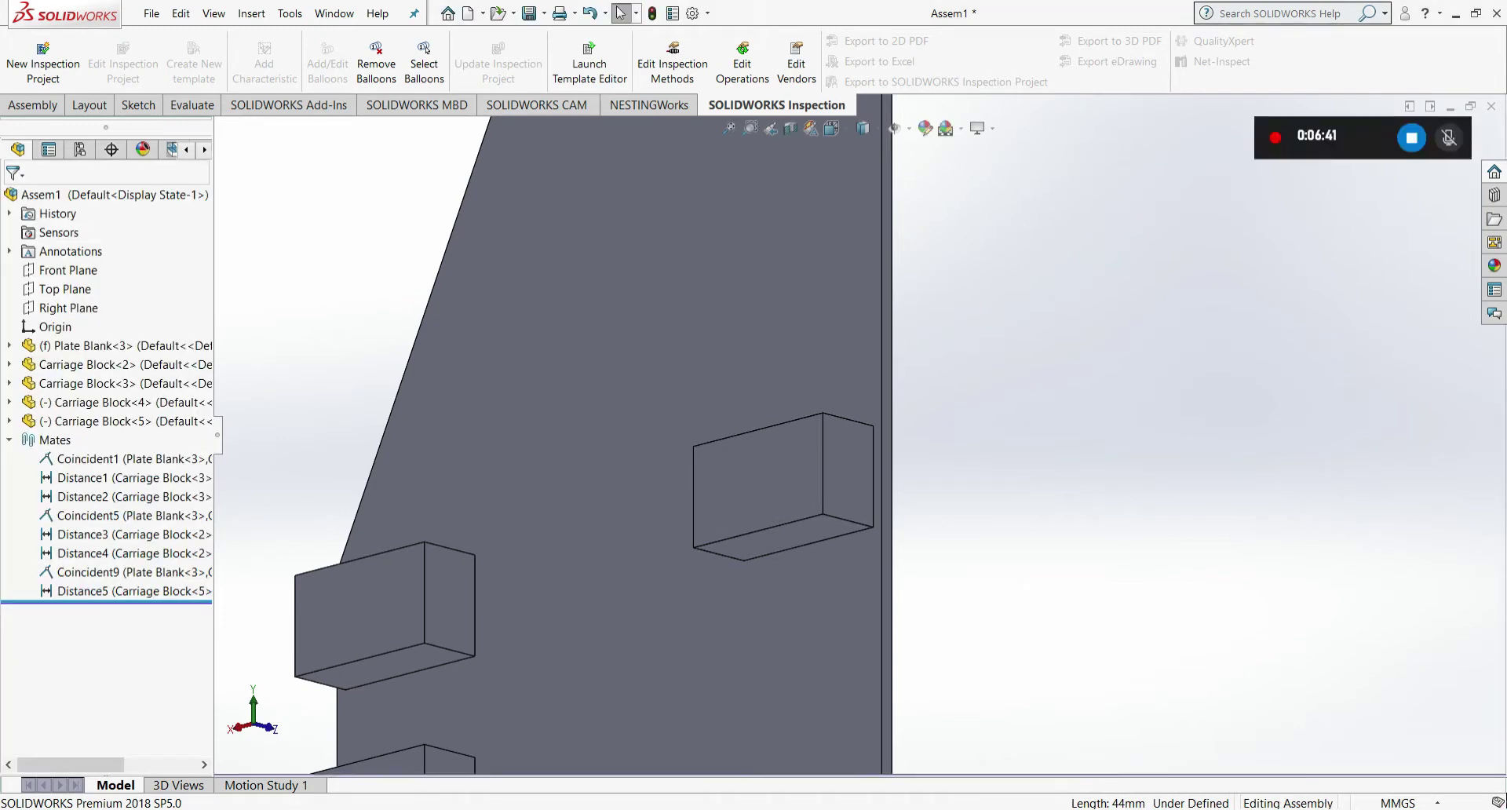
- Add a 5 mm distance mate between the third carriage block's lower edge and the plate's bottom edge
{"action": "scroll", "coordinate": [843, 434], "scroll_direction": "up", "scroll_amount": 6}
{"action": "scroll", "coordinate": [833, 569], "scroll_direction": "down", "scroll_amount": 4}
{"action": "left_click", "coordinate": [825, 374]}
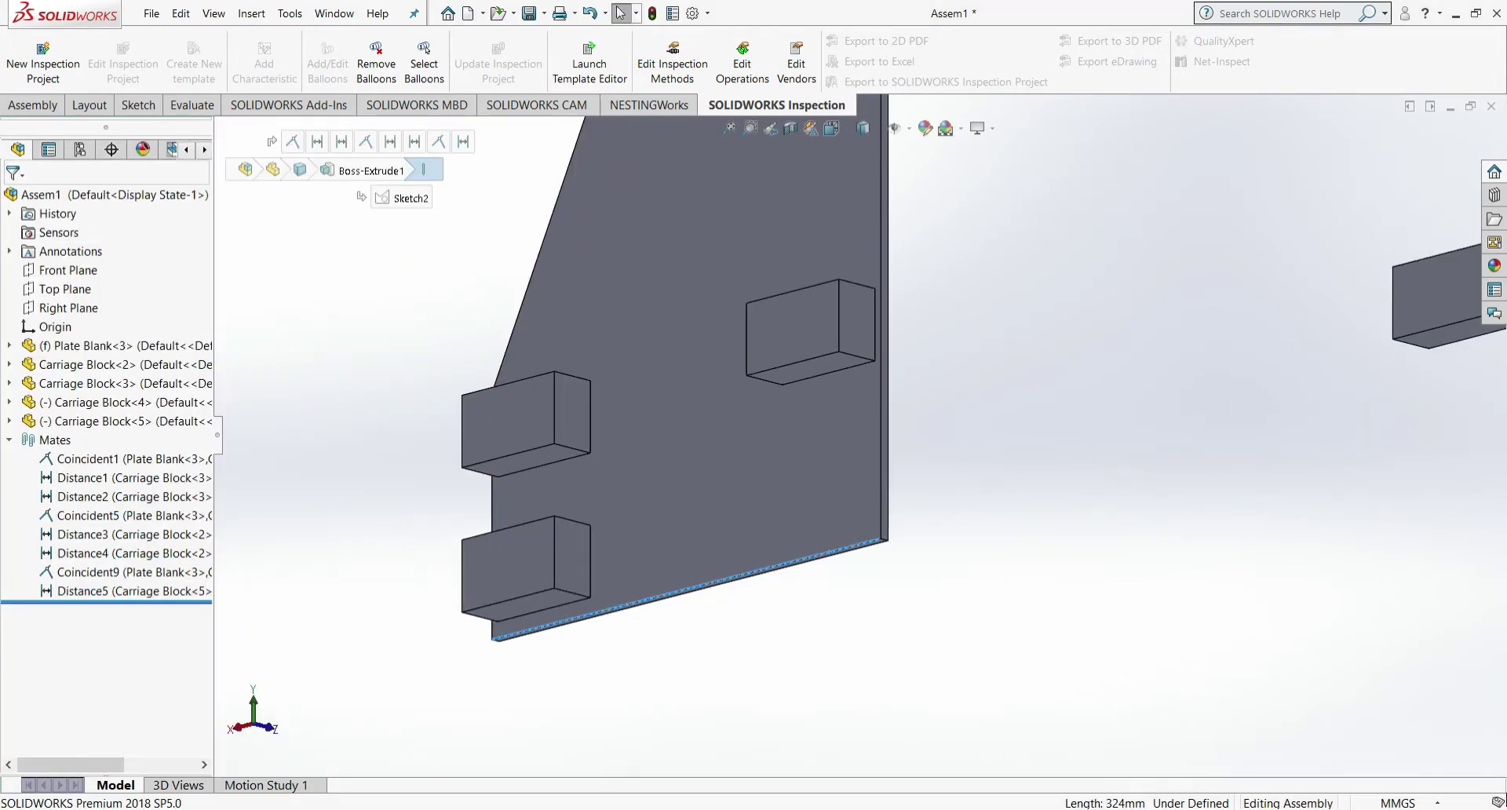
{"action": "key", "text": "m"}
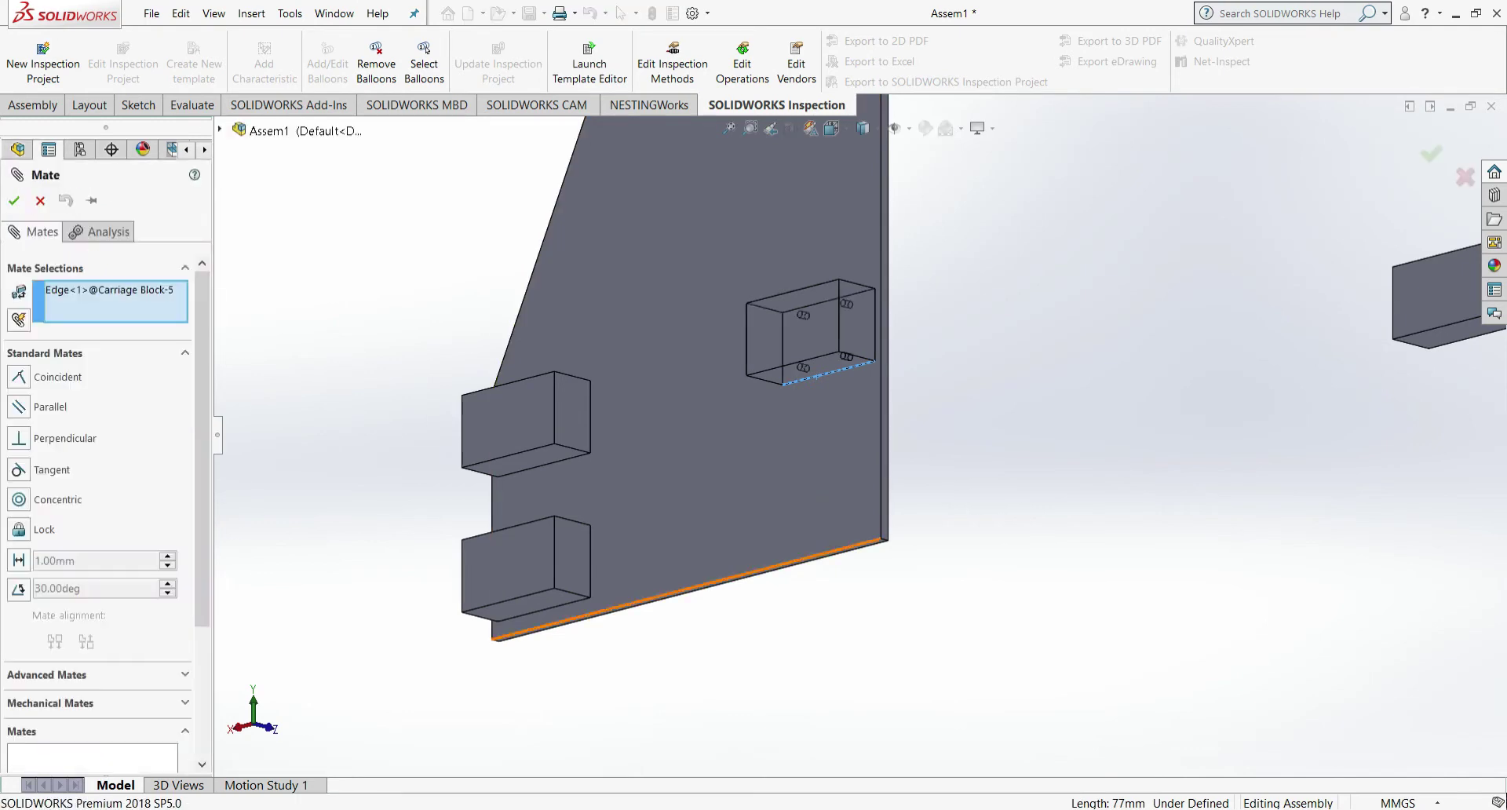
{"action": "left_click", "coordinate": [830, 553]}
{"action": "left_click", "coordinate": [19, 561]}
{"action": "type", "text": "5"}
{"action": "key", "text": "Return"}
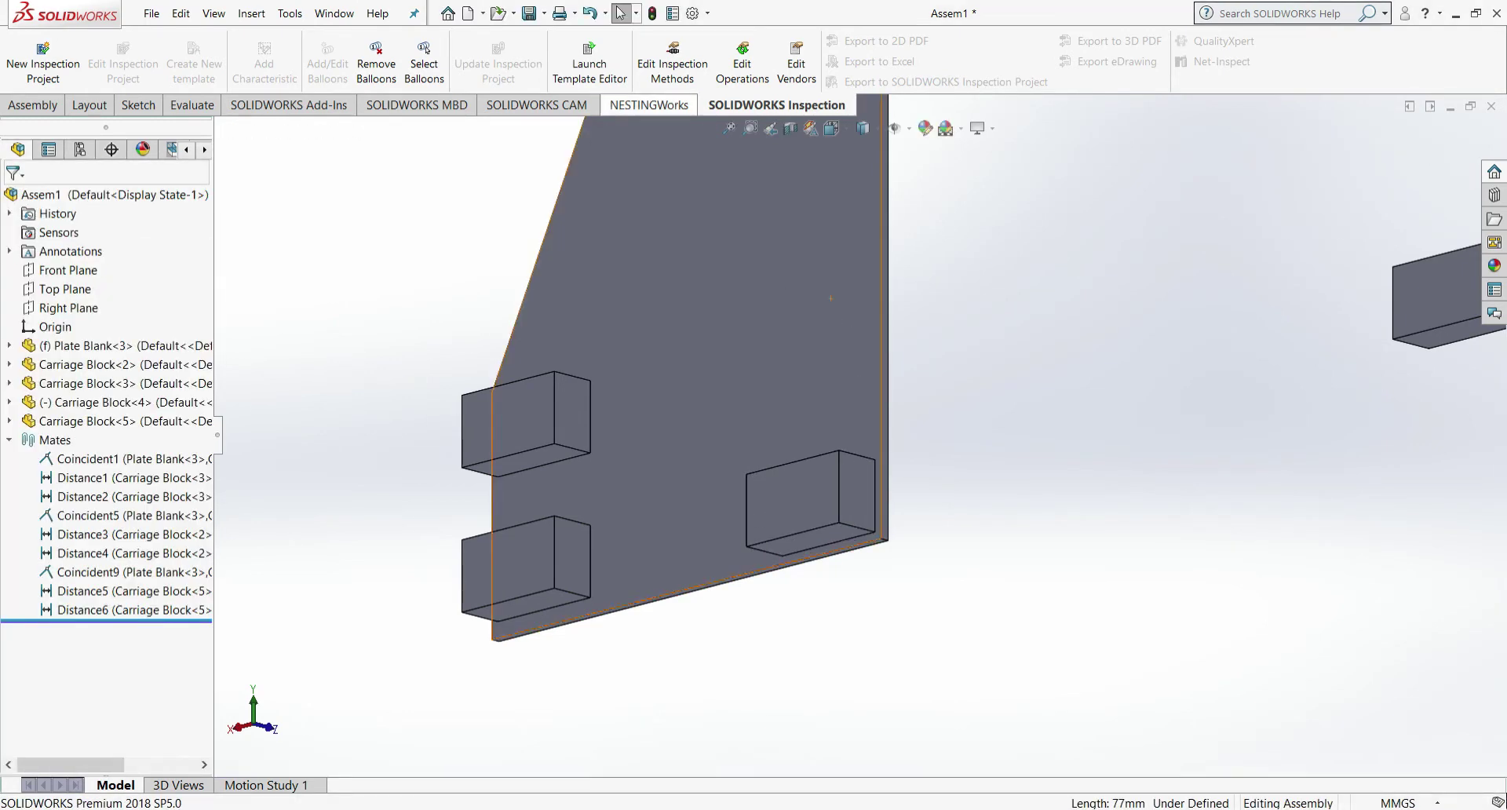
- Try a distance mate between the fourth carriage block's holed face and the plate's back face, and undo it
{"action": "left_click", "coordinate": [835, 128]}
{"action": "left_click", "coordinate": [852, 170]}
{"action": "left_click", "coordinate": [579, 606]}
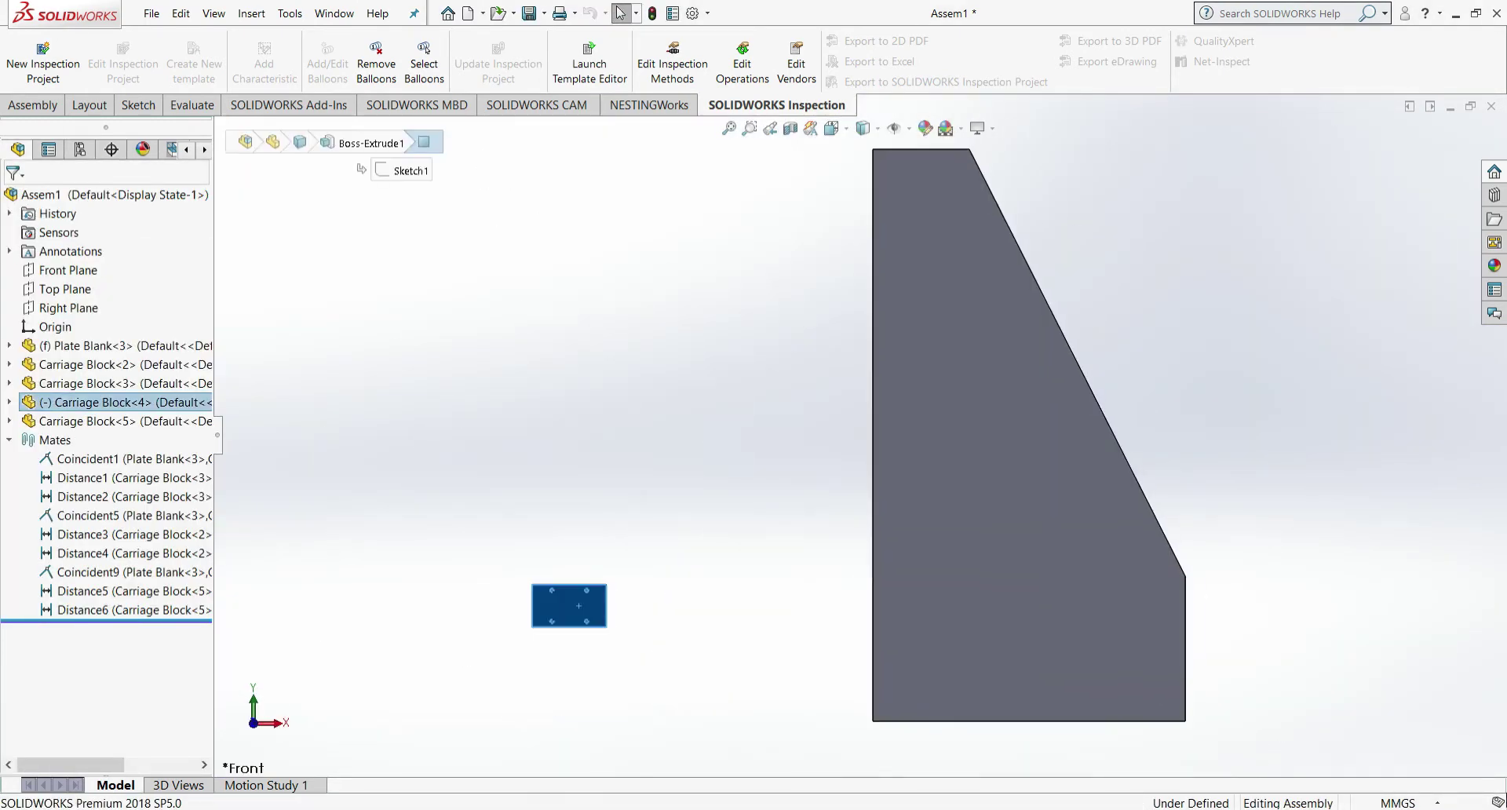
{"action": "key", "text": "m"}
{"action": "left_click", "coordinate": [835, 128]}
{"action": "left_click", "coordinate": [890, 171]}
{"action": "left_click", "coordinate": [835, 128]}
{"action": "left_click", "coordinate": [816, 677]}
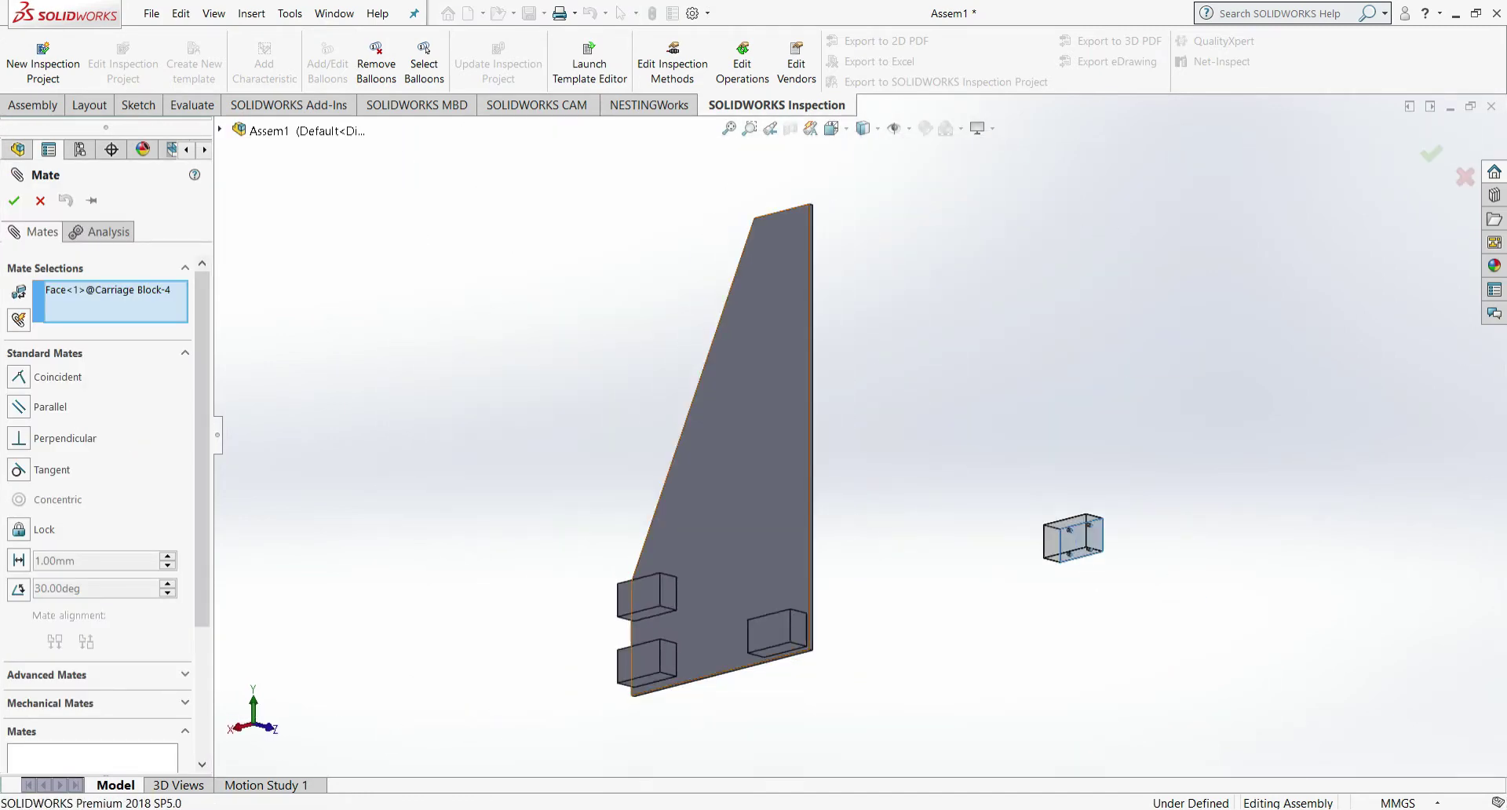
{"action": "left_click", "coordinate": [745, 559]}
{"action": "left_click", "coordinate": [19, 560]}
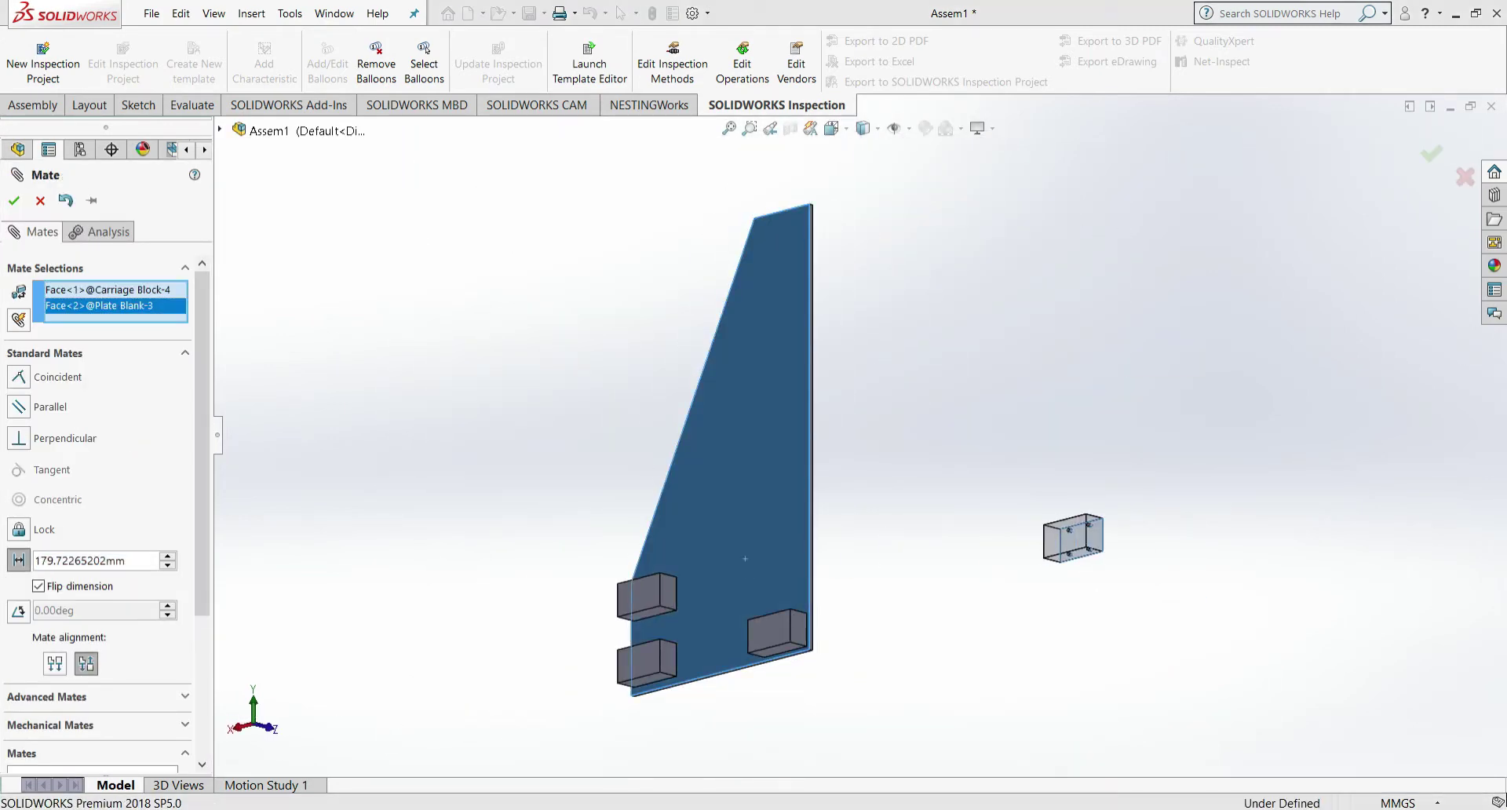
{"action": "key", "text": "Return"}
{"action": "key", "text": "Return"}
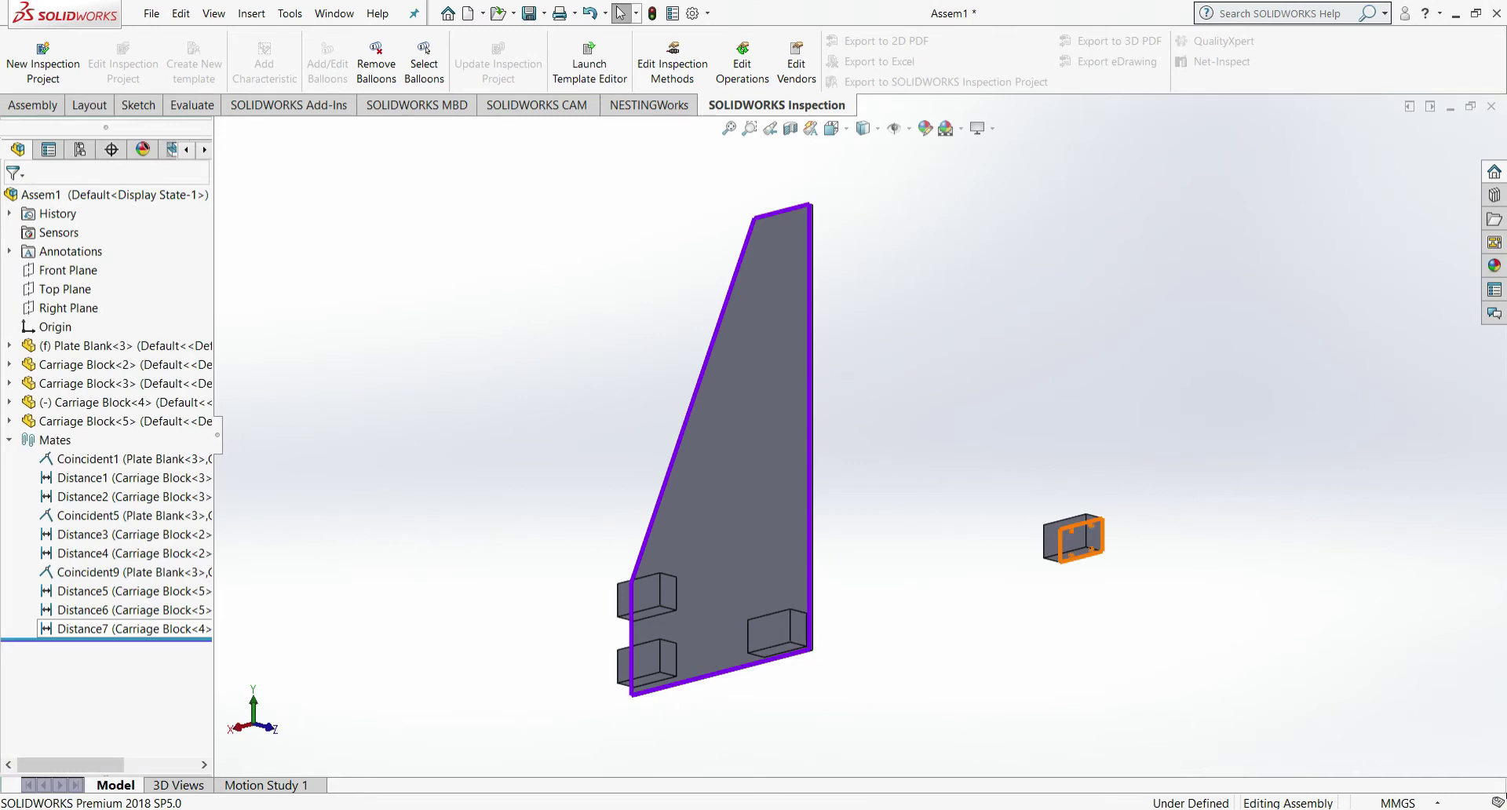
{"action": "key", "text": "ctrl+z"}
- Add a coincident mate between the fourth carriage block's holed face and the plate's back face
{"action": "key", "text": "space"}
{"action": "key", "text": "ctrl+1"}
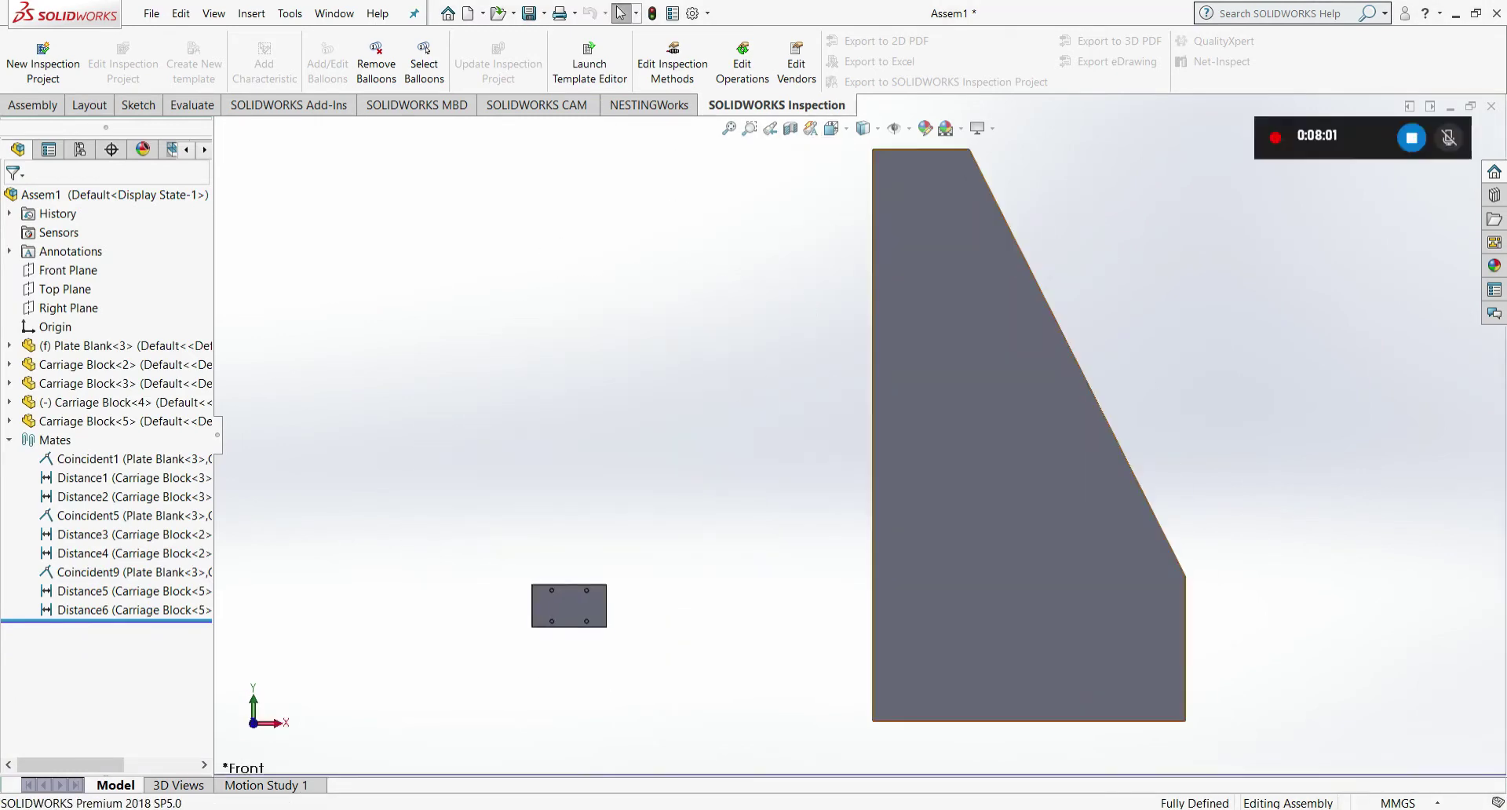
{"action": "left_click", "coordinate": [572, 608]}
{"action": "key", "text": "m"}
{"action": "key", "text": "space"}
{"action": "key", "text": "ctrl+2"}
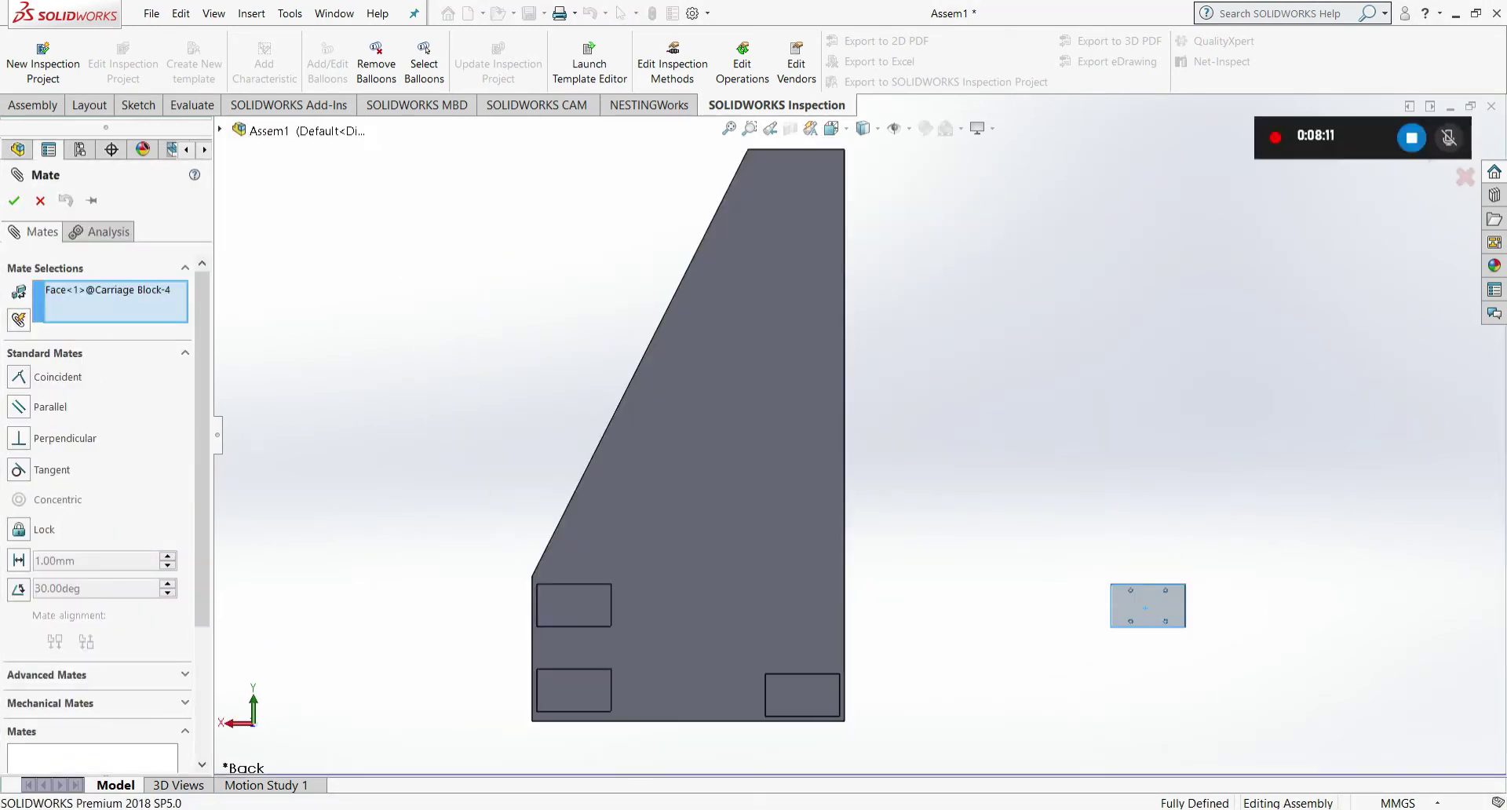
{"action": "left_click", "coordinate": [717, 582]}
{"action": "key", "text": "Return"}
{"action": "key", "text": "Return"}
- Add a distance mate between the fourth carriage block's vertical edge and the plate's long vertical edge
{"action": "key", "text": "space"}
{"action": "left_click", "coordinate": [879, 502]}
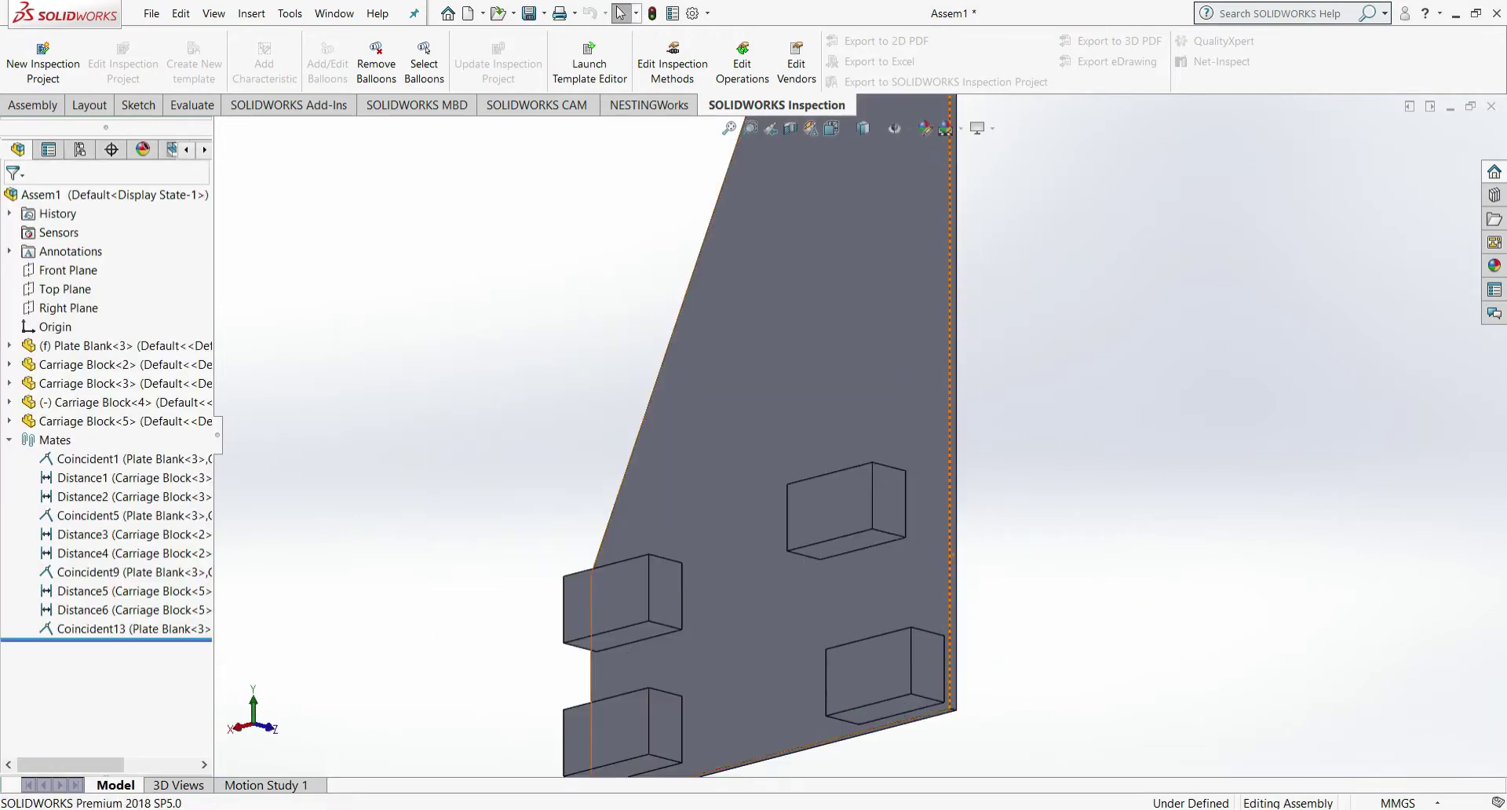
{"action": "left_click", "coordinate": [949, 503]}
{"action": "left_click", "coordinate": [905, 505]}
{"action": "key", "text": "m"}
{"action": "left_click", "coordinate": [950, 510]}
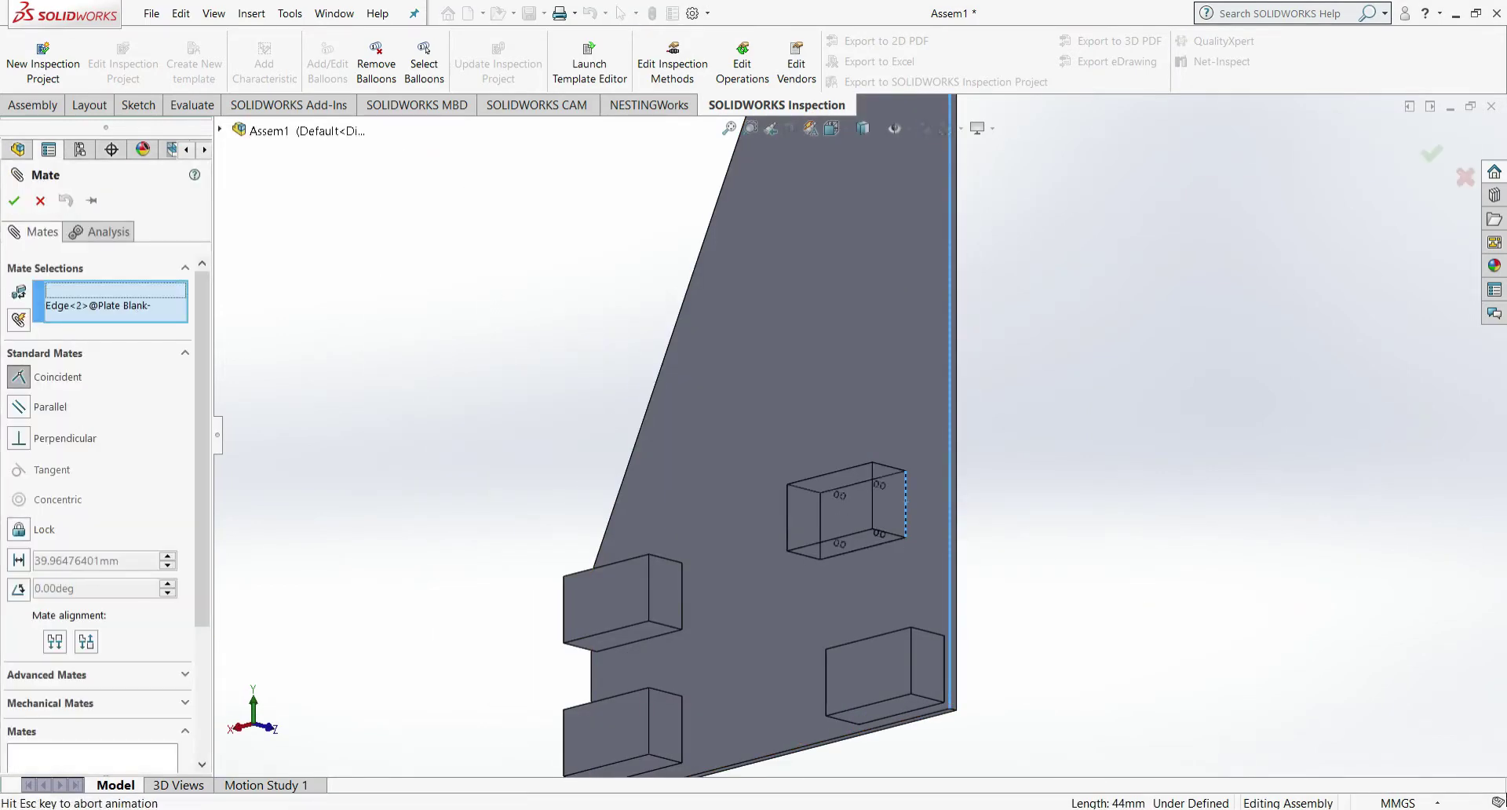
{"action": "key", "text": "d"}
{"action": "key", "text": "Return"}
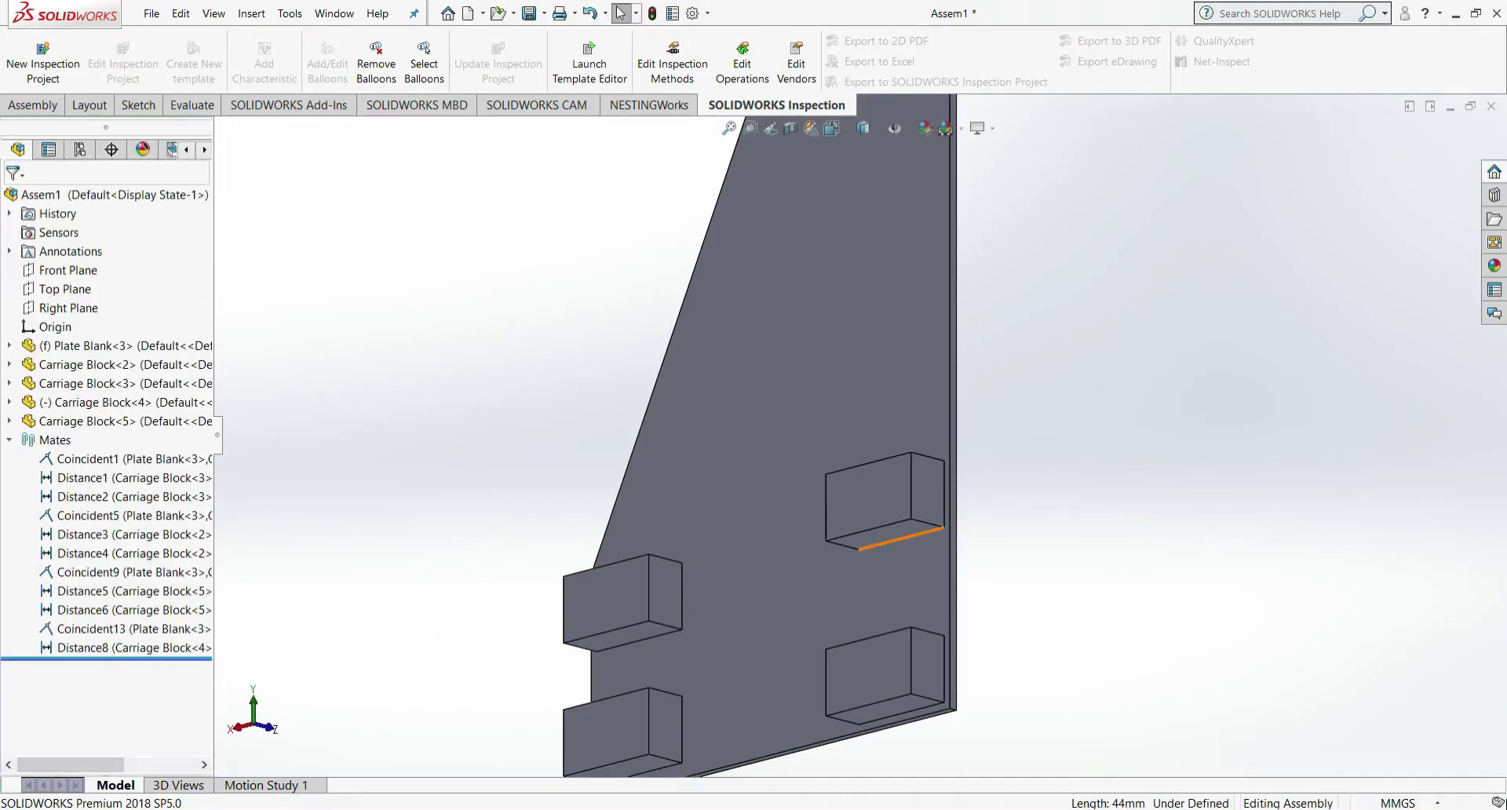
- Add a 98 mm distance mate between the fourth carriage block's lower edge and the plate's bottom edge
{"action": "left_click", "coordinate": [901, 538]}
{"action": "key", "text": "m"}
{"action": "left_click", "coordinate": [899, 722]}
{"action": "type", "text": "d"}
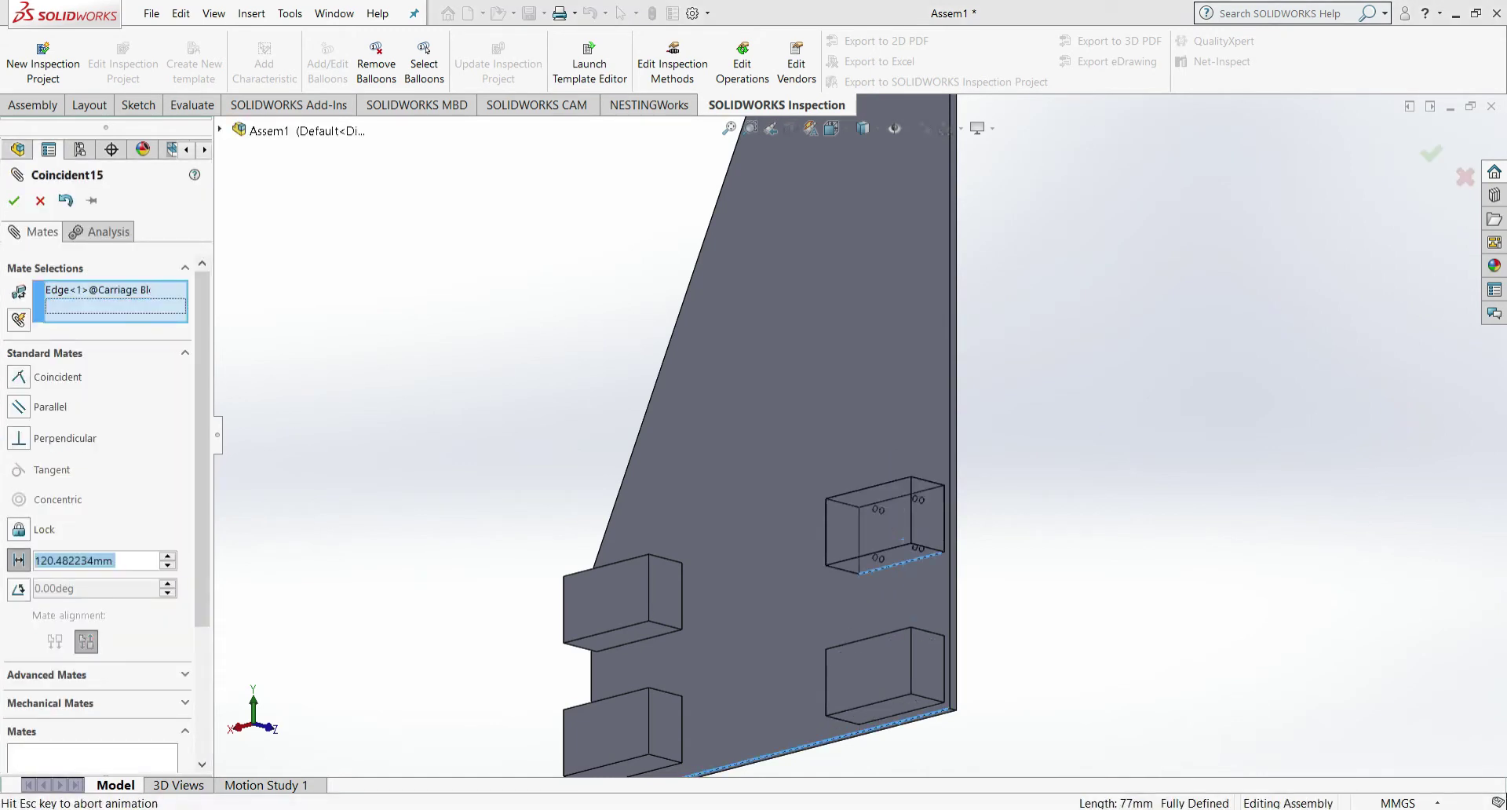
{"action": "type", "text": "98"}
{"action": "key", "text": "Return"}
{"action": "key", "text": "Escape"}
{"action": "scroll", "coordinate": [867, 392], "scroll_direction": "up", "scroll_amount": 5}
{"action": "scroll", "coordinate": [867, 384], "scroll_direction": "down", "scroll_amount": 1}
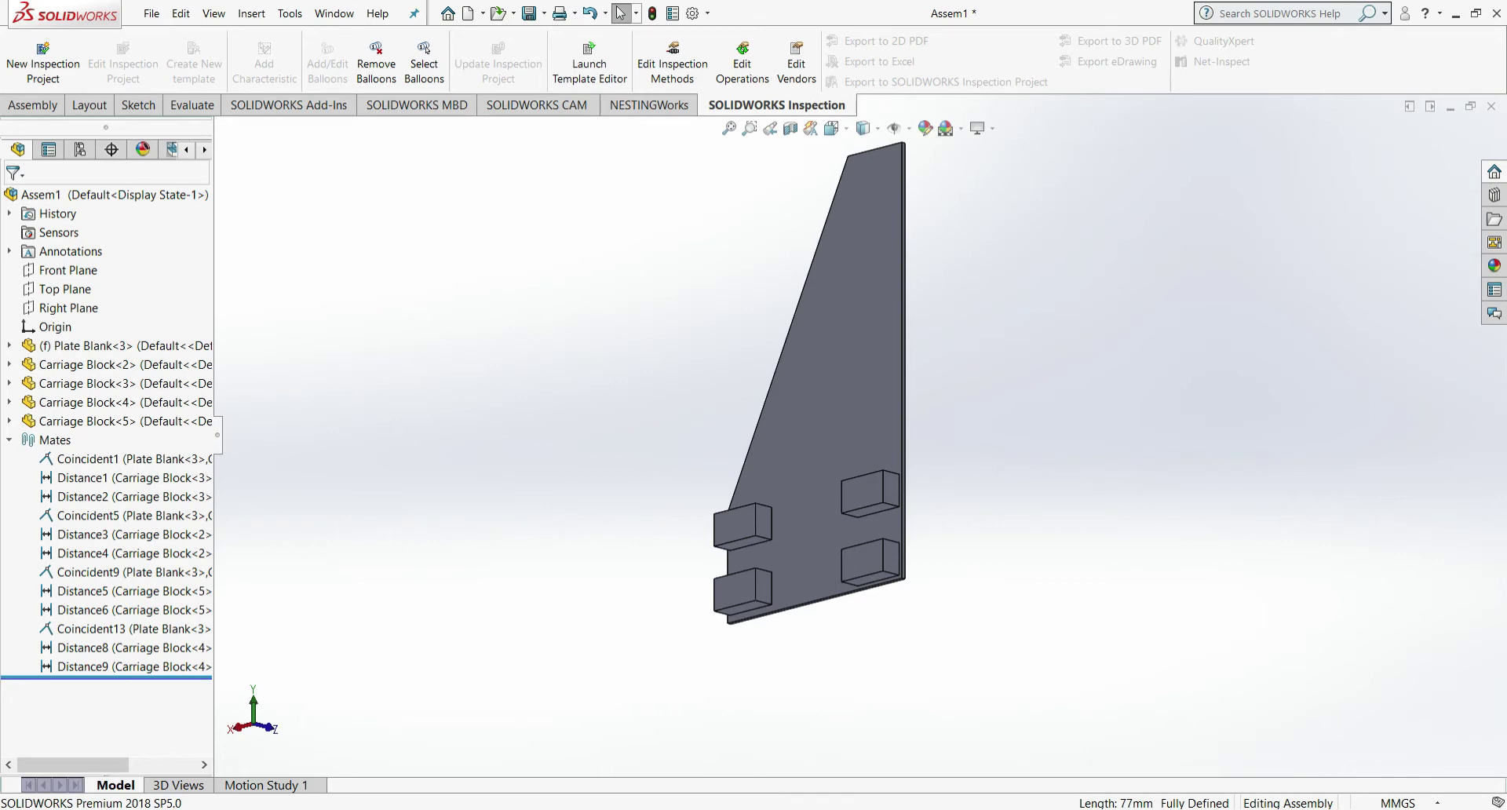
- Insert two RHS Tube components one above the other in free space beside the plate in front view
{"action": "scroll", "coordinate": [858, 484], "scroll_direction": "up", "scroll_amount": 6}
{"action": "scroll", "coordinate": [890, 291], "scroll_direction": "down", "scroll_amount": 5}
{"action": "left_click", "coordinate": [834, 128]}
{"action": "left_click", "coordinate": [856, 168]}
{"action": "scroll", "coordinate": [852, 174], "scroll_direction": "up", "scroll_amount": 3}
{"action": "left_click", "coordinate": [495, 36]}
{"action": "double_click", "coordinate": [686, 357]}
{"action": "left_click", "coordinate": [652, 338]}
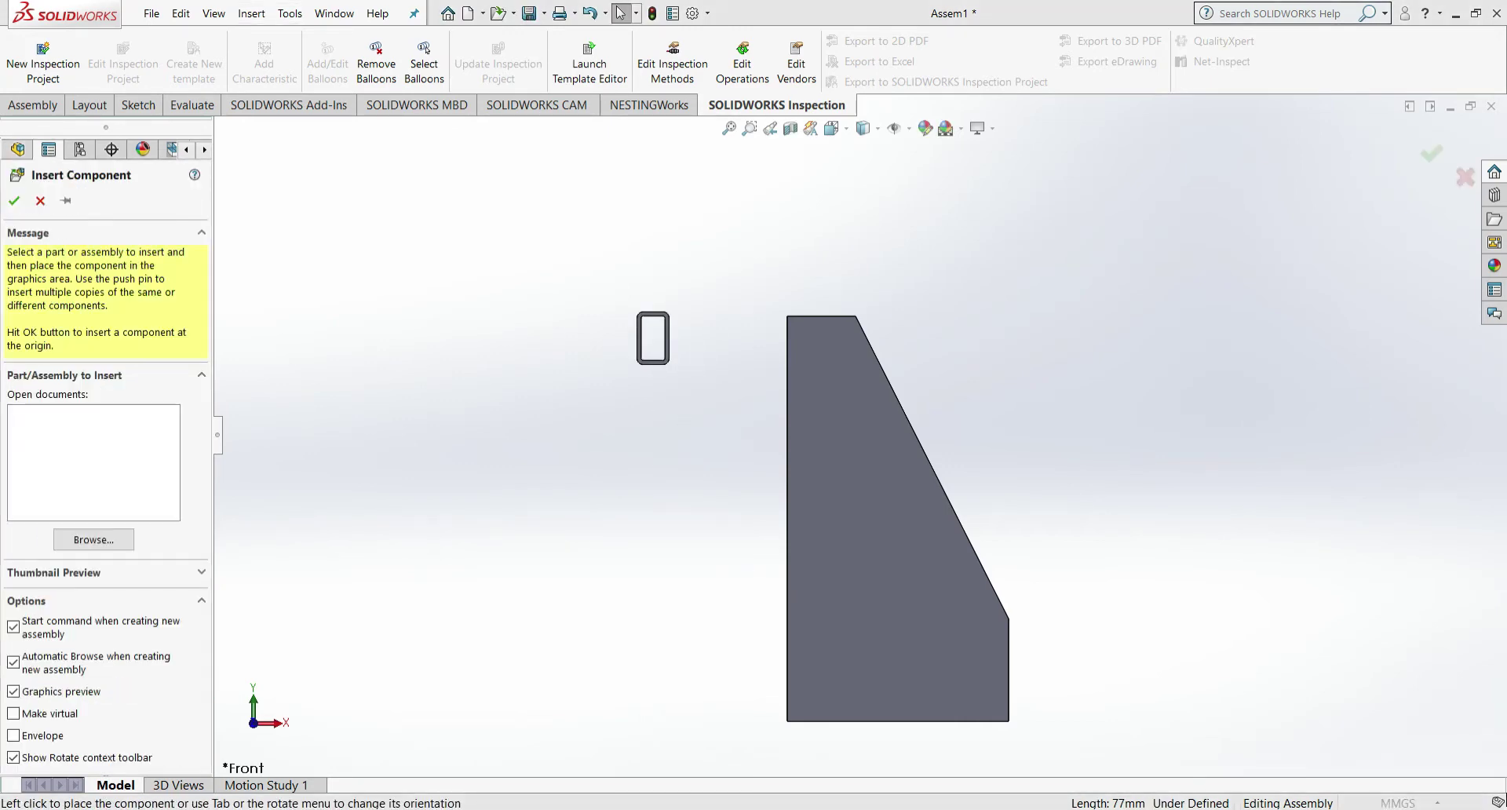
{"action": "left_click", "coordinate": [653, 414]}
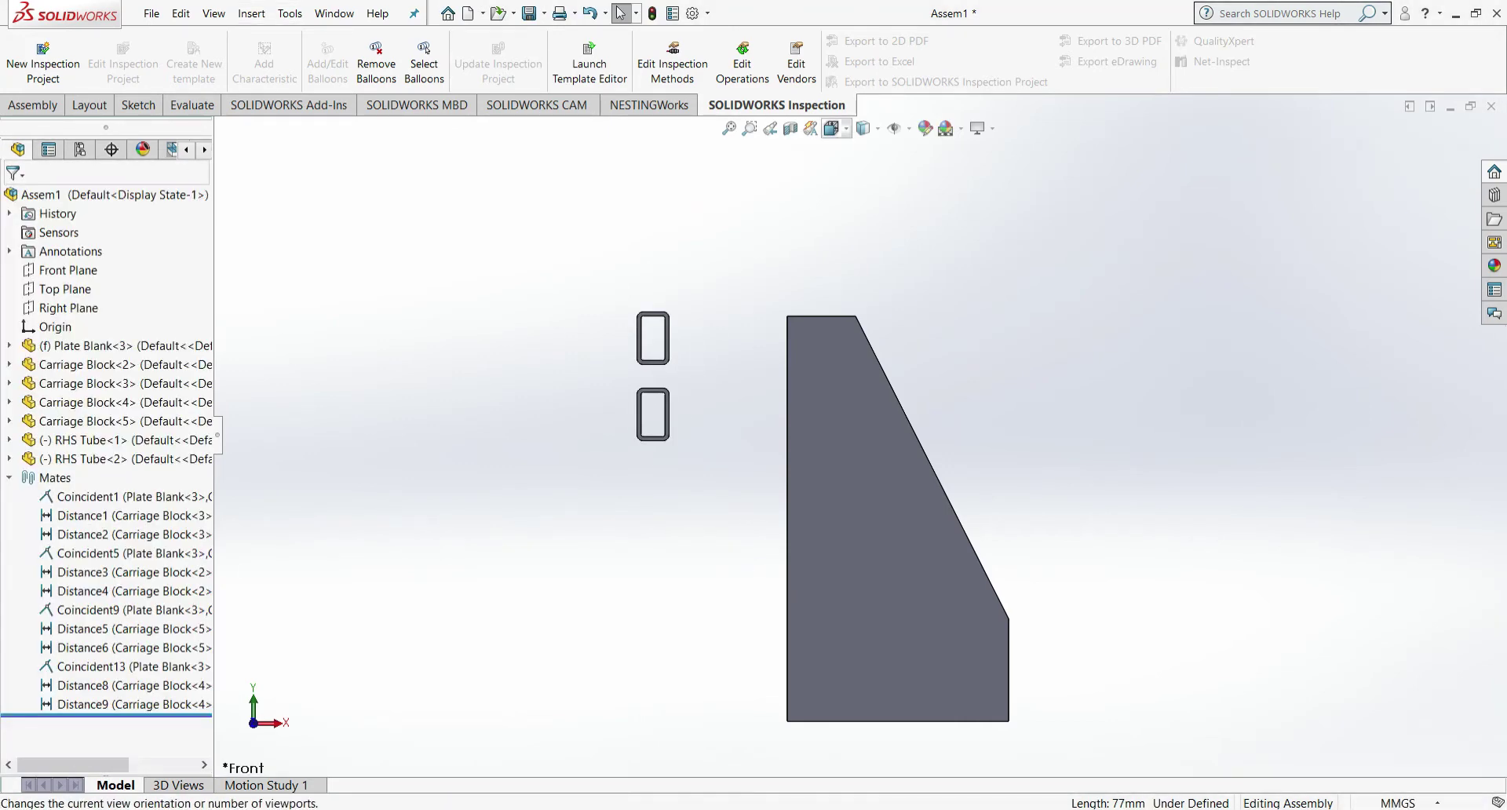
- Add a coincident mate between the first RHS tube's end face and the plate's back face
{"action": "scroll", "coordinate": [621, 350], "scroll_direction": "down", "scroll_amount": 5}
{"action": "left_click", "coordinate": [736, 279]}
{"action": "key", "text": "m"}
{"action": "left_click", "coordinate": [832, 128]}
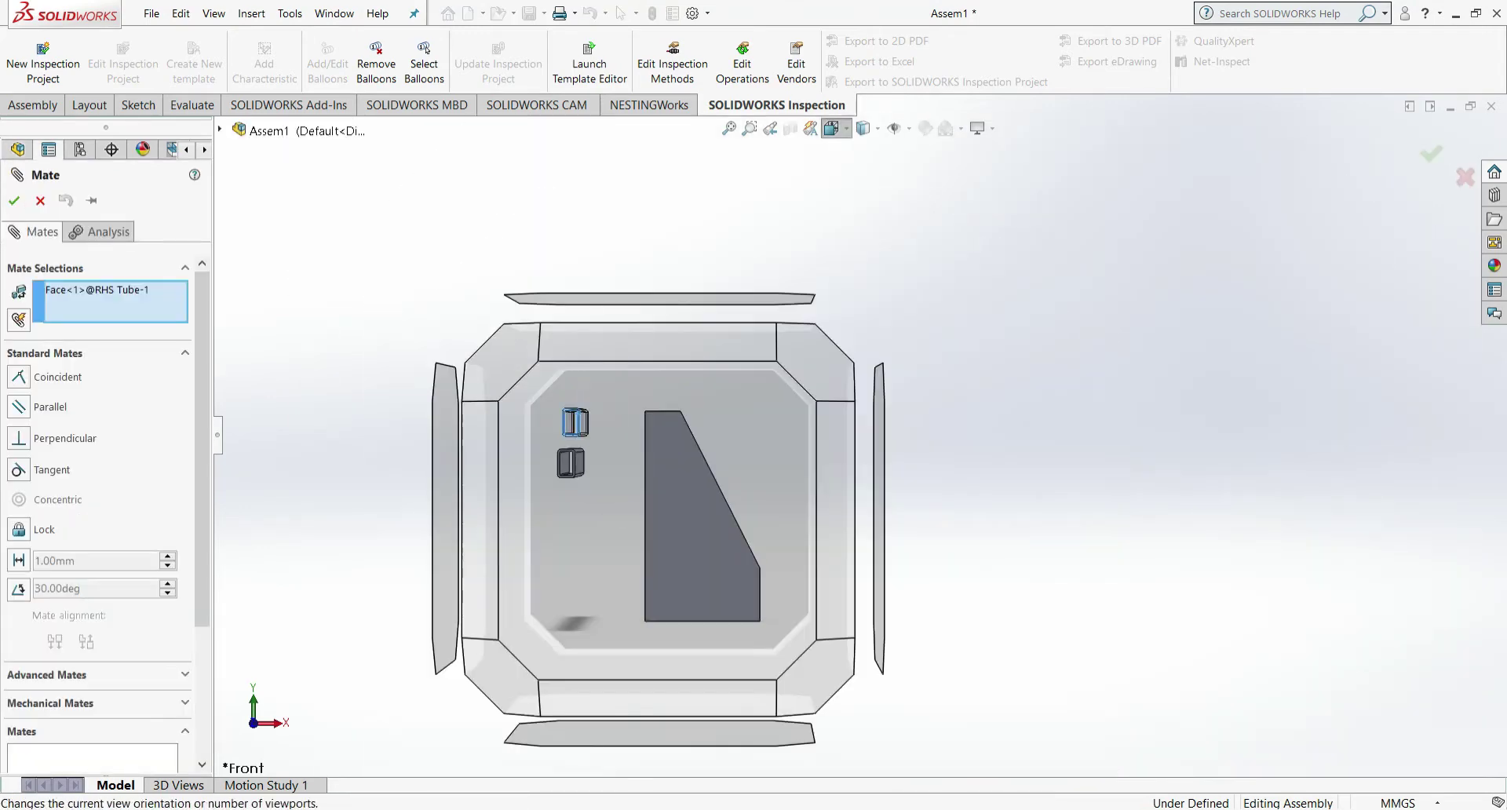
{"action": "left_click", "coordinate": [893, 171]}
{"action": "left_click", "coordinate": [816, 330]}
{"action": "key", "text": "Return"}
{"action": "key", "text": "Escape"}
- Add a 50 mm distance mate between the first RHS tube's vertical end edge and the plate's long vertical edge
{"action": "left_click", "coordinate": [832, 128]}
{"action": "left_click", "coordinate": [816, 678]}
{"action": "middle_click_drag", "start_coordinate": [864, 502], "coordinate": [868, 589], "text": "ctrl"}
{"action": "scroll", "coordinate": [873, 412], "scroll_direction": "down", "scroll_amount": 3}
{"action": "left_click", "coordinate": [832, 127]}
{"action": "left_click", "coordinate": [847, 228]}
{"action": "scroll", "coordinate": [862, 368], "scroll_direction": "down", "scroll_amount": 5}
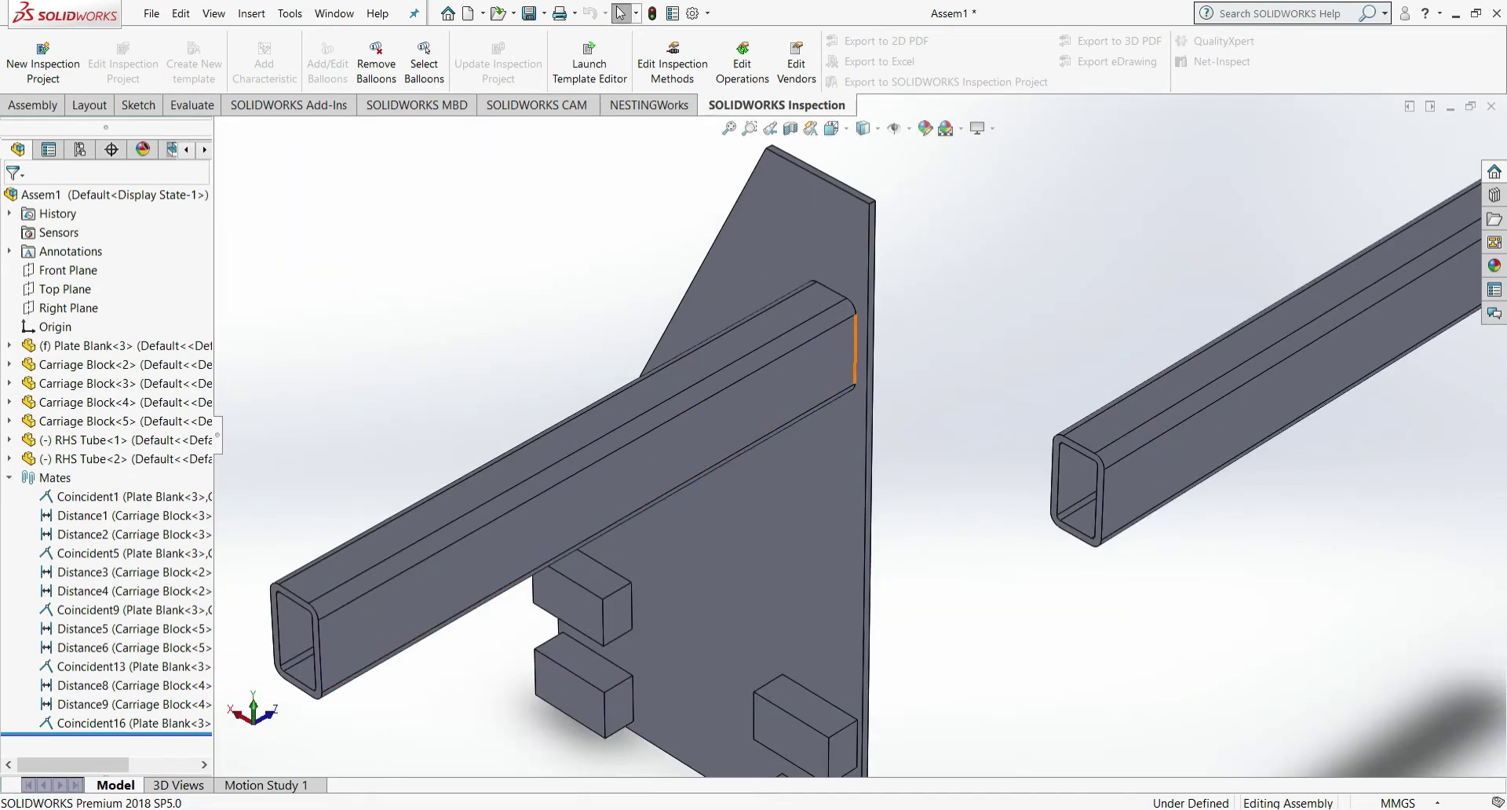
{"action": "left_click", "coordinate": [855, 350]}
{"action": "key", "text": "m"}
{"action": "left_click", "coordinate": [868, 355]}
{"action": "type", "text": "d"}
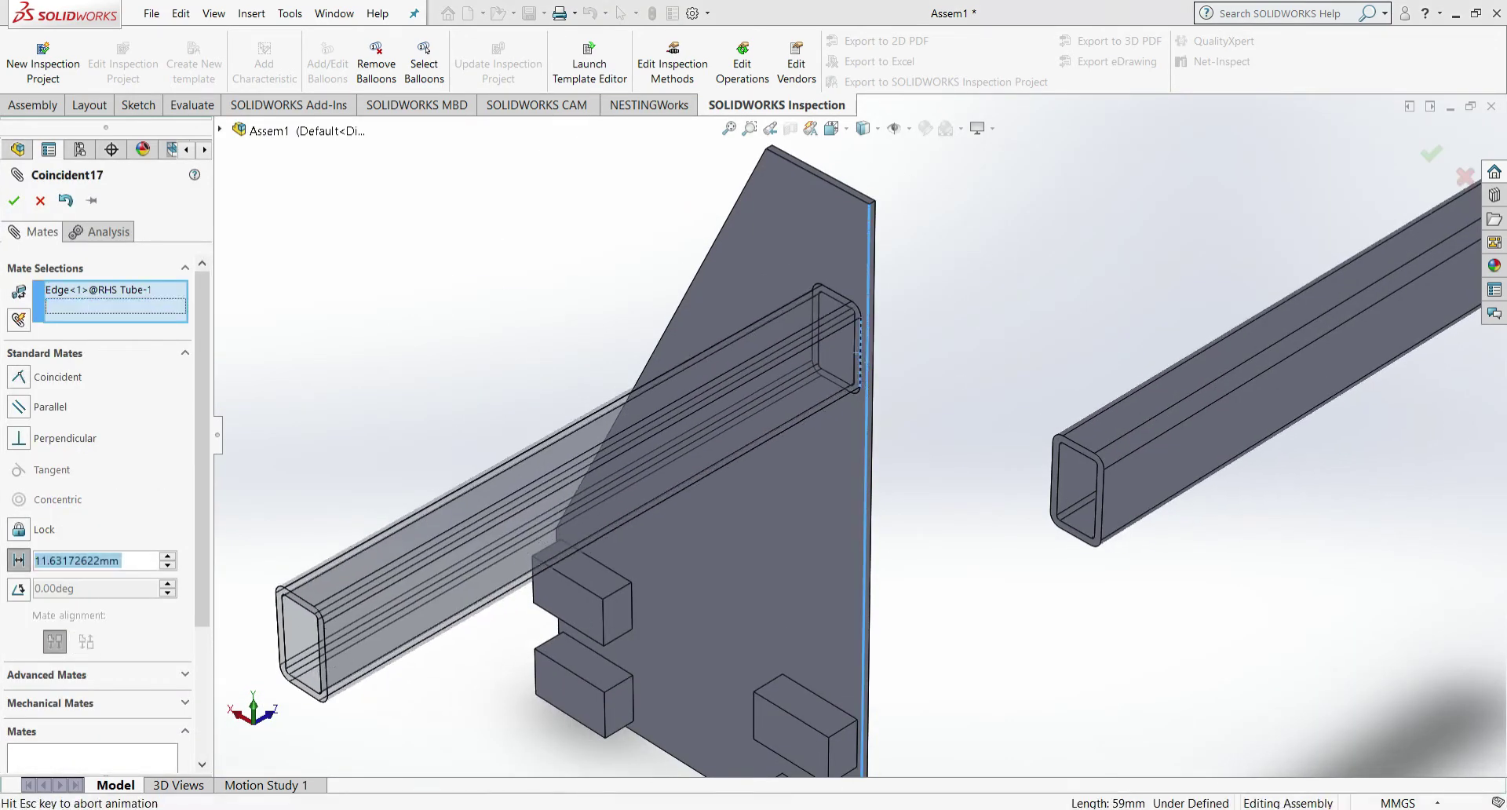
{"action": "type", "text": "50"}
{"action": "key", "text": "Return"}
{"action": "key", "text": "Return"}
{"action": "key", "text": "Return"}
- Add a 50 mm distance mate between the first RHS tube's upper end edge and the plate's top edge
{"action": "left_click", "coordinate": [792, 268]}
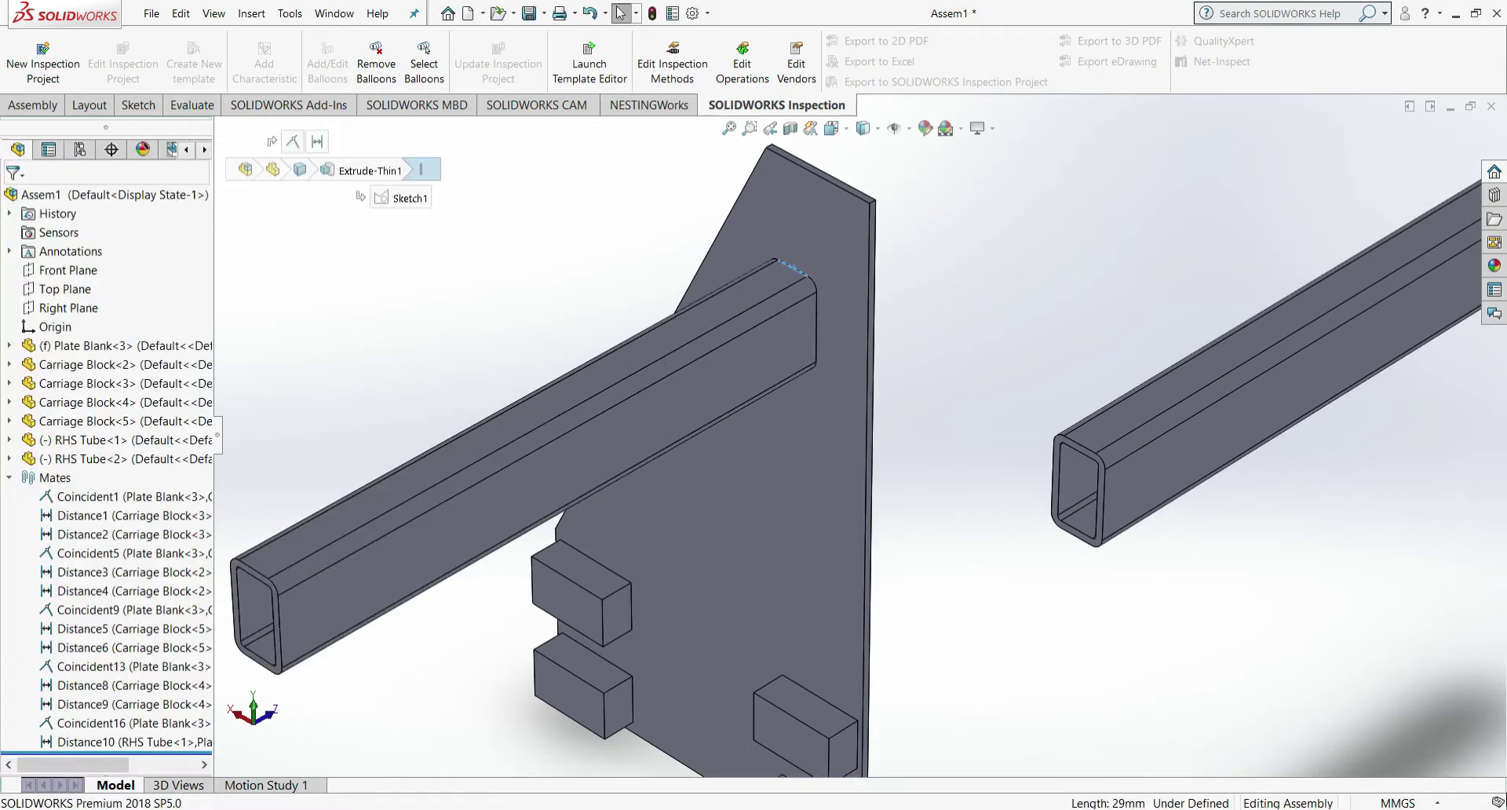
{"action": "key", "text": "m"}
{"action": "left_click", "coordinate": [826, 180]}
{"action": "scroll", "coordinate": [828, 185], "scroll_direction": "up", "scroll_amount": 2}
{"action": "scroll", "coordinate": [785, 327], "scroll_direction": "down", "scroll_amount": 5}
{"action": "left_click", "coordinate": [18, 560]}
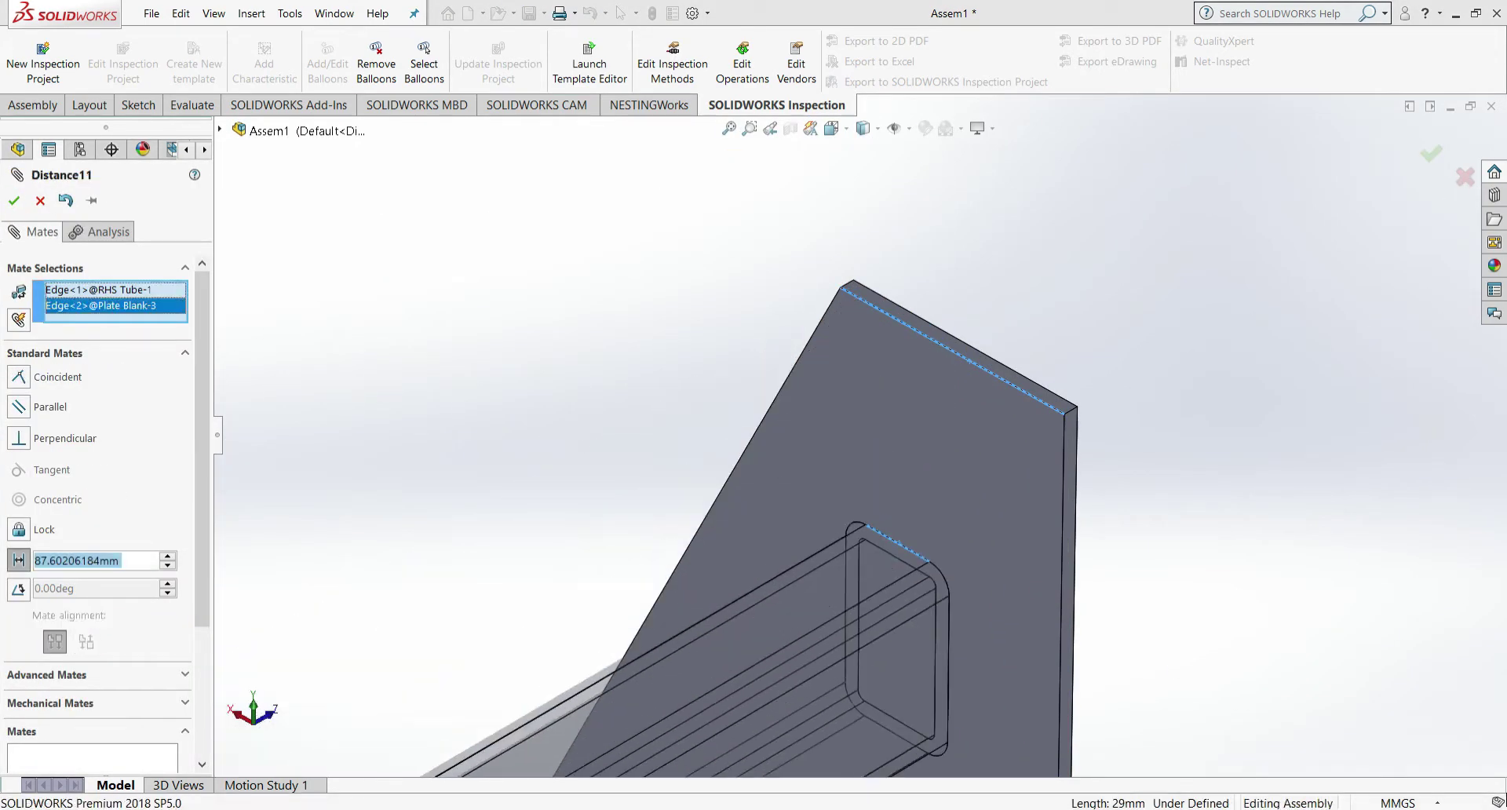
{"action": "type", "text": "50"}
{"action": "key", "text": "Return"}
{"action": "scroll", "coordinate": [993, 430], "scroll_direction": "down", "scroll_amount": 4}
{"action": "scroll", "coordinate": [848, 416], "scroll_direction": "up", "scroll_amount": 8}
{"action": "key", "text": "Return"}
{"action": "scroll", "coordinate": [825, 633], "scroll_direction": "down", "scroll_amount": 5}
{"action": "key", "text": "Escape"}
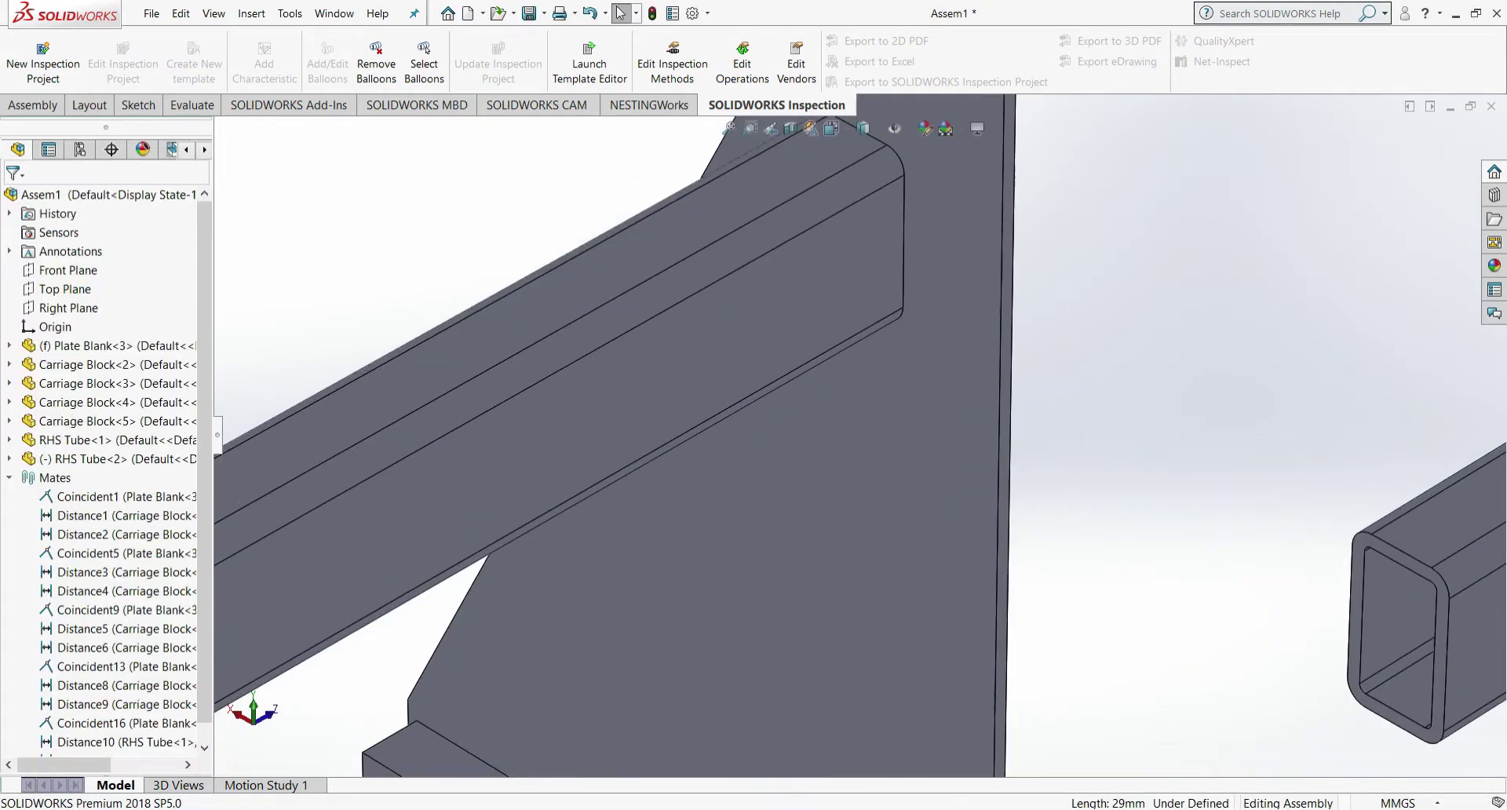
{"action": "scroll", "coordinate": [835, 421], "scroll_direction": "up", "scroll_amount": 3}
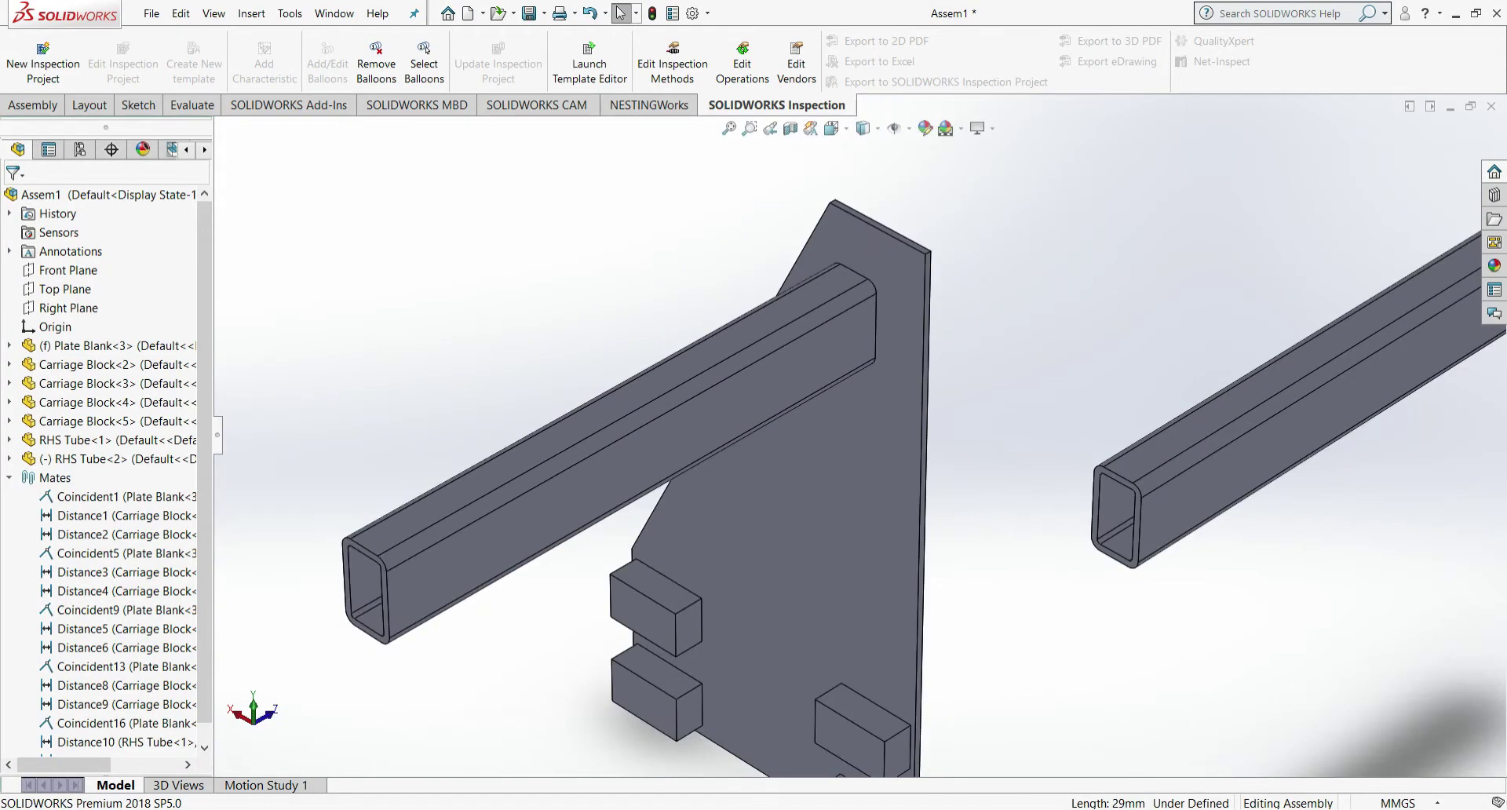
- Add a coincident mate between the second RHS tube's end face and the plate's back face
{"action": "scroll", "coordinate": [824, 502], "scroll_direction": "down", "scroll_amount": 3}
{"action": "scroll", "coordinate": [816, 549], "scroll_direction": "up", "scroll_amount": 3}
{"action": "scroll", "coordinate": [823, 503], "scroll_direction": "down", "scroll_amount": 2}
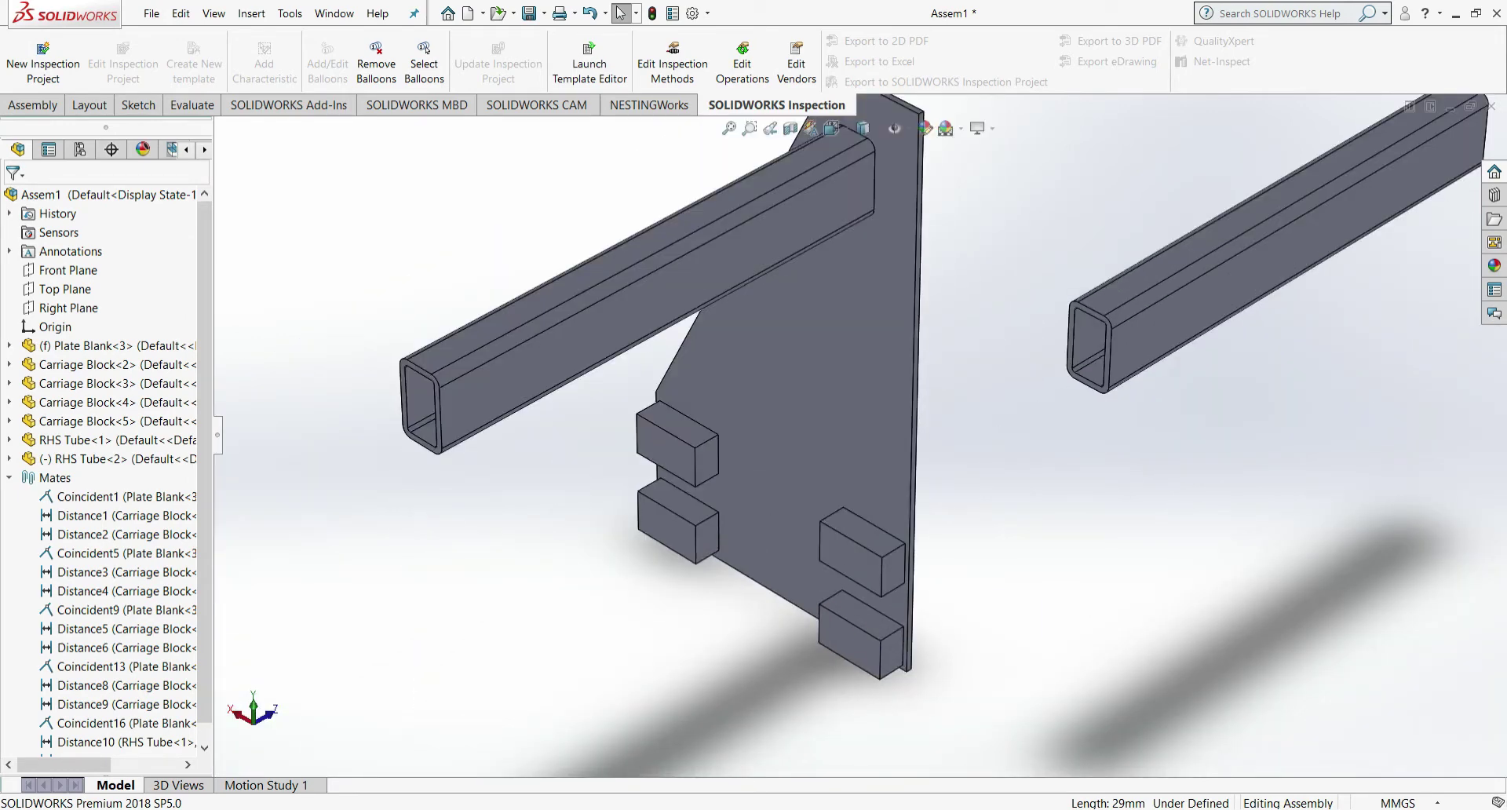
{"action": "scroll", "coordinate": [785, 420], "scroll_direction": "up", "scroll_amount": 4}
{"action": "scroll", "coordinate": [1099, 353], "scroll_direction": "down", "scroll_amount": 1}
{"action": "key", "text": "space"}
{"action": "left_click", "coordinate": [1008, 444]}
{"action": "scroll", "coordinate": [601, 256], "scroll_direction": "down", "scroll_amount": 9}
{"action": "left_click", "coordinate": [856, 488]}
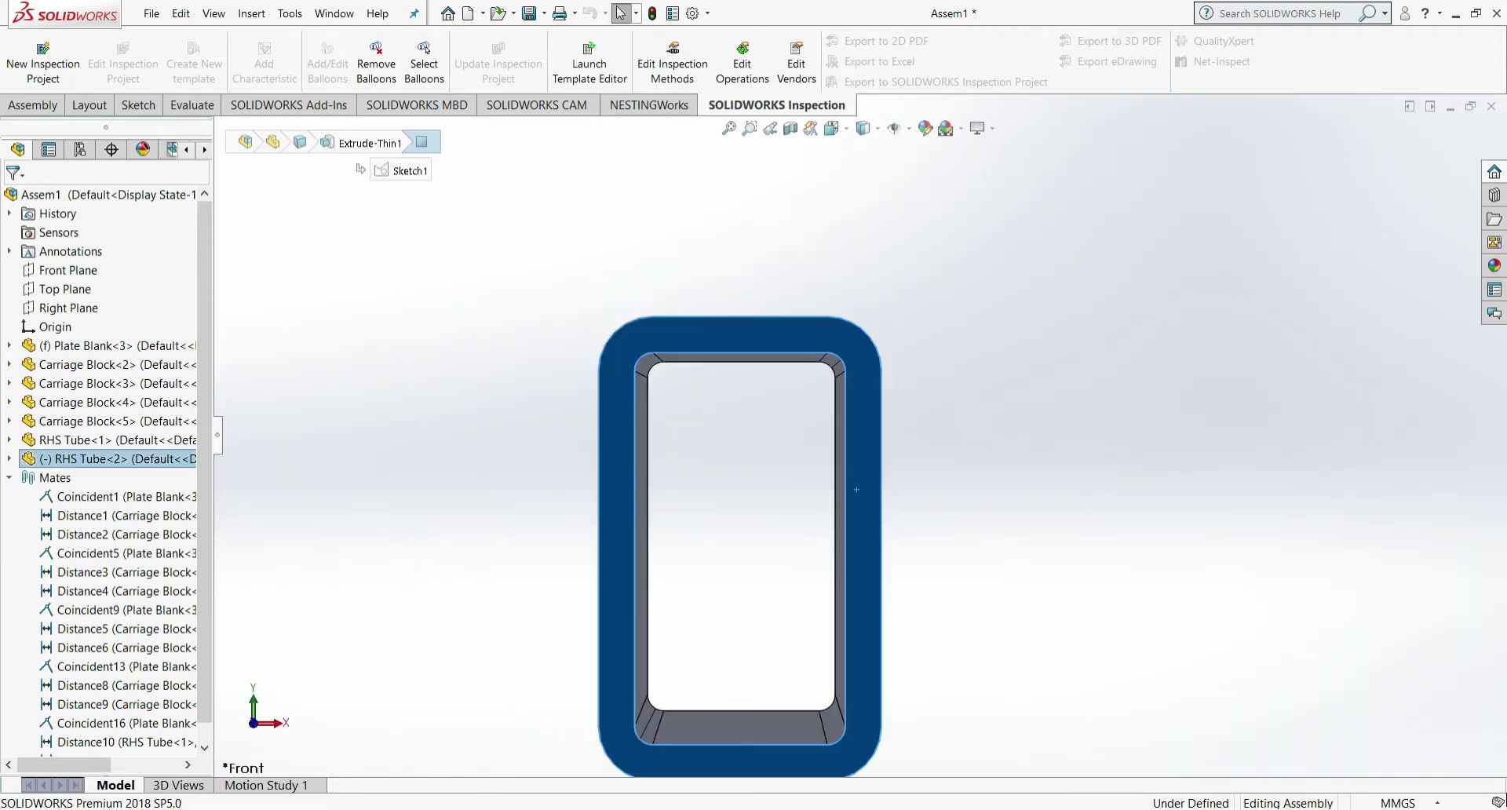
{"action": "key", "text": "m"}
{"action": "key", "text": "space"}
{"action": "left_click", "coordinate": [773, 487]}
{"action": "left_click", "coordinate": [818, 489]}
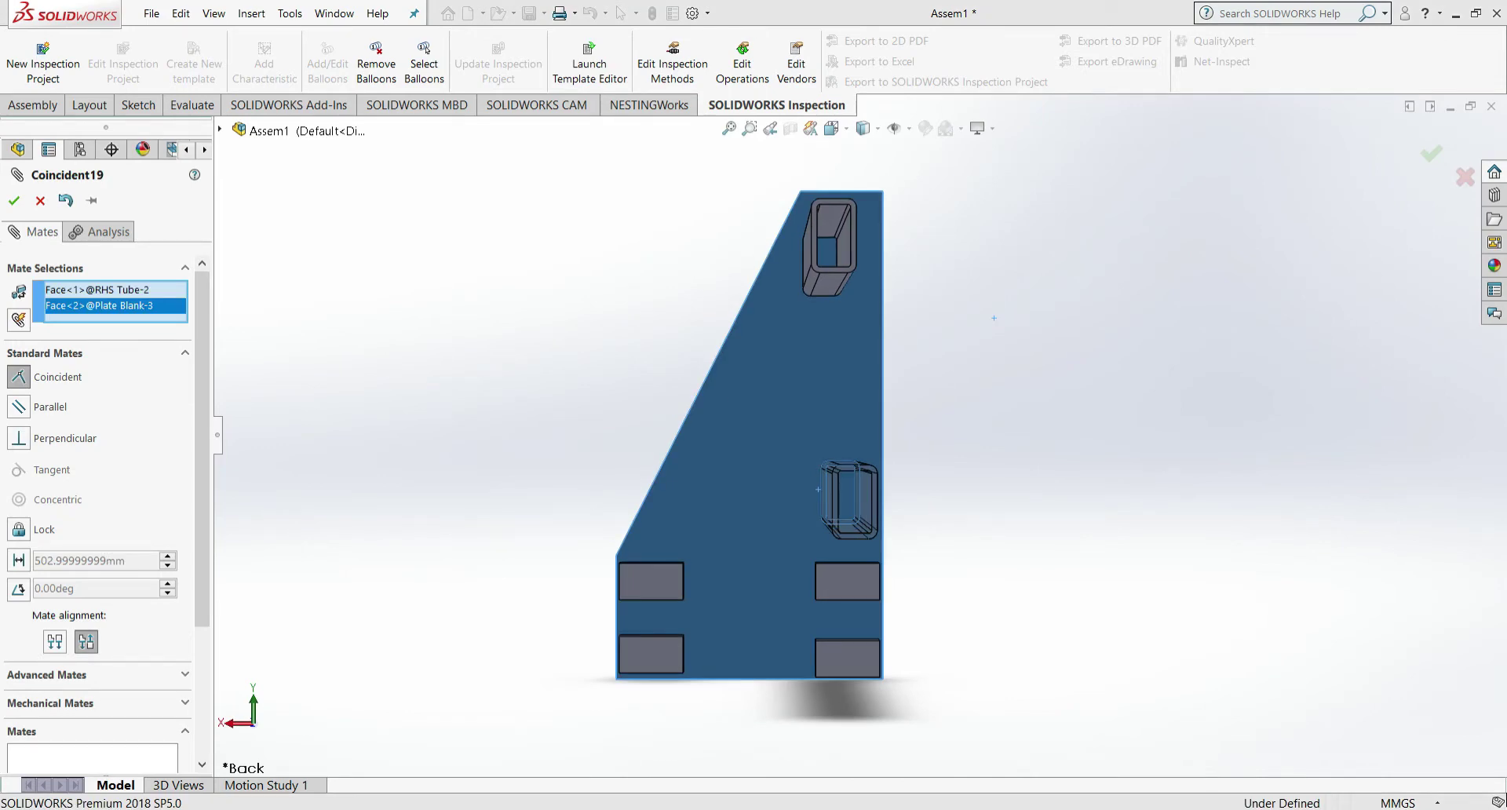
{"action": "key", "text": "Return"}
{"action": "key", "text": "Return"}
- Add a distance mate between the second RHS tube's vertical end edge and the plate's long vertical edge
{"action": "scroll", "coordinate": [891, 572], "scroll_direction": "down", "scroll_amount": 1}
{"action": "scroll", "coordinate": [812, 421], "scroll_direction": "up", "scroll_amount": 2}
{"action": "left_click", "coordinate": [832, 129]}
{"action": "left_click", "coordinate": [808, 366]}
{"action": "scroll", "coordinate": [985, 485], "scroll_direction": "down", "scroll_amount": 3}
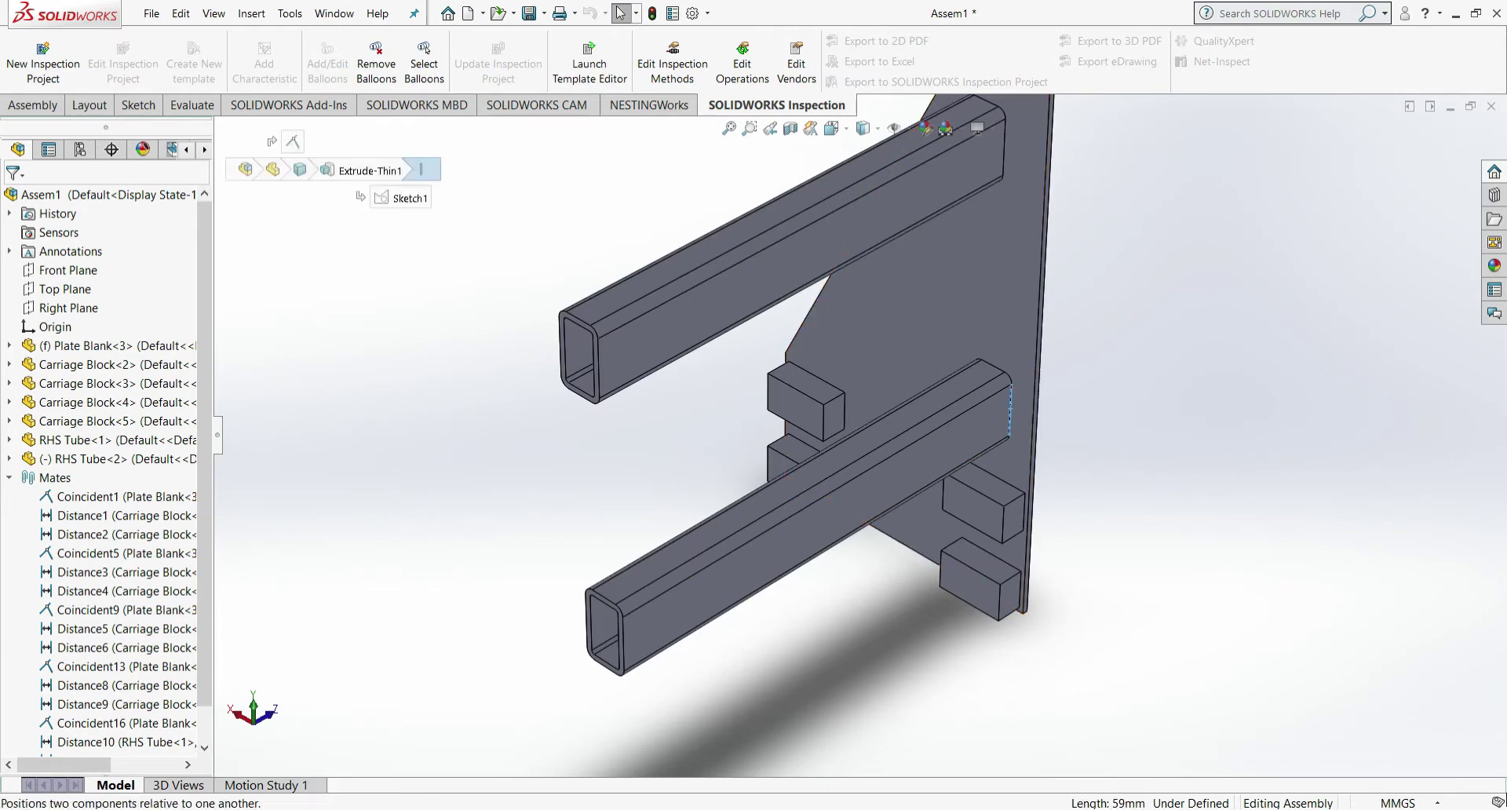
{"action": "left_click", "coordinate": [1069, 363]}
{"action": "left_click", "coordinate": [1035, 406]}
{"action": "left_click", "coordinate": [19, 560]}
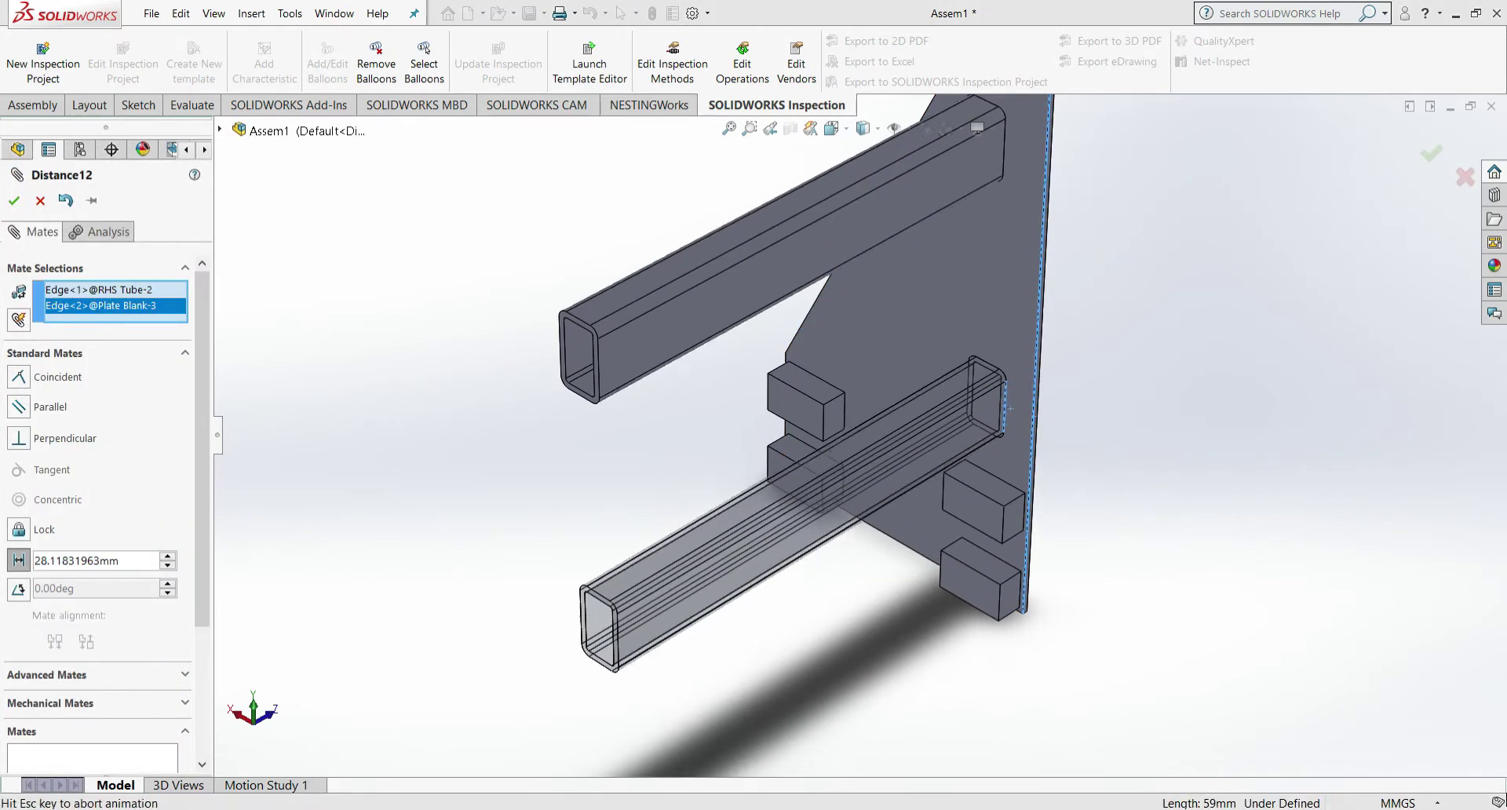
{"action": "key", "text": "Return"}
{"action": "key", "text": "Return"}
- Add a distance mate between the second RHS tube's upper end edge and the plate's top edge, settling on 300 mm
{"action": "key", "text": "m"}
{"action": "scroll", "coordinate": [941, 393], "scroll_direction": "up", "scroll_amount": 3}
{"action": "scroll", "coordinate": [904, 314], "scroll_direction": "down", "scroll_amount": 5}
{"action": "left_click", "coordinate": [899, 331]}
{"action": "left_click", "coordinate": [19, 561]}
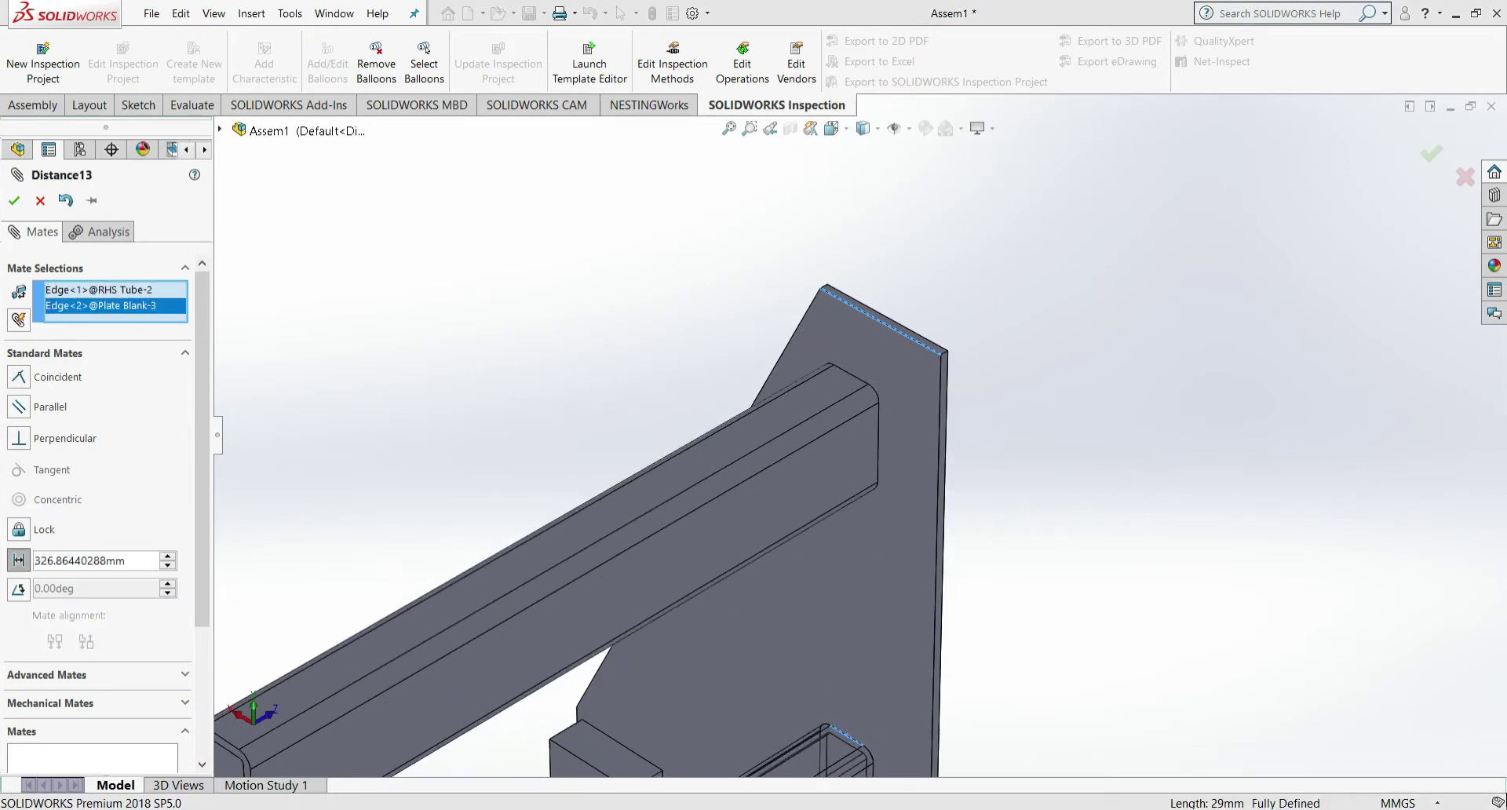
{"action": "type", "text": "450"}
{"action": "key", "text": "Return"}
{"action": "scroll", "coordinate": [834, 430], "scroll_direction": "up", "scroll_amount": 6}
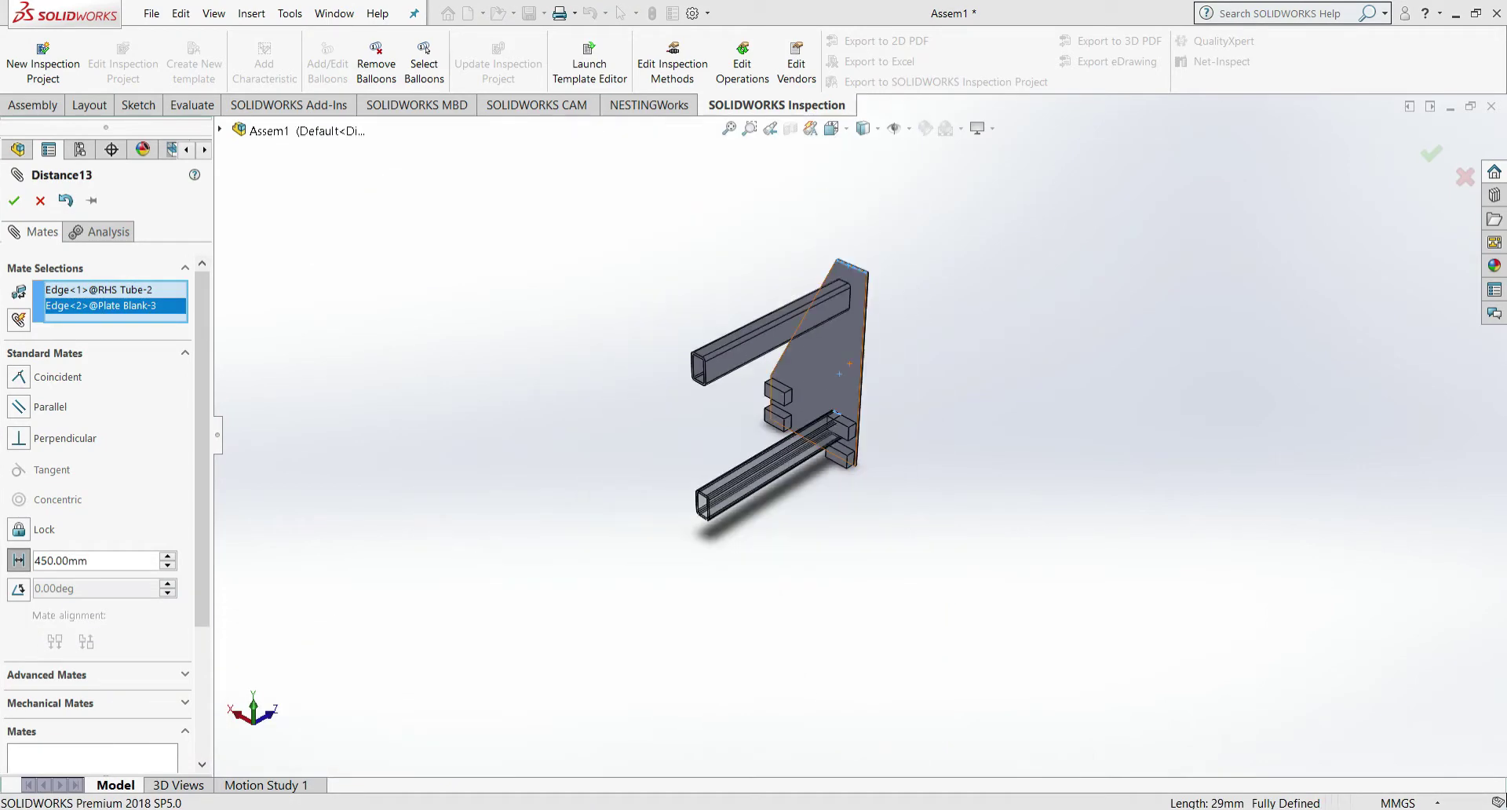
{"action": "scroll", "coordinate": [842, 359], "scroll_direction": "down", "scroll_amount": 5}
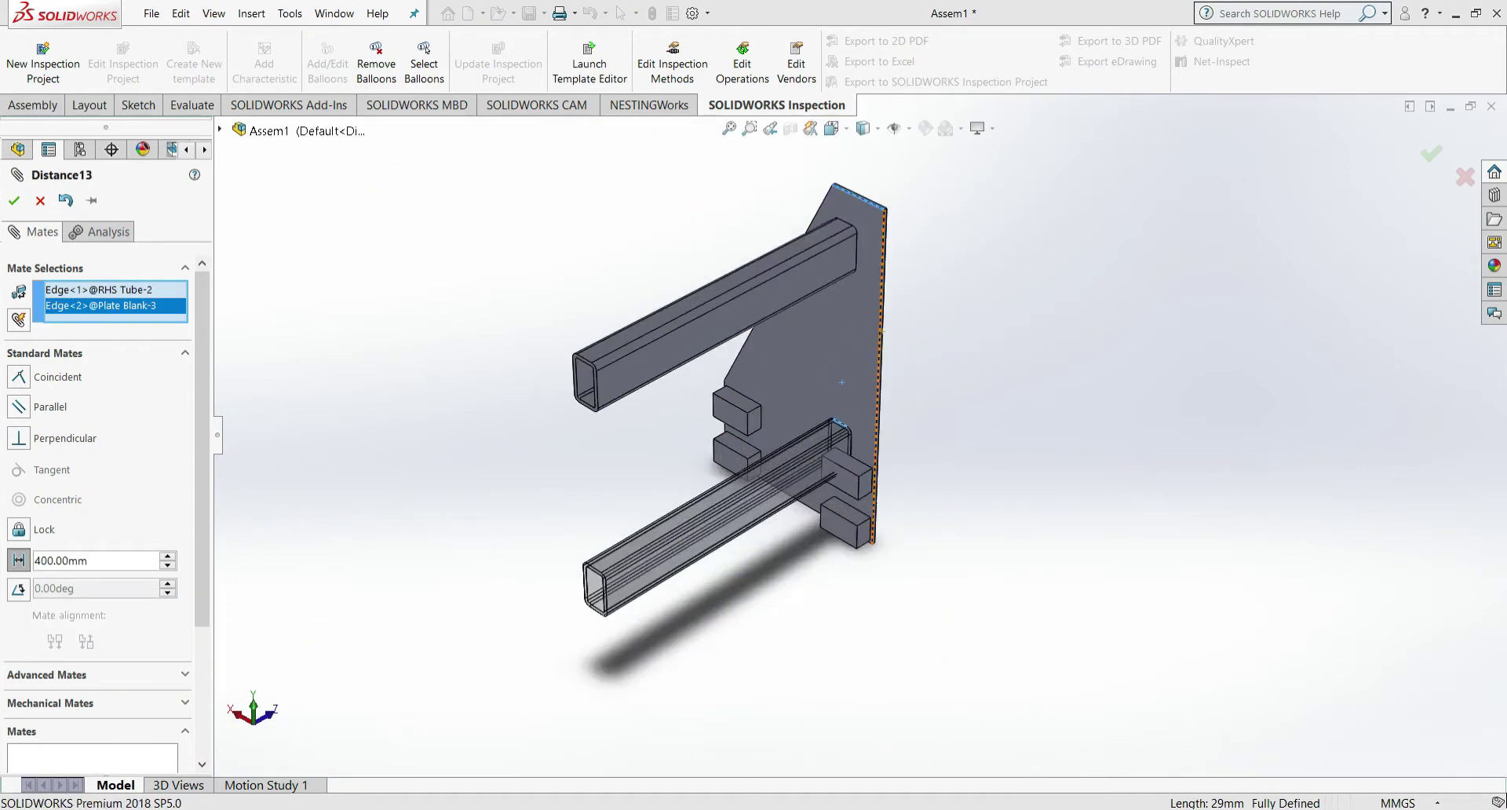
{"action": "scroll", "coordinate": [830, 380], "scroll_direction": "down", "scroll_amount": 2}
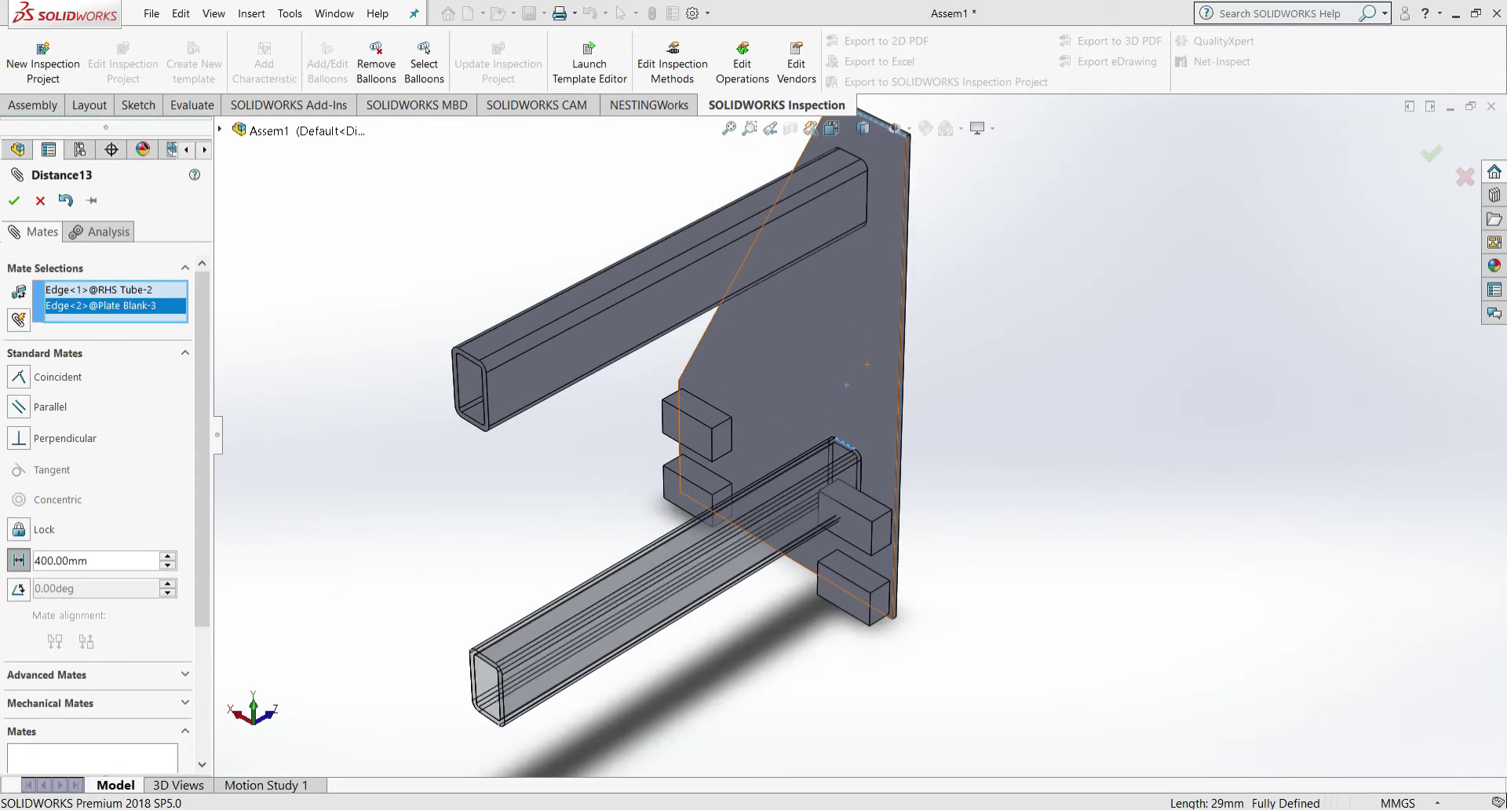
{"action": "type", "text": "300"}
{"action": "key", "text": "Return"}
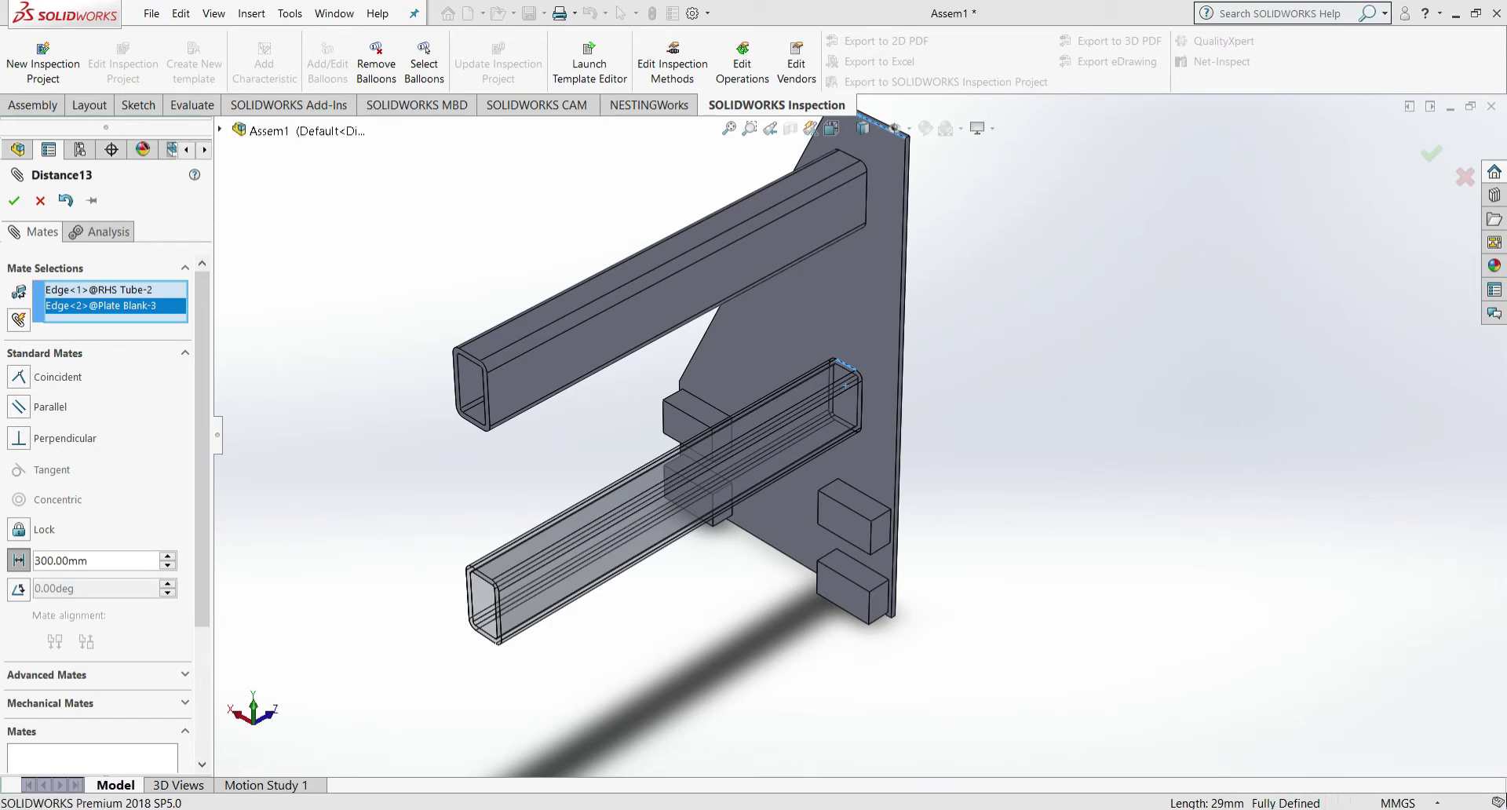
{"action": "key", "text": "Return"}
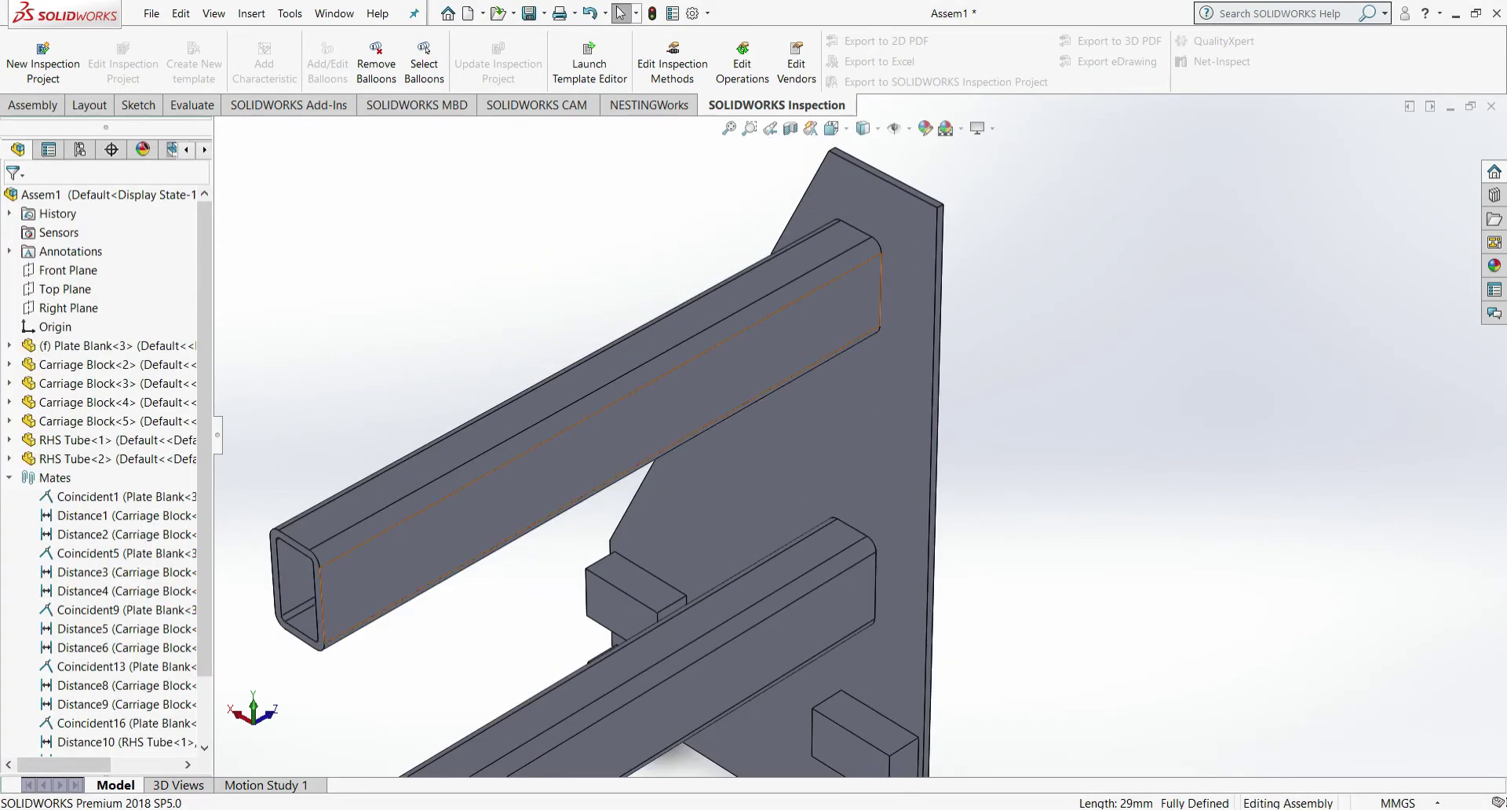
- Insert four 20X20X29 angle brackets in free space beside the plate, turning the second and fourth to the opposite orientation
{"action": "scroll", "coordinate": [818, 579], "scroll_direction": "up", "scroll_amount": 1}
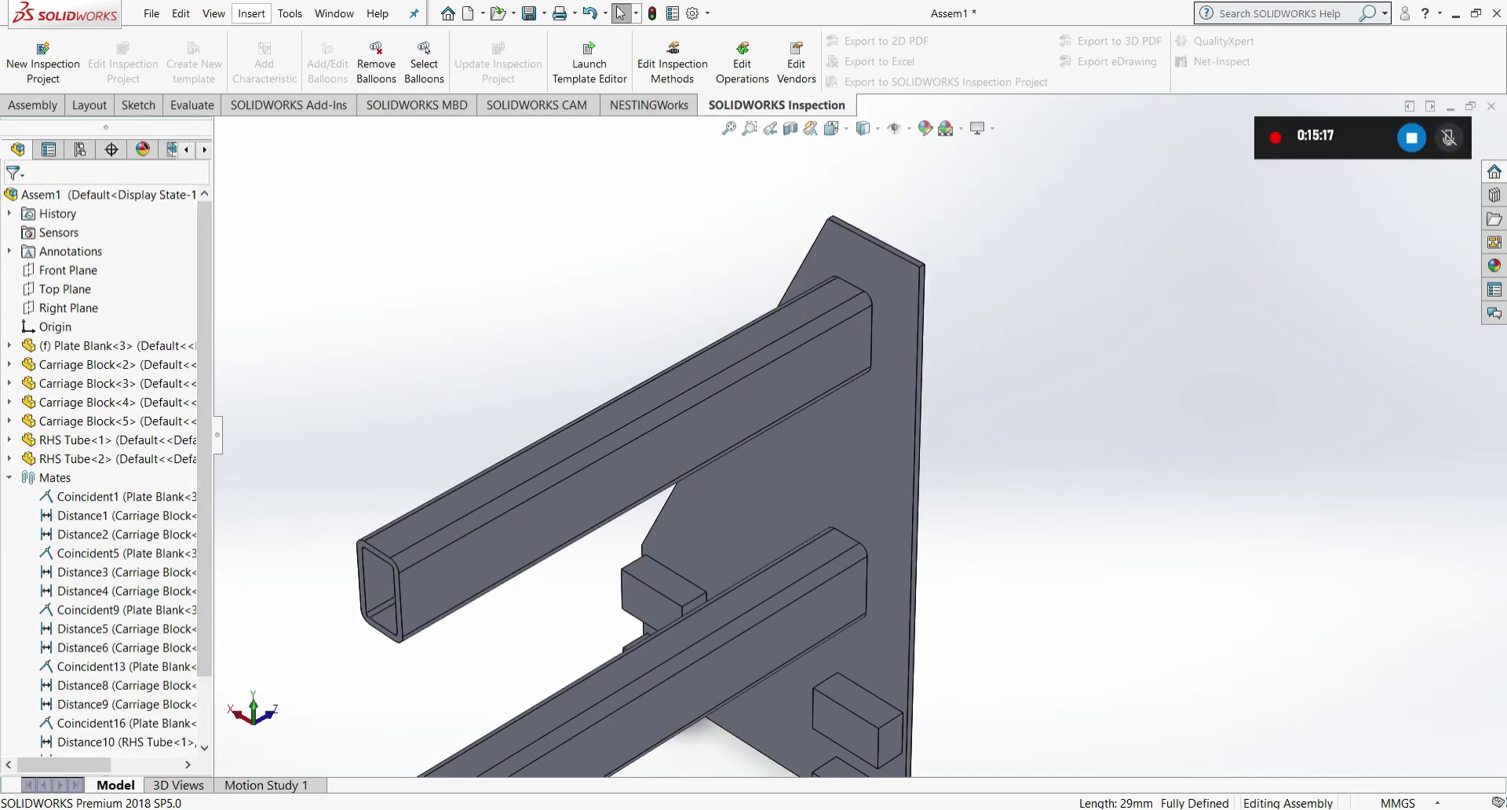
{"action": "key", "text": "Return"}
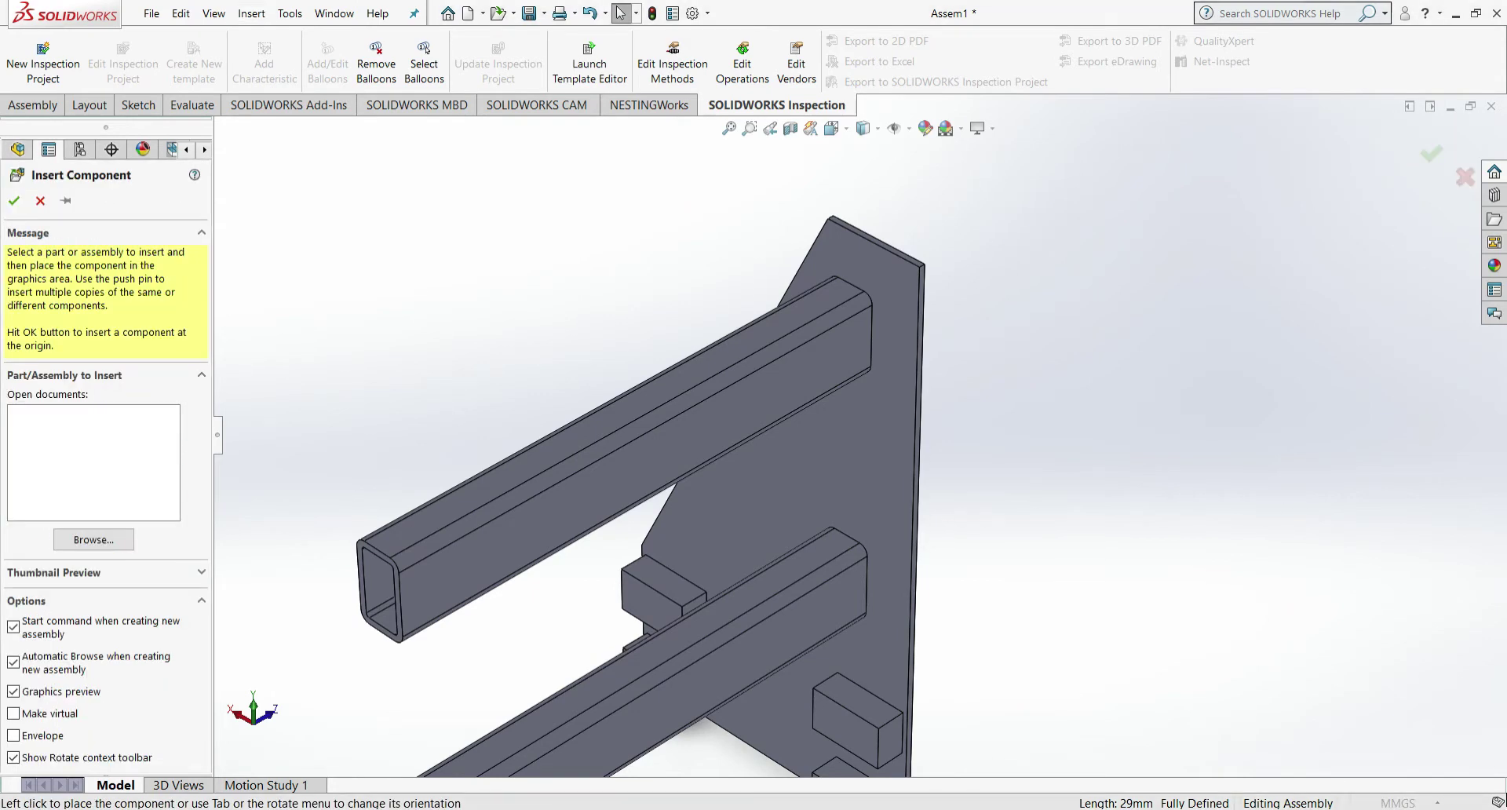
{"action": "left_click", "coordinate": [1061, 494]}
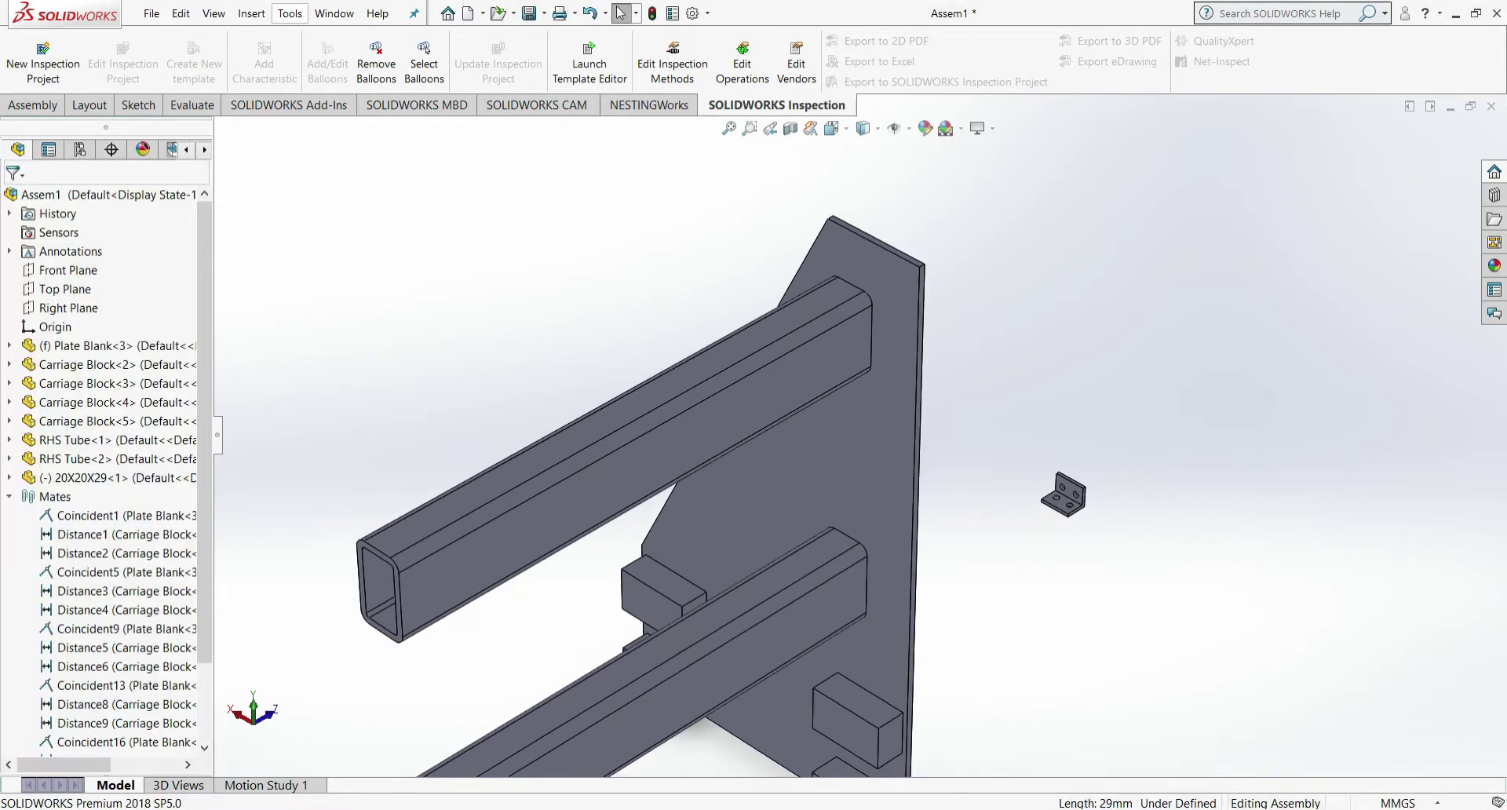
{"action": "key", "text": "Return"}
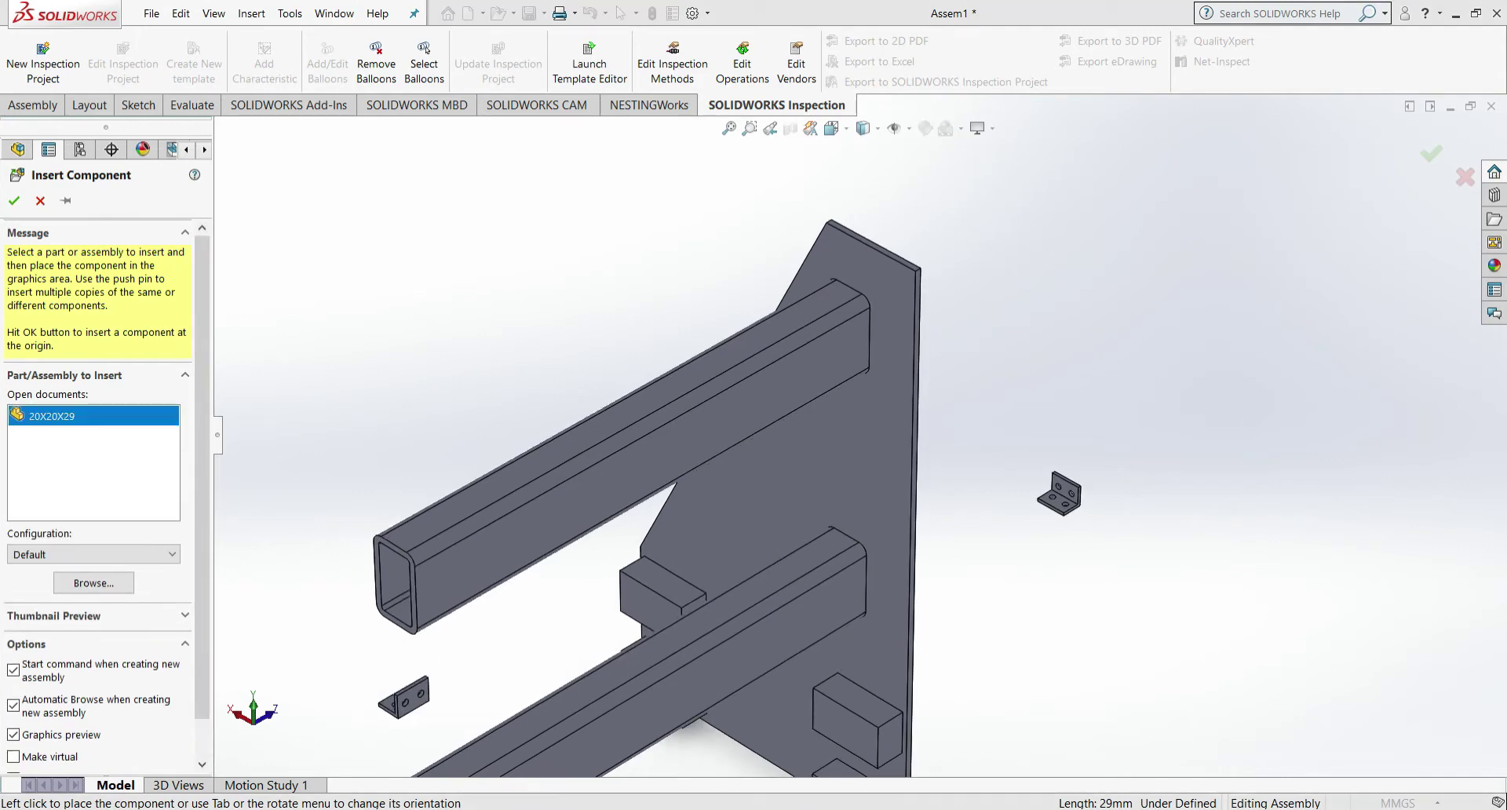
{"action": "left_click", "coordinate": [1137, 532]}
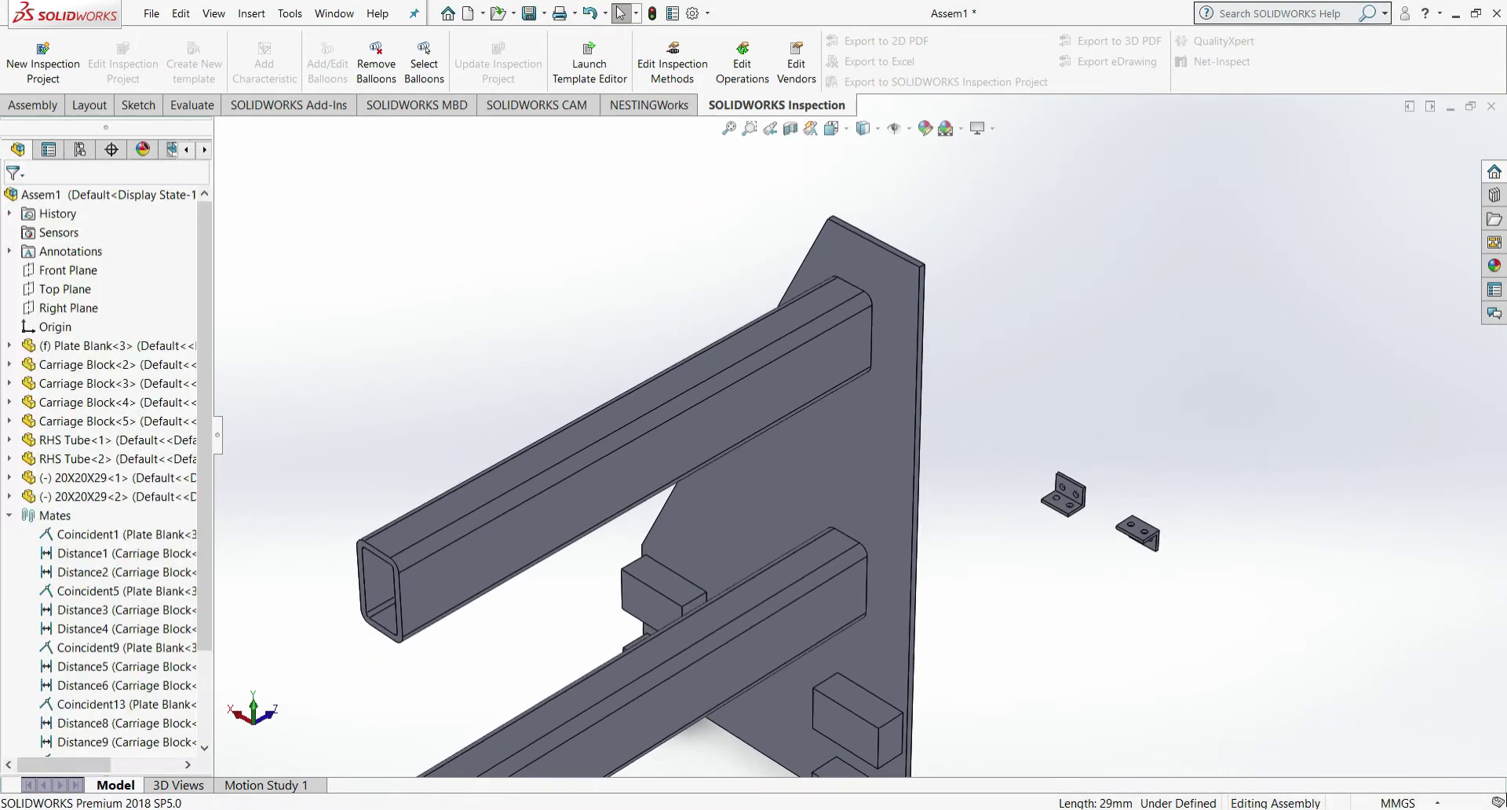
{"action": "key", "text": "Return"}
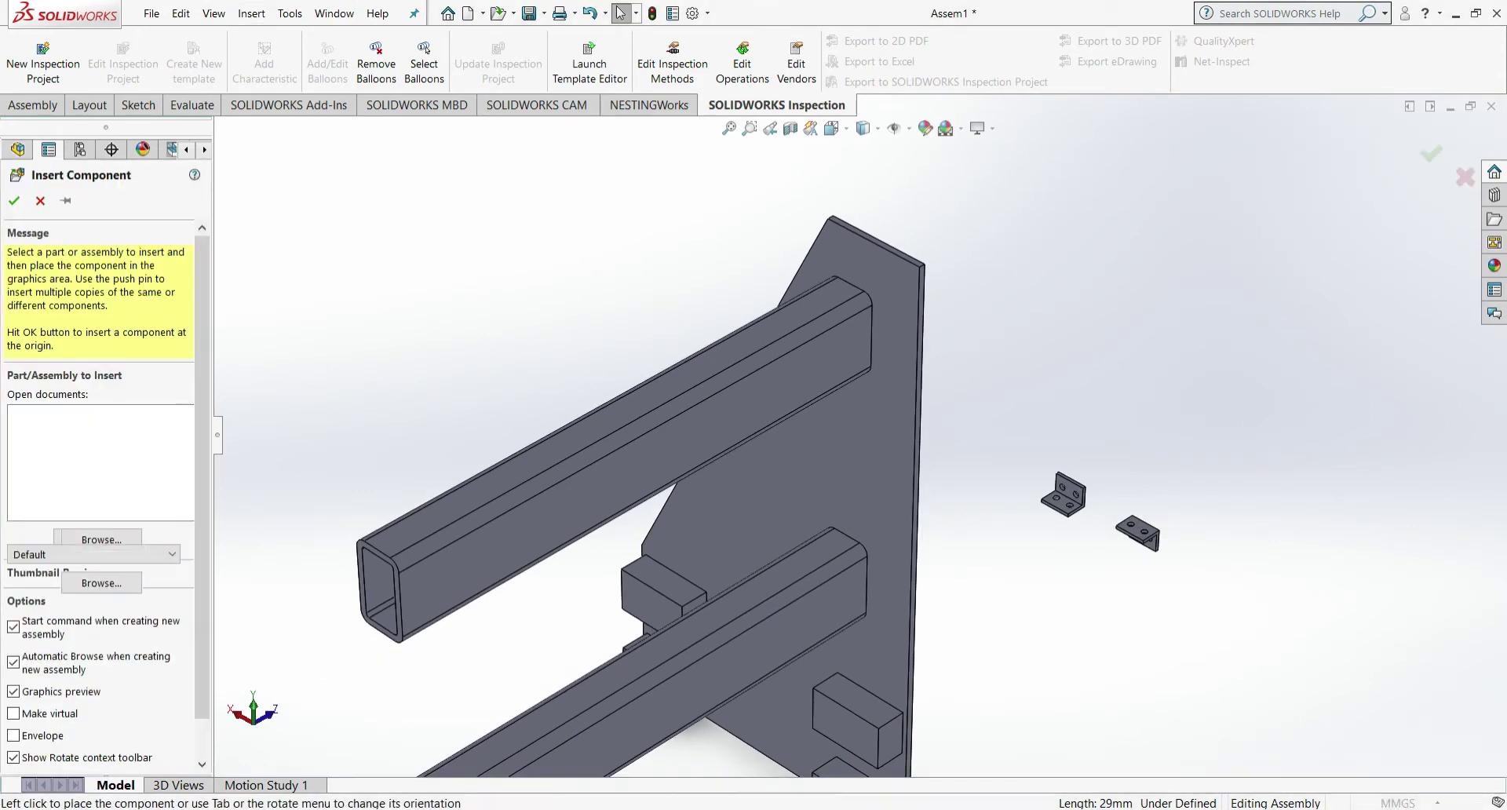
{"action": "left_click", "coordinate": [1006, 577]}
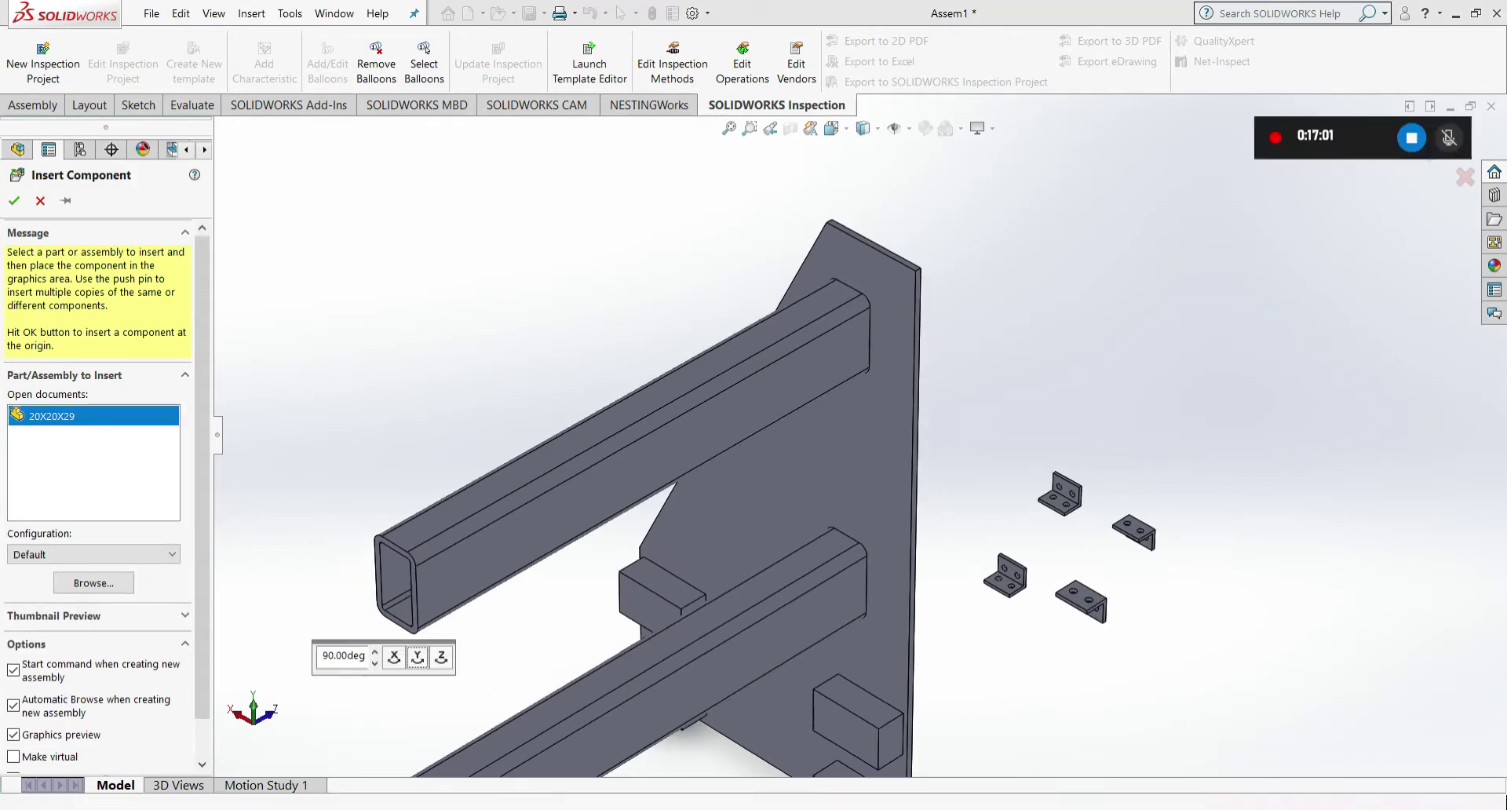
{"action": "left_click", "coordinate": [1083, 606]}
- Add a coincident mate between the first 20X20X29 bracket's flange face and the plate's back face, positioning it near the upper RHS tube
{"action": "left_click", "coordinate": [831, 128]}
{"action": "left_click", "coordinate": [824, 424]}
{"action": "scroll", "coordinate": [667, 408], "scroll_direction": "down", "scroll_amount": 4}
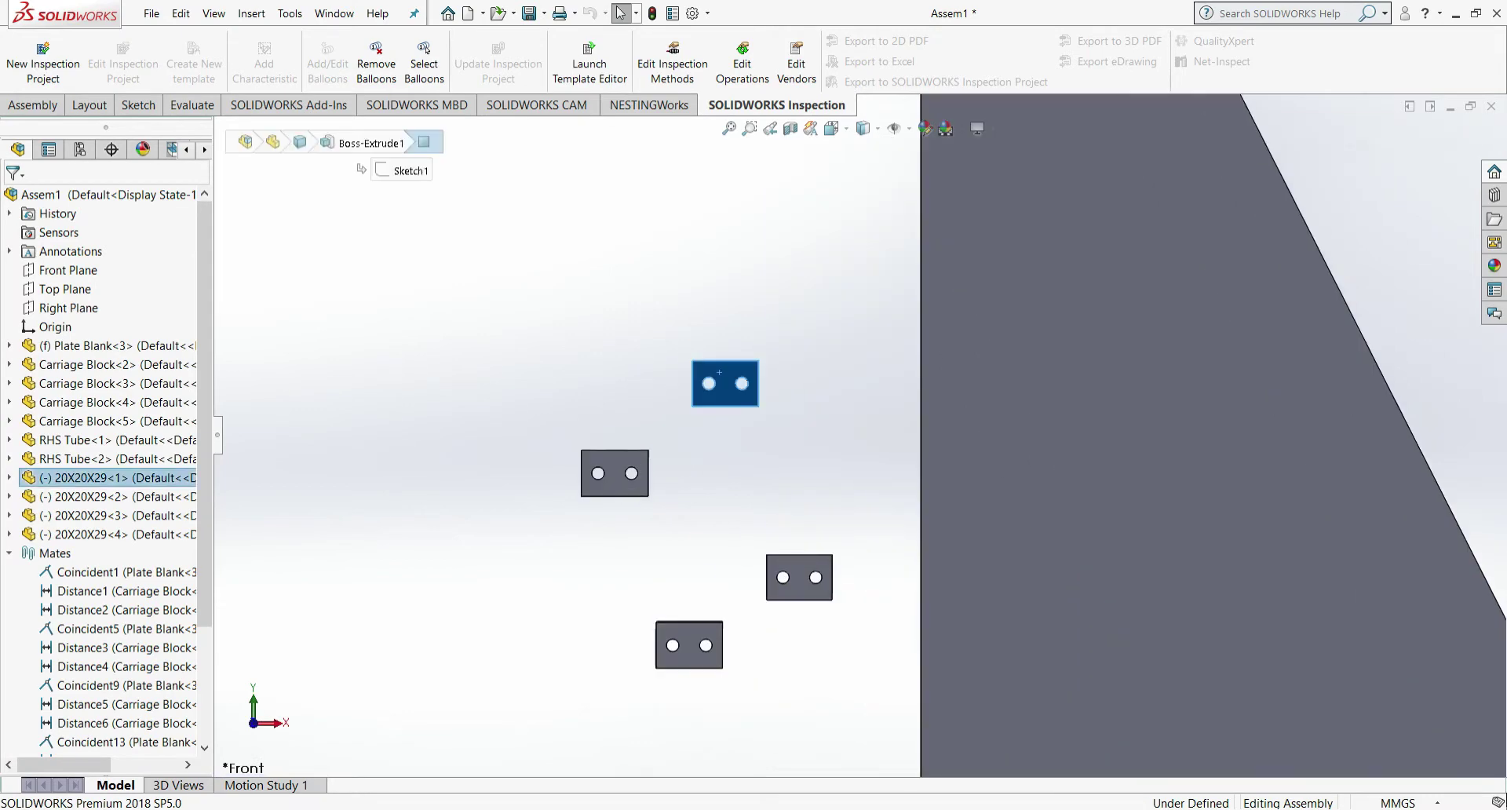
{"action": "left_click", "coordinate": [773, 320]}
{"action": "left_click", "coordinate": [832, 128]}
{"action": "left_click", "coordinate": [898, 180]}
{"action": "left_click", "coordinate": [831, 128]}
{"action": "left_click", "coordinate": [817, 360]}
{"action": "scroll", "coordinate": [800, 369], "scroll_direction": "down", "scroll_amount": 4}
{"action": "left_click", "coordinate": [925, 345]}
{"action": "left_click", "coordinate": [1093, 356]}
{"action": "key", "text": "Escape"}
{"action": "scroll", "coordinate": [1067, 376], "scroll_direction": "down", "scroll_amount": 1}
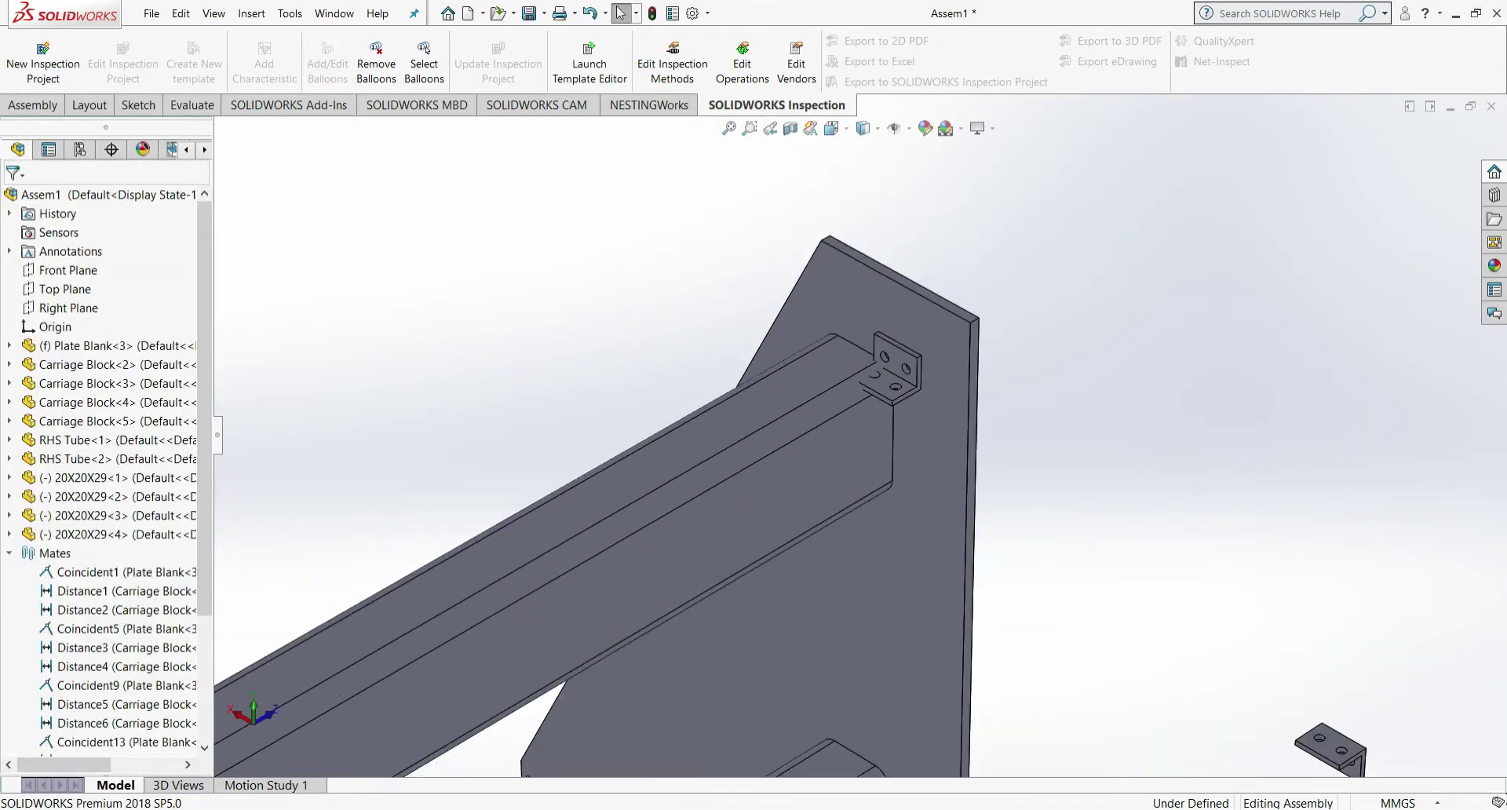
- Add a coincident mate between the first bracket's underside and the top face of the upper RHS tube
{"action": "left_click", "coordinate": [831, 127]}
{"action": "left_click", "coordinate": [661, 702]}
{"action": "scroll", "coordinate": [918, 317], "scroll_direction": "down", "scroll_amount": 8}
{"action": "left_click", "coordinate": [956, 450]}
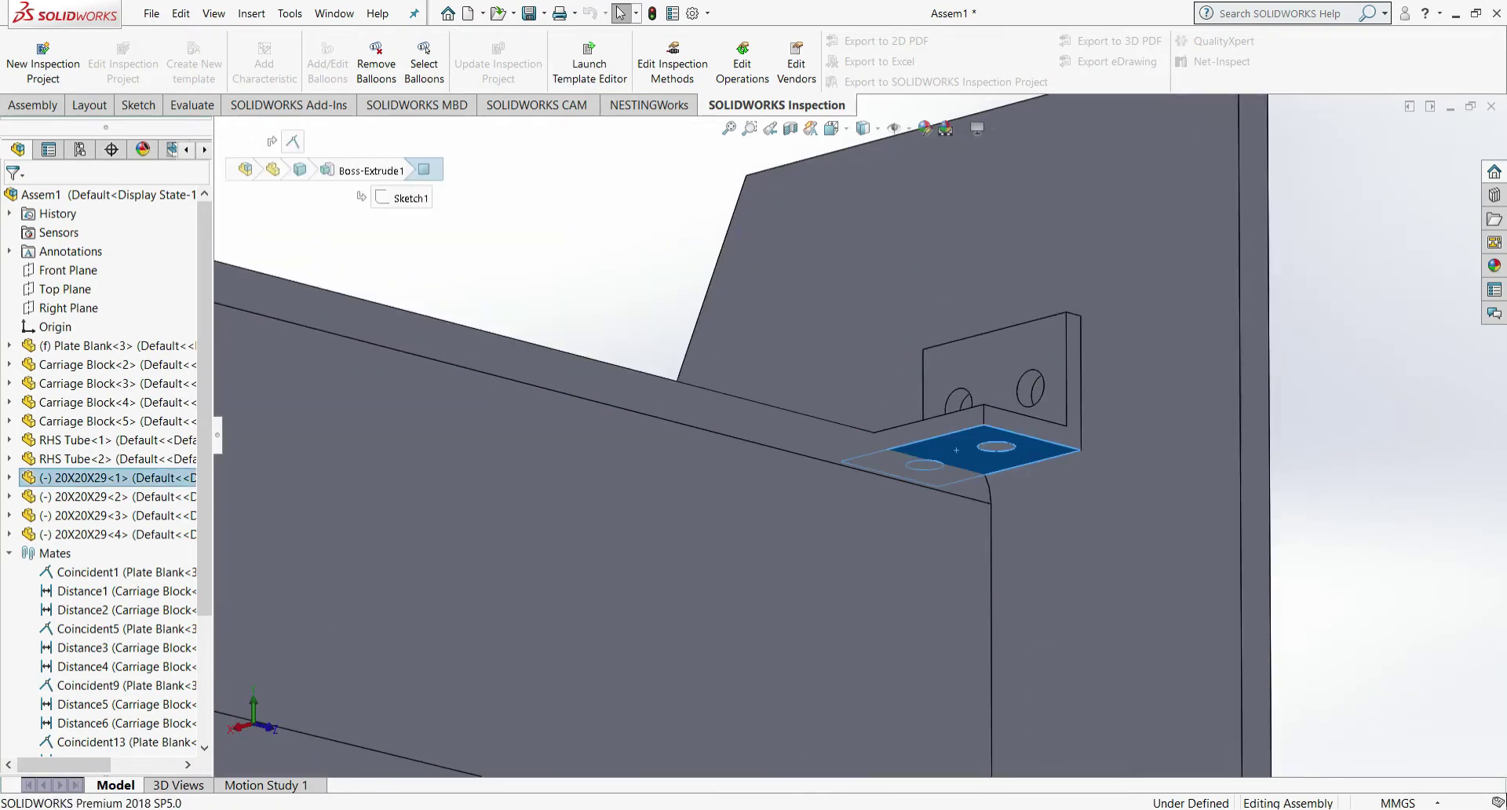
{"action": "key", "text": "m"}
{"action": "left_click", "coordinate": [832, 128]}
{"action": "left_click", "coordinate": [661, 349]}
{"action": "scroll", "coordinate": [918, 271], "scroll_direction": "down", "scroll_amount": 8}
{"action": "left_click", "coordinate": [875, 367]}
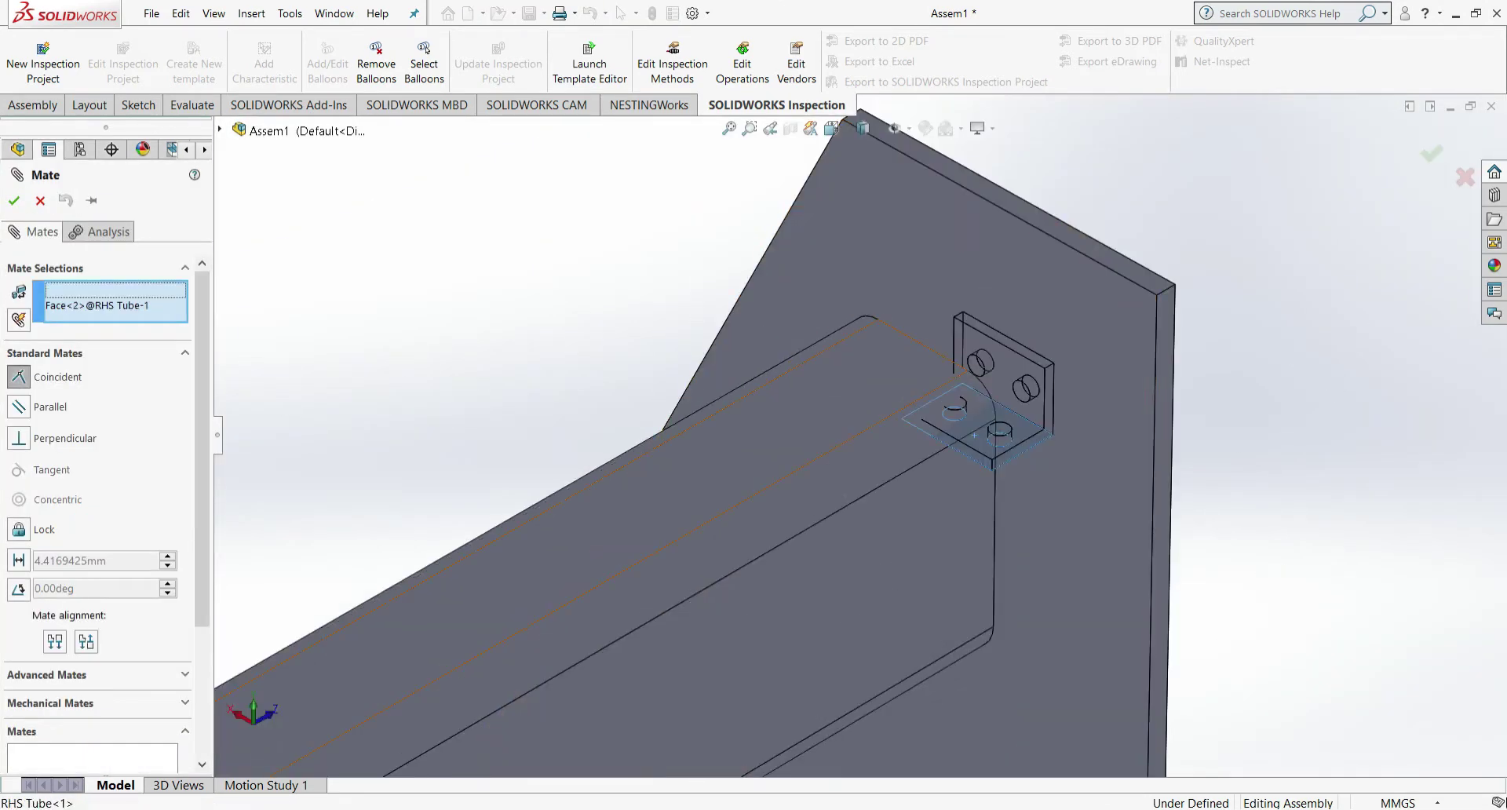
{"action": "left_click", "coordinate": [1042, 377]}
{"action": "key", "text": "Escape"}
- Add a coincident mate between the first bracket's lower 20 mm side edge and the upper tube's long top edge
{"action": "left_click", "coordinate": [1064, 451]}
{"action": "key", "text": "m"}
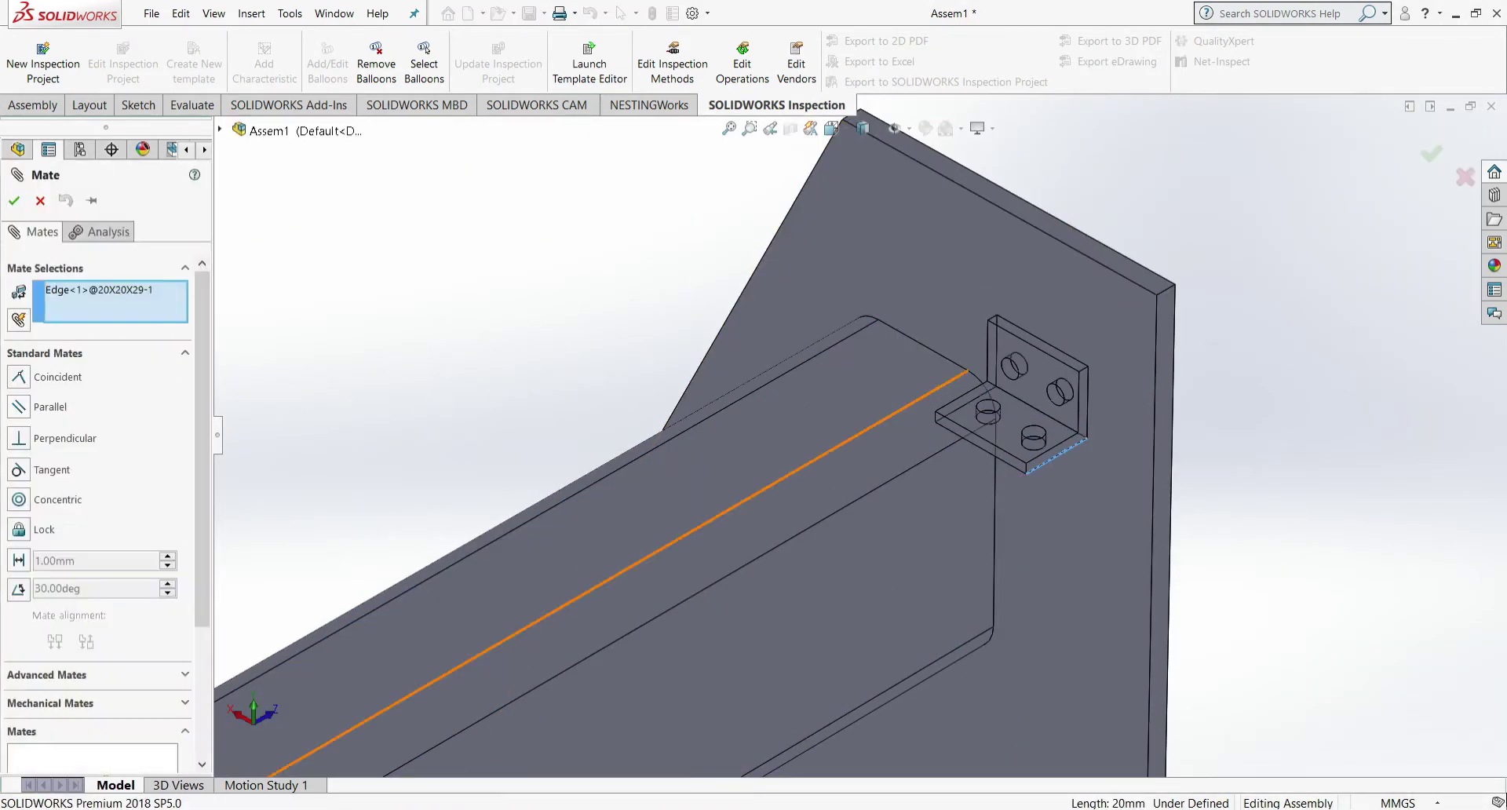
{"action": "left_click", "coordinate": [894, 413]}
{"action": "key", "text": "Return"}
{"action": "key", "text": "Escape"}
{"action": "scroll", "coordinate": [819, 452], "scroll_direction": "up", "scroll_amount": 3}
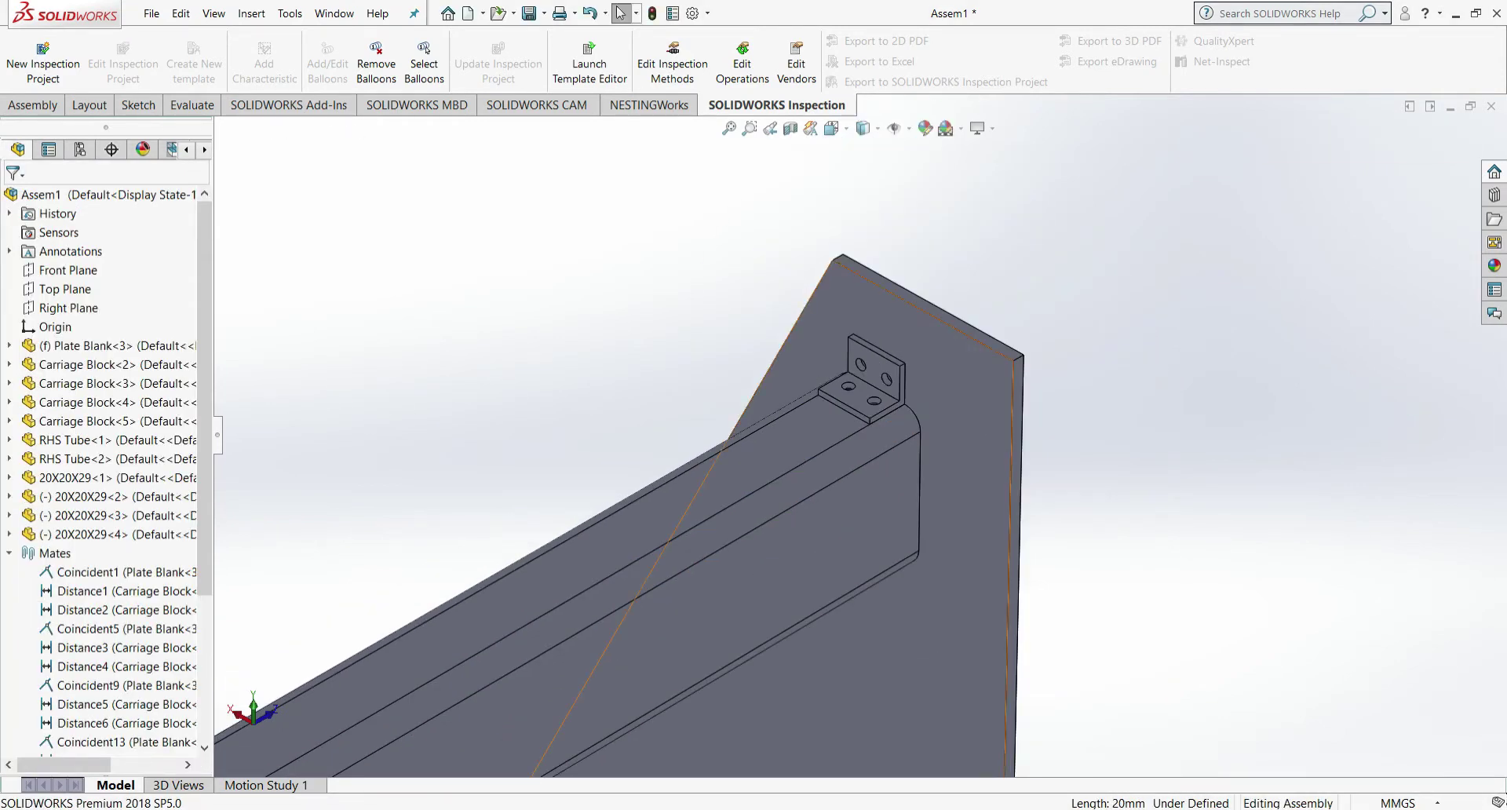
{"action": "scroll", "coordinate": [808, 204], "scroll_direction": "up", "scroll_amount": 5}
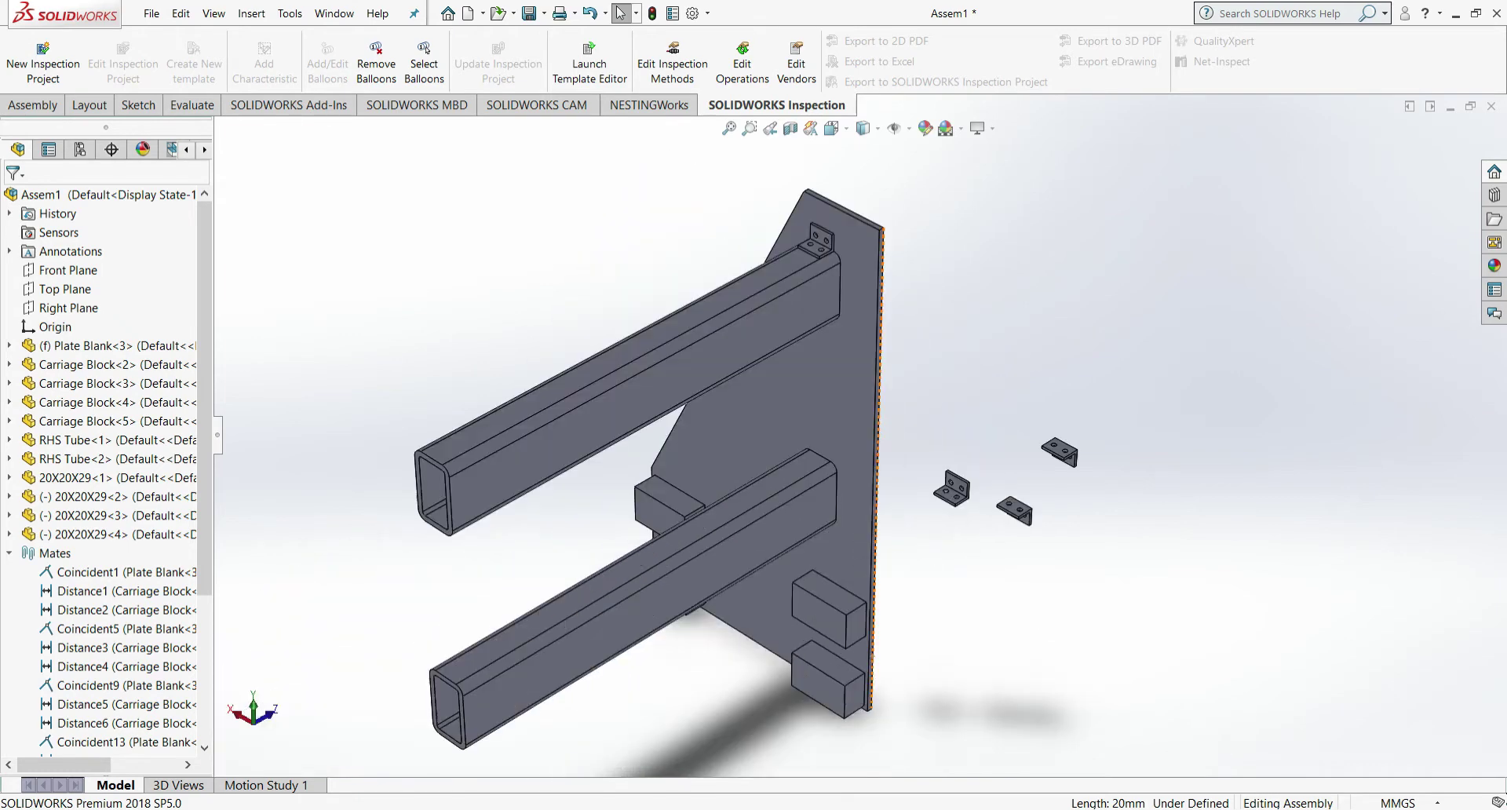
{"action": "scroll", "coordinate": [935, 534], "scroll_direction": "down", "scroll_amount": 3}
{"action": "left_click", "coordinate": [832, 128]}
{"action": "left_click", "coordinate": [862, 428]}
{"action": "scroll", "coordinate": [706, 346], "scroll_direction": "down", "scroll_amount": 3}
{"action": "left_click", "coordinate": [749, 402]}
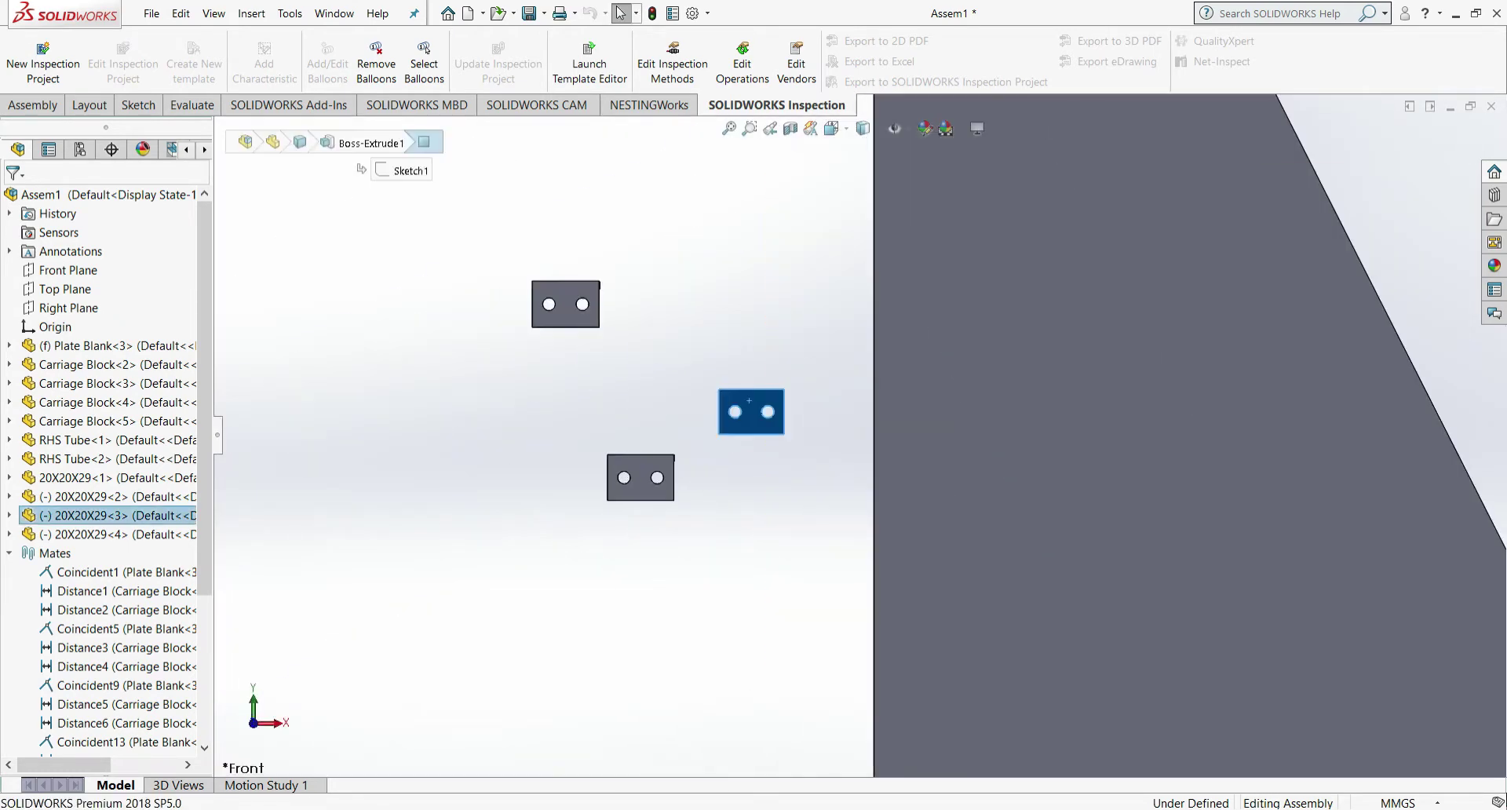
{"action": "left_click", "coordinate": [831, 128]}
{"action": "left_click", "coordinate": [887, 192]}
{"action": "left_click", "coordinate": [832, 128]}
{"action": "left_click", "coordinate": [808, 352]}
{"action": "scroll", "coordinate": [981, 408], "scroll_direction": "down", "scroll_amount": 3}
- Add a coincident mate between the third 20X20X29 bracket's flange face and the plate's back face
{"action": "key", "text": "space"}
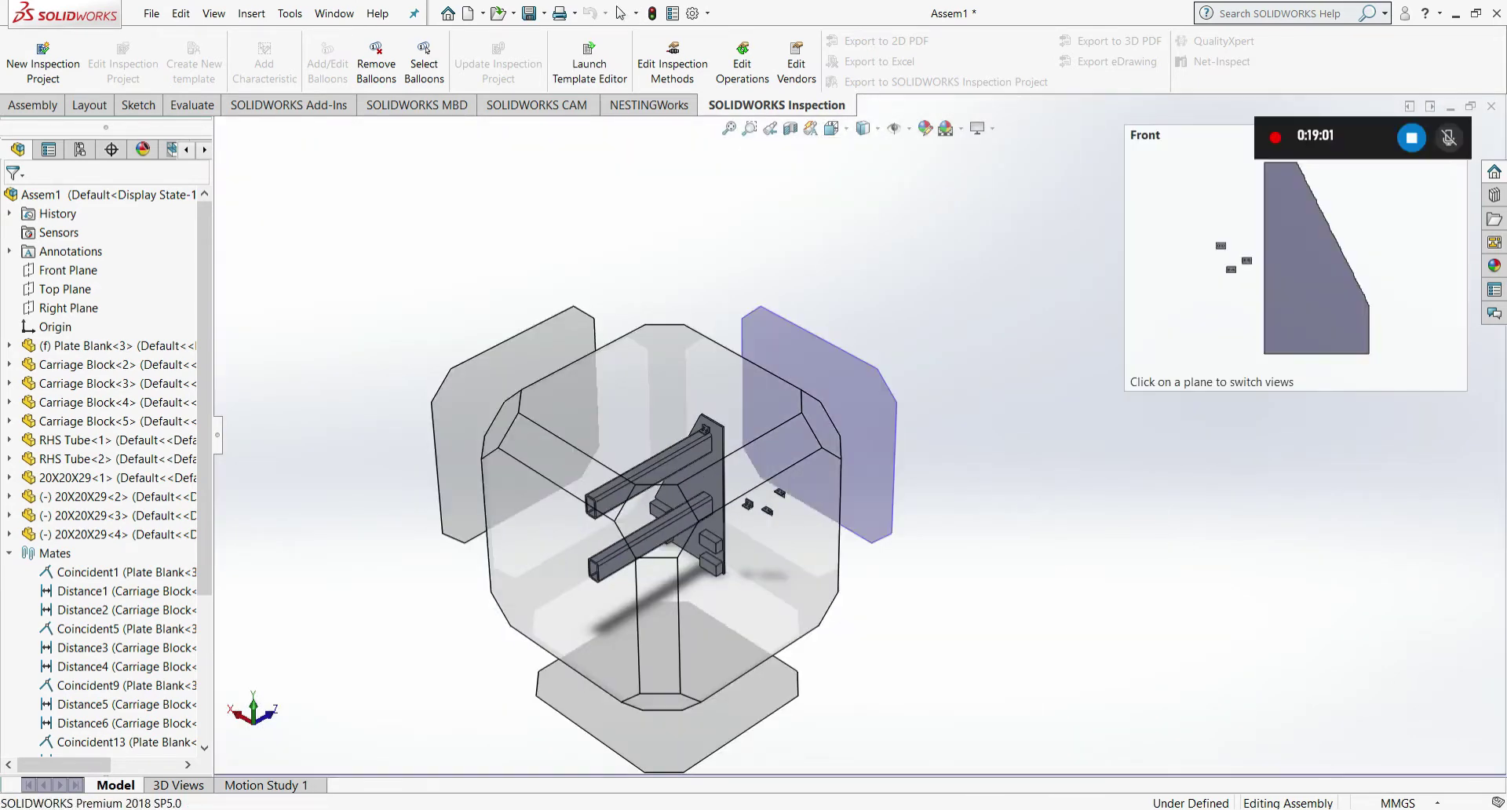
{"action": "left_click", "coordinate": [817, 439]}
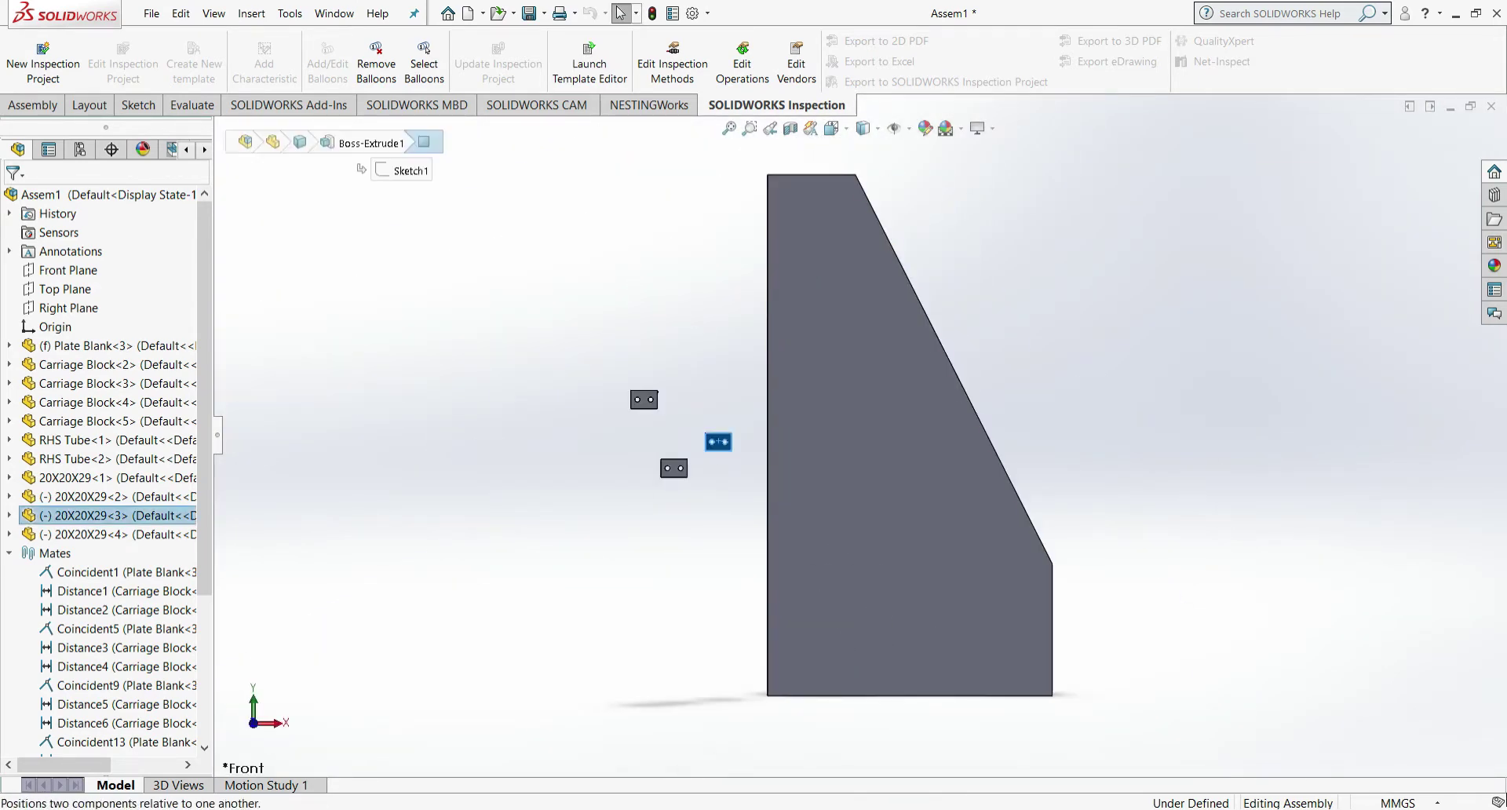
{"action": "left_click", "coordinate": [753, 397]}
{"action": "left_click", "coordinate": [832, 128]}
{"action": "left_click", "coordinate": [887, 193]}
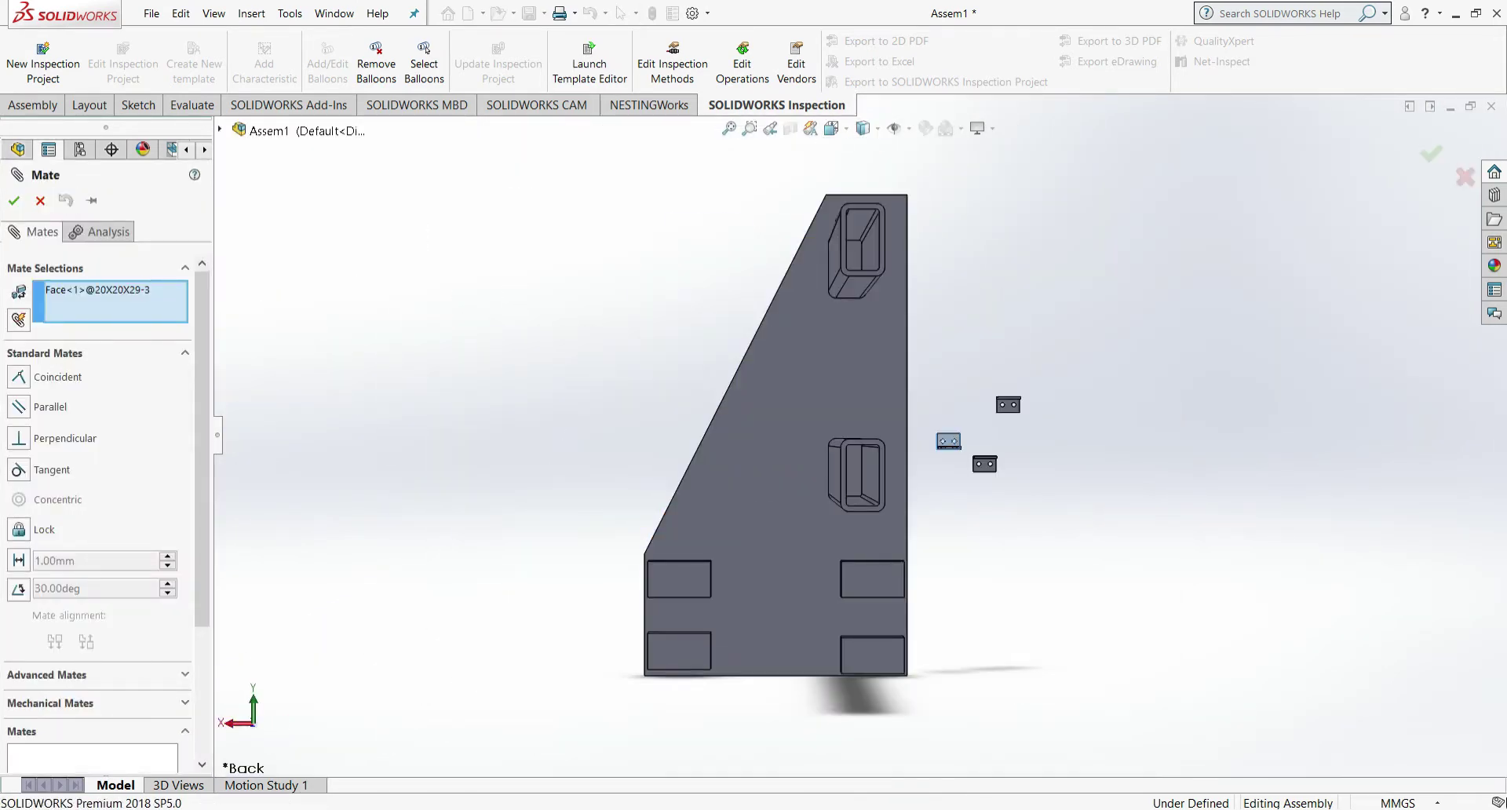
{"action": "left_click", "coordinate": [840, 392]}
{"action": "key", "text": "Return"}
{"action": "key", "text": "Escape"}
- Add a coincident mate between the third bracket's underside and the top face of the lower RHS tube
{"action": "key", "text": "space"}
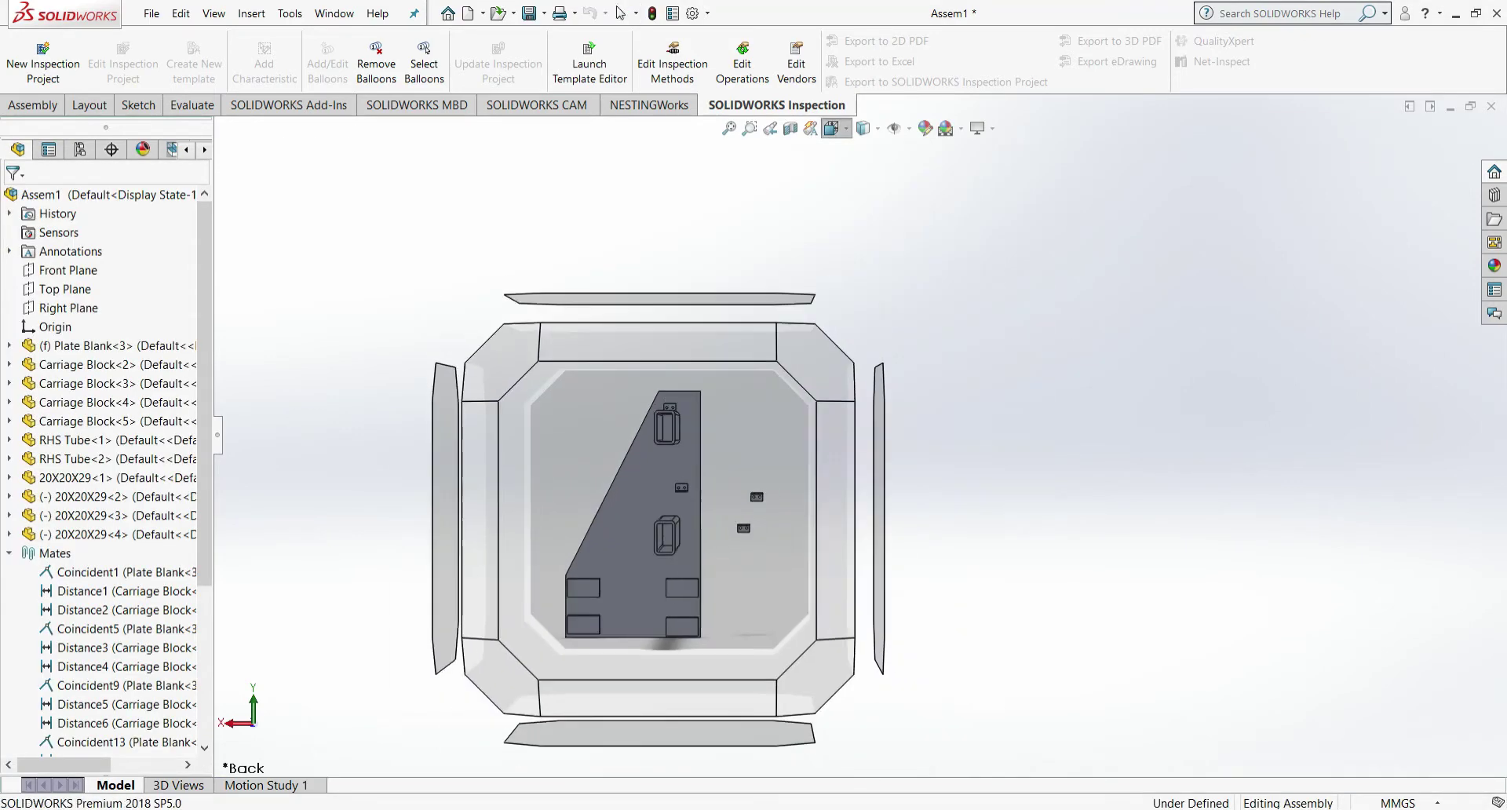
{"action": "middle_click_drag", "start_coordinate": [839, 439], "coordinate": [746, 404]}
{"action": "scroll", "coordinate": [933, 408], "scroll_direction": "down", "scroll_amount": 7}
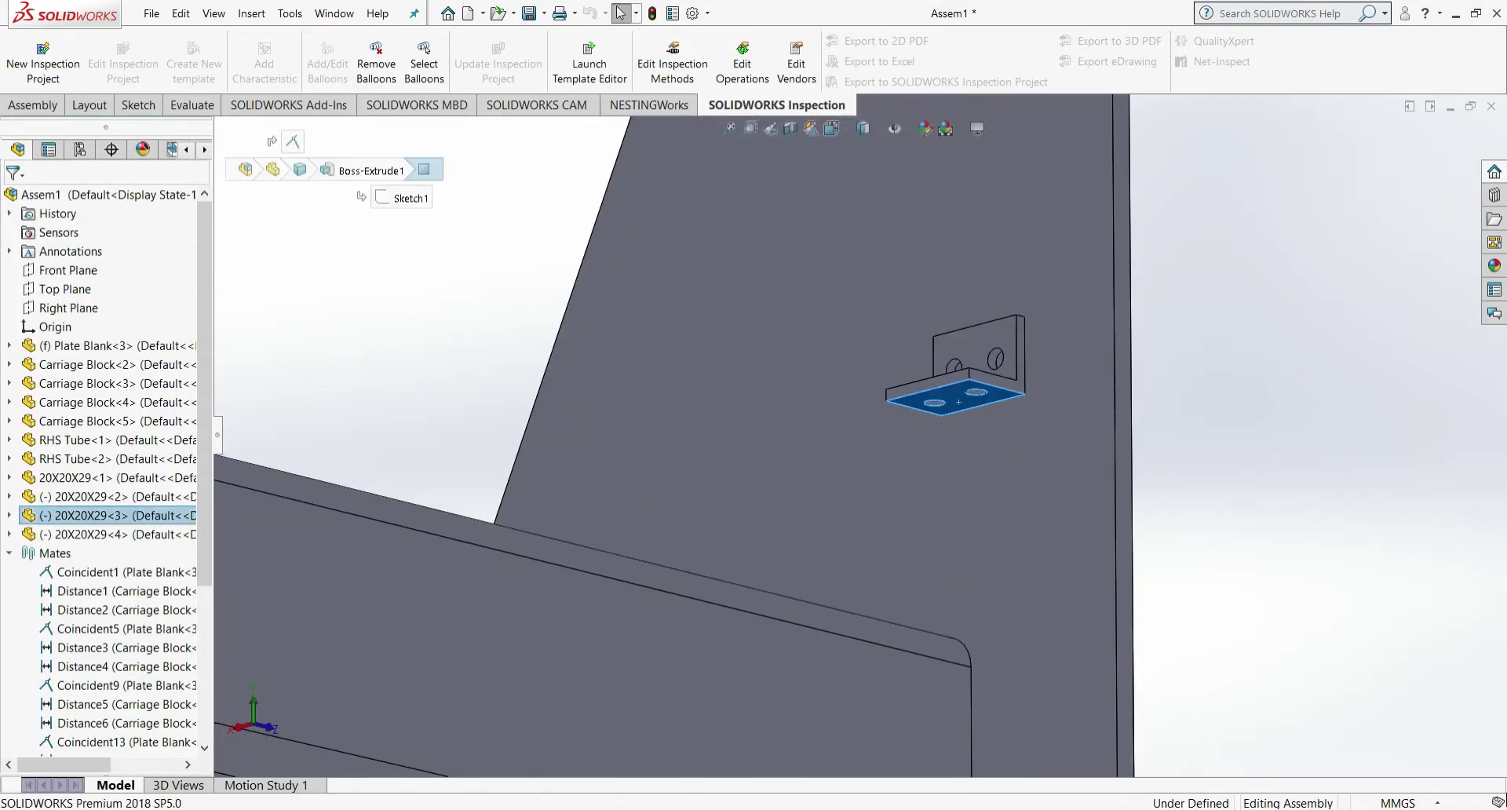
{"action": "key", "text": "m"}
{"action": "left_click", "coordinate": [832, 128]}
{"action": "left_click", "coordinate": [659, 347]}
{"action": "scroll", "coordinate": [895, 400], "scroll_direction": "down", "scroll_amount": 8}
{"action": "left_click", "coordinate": [945, 386]}
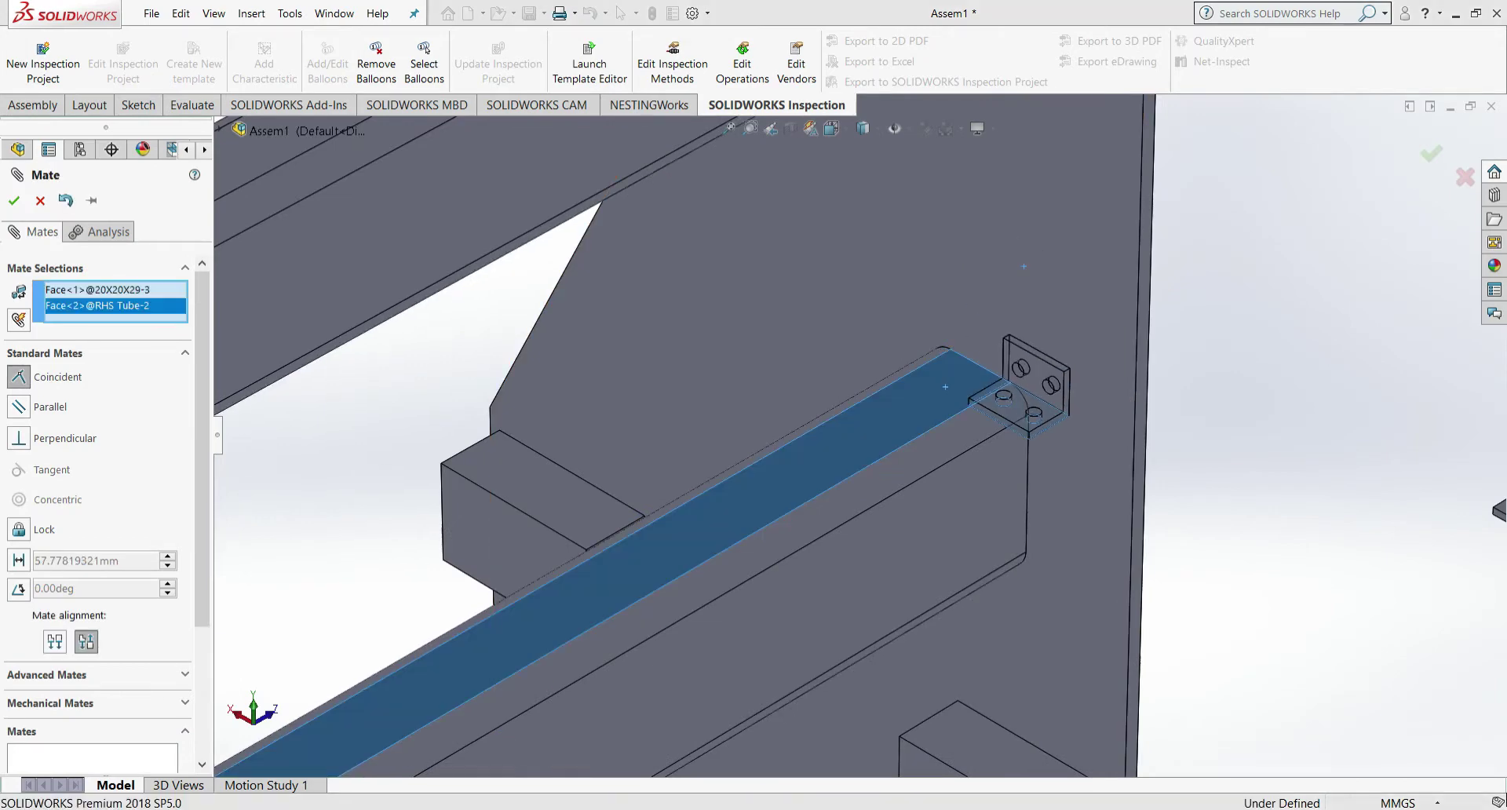
{"action": "key", "text": "Return"}
{"action": "key", "text": "Return"}
- Add a coincident mate between the third bracket's lower side edge and the lower tube's long top edge
{"action": "key", "text": "m"}
{"action": "left_click", "coordinate": [824, 415]}
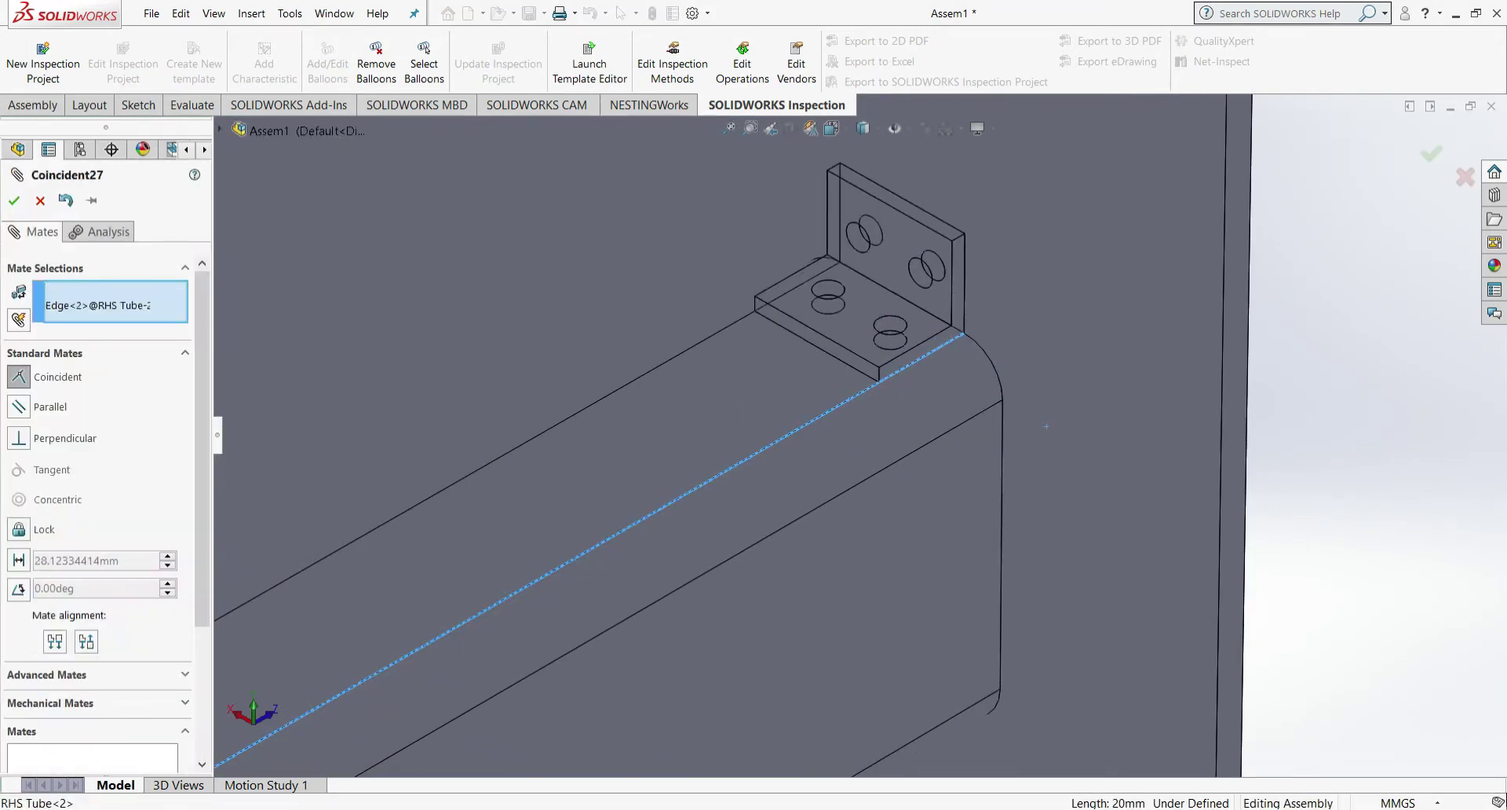
{"action": "key", "text": "Return"}
{"action": "key", "text": "Return"}
{"action": "scroll", "coordinate": [827, 442], "scroll_direction": "up", "scroll_amount": 10}
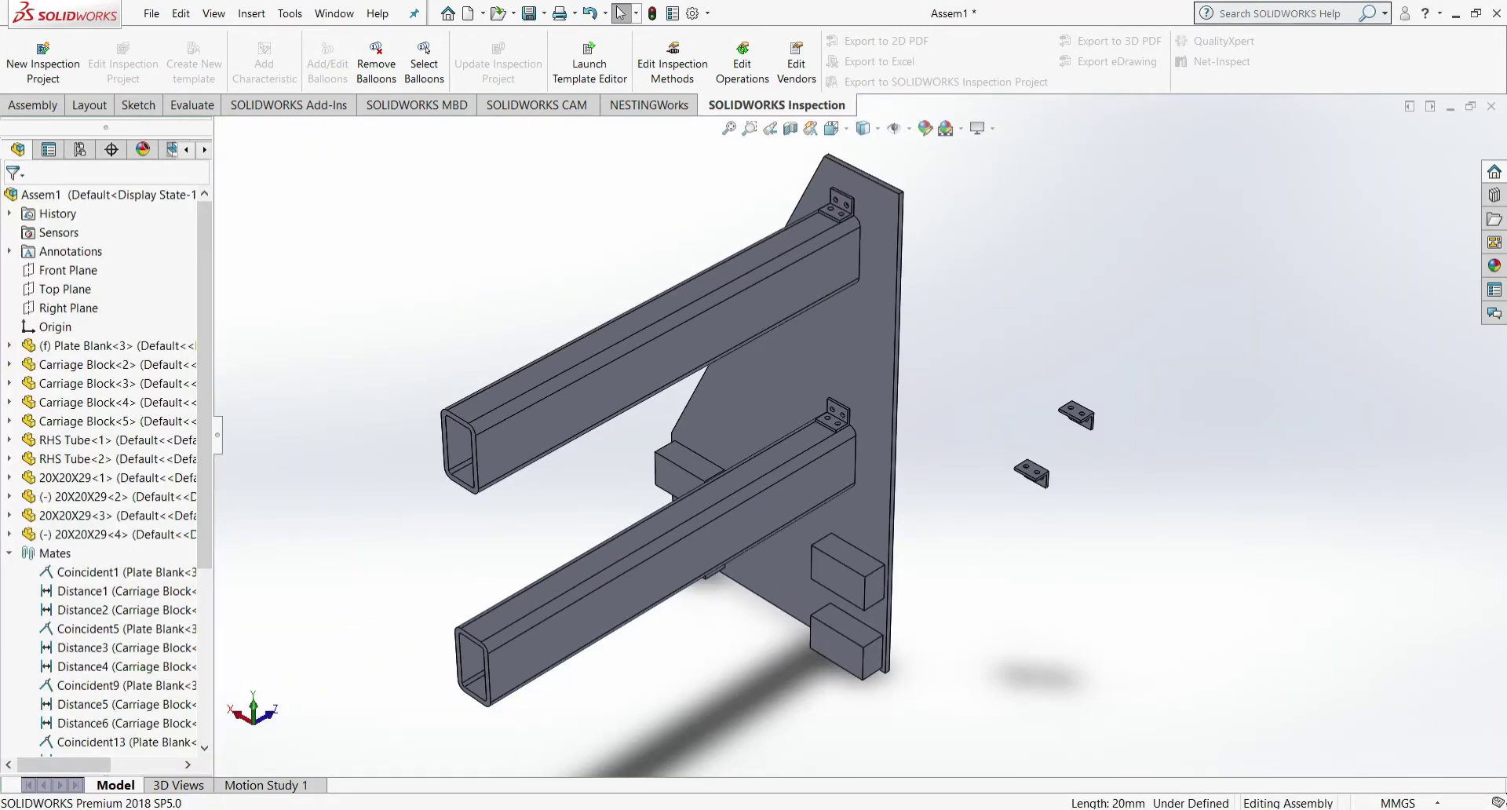
- Add a coincident mate between the second 20X20X29 bracket's flange face and the plate's back face
{"action": "left_click", "coordinate": [832, 127]}
{"action": "left_click", "coordinate": [853, 397]}
{"action": "scroll", "coordinate": [645, 402], "scroll_direction": "down", "scroll_amount": 10}
{"action": "left_click", "coordinate": [812, 409]}
{"action": "key", "text": "m"}
{"action": "left_click", "coordinate": [832, 128]}
{"action": "left_click", "coordinate": [773, 420]}
{"action": "left_click", "coordinate": [841, 346]}
{"action": "key", "text": "Return"}
{"action": "key", "text": "Return"}
- Add a coincident mate between the second bracket's top face and the underside of the upper RHS tube
{"action": "left_click", "coordinate": [832, 127]}
{"action": "left_click", "coordinate": [818, 361]}
{"action": "scroll", "coordinate": [918, 385], "scroll_direction": "down", "scroll_amount": 8}
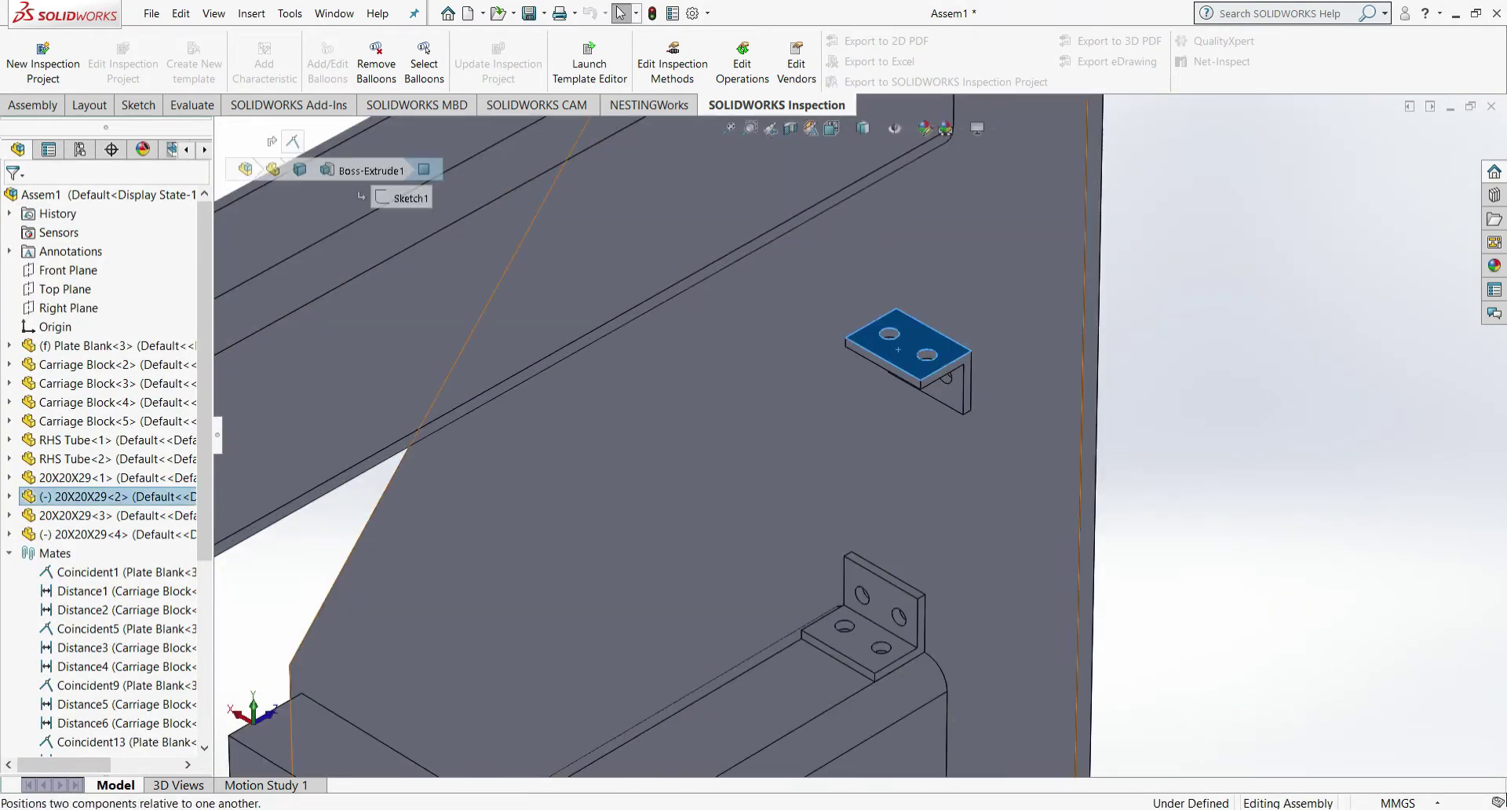
{"action": "key", "text": "m"}
{"action": "left_click", "coordinate": [832, 127]}
{"action": "left_click", "coordinate": [663, 628]}
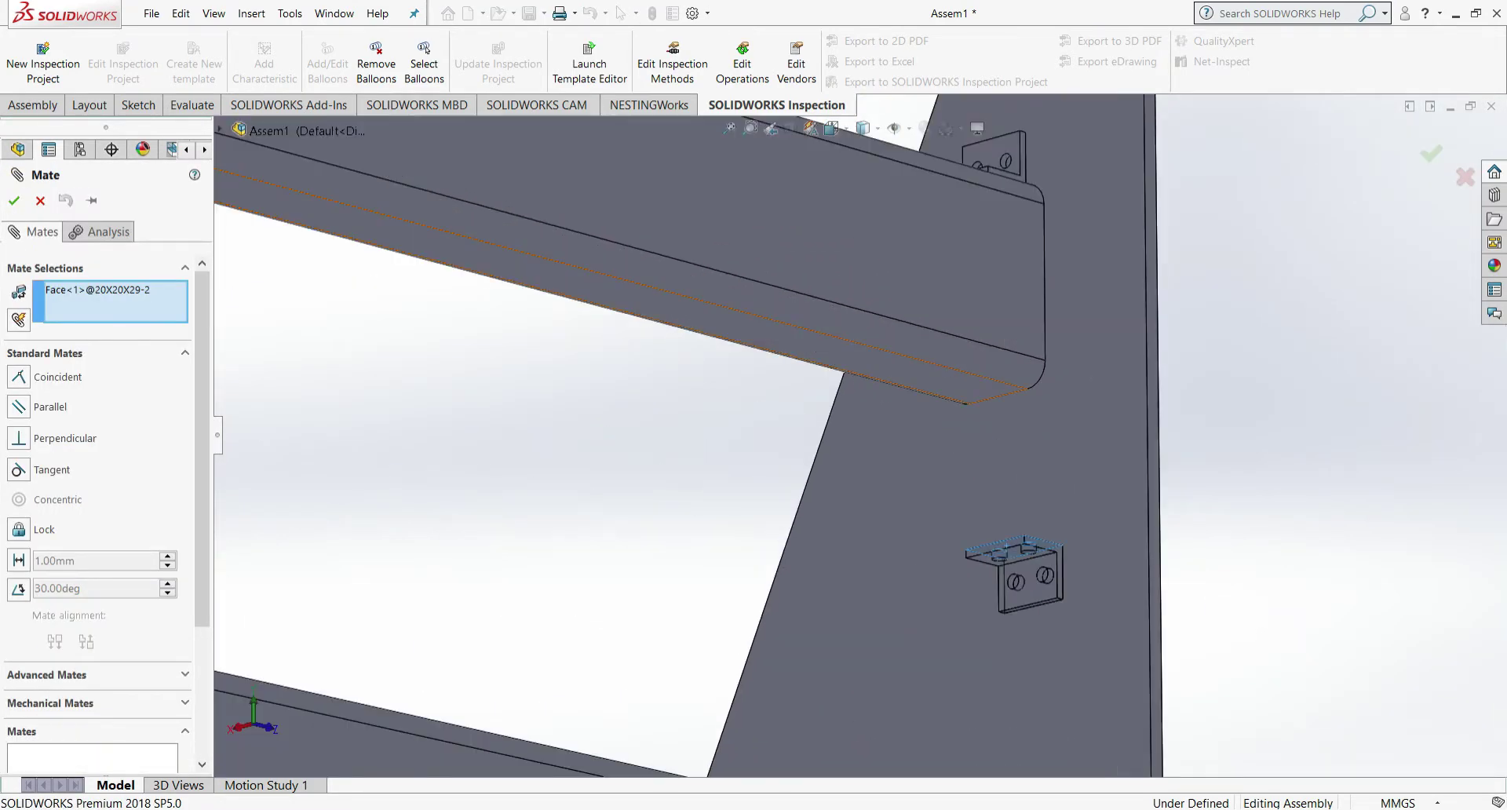
{"action": "left_click", "coordinate": [946, 383]}
{"action": "key", "text": "Return"}
{"action": "key", "text": "Return"}
- Add a coincident mate between the second bracket's upper side edge and the upper tube's long bottom edge
{"action": "scroll", "coordinate": [1046, 371], "scroll_direction": "down", "scroll_amount": 2}
{"action": "left_click", "coordinate": [1042, 377]}
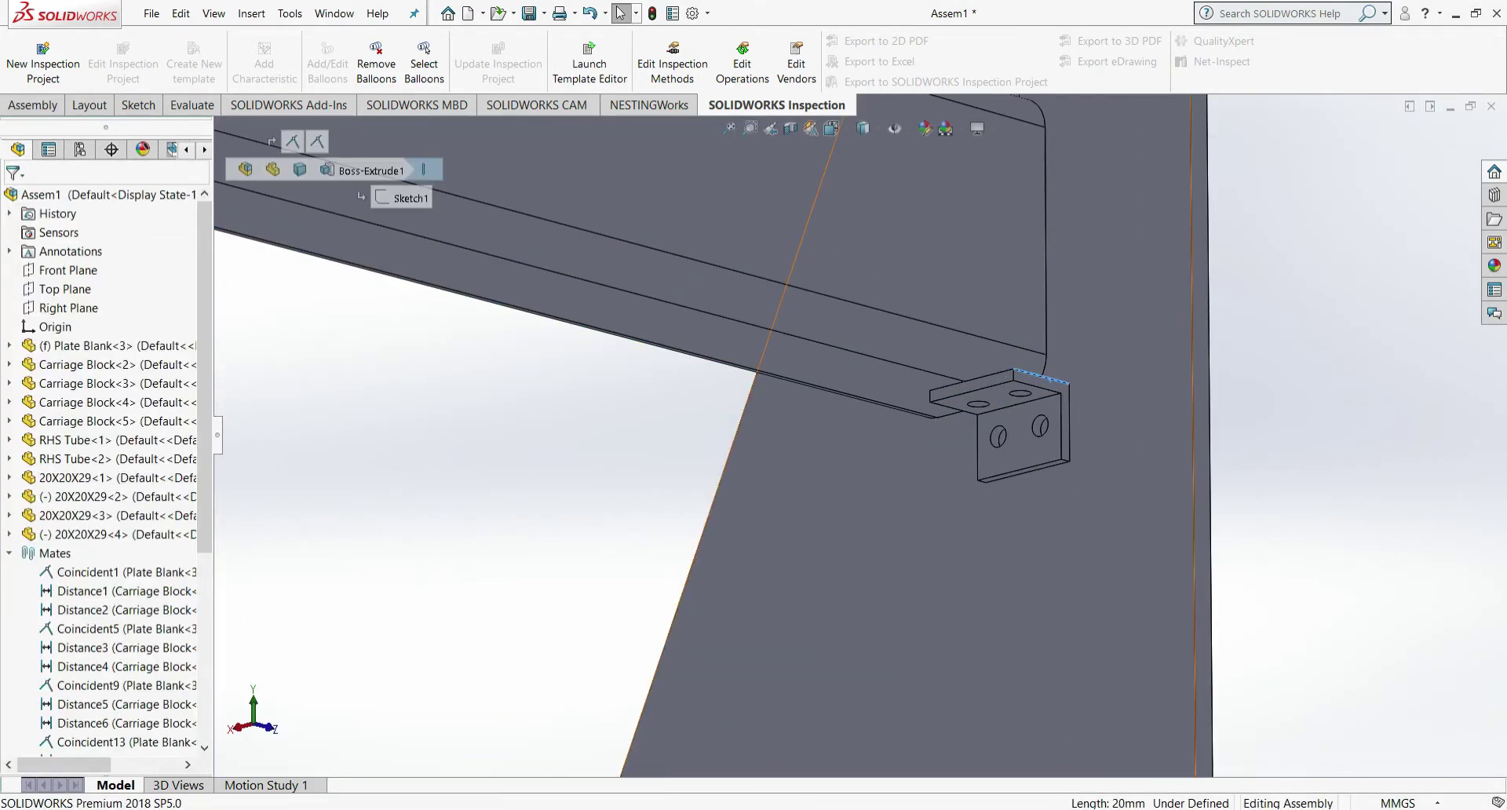
{"action": "key", "text": "m"}
{"action": "left_click", "coordinate": [918, 370]}
{"action": "key", "text": "Return"}
{"action": "key", "text": "Return"}
{"action": "scroll", "coordinate": [789, 432], "scroll_direction": "up", "scroll_amount": 5}
{"action": "scroll", "coordinate": [902, 313], "scroll_direction": "down", "scroll_amount": 3}
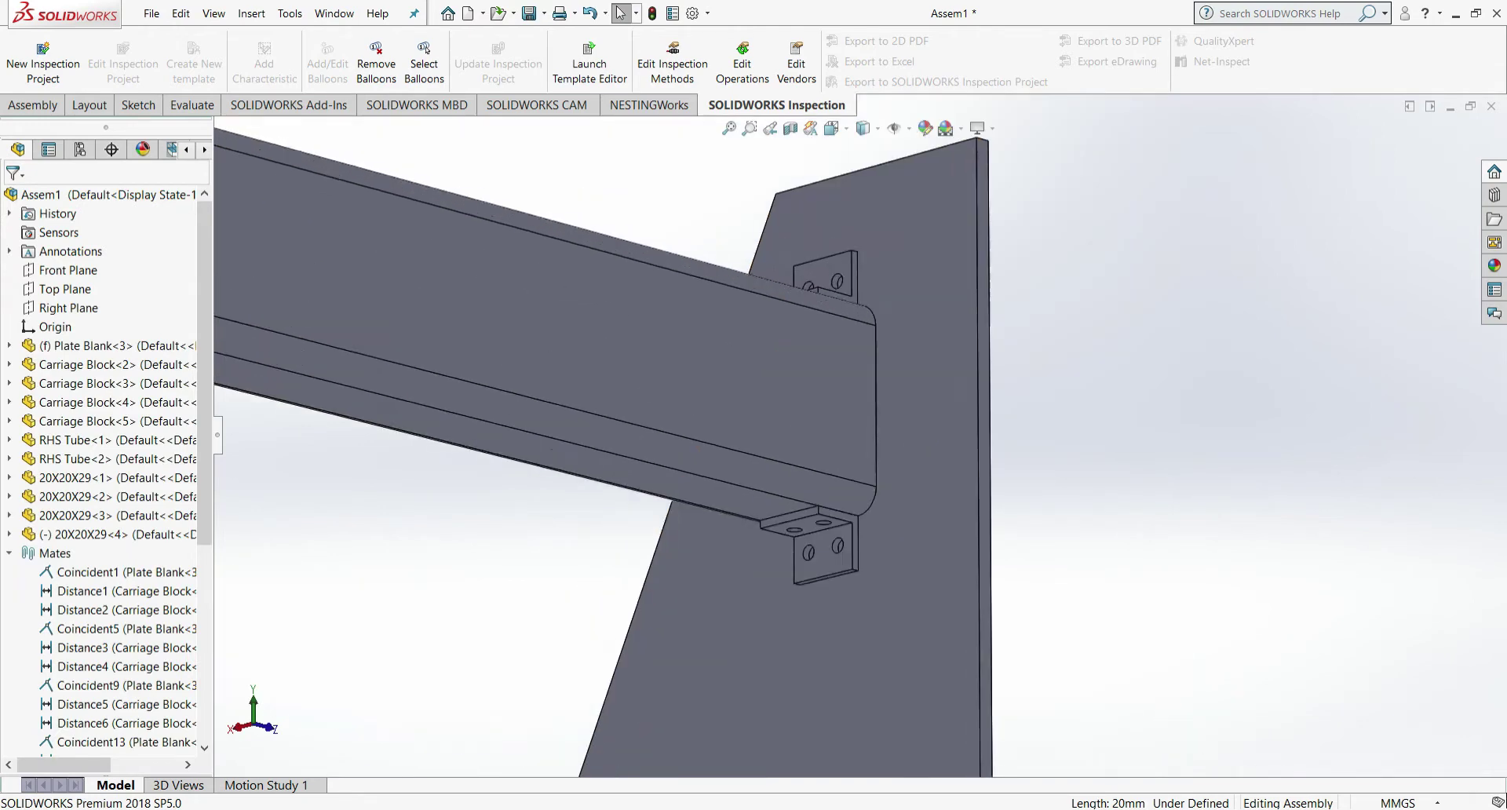
- Add a coincident mate between the fourth 20X20X29 bracket's flange face and the plate's back face
{"action": "scroll", "coordinate": [820, 478], "scroll_direction": "up", "scroll_amount": 6}
{"action": "left_click", "coordinate": [832, 128]}
{"action": "left_click", "coordinate": [832, 549]}
{"action": "scroll", "coordinate": [703, 474], "scroll_direction": "down", "scroll_amount": 6}
{"action": "left_click", "coordinate": [768, 443]}
{"action": "key", "text": "m"}
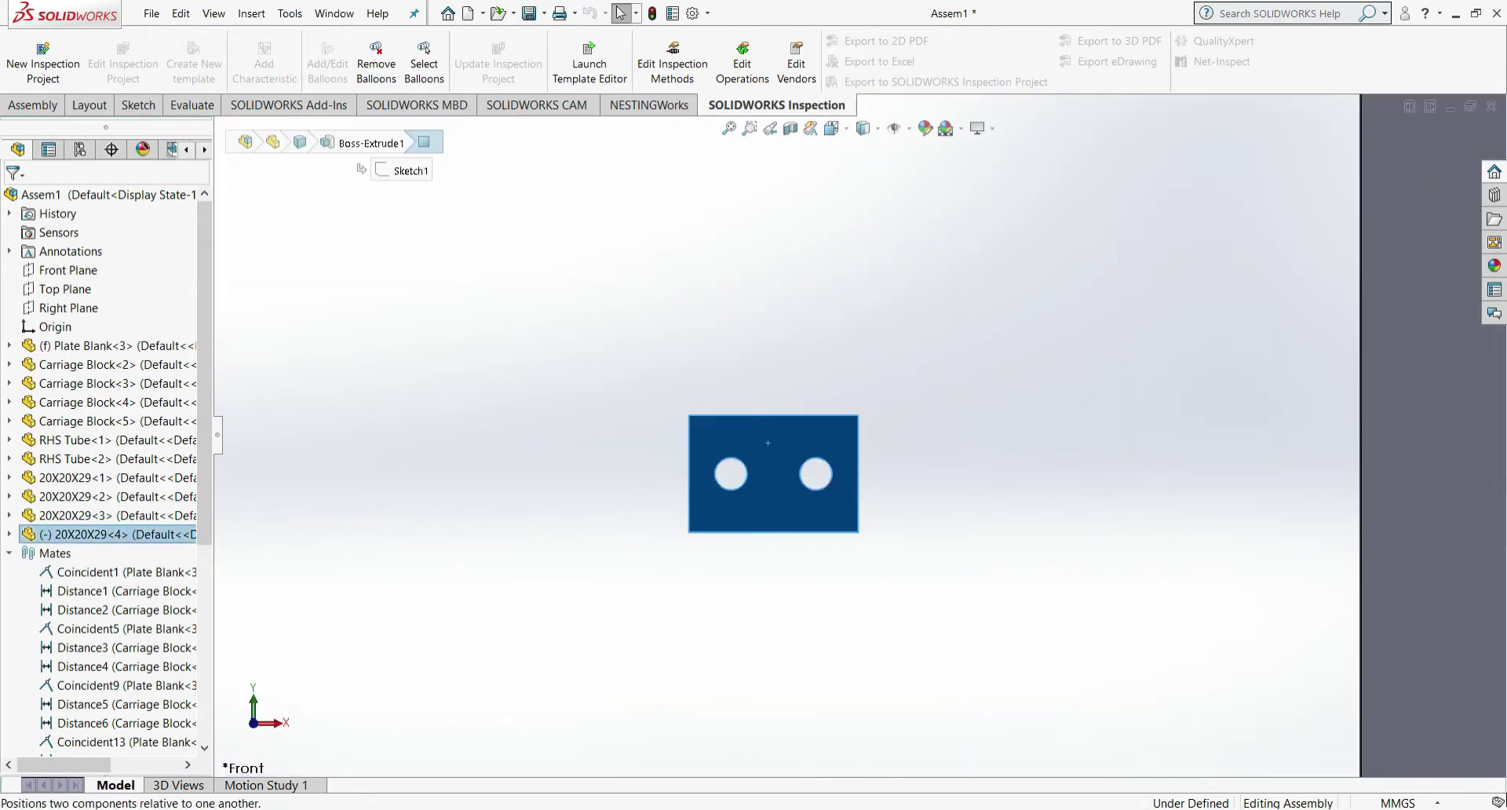
{"action": "key", "text": "m"}
{"action": "key", "text": "space"}
{"action": "key", "text": "ctrl+2"}
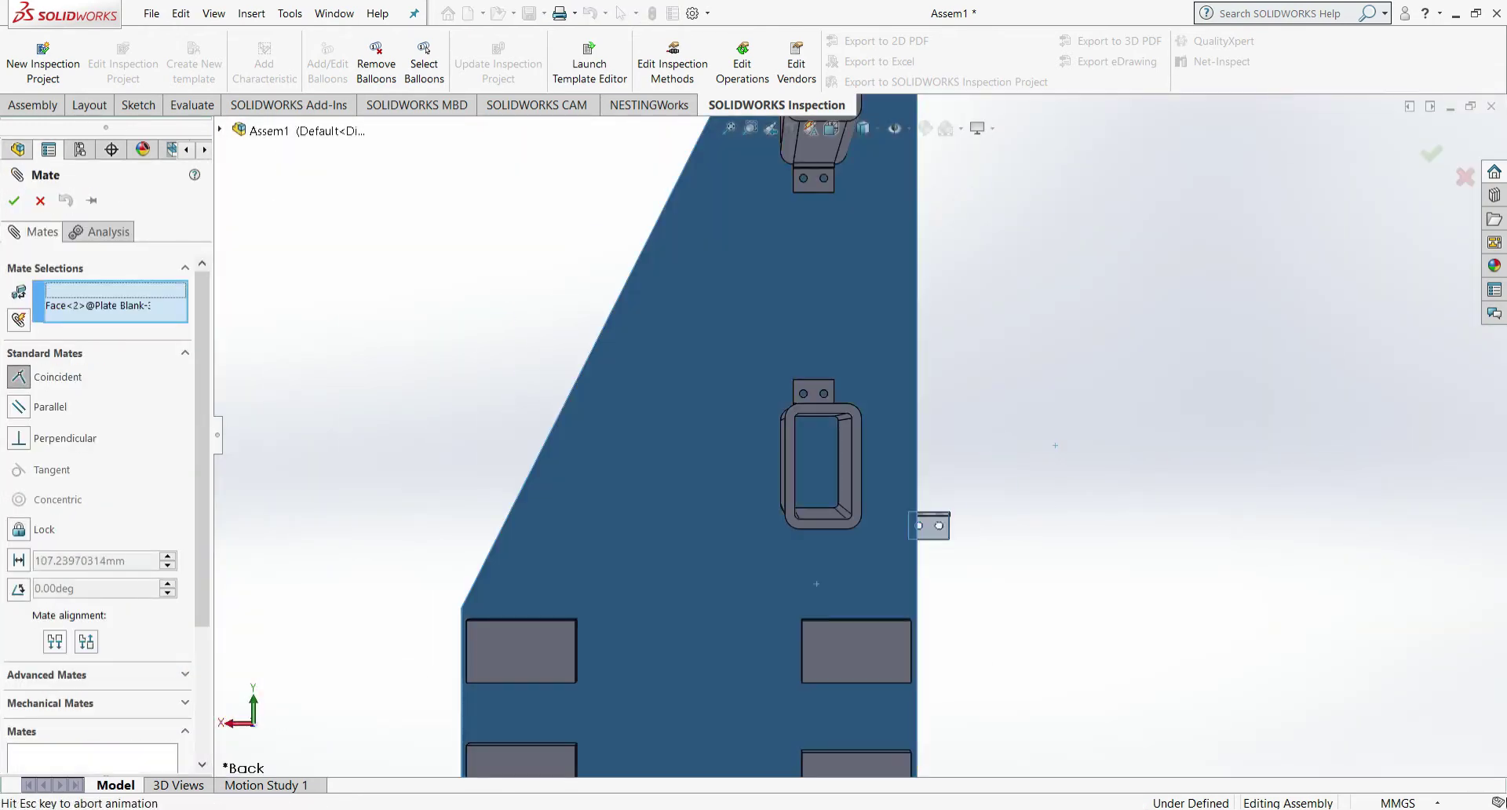
{"action": "key", "text": "Escape"}
- Add a coincident mate between the fourth bracket's top face and the underside of the lower RHS tube
{"action": "left_click", "coordinate": [832, 128]}
{"action": "left_click", "coordinate": [822, 358]}
{"action": "scroll", "coordinate": [831, 463], "scroll_direction": "down", "scroll_amount": 6}
{"action": "left_click", "coordinate": [979, 434]}
{"action": "key", "text": "m"}
{"action": "left_click", "coordinate": [832, 128]}
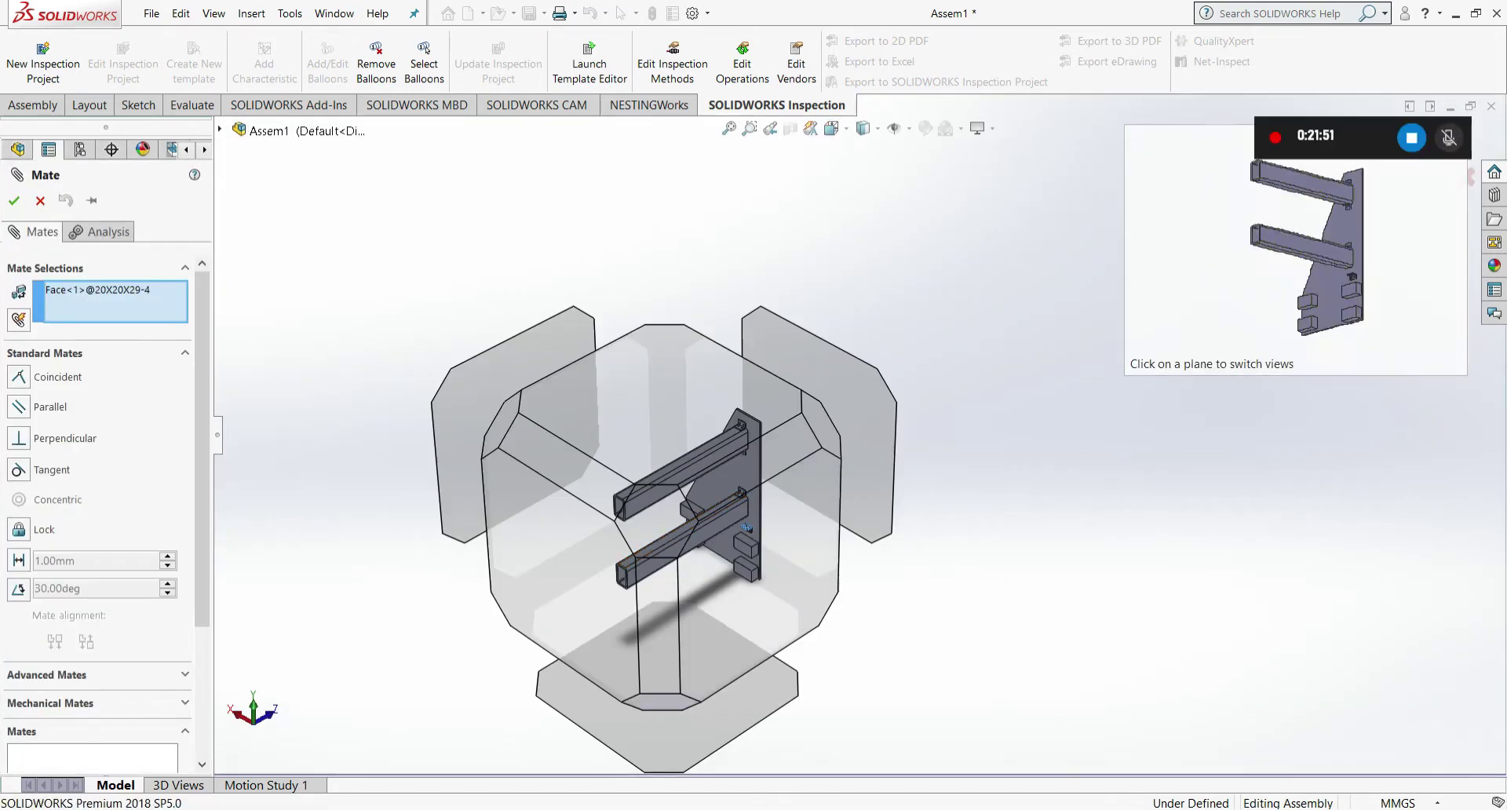
{"action": "left_click", "coordinate": [672, 683]}
{"action": "scroll", "coordinate": [745, 478], "scroll_direction": "down", "scroll_amount": 6}
{"action": "left_click", "coordinate": [932, 478]}
{"action": "key", "text": "Return"}
{"action": "key", "text": "Escape"}
- Add a coincident mate between the fourth bracket's upper side edge and the lower tube's long bottom edge
{"action": "left_click", "coordinate": [1073, 462]}
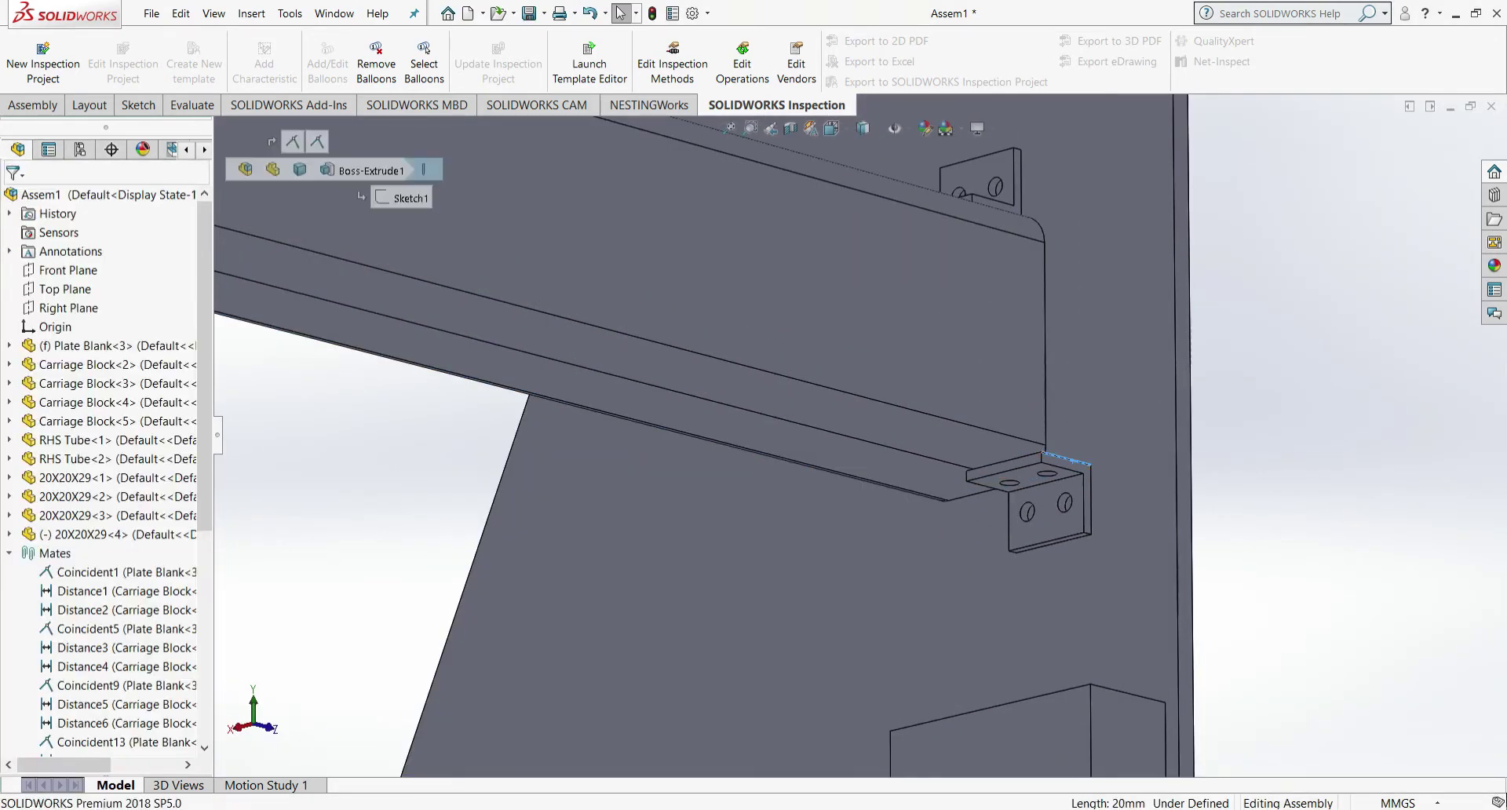
{"action": "key", "text": "m"}
{"action": "left_click", "coordinate": [938, 461]}
{"action": "key", "text": "Return"}
{"action": "key", "text": "Escape"}
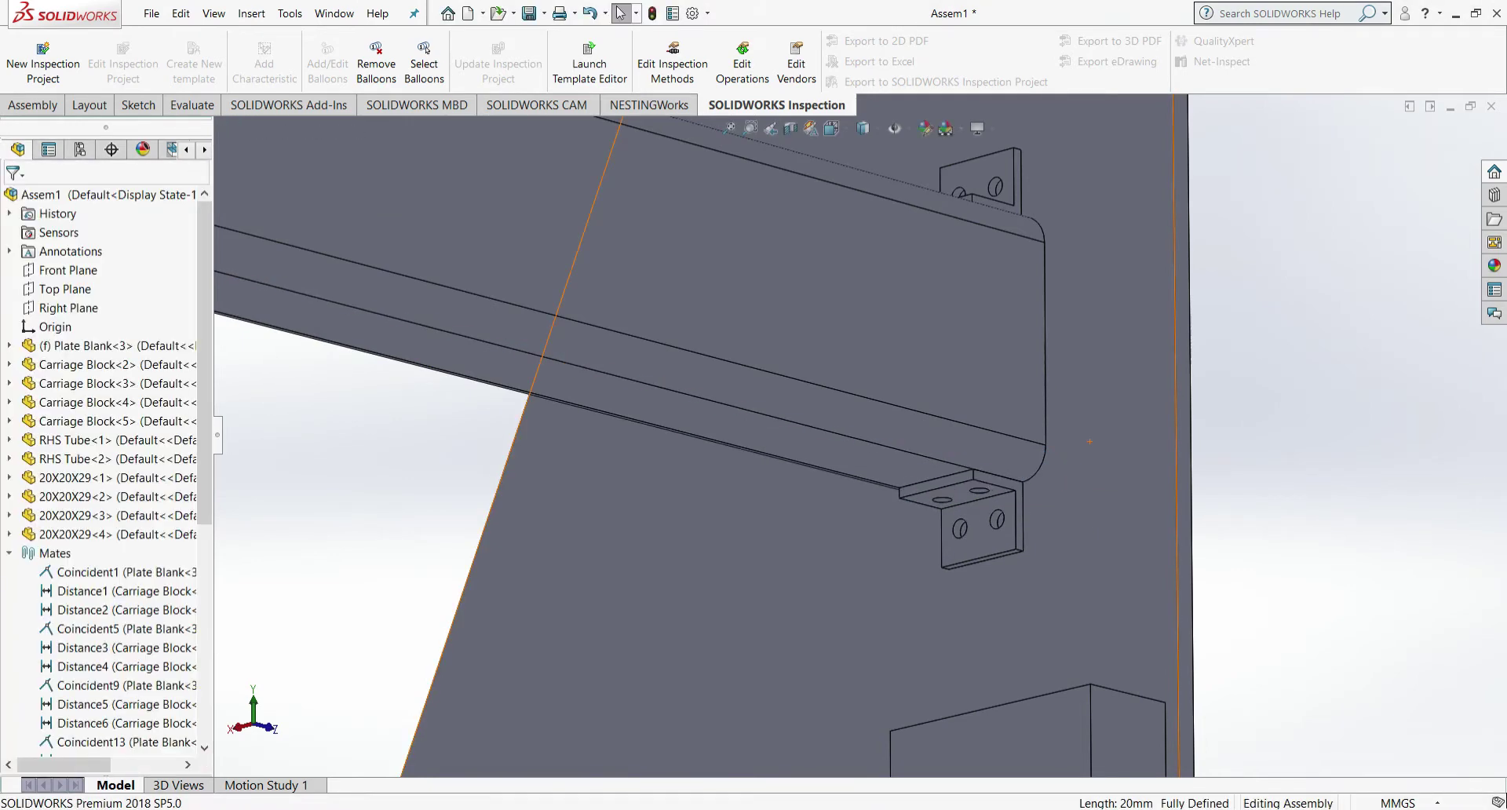
{"action": "scroll", "coordinate": [808, 416], "scroll_direction": "up", "scroll_amount": 8}
{"action": "scroll", "coordinate": [863, 389], "scroll_direction": "down", "scroll_amount": 2}
- Try placing a 20X20X59 angle bracket beside the plate in its default orientation, and delete it
{"action": "left_click", "coordinate": [831, 128]}
{"action": "left_click", "coordinate": [857, 545]}
{"action": "left_click", "coordinate": [510, 36]}
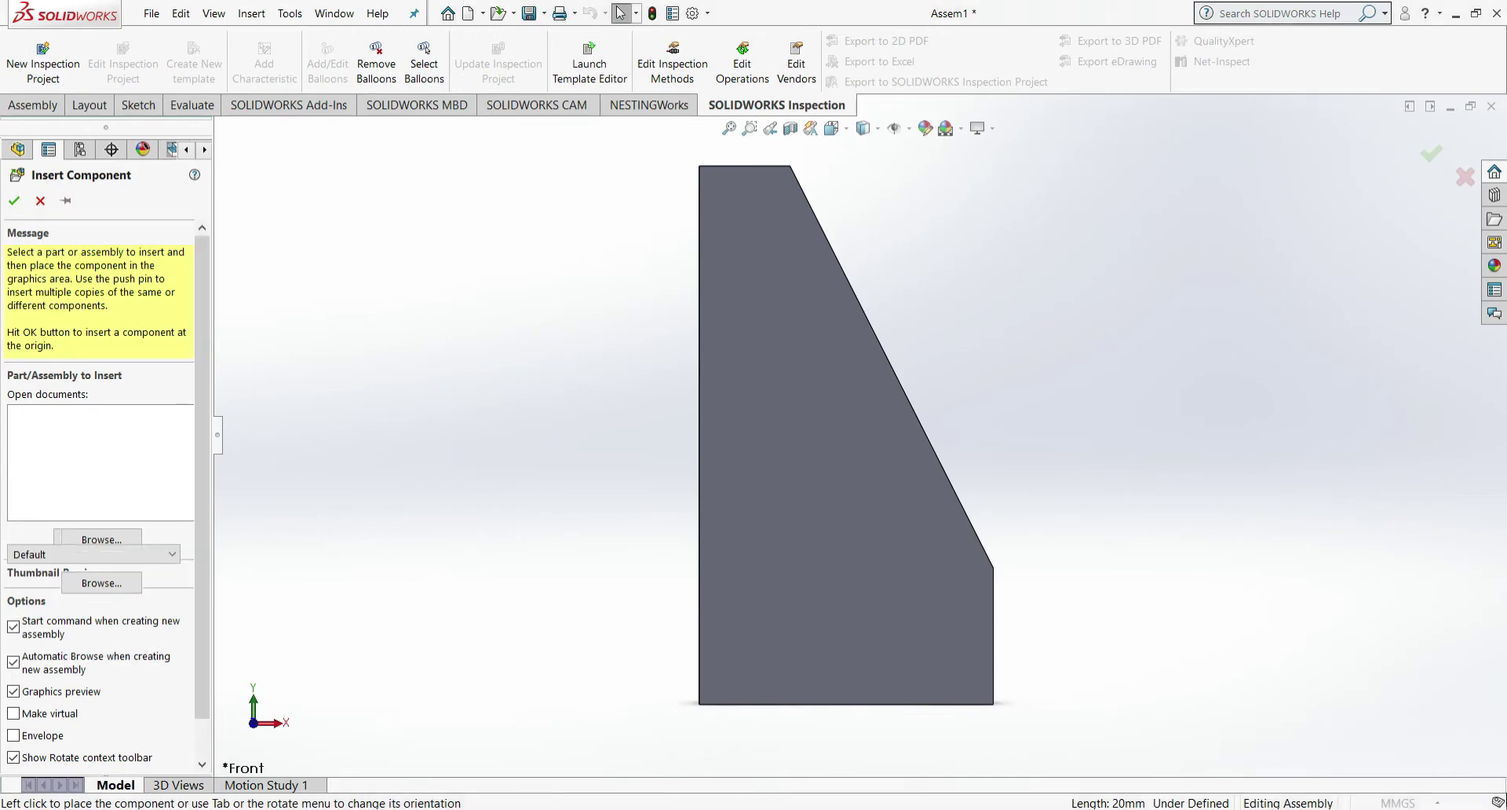
{"action": "left_click", "coordinate": [499, 455]}
{"action": "left_click", "coordinate": [117, 553]}
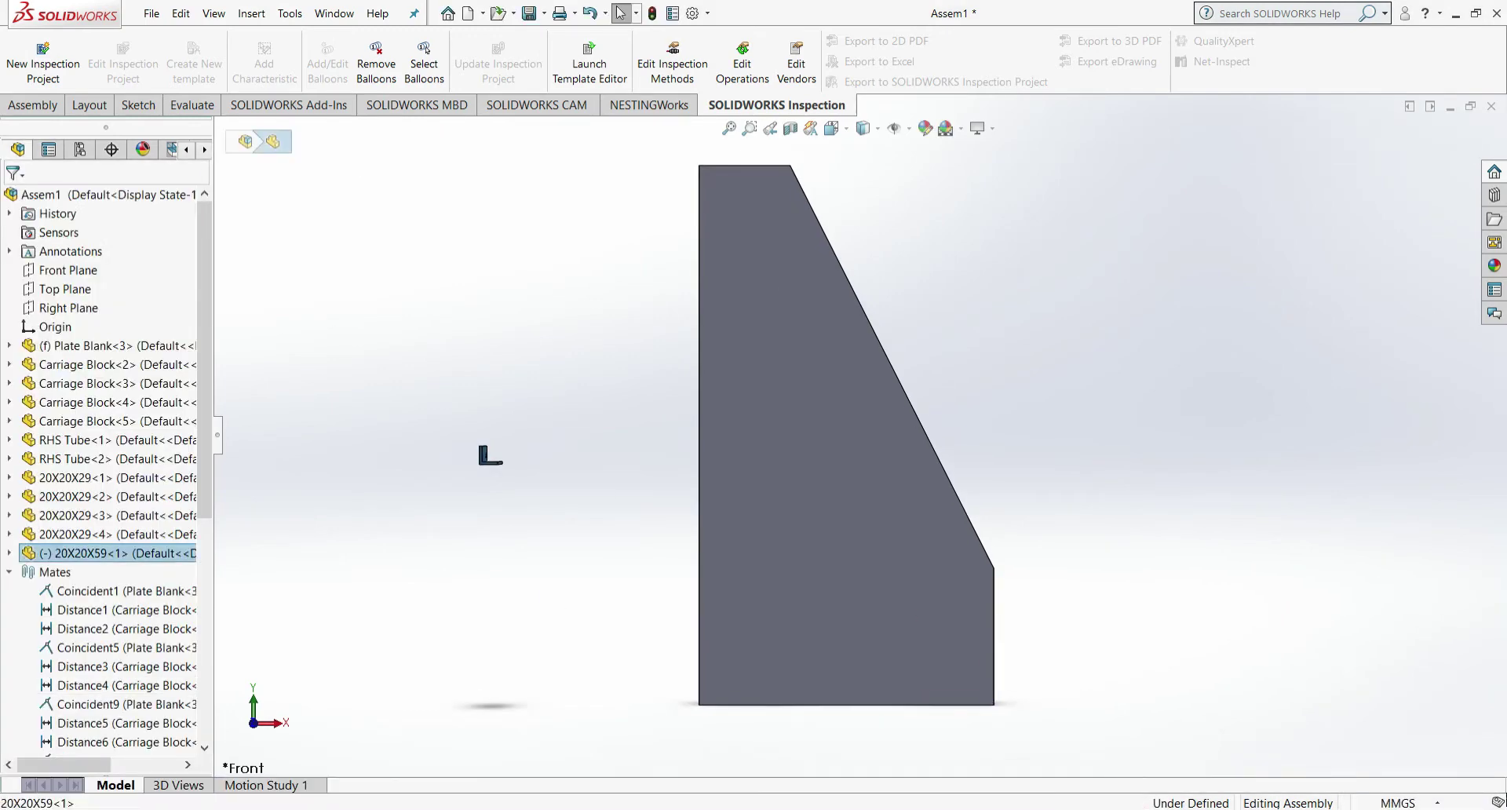
{"action": "key", "text": "Delete"}
{"action": "key", "text": "Return"}
- Insert four upright 20X20X59 angle brackets in free space beside the plate, turning the third and fourth to the opposite orientation
{"action": "left_click", "coordinate": [251, 13]}
{"action": "left_click", "coordinate": [510, 36]}
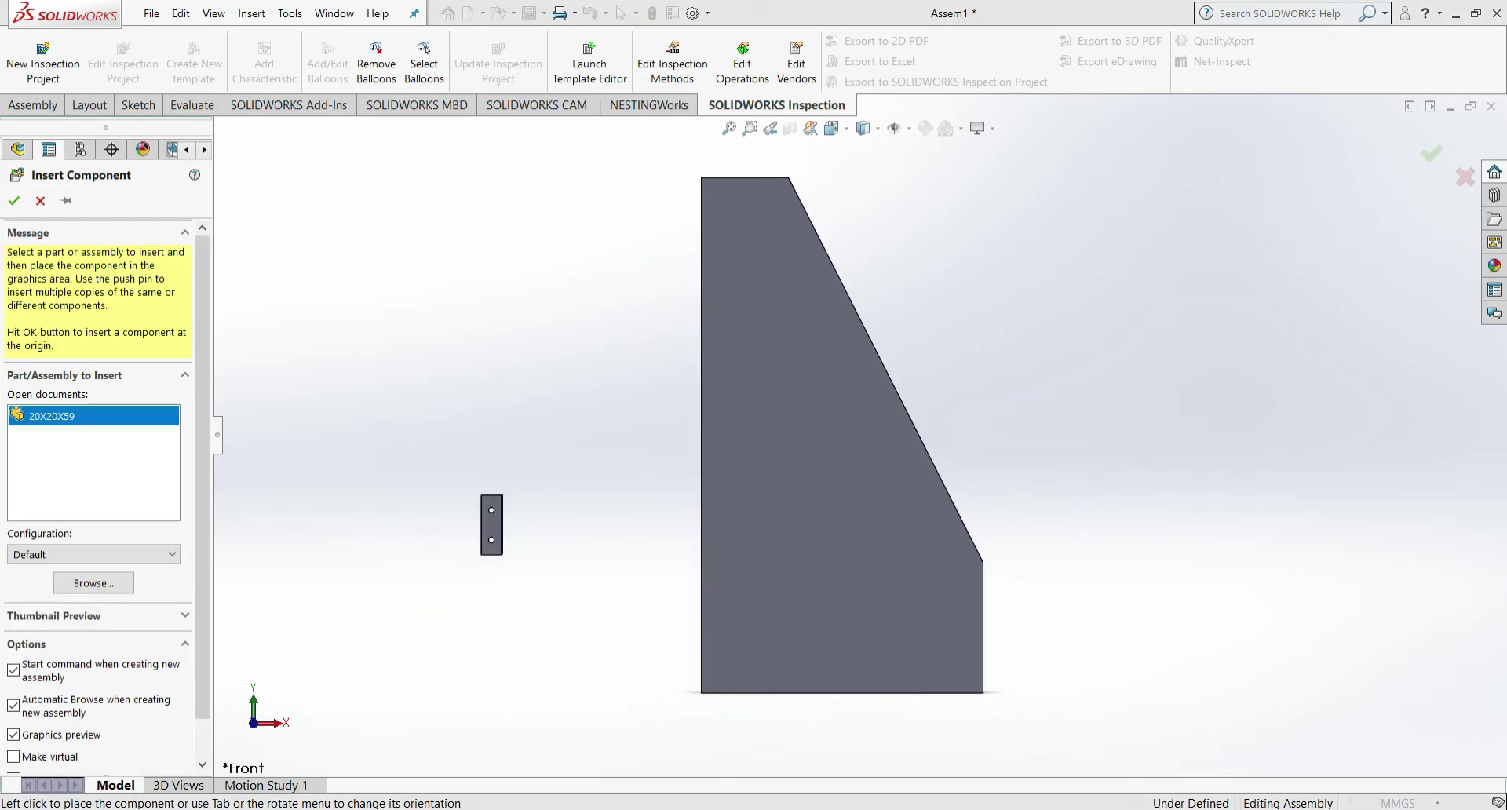
{"action": "left_click", "coordinate": [612, 564]}
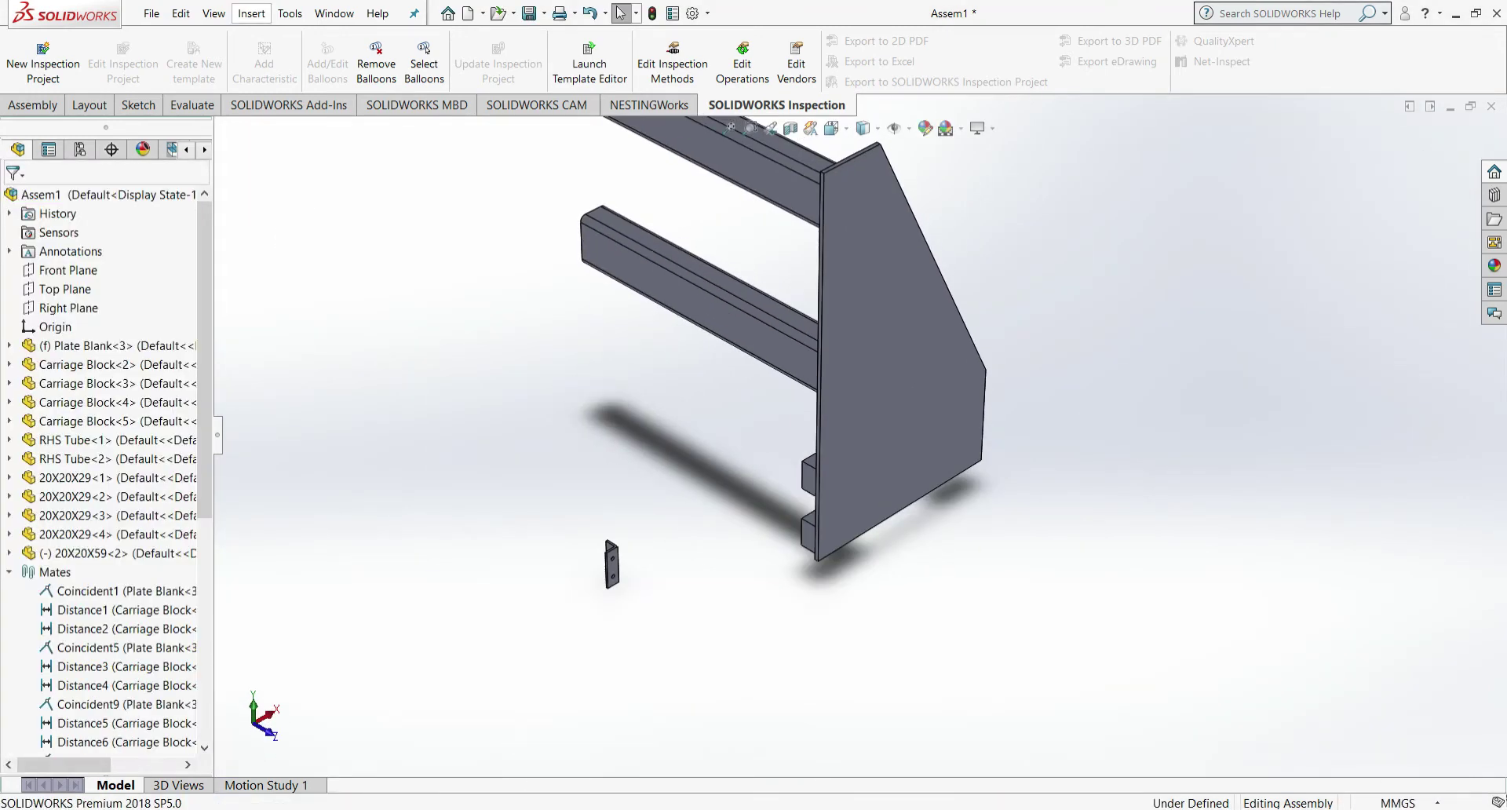
{"action": "key", "text": "Return"}
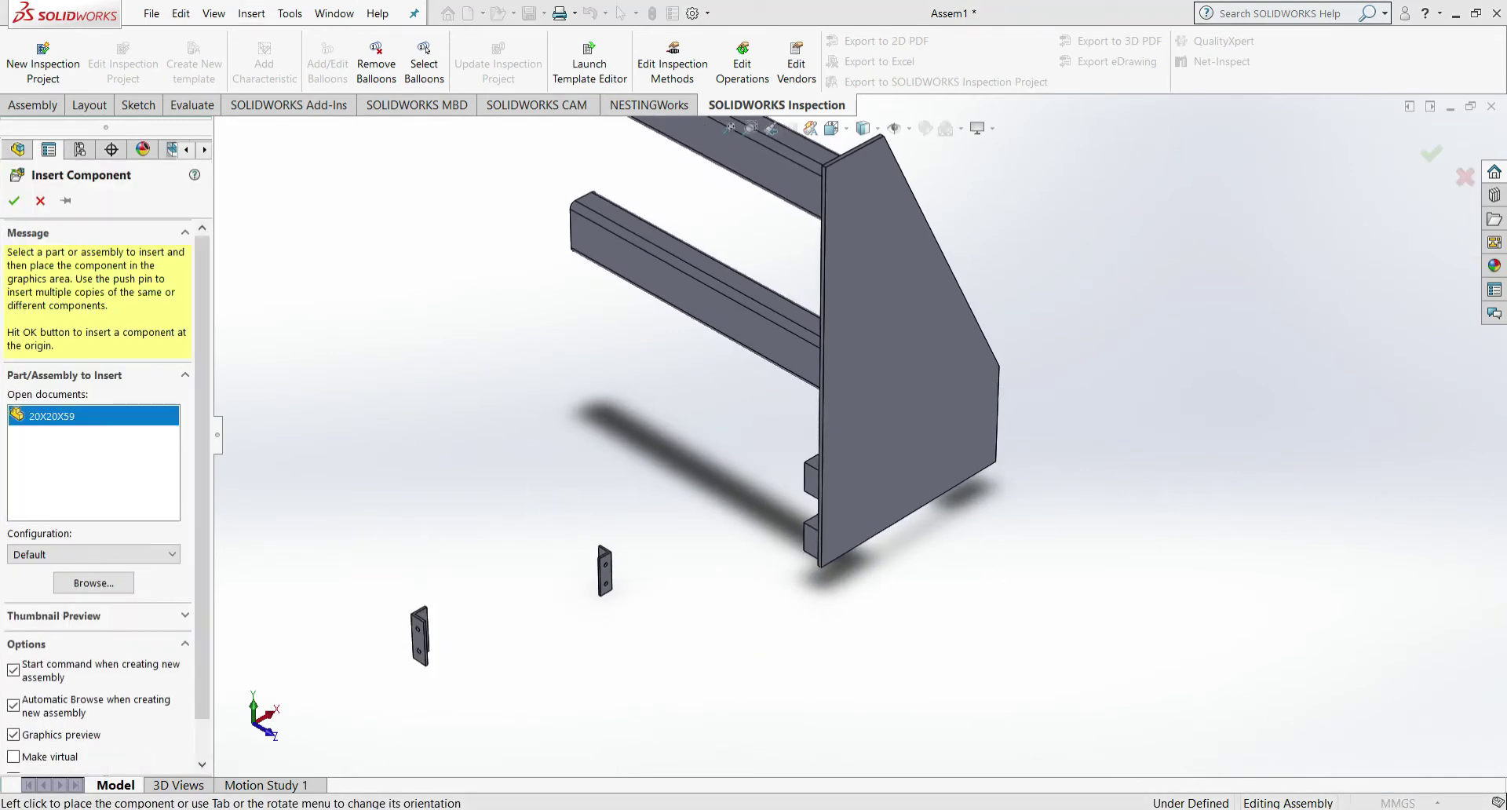
{"action": "left_click", "coordinate": [549, 492]}
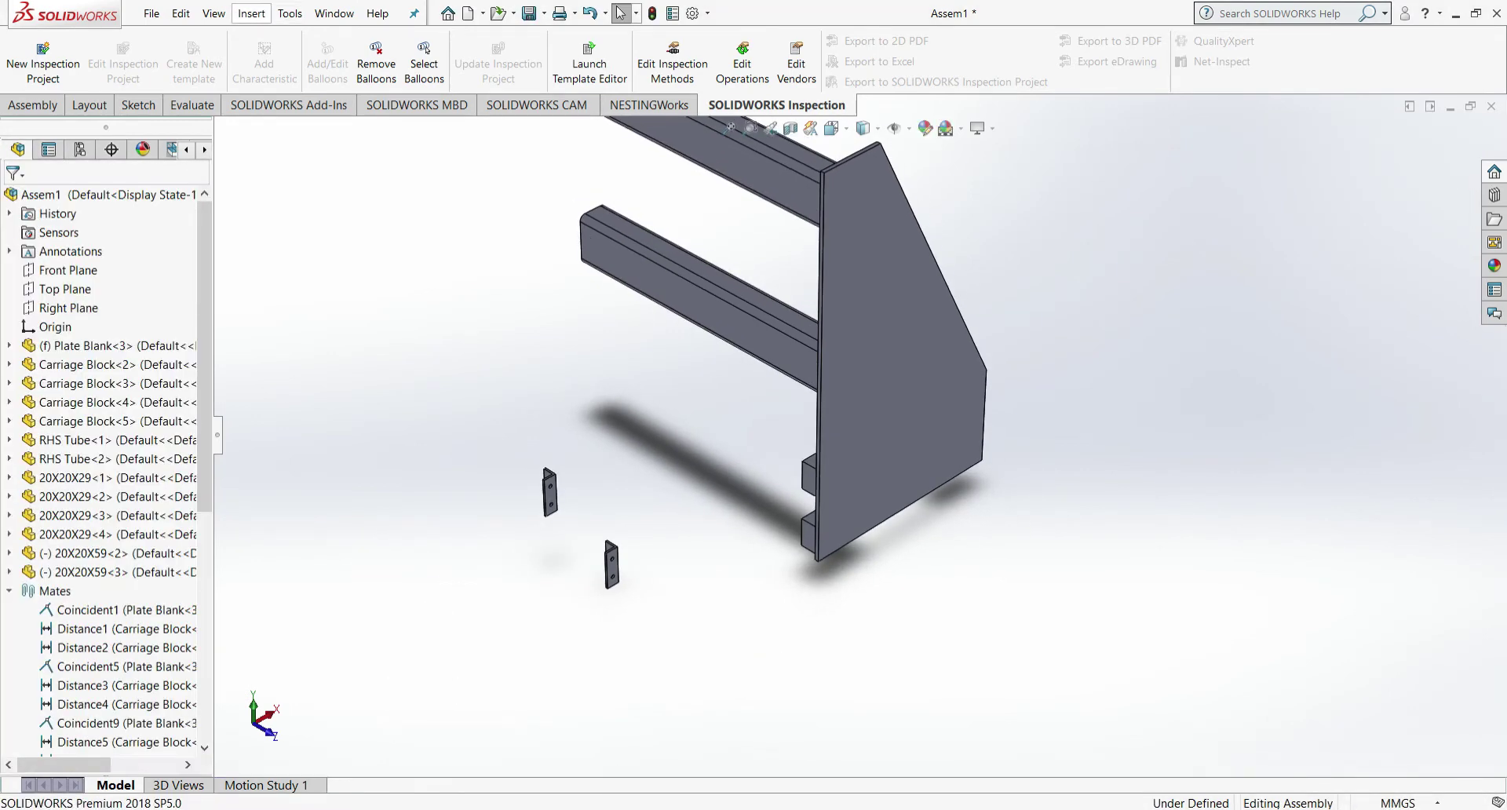
{"action": "key", "text": "Return"}
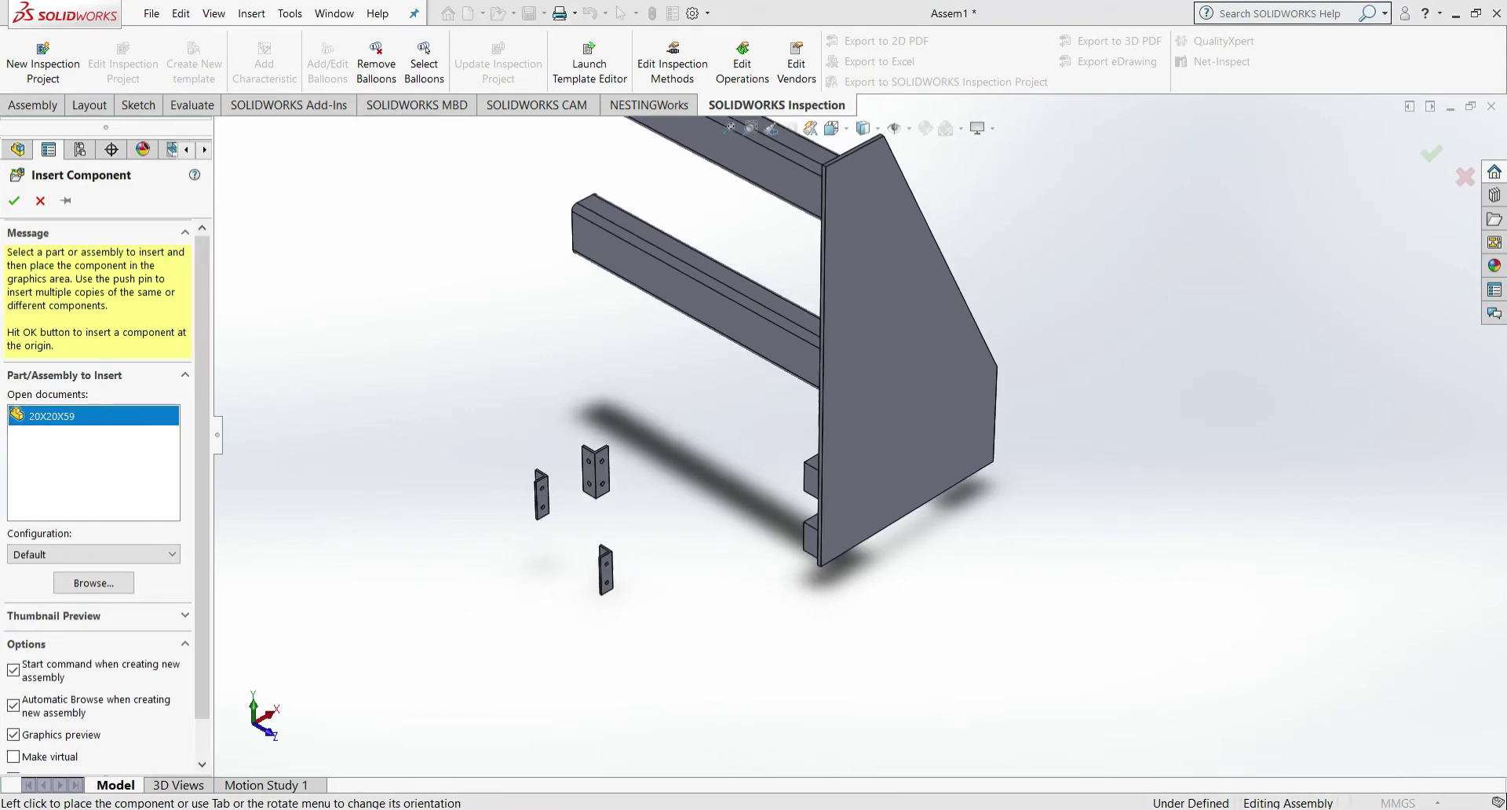
{"action": "left_click", "coordinate": [593, 471]}
{"action": "key", "text": "Return"}
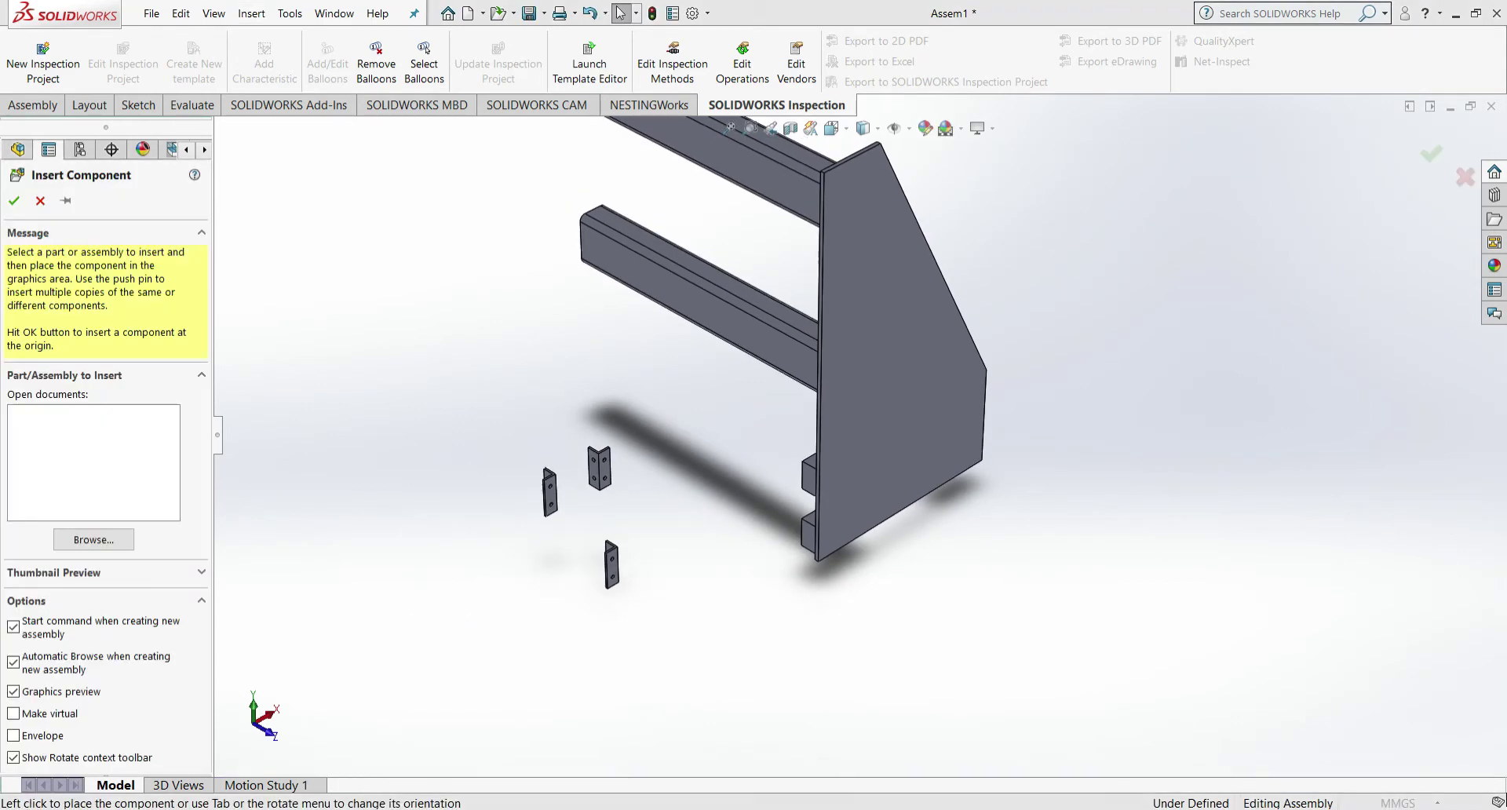
{"action": "left_click", "coordinate": [652, 542]}
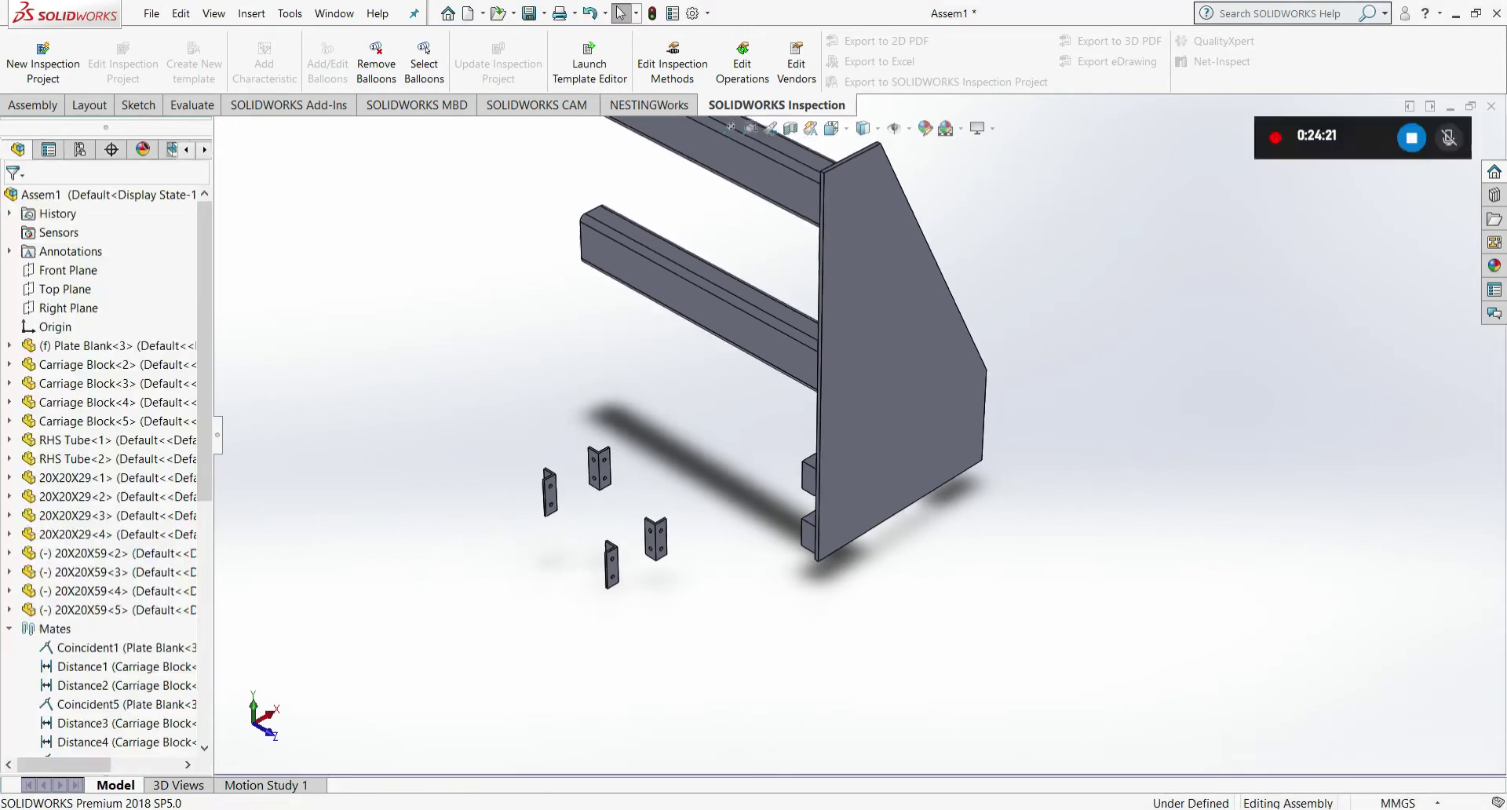
- Add a coincident mate between the first 20X20X59 bracket's flange face and the plate blank's tube-side face
{"action": "left_click", "coordinate": [612, 445]}
{"action": "left_click", "coordinate": [832, 128]}
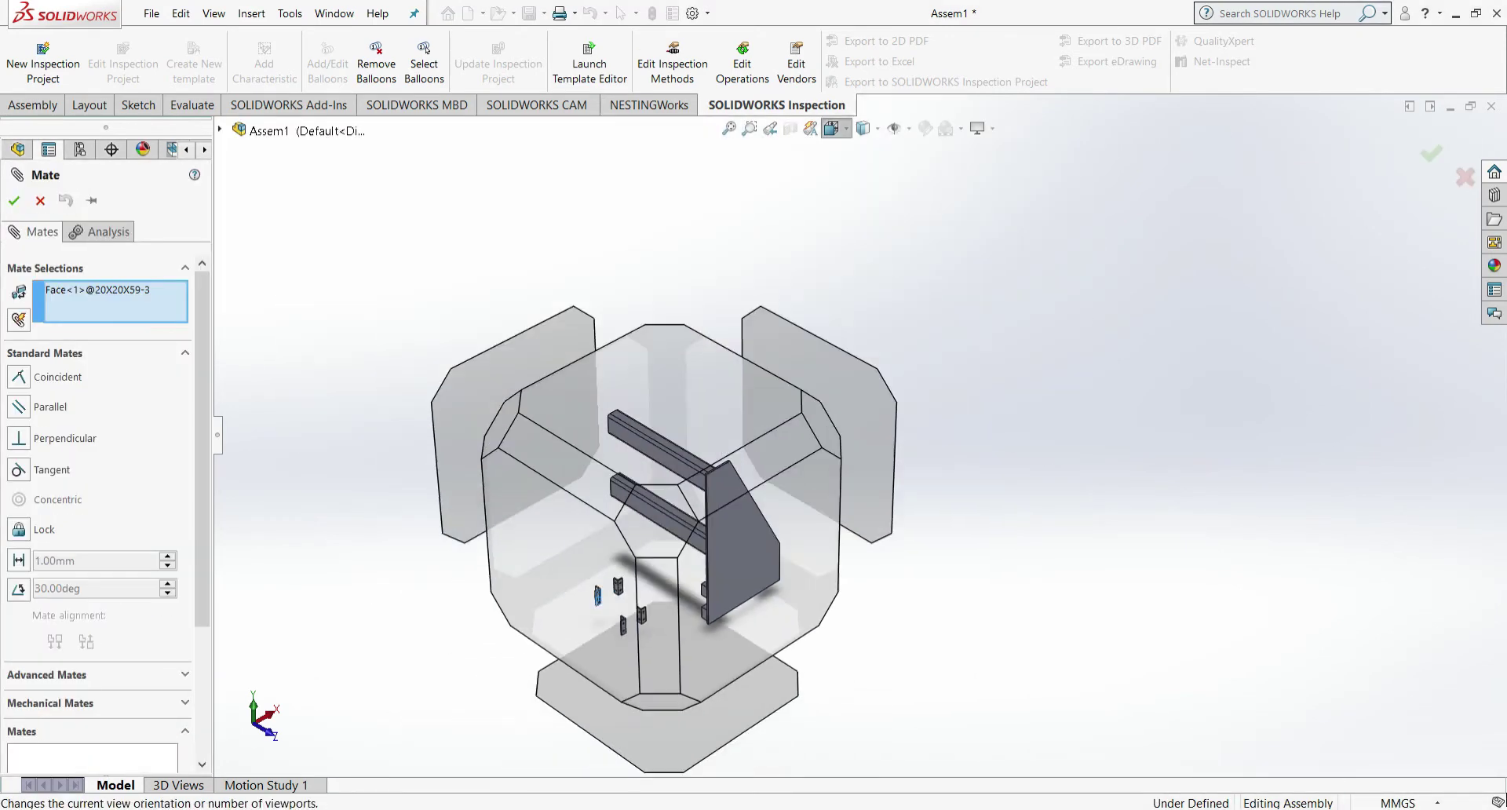
{"action": "left_click", "coordinate": [514, 345]}
{"action": "scroll", "coordinate": [945, 260], "scroll_direction": "down", "scroll_amount": 3}
{"action": "left_click", "coordinate": [968, 270]}
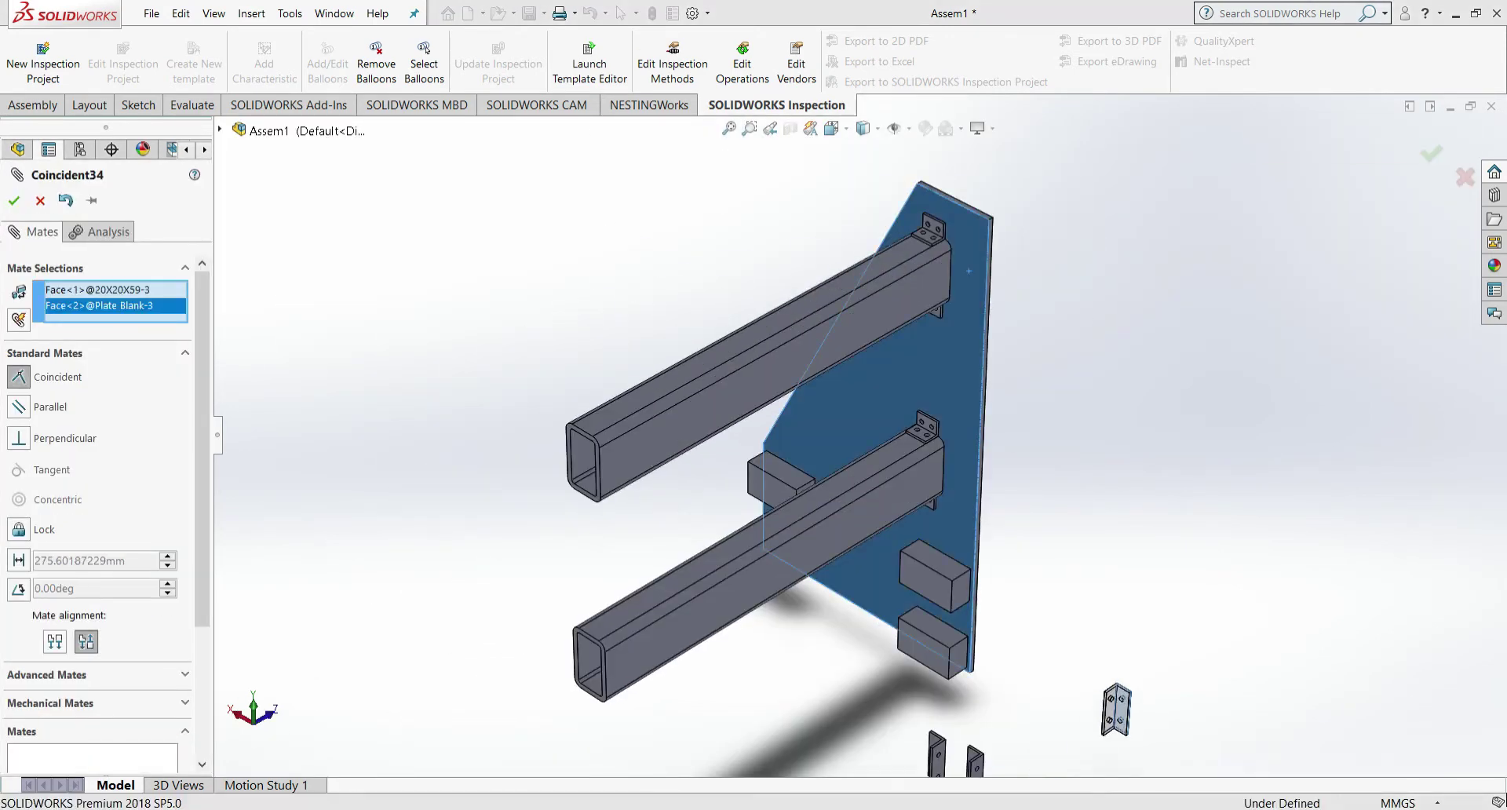
{"action": "left_click", "coordinate": [14, 201]}
{"action": "left_click", "coordinate": [15, 201]}
- Add a coincident mate between the first bracket's other flange and the upper RHS tube's side face nearest the plate's straight vertical edge
{"action": "scroll", "coordinate": [659, 216], "scroll_direction": "up", "scroll_amount": 2}
{"action": "left_click", "coordinate": [831, 128]}
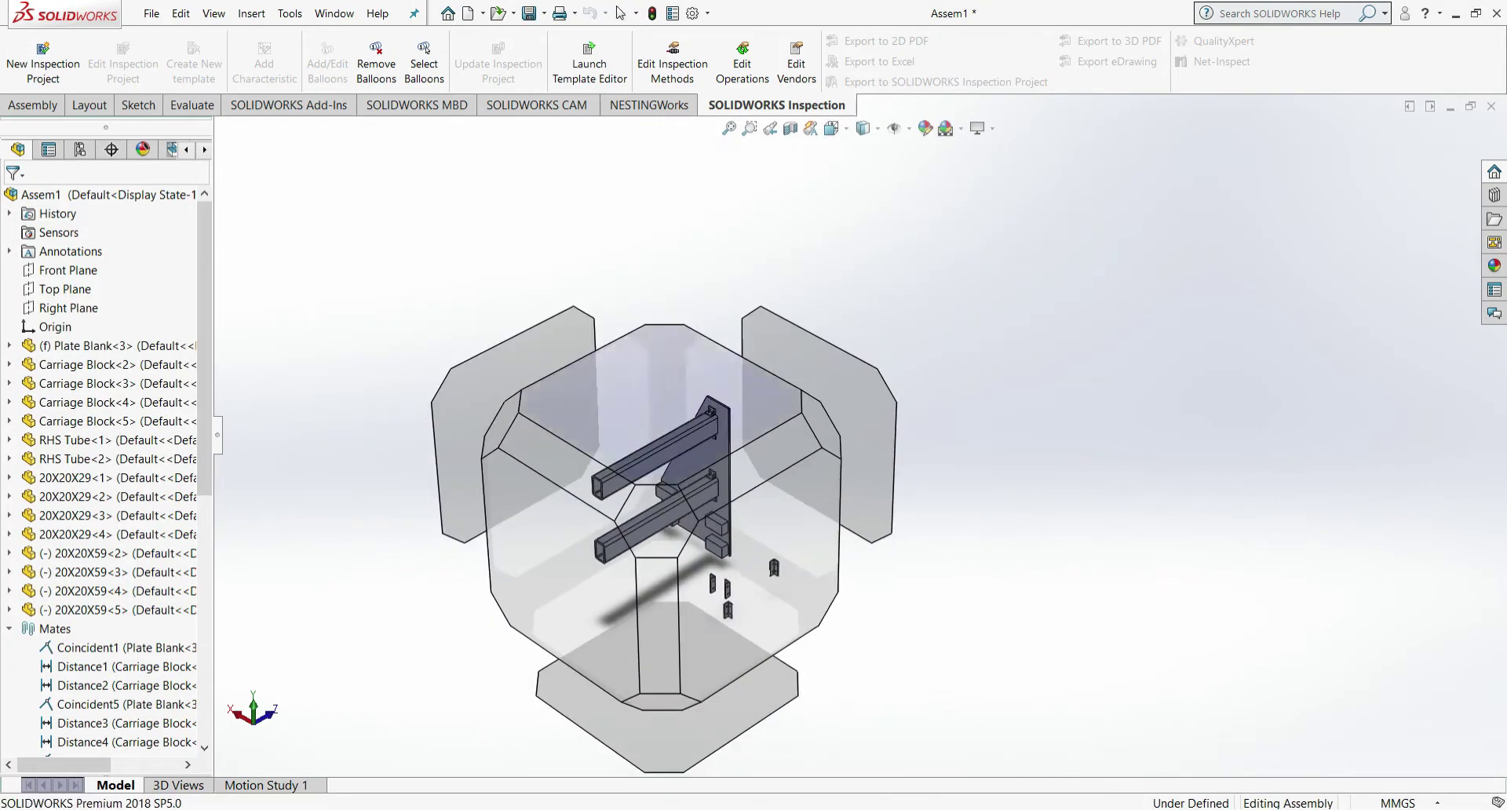
{"action": "left_click", "coordinate": [509, 397]}
{"action": "scroll", "coordinate": [848, 346], "scroll_direction": "down", "scroll_amount": 5}
{"action": "left_click", "coordinate": [855, 391]}
{"action": "left_click", "coordinate": [911, 346]}
{"action": "left_click", "coordinate": [832, 128]}
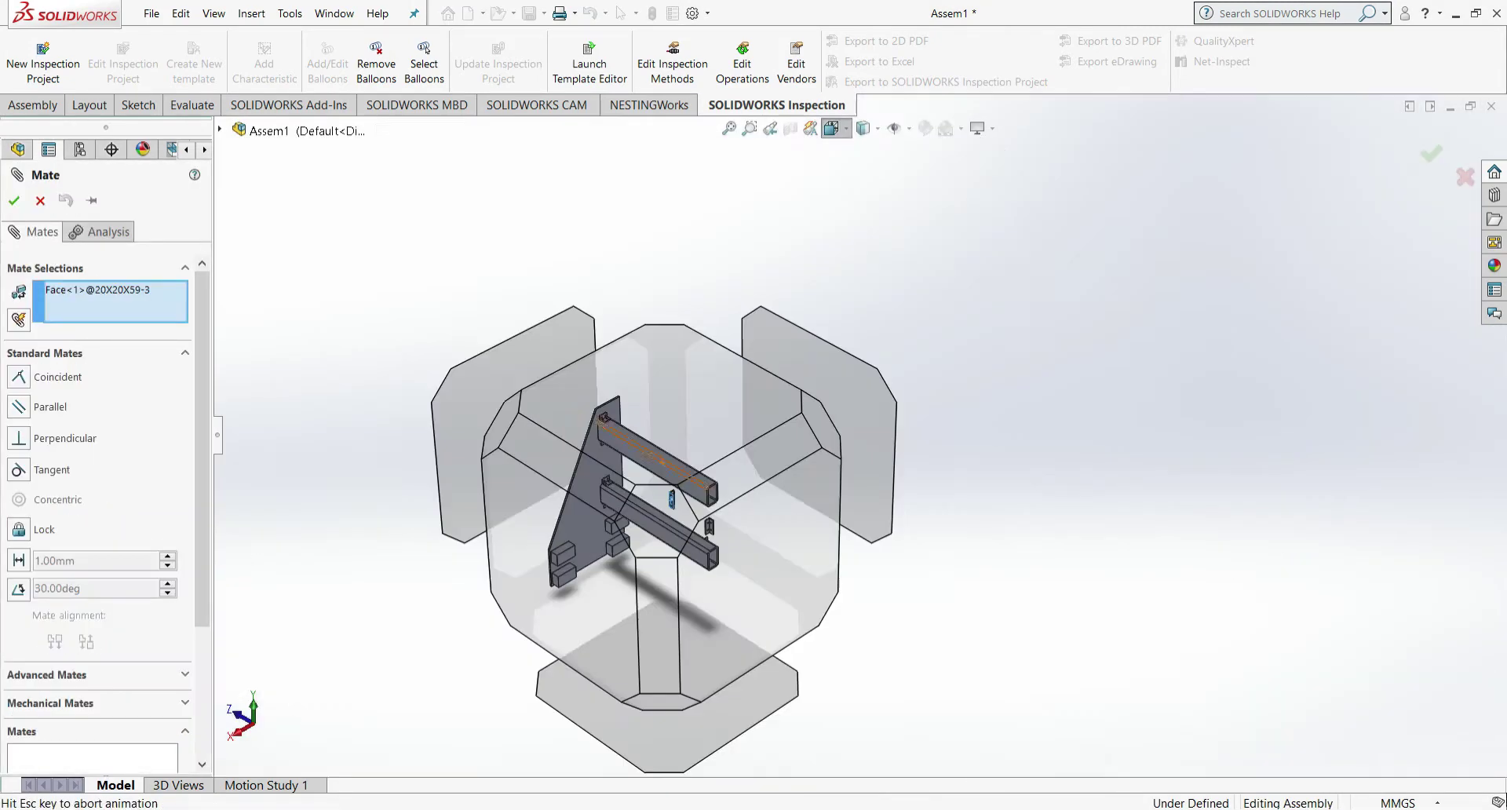
{"action": "left_click", "coordinate": [816, 396]}
{"action": "scroll", "coordinate": [933, 273], "scroll_direction": "down", "scroll_amount": 5}
{"action": "left_click", "coordinate": [867, 297]}
{"action": "scroll", "coordinate": [683, 485], "scroll_direction": "up", "scroll_amount": 3}
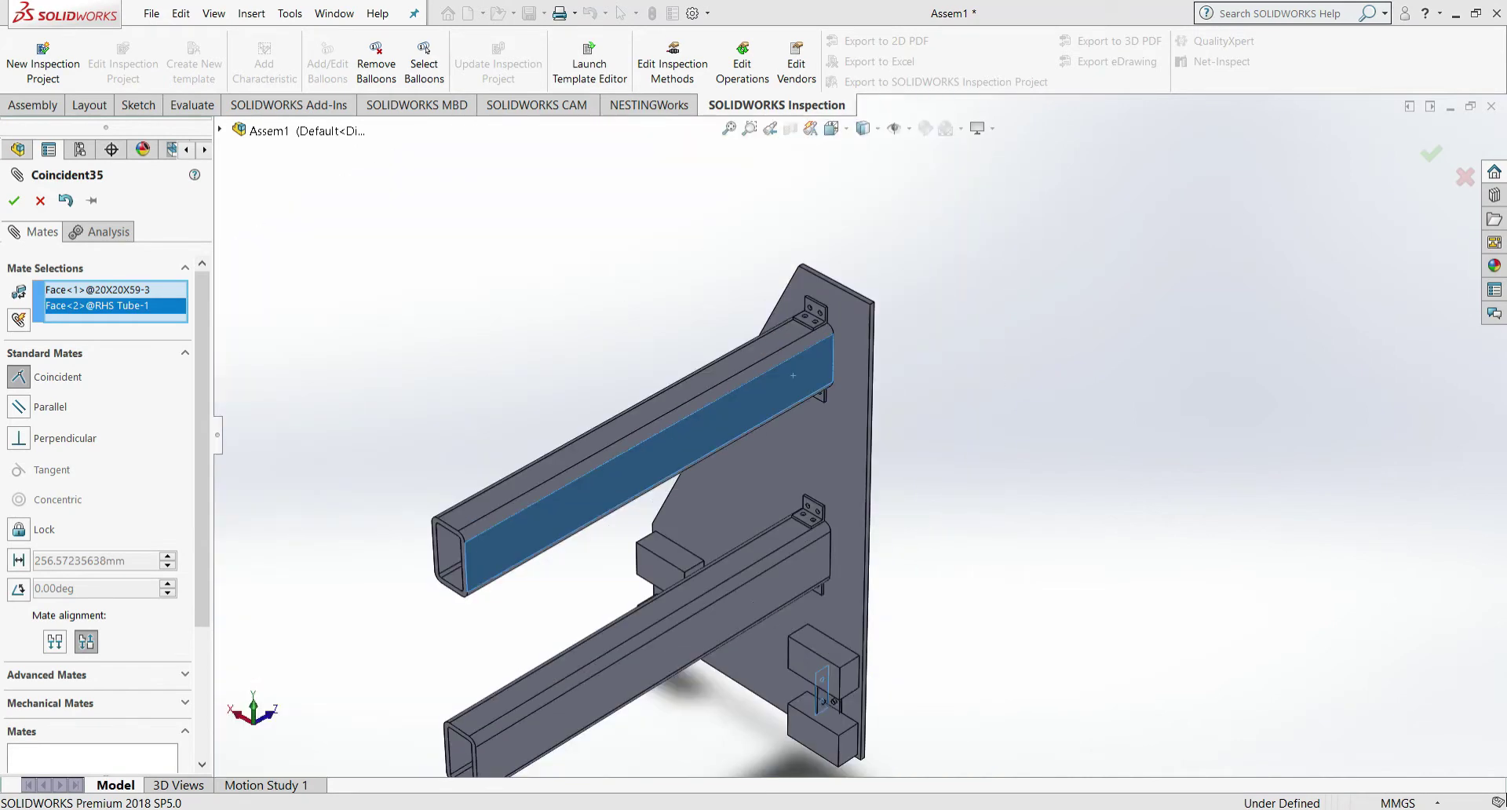
{"action": "key", "text": "Escape"}
- Move the first bracket up the plate and mate its top edge coincident with the upper tube's upper long side edge
{"action": "scroll", "coordinate": [832, 683], "scroll_direction": "down", "scroll_amount": 5}
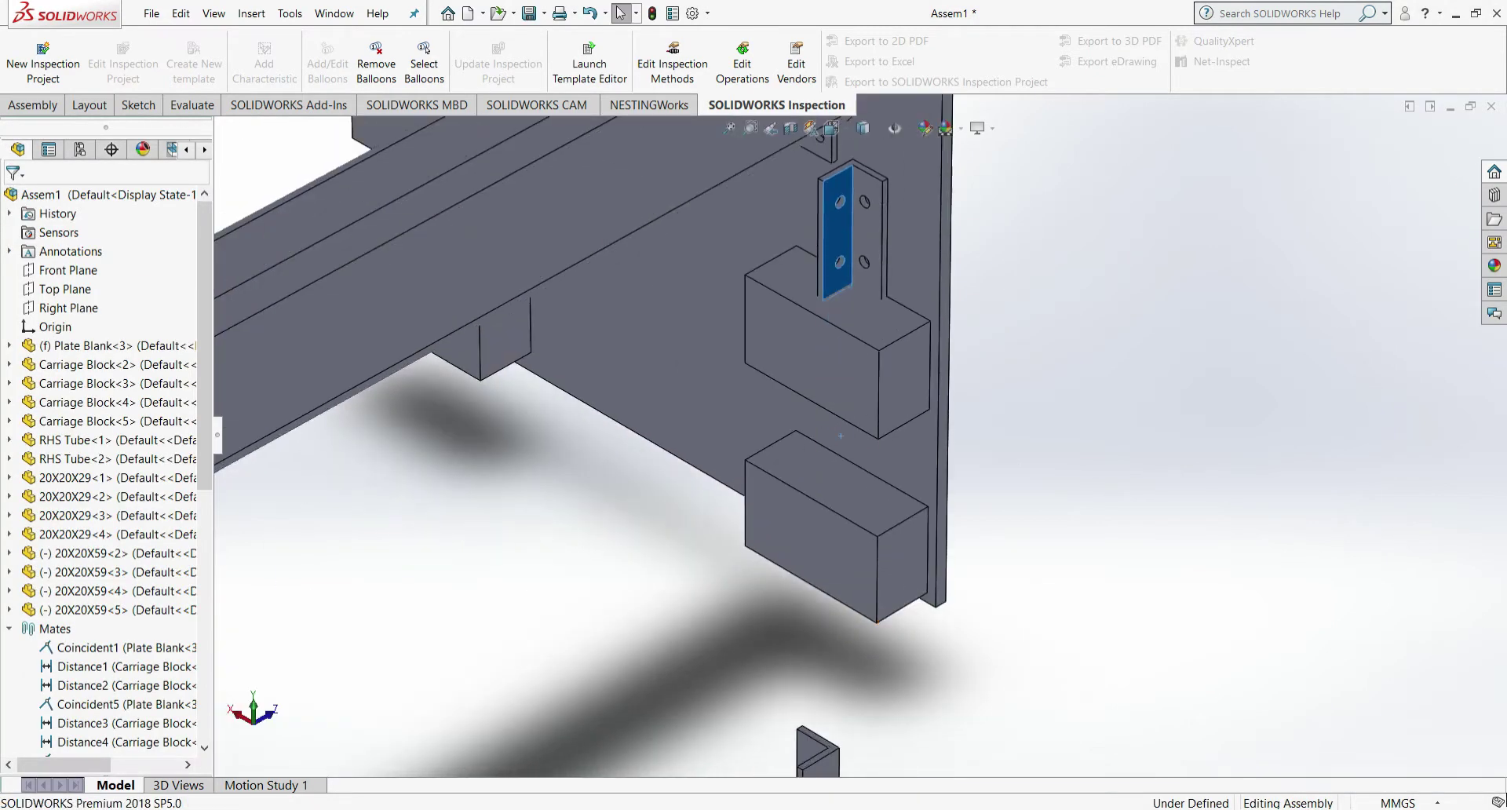
{"action": "left_click_drag", "start_coordinate": [836, 441], "coordinate": [838, 247]}
{"action": "scroll", "coordinate": [849, 495], "scroll_direction": "up", "scroll_amount": 5}
{"action": "scroll", "coordinate": [830, 474], "scroll_direction": "down", "scroll_amount": 3}
{"action": "left_click", "coordinate": [833, 473]}
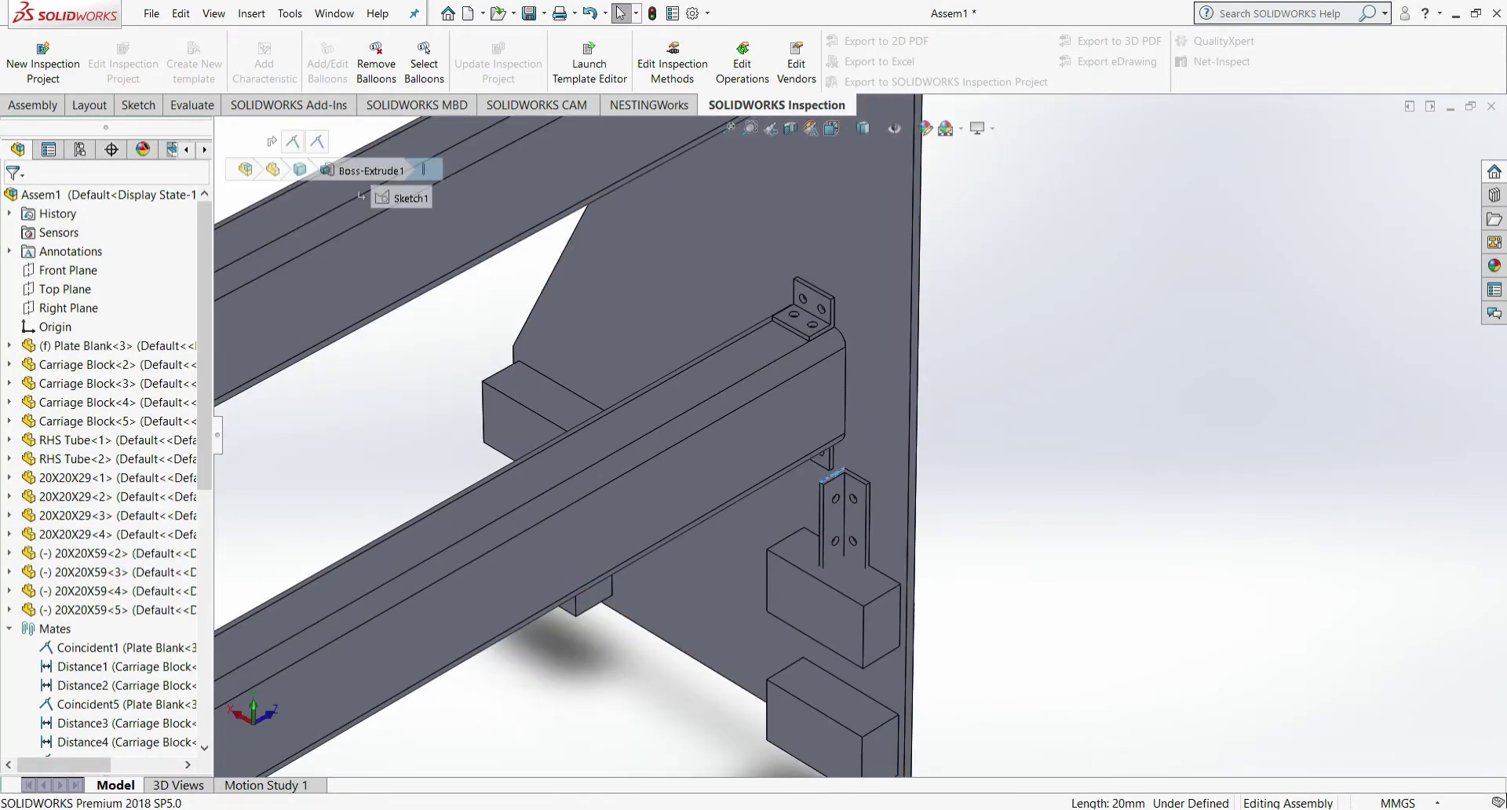
{"action": "key", "text": "m"}
{"action": "scroll", "coordinate": [857, 441], "scroll_direction": "down", "scroll_amount": 3}
{"action": "scroll", "coordinate": [847, 381], "scroll_direction": "up", "scroll_amount": 6}
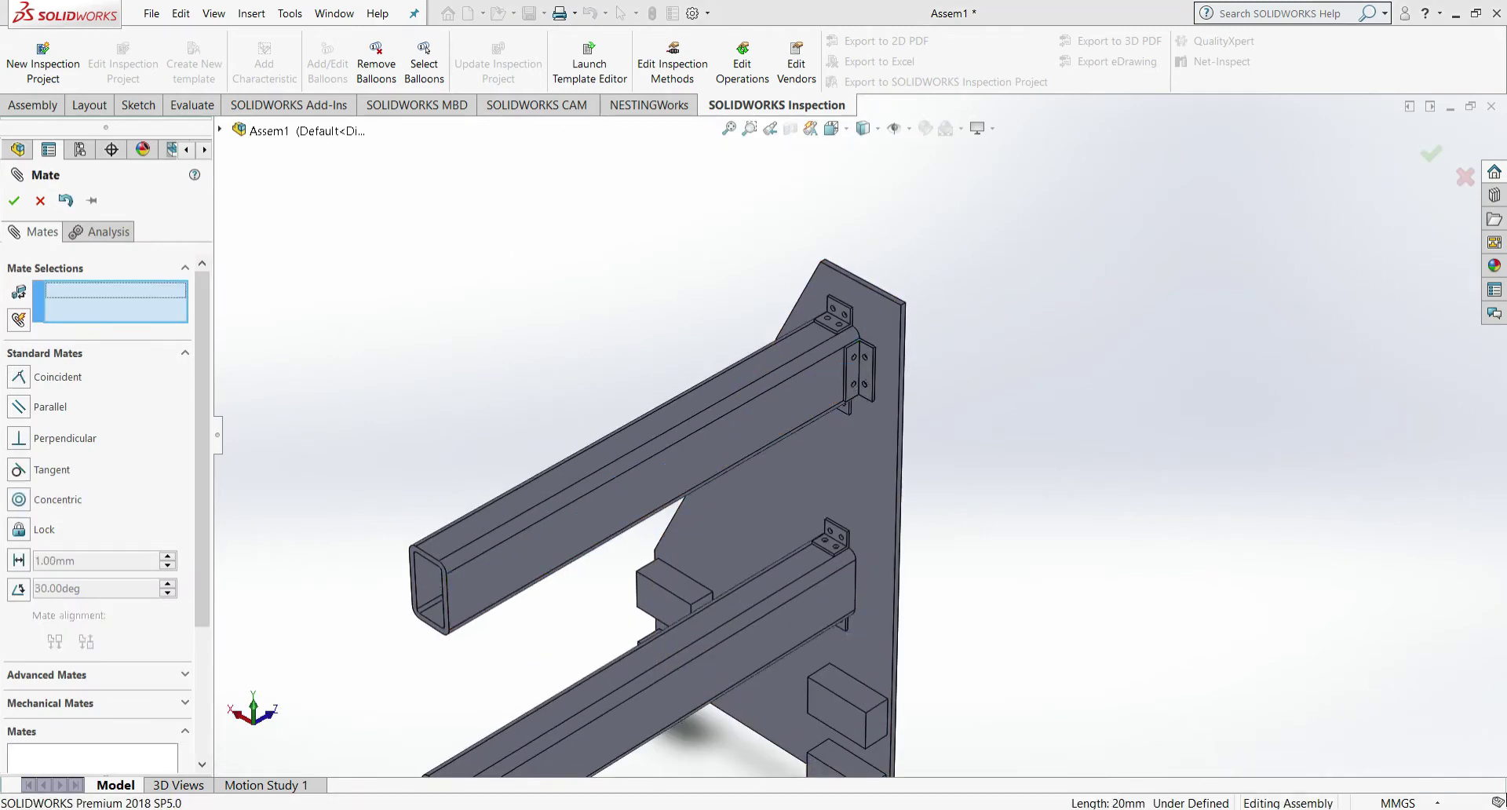
{"action": "key", "text": "Return"}
{"action": "key", "text": "Escape"}
- Add a coincident mate between the second 20X20X59 bracket's flange face and the plate blank's tube-side face
{"action": "scroll", "coordinate": [859, 667], "scroll_direction": "up", "scroll_amount": 2}
{"action": "scroll", "coordinate": [888, 680], "scroll_direction": "down", "scroll_amount": 4}
{"action": "left_click", "coordinate": [832, 128]}
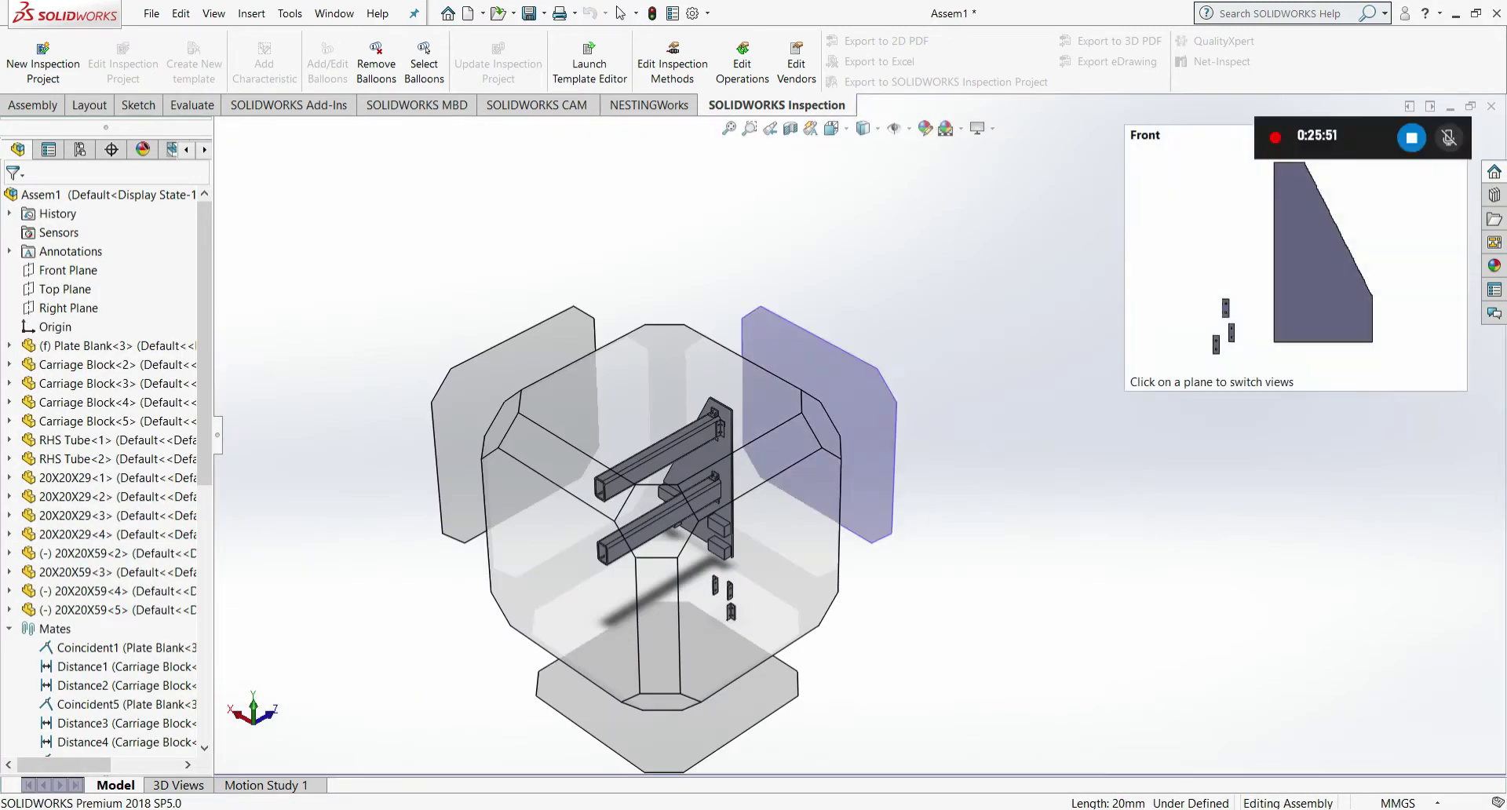
{"action": "left_click", "coordinate": [707, 424]}
{"action": "key", "text": "m"}
{"action": "scroll", "coordinate": [464, 607], "scroll_direction": "up", "scroll_amount": 4}
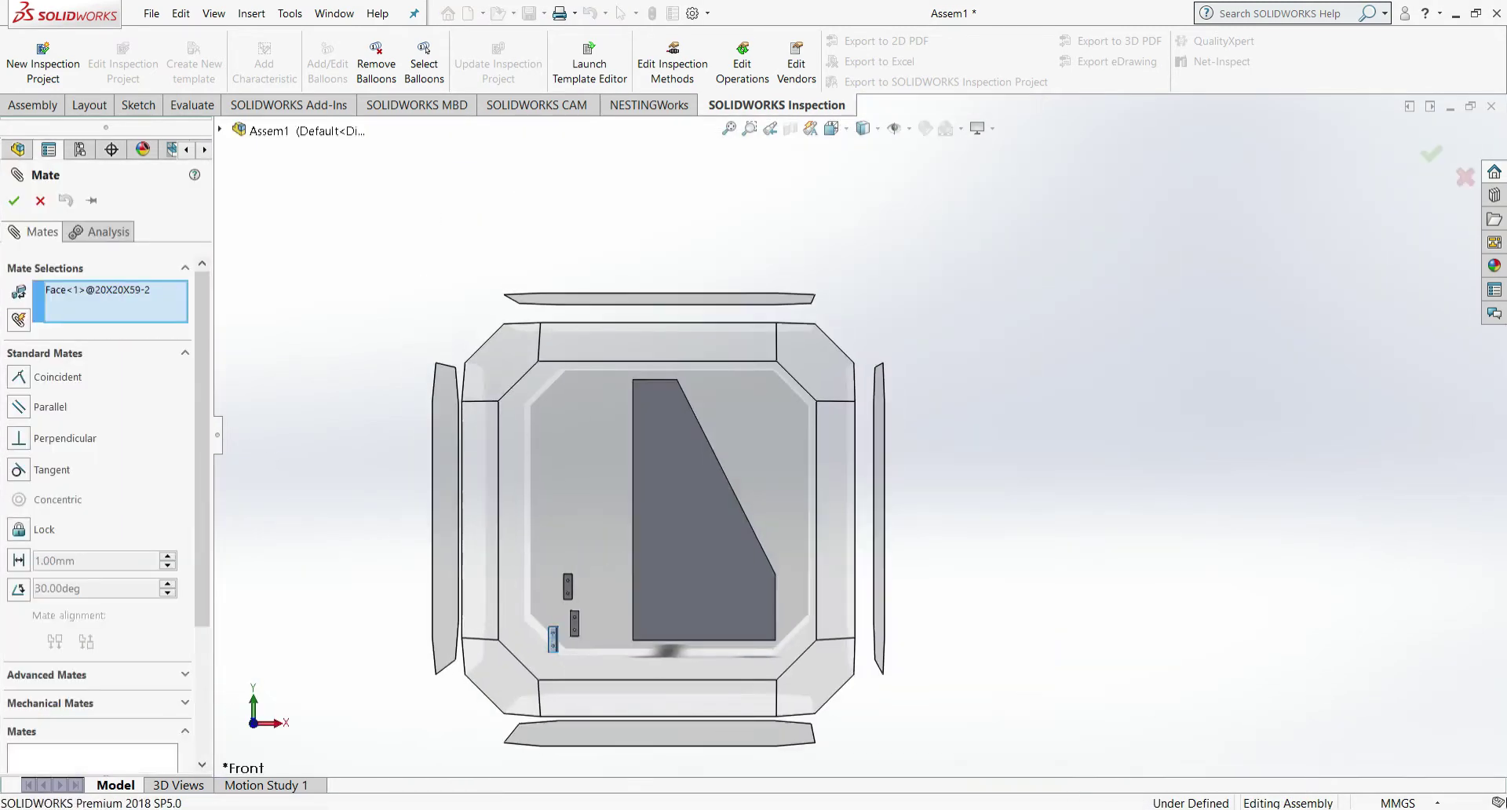
{"action": "left_click", "coordinate": [896, 166]}
{"action": "left_click", "coordinate": [832, 128]}
{"action": "left_click", "coordinate": [816, 361]}
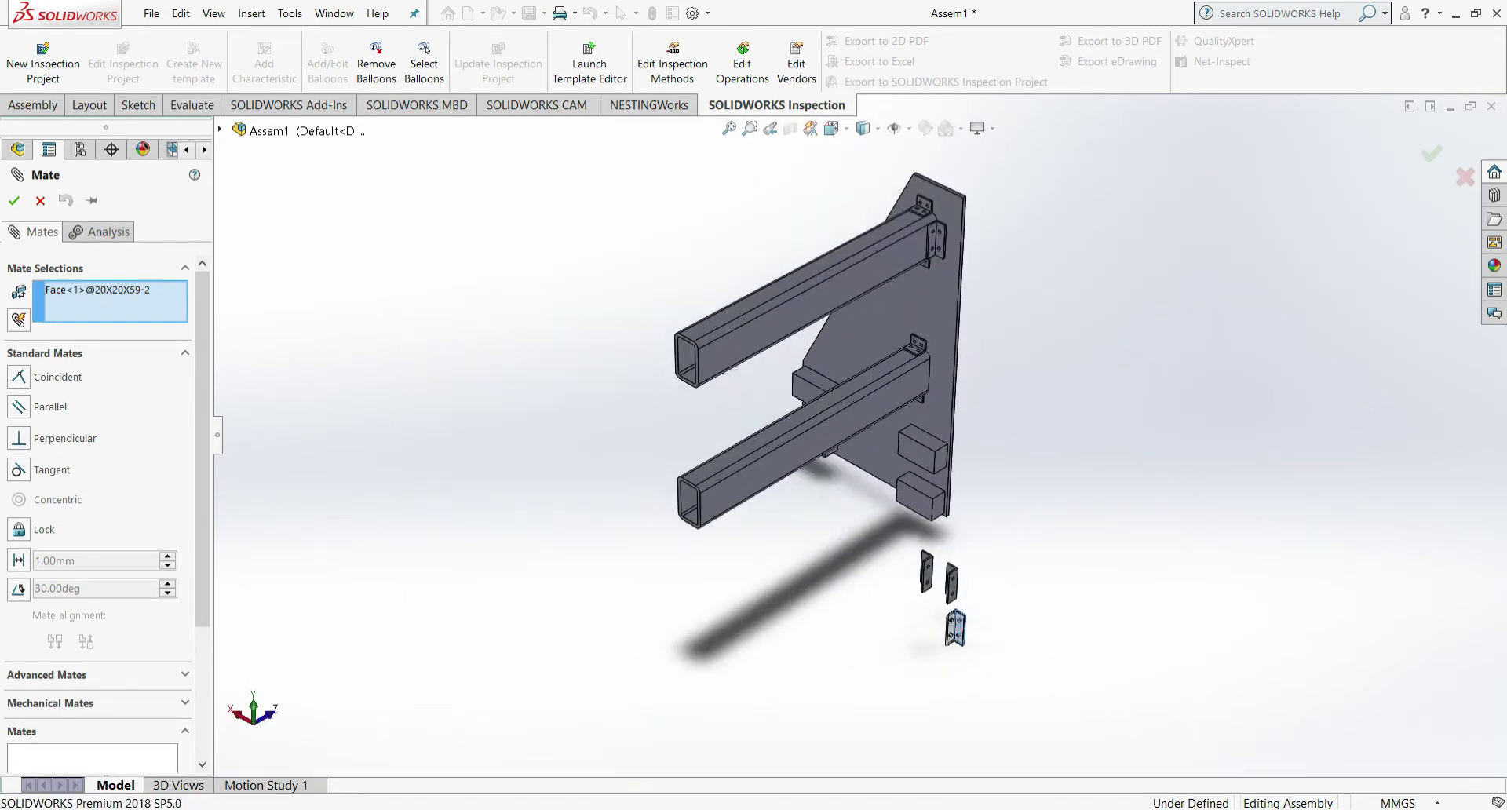
{"action": "scroll", "coordinate": [1036, 420], "scroll_direction": "down", "scroll_amount": 4}
{"action": "left_click", "coordinate": [682, 235]}
{"action": "left_click", "coordinate": [14, 201]}
{"action": "left_click", "coordinate": [14, 201]}
- Move the second 20X20X59 bracket along the plate to the area between the two RHS tubes
{"action": "left_click", "coordinate": [832, 128]}
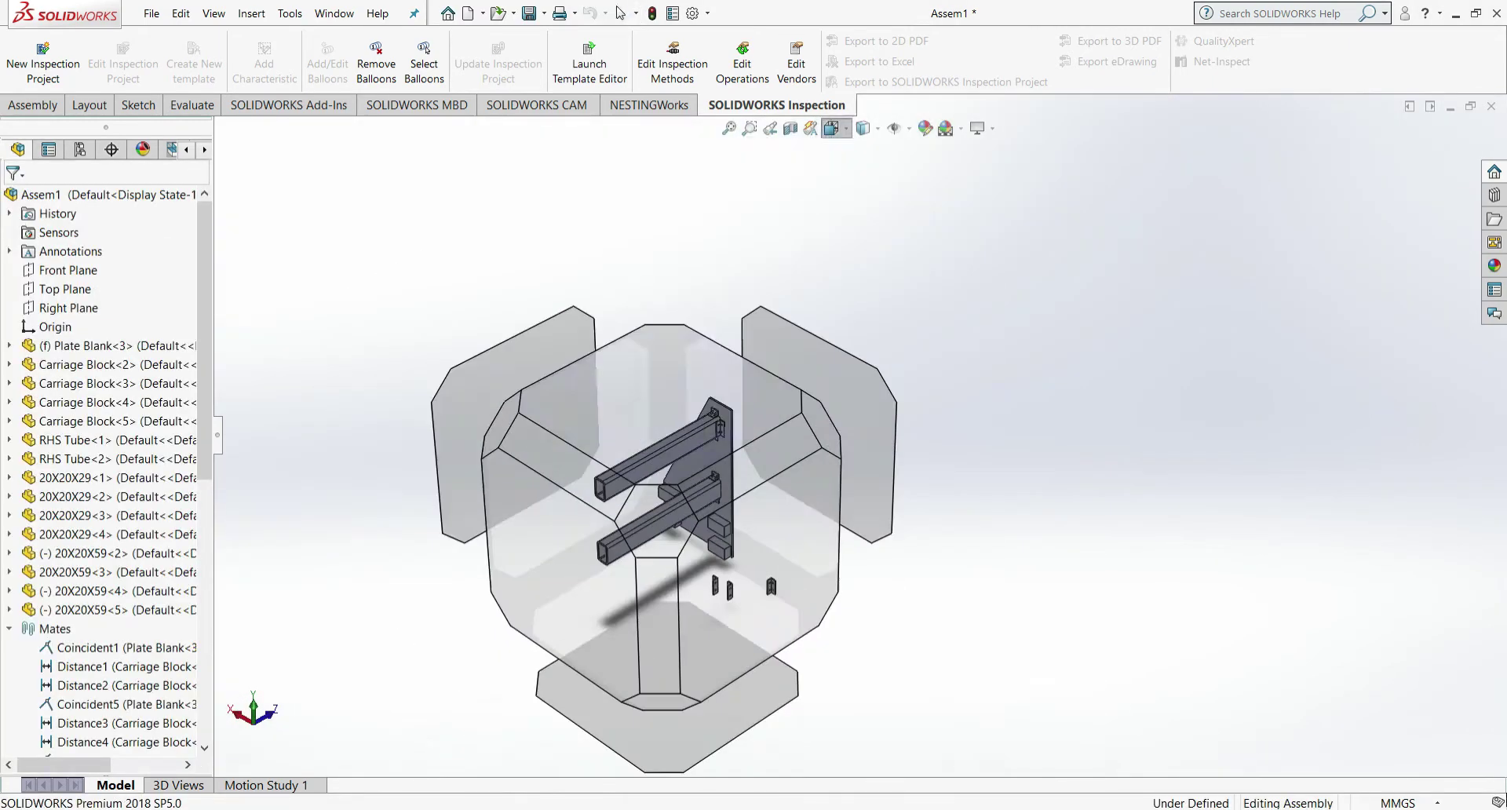
{"action": "left_click", "coordinate": [530, 408]}
{"action": "scroll", "coordinate": [779, 525], "scroll_direction": "down", "scroll_amount": 2}
{"action": "scroll", "coordinate": [839, 418], "scroll_direction": "up", "scroll_amount": 2}
{"action": "left_click", "coordinate": [831, 128]}
{"action": "left_click", "coordinate": [797, 416]}
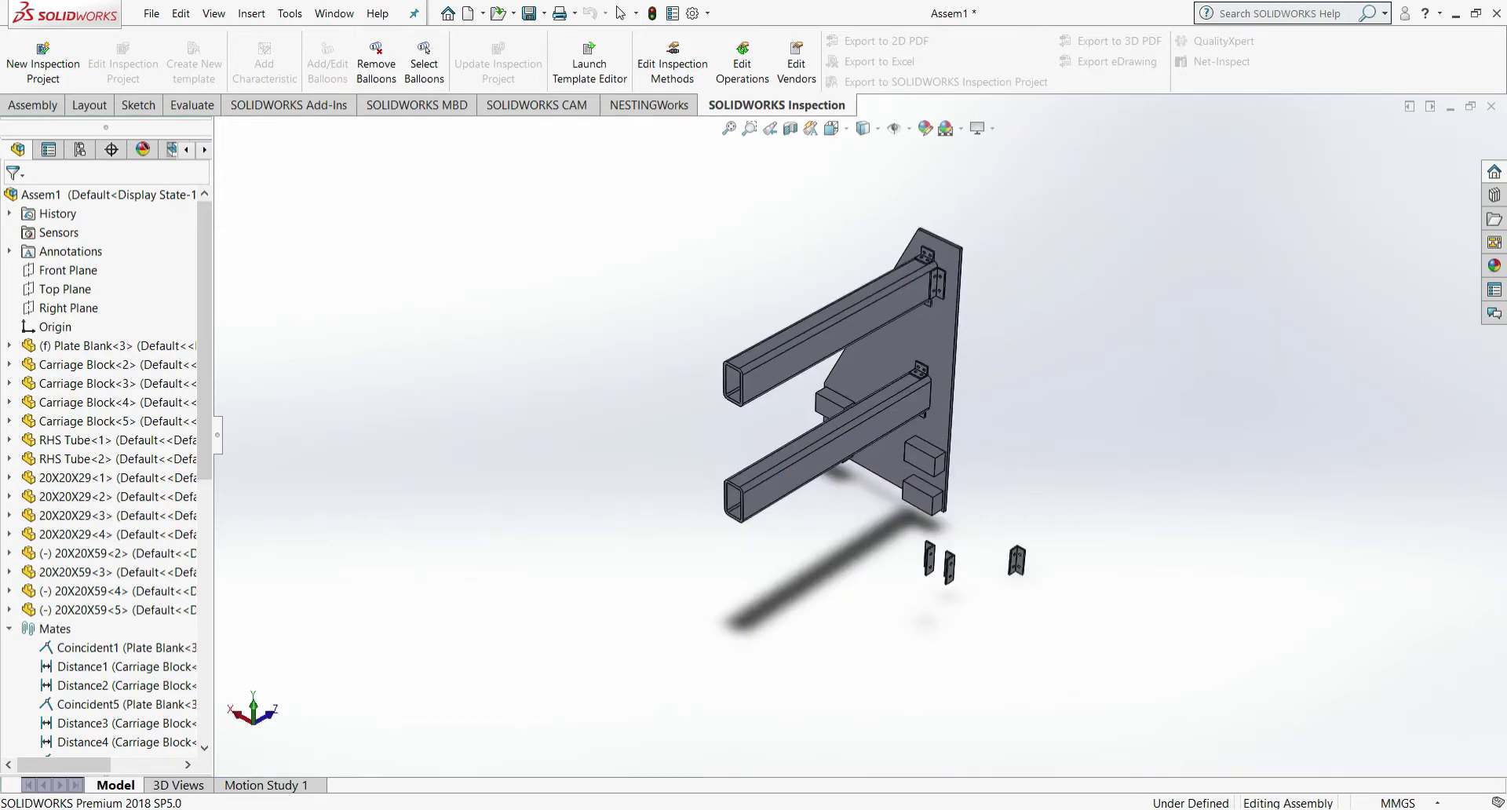
{"action": "left_click", "coordinate": [832, 128]}
{"action": "left_click", "coordinate": [600, 275]}
{"action": "scroll", "coordinate": [833, 428], "scroll_direction": "down", "scroll_amount": 5}
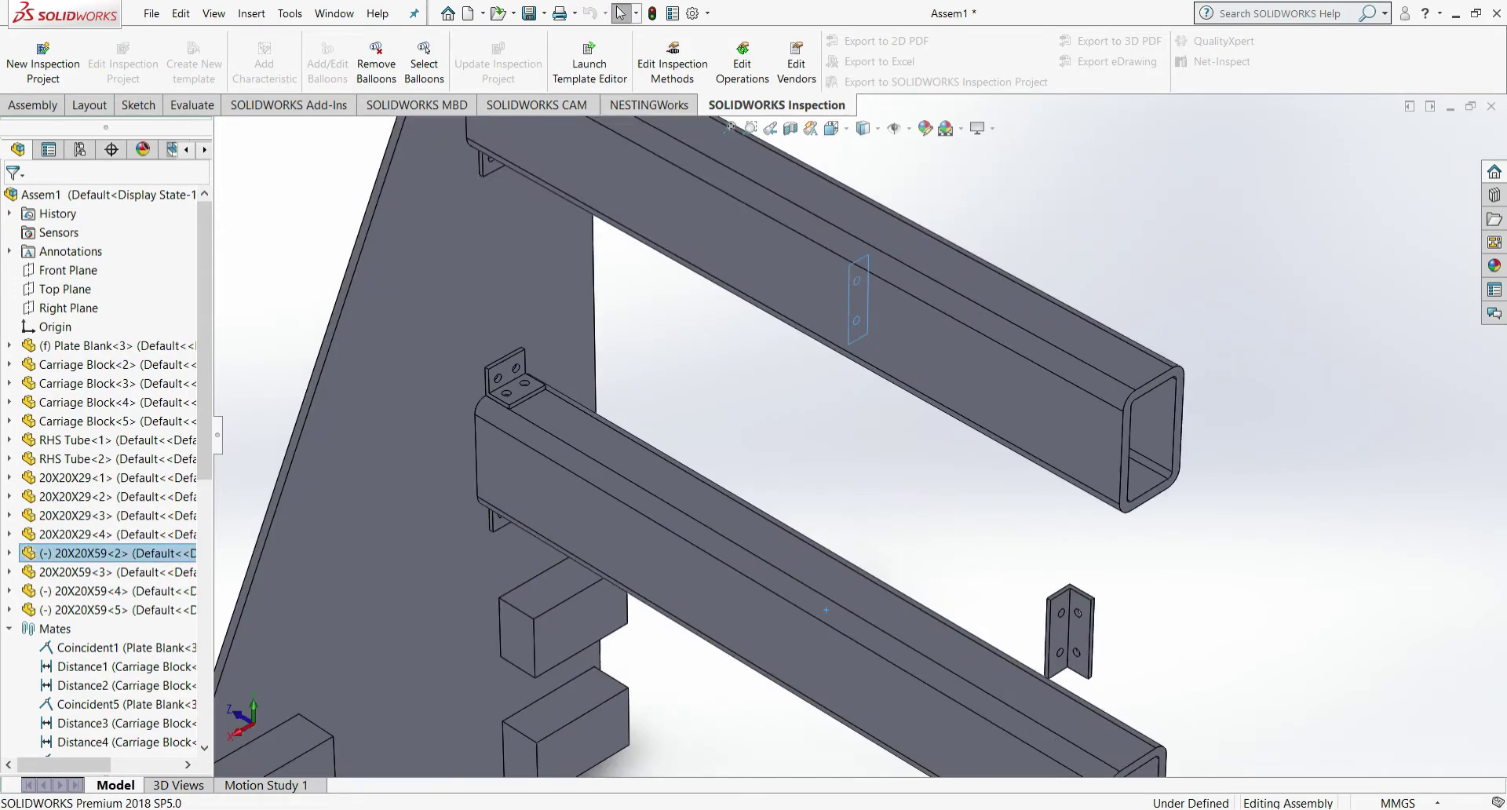
{"action": "scroll", "coordinate": [833, 428], "scroll_direction": "up", "scroll_amount": 5}
{"action": "key", "text": "space"}
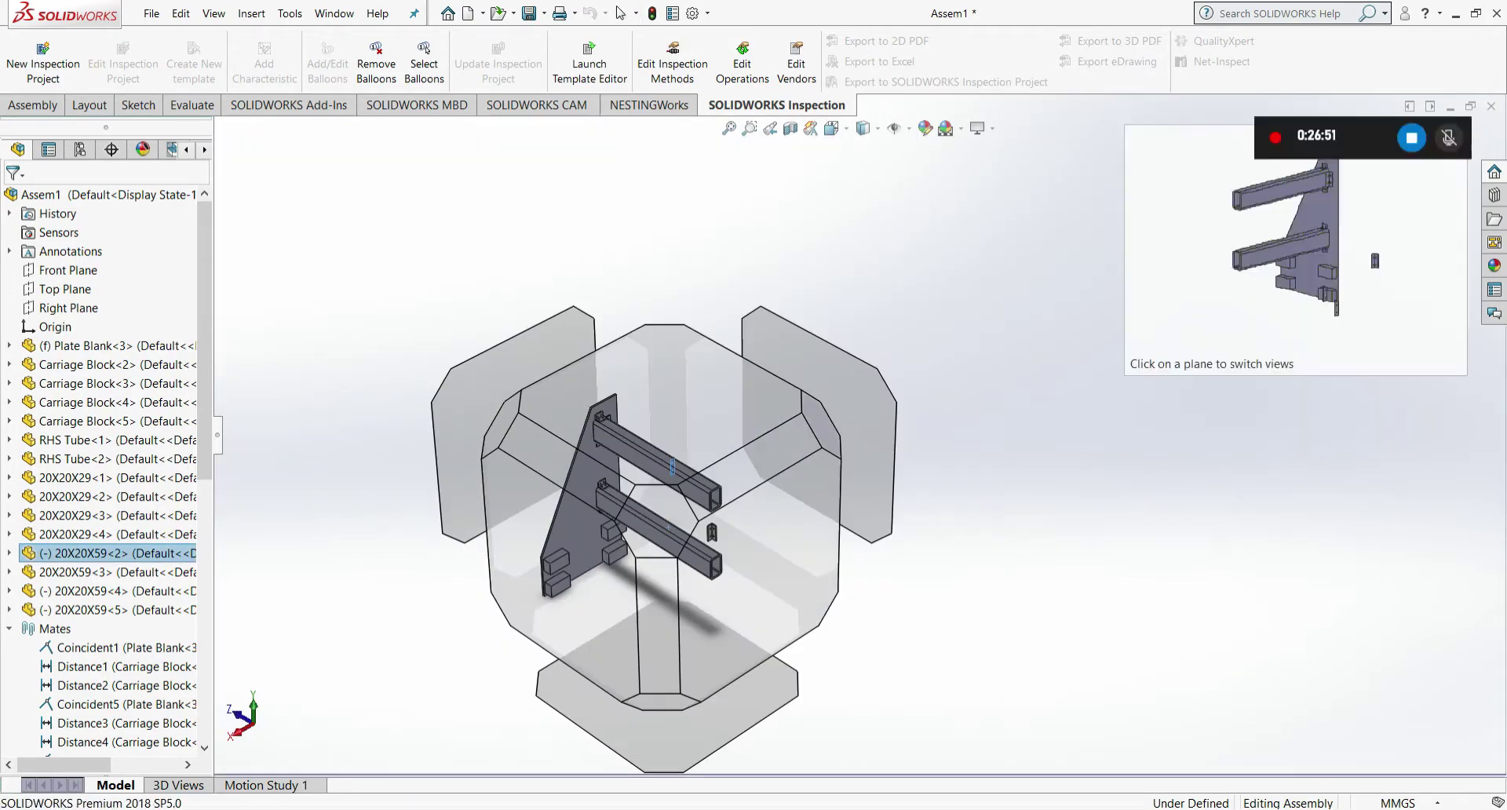
{"action": "left_click", "coordinate": [1016, 568]}
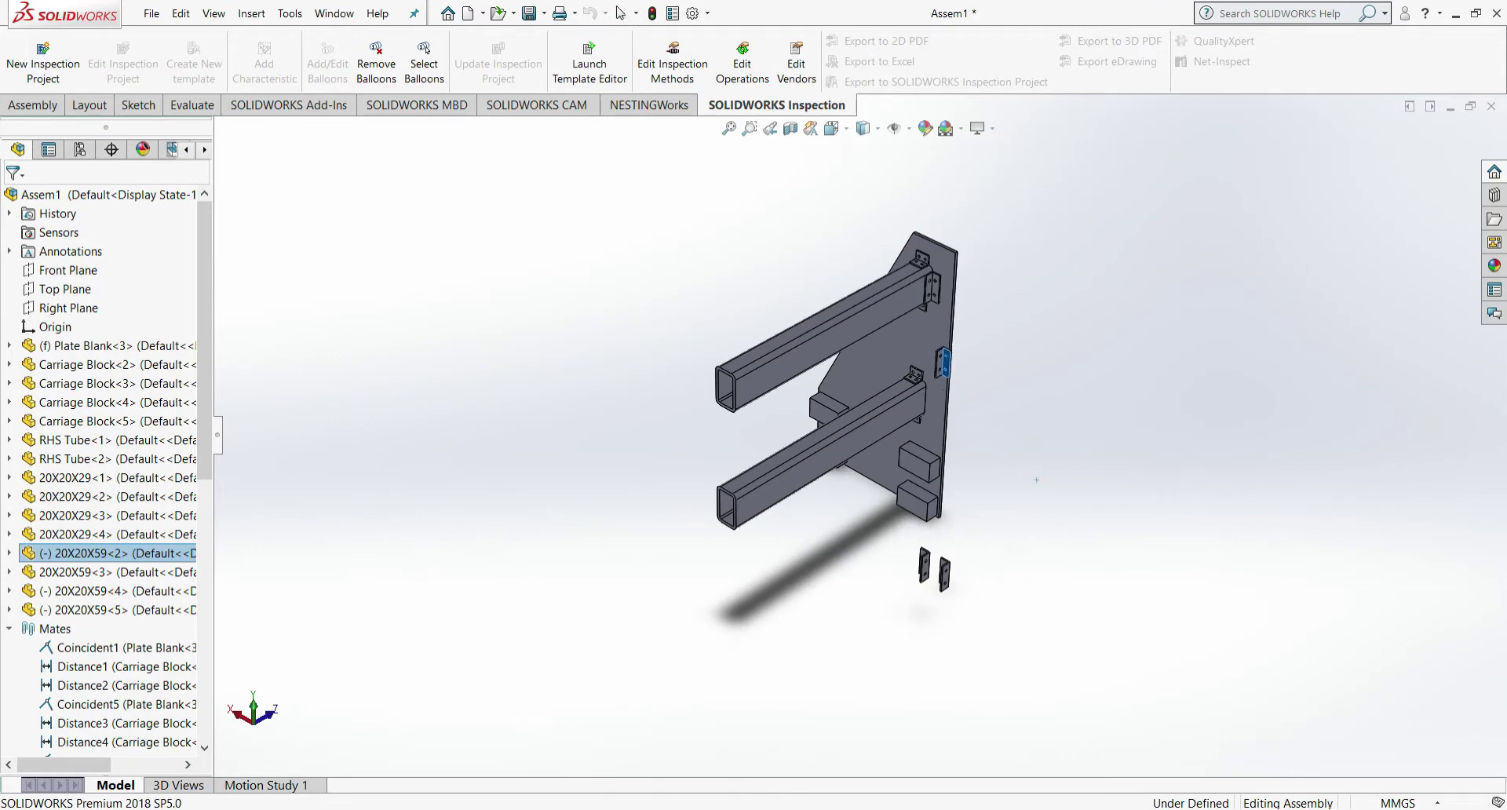
- Add a coincident mate between the second bracket's outward flange and the lower RHS tube's side face nearest the plate's straight vertical edge
{"action": "left_click", "coordinate": [832, 128]}
{"action": "left_click", "coordinate": [549, 318]}
{"action": "scroll", "coordinate": [741, 345], "scroll_direction": "down", "scroll_amount": 6}
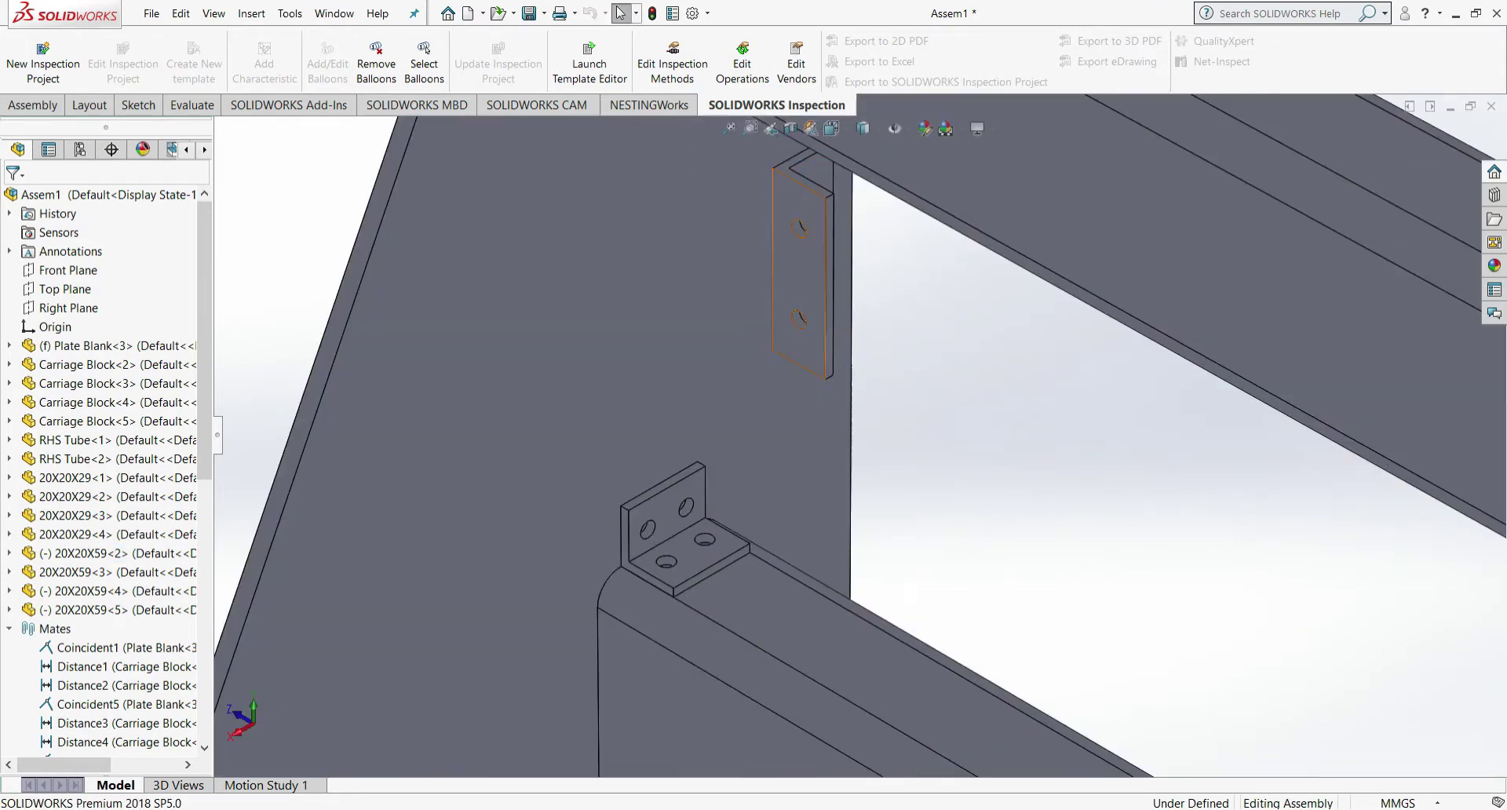
{"action": "left_click", "coordinate": [788, 267]}
{"action": "key", "text": "m"}
{"action": "left_click", "coordinate": [831, 128]}
{"action": "left_click", "coordinate": [816, 421]}
{"action": "scroll", "coordinate": [863, 429], "scroll_direction": "down", "scroll_amount": 4}
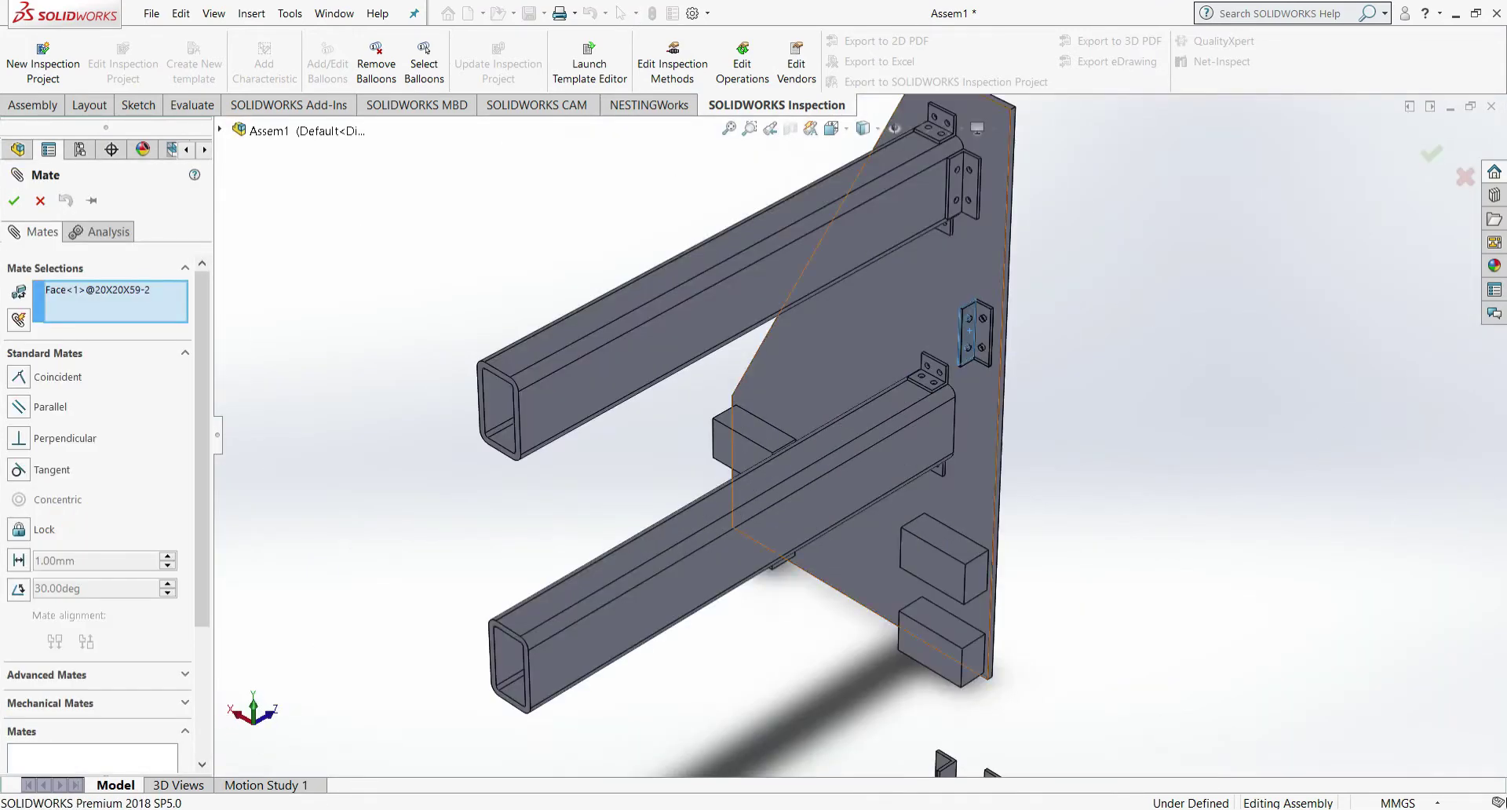
{"action": "left_click", "coordinate": [924, 442]}
{"action": "key", "text": "Return"}
{"action": "key", "text": "Return"}
- Add a coincident mate between the second bracket's top edge and the lower tube's upper long side edge
{"action": "scroll", "coordinate": [942, 292], "scroll_direction": "down", "scroll_amount": 5}
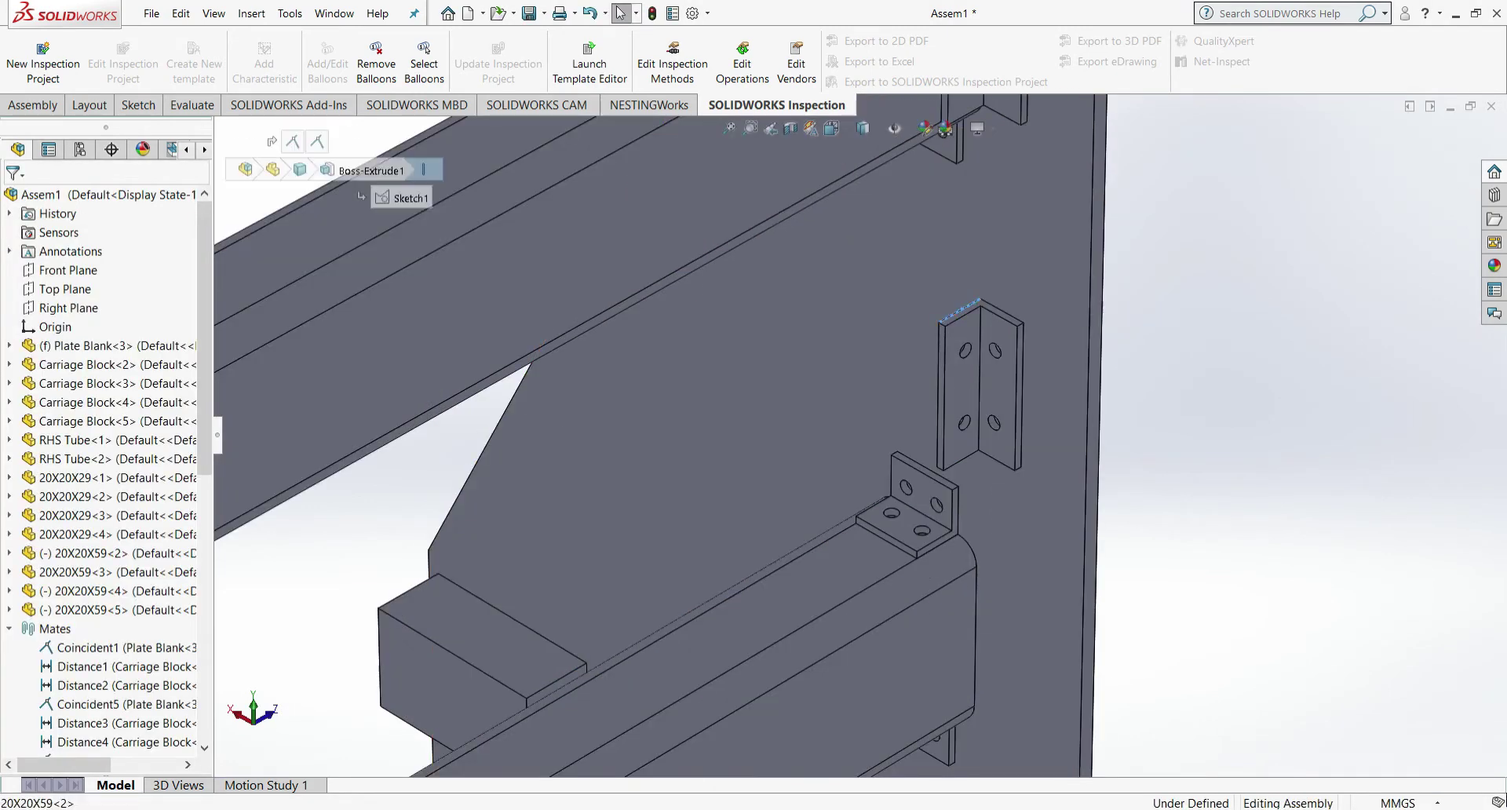
{"action": "key", "text": "m"}
{"action": "left_click", "coordinate": [914, 603]}
{"action": "key", "text": "Return"}
{"action": "key", "text": "Return"}
- Add a coincident mate between the third 20X20X59 bracket's flange face and the plate blank's tube-side face
{"action": "scroll", "coordinate": [832, 432], "scroll_direction": "up", "scroll_amount": 7}
{"action": "middle_click_drag", "start_coordinate": [831, 431], "coordinate": [846, 241], "text": "ctrl"}
{"action": "scroll", "coordinate": [890, 133], "scroll_direction": "down", "scroll_amount": 5}
{"action": "left_click", "coordinate": [833, 128]}
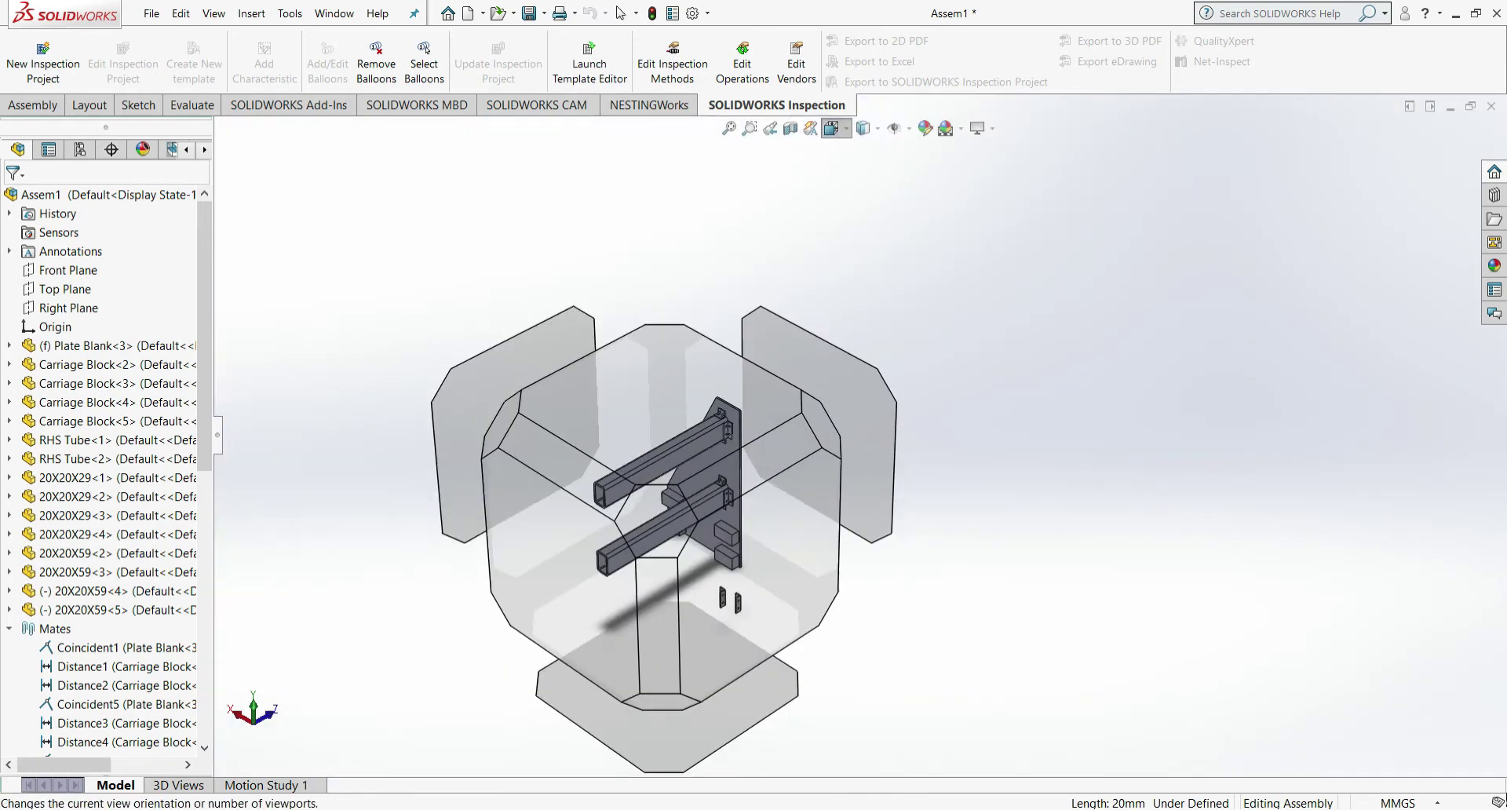
{"action": "left_click", "coordinate": [843, 412]}
{"action": "key", "text": "m"}
{"action": "left_click", "coordinate": [832, 128]}
{"action": "left_click", "coordinate": [902, 174]}
{"action": "left_click", "coordinate": [833, 128]}
{"action": "left_click", "coordinate": [503, 364]}
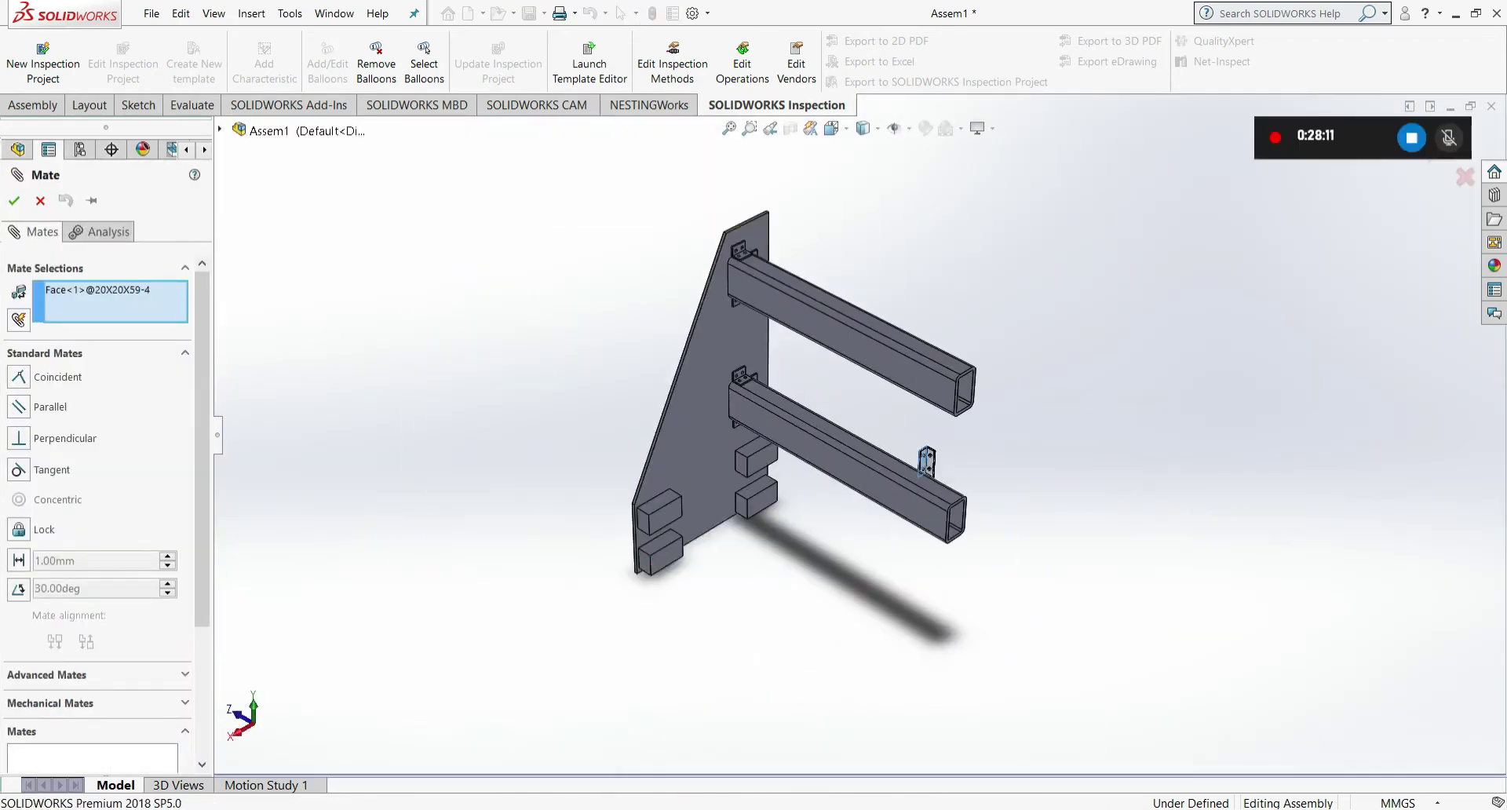
{"action": "left_click", "coordinate": [701, 385]}
{"action": "key", "text": "Return"}
{"action": "key", "text": "Return"}
- Move the third bracket up the plate and mate it to the upper RHS tube's side facing the plate's sloped edge
{"action": "left_click_drag", "start_coordinate": [836, 409], "coordinate": [737, 425]}
{"action": "left_click", "coordinate": [832, 128]}
{"action": "left_click", "coordinate": [902, 362]}
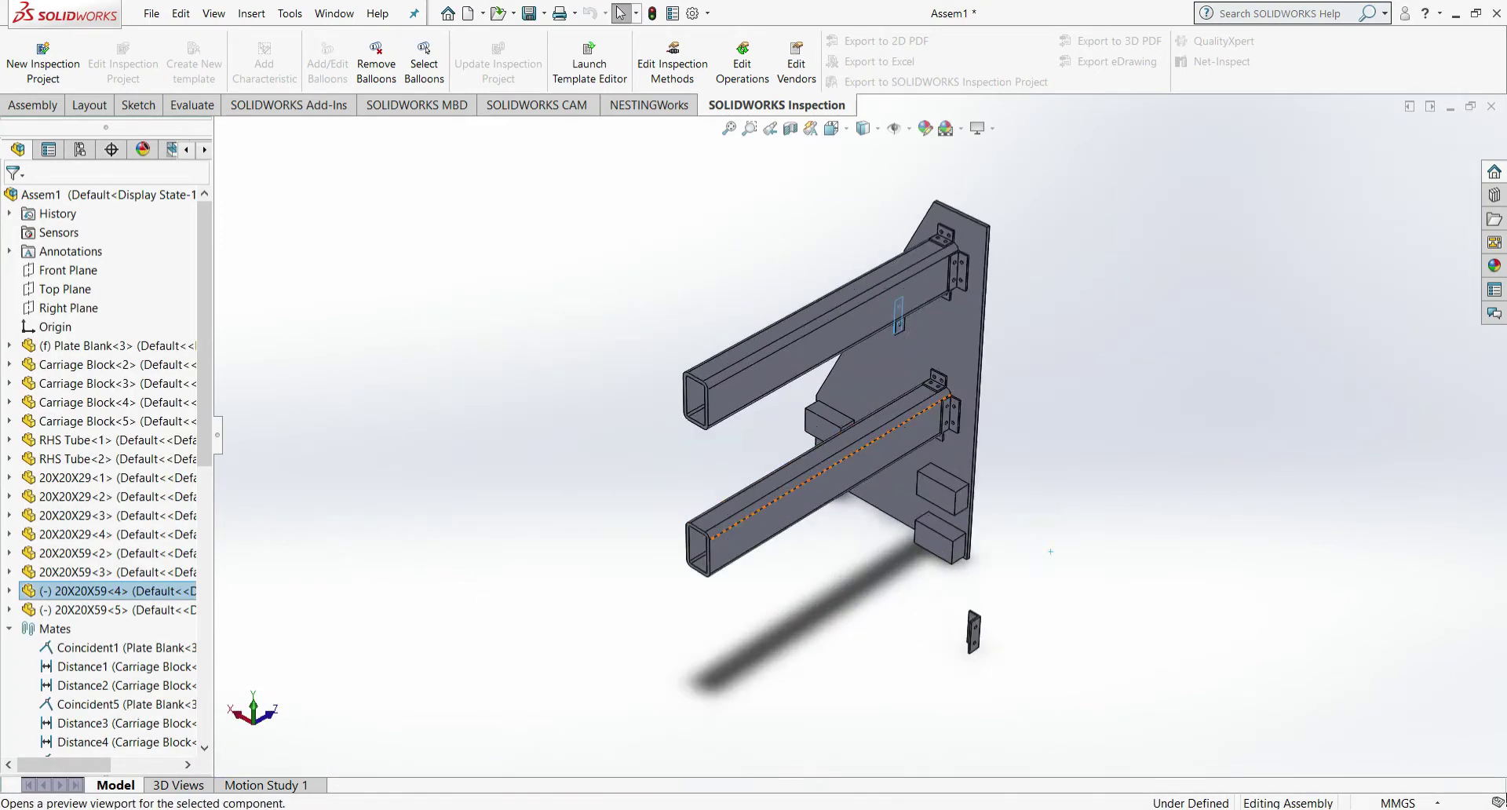
{"action": "scroll", "coordinate": [905, 335], "scroll_direction": "down", "scroll_amount": 6}
{"action": "key", "text": "Escape"}
{"action": "left_click", "coordinate": [875, 292]}
{"action": "key", "text": "m"}
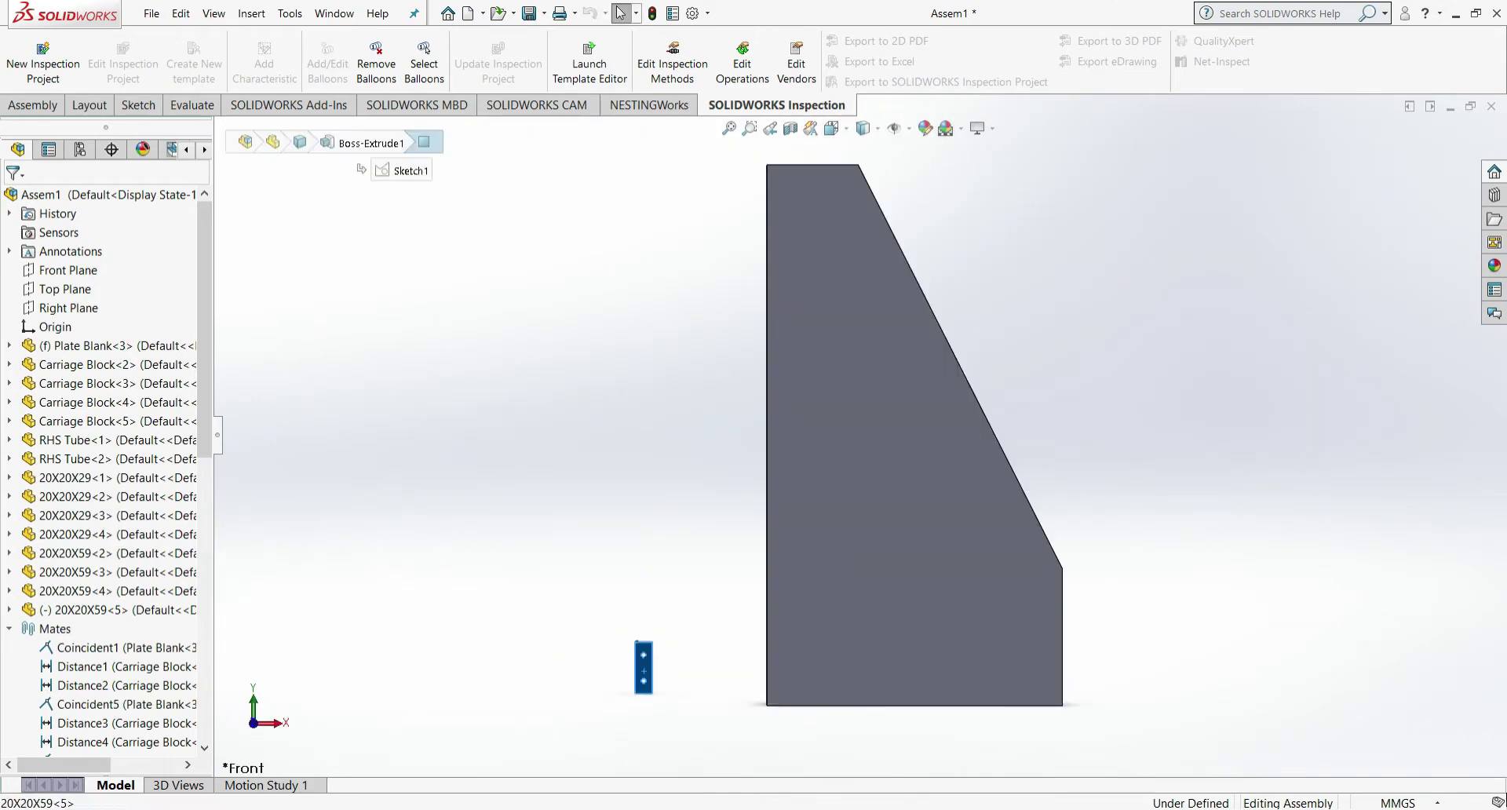
- Move the fourth 20X20X59 bracket up the plate and mate its flange face coincident with the lower RHS tube's side facing the sloped edge
{"action": "left_click_drag", "start_coordinate": [643, 667], "coordinate": [1048, 339]}
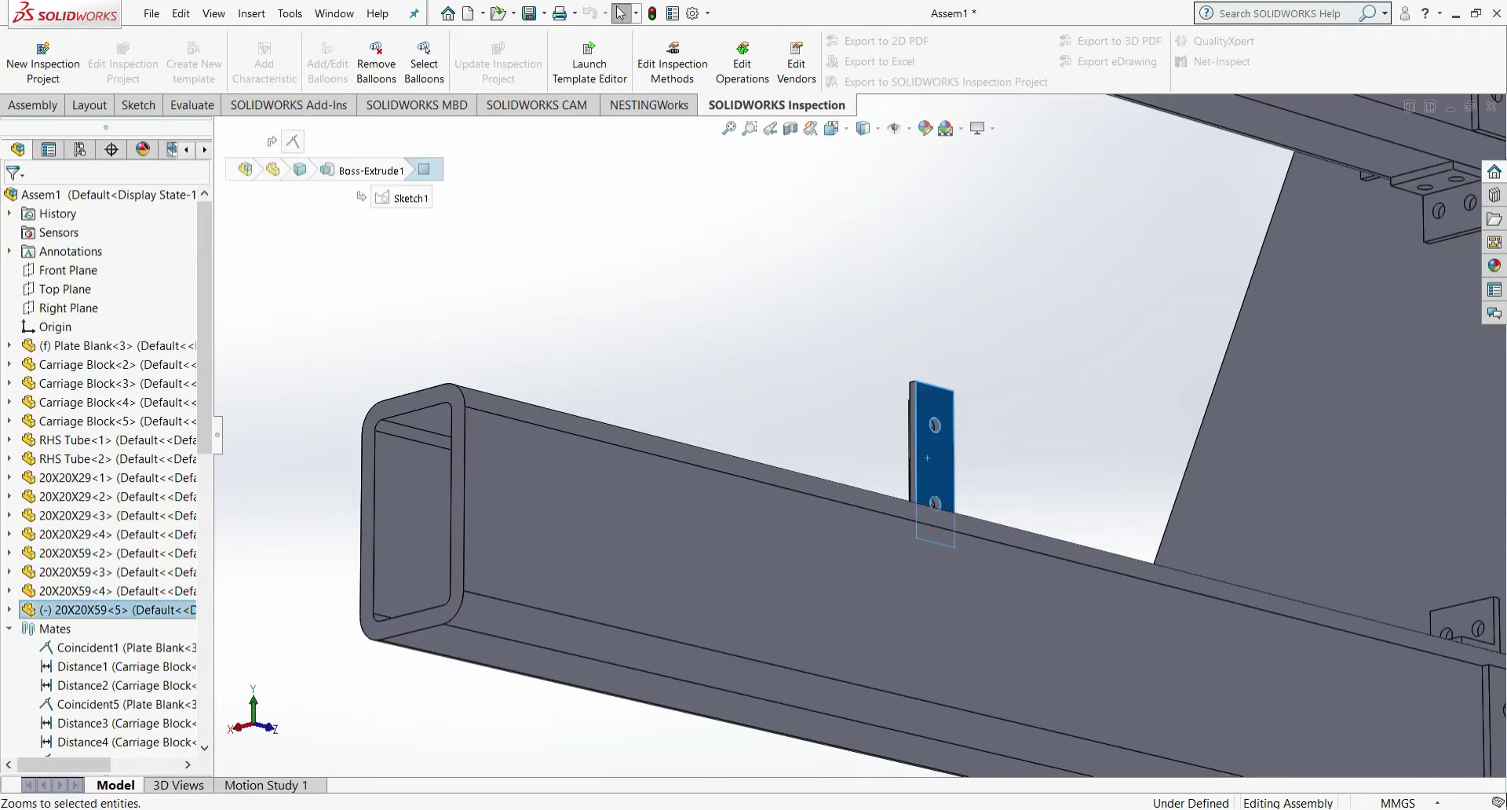
{"action": "left_click", "coordinate": [832, 128]}
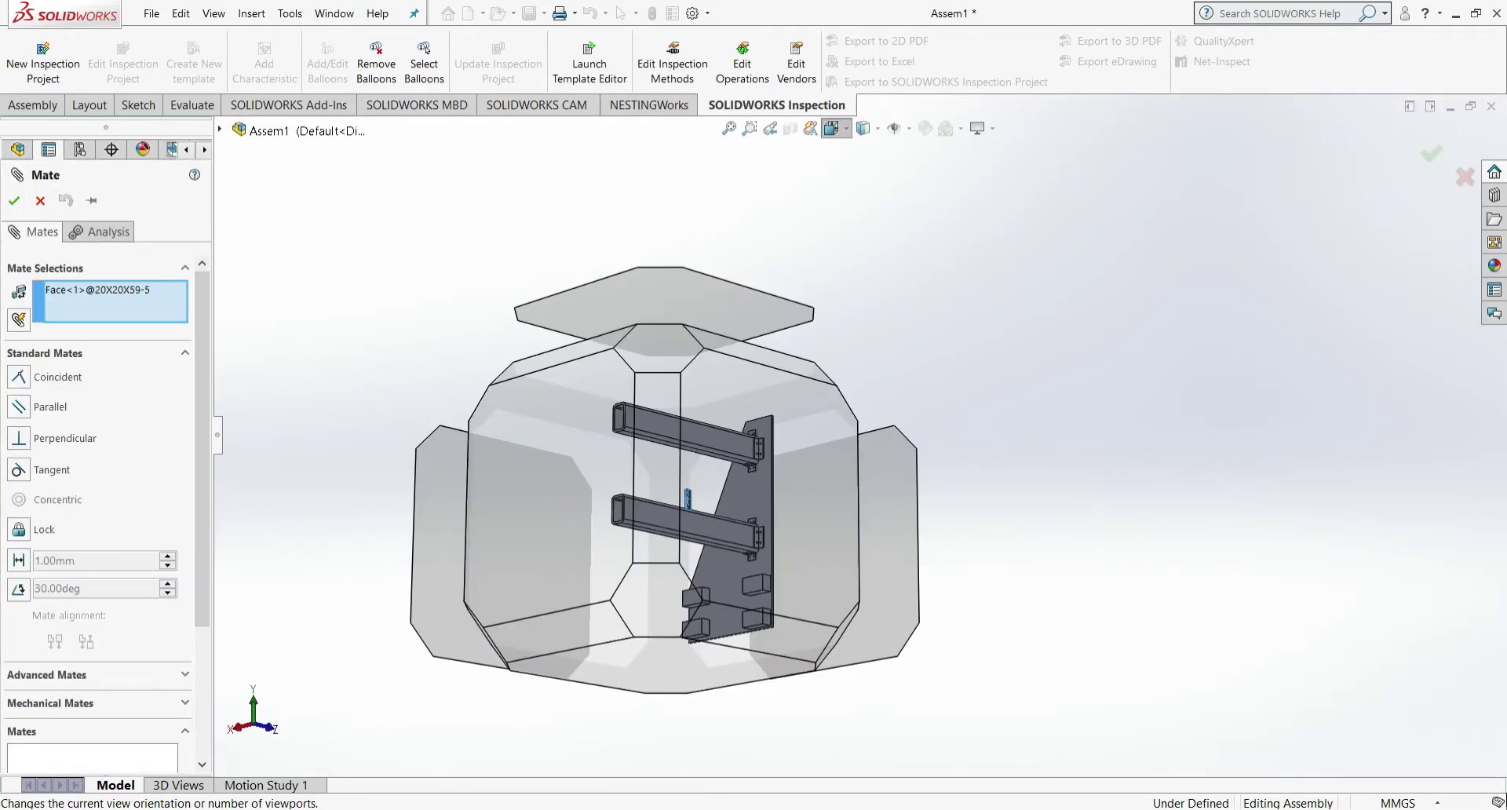
{"action": "left_click", "coordinate": [442, 542]}
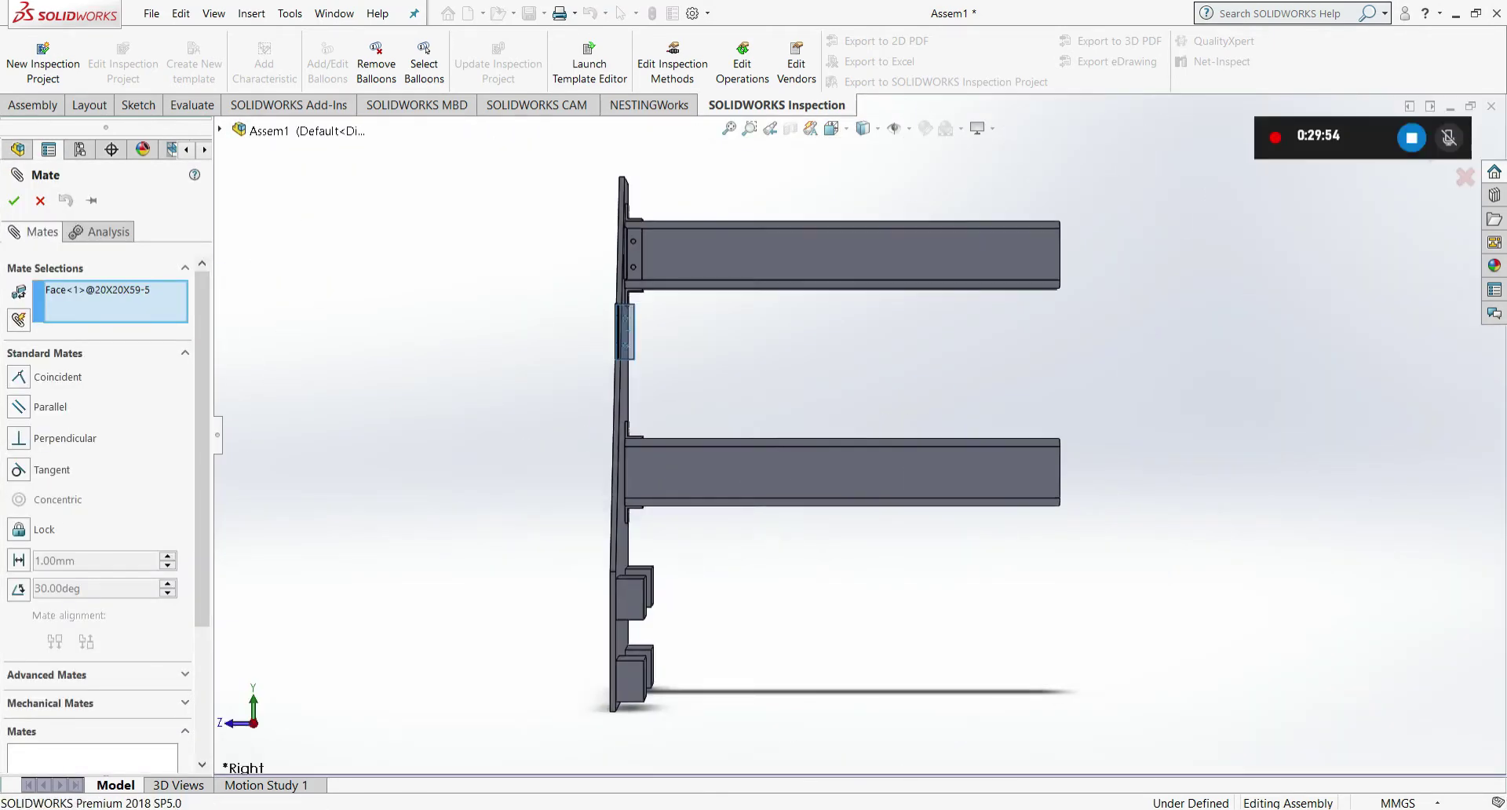
{"action": "left_click", "coordinate": [842, 473]}
{"action": "key", "text": "Return"}
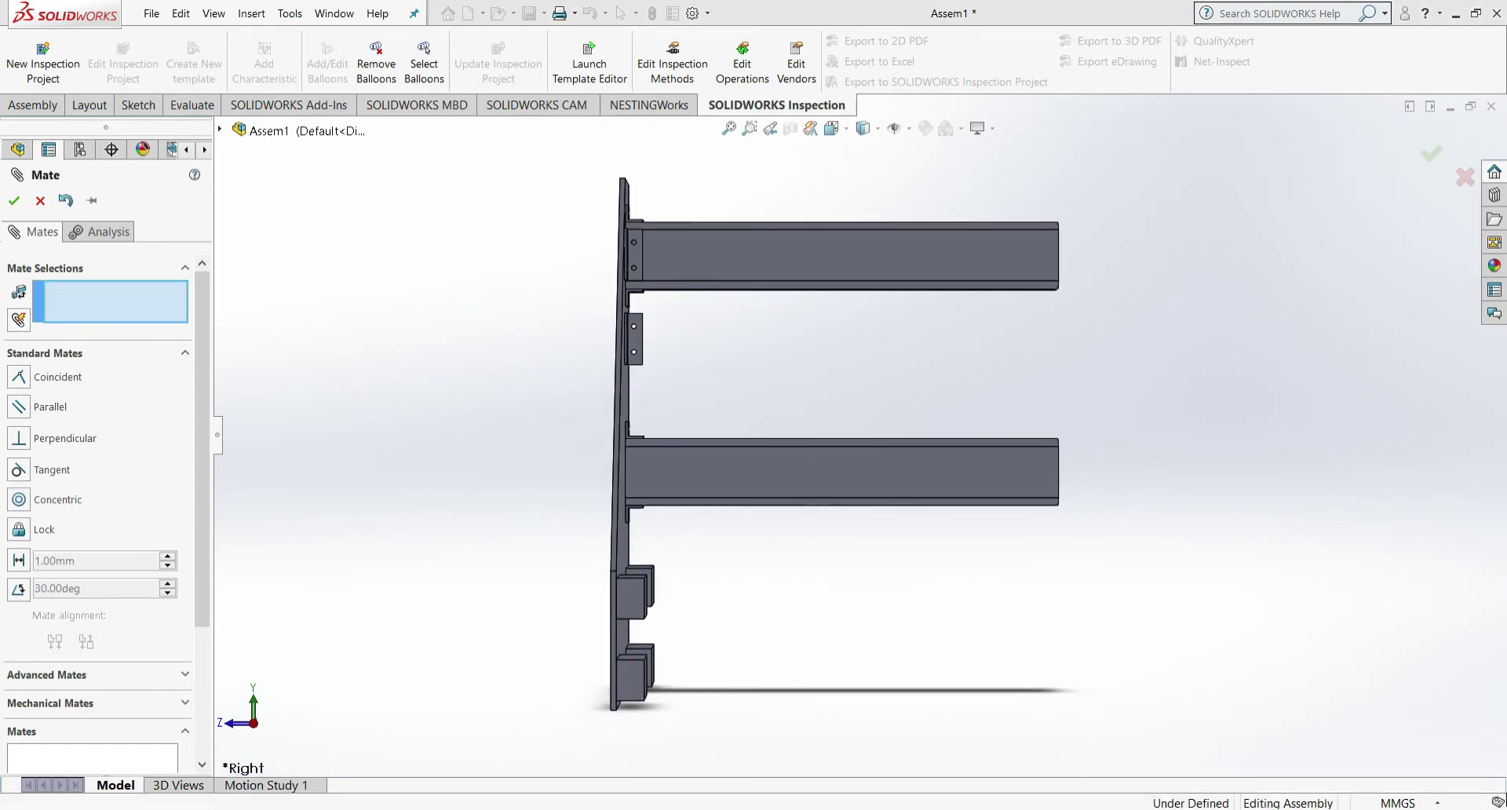
{"action": "key", "text": "Escape"}
- Add a coincident mate between the fourth bracket's top edge and the lower tube's upper long edge on the sloped-edge side
{"action": "left_click", "coordinate": [831, 128]}
{"action": "left_click", "coordinate": [816, 355]}
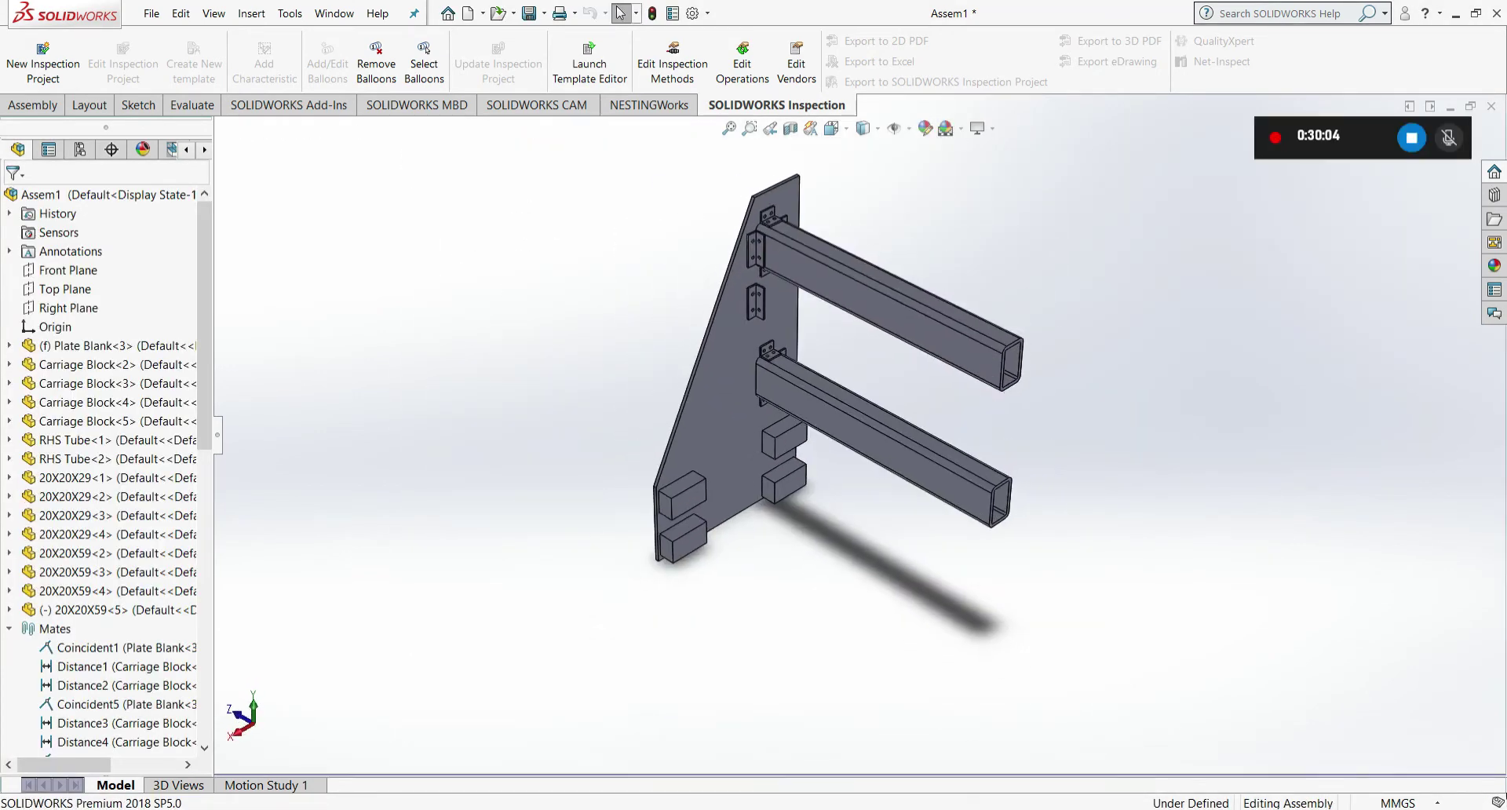
{"action": "scroll", "coordinate": [750, 282], "scroll_direction": "down", "scroll_amount": 8}
{"action": "left_click", "coordinate": [805, 302]}
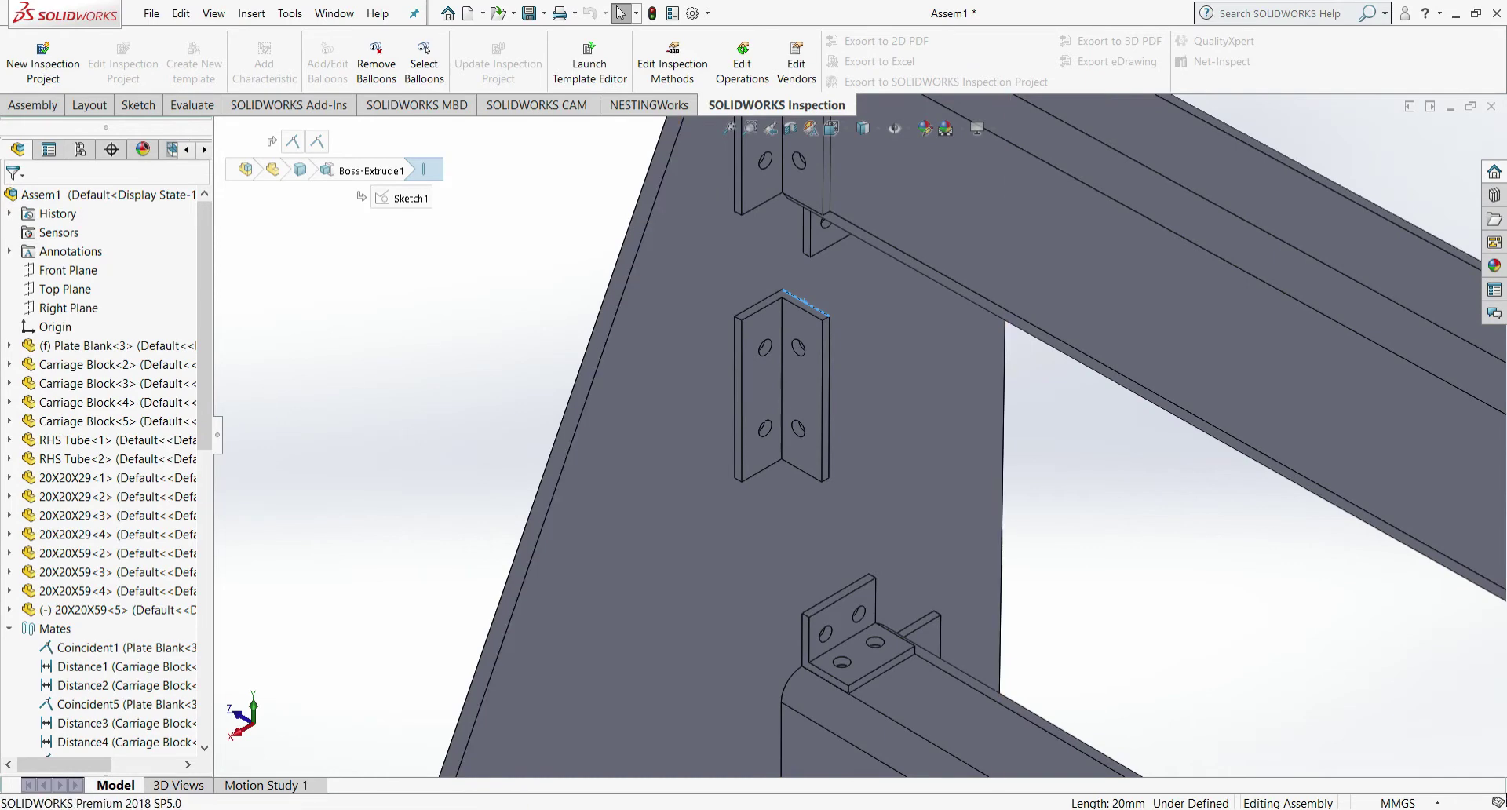
{"action": "key", "text": "m"}
{"action": "left_click", "coordinate": [821, 726]}
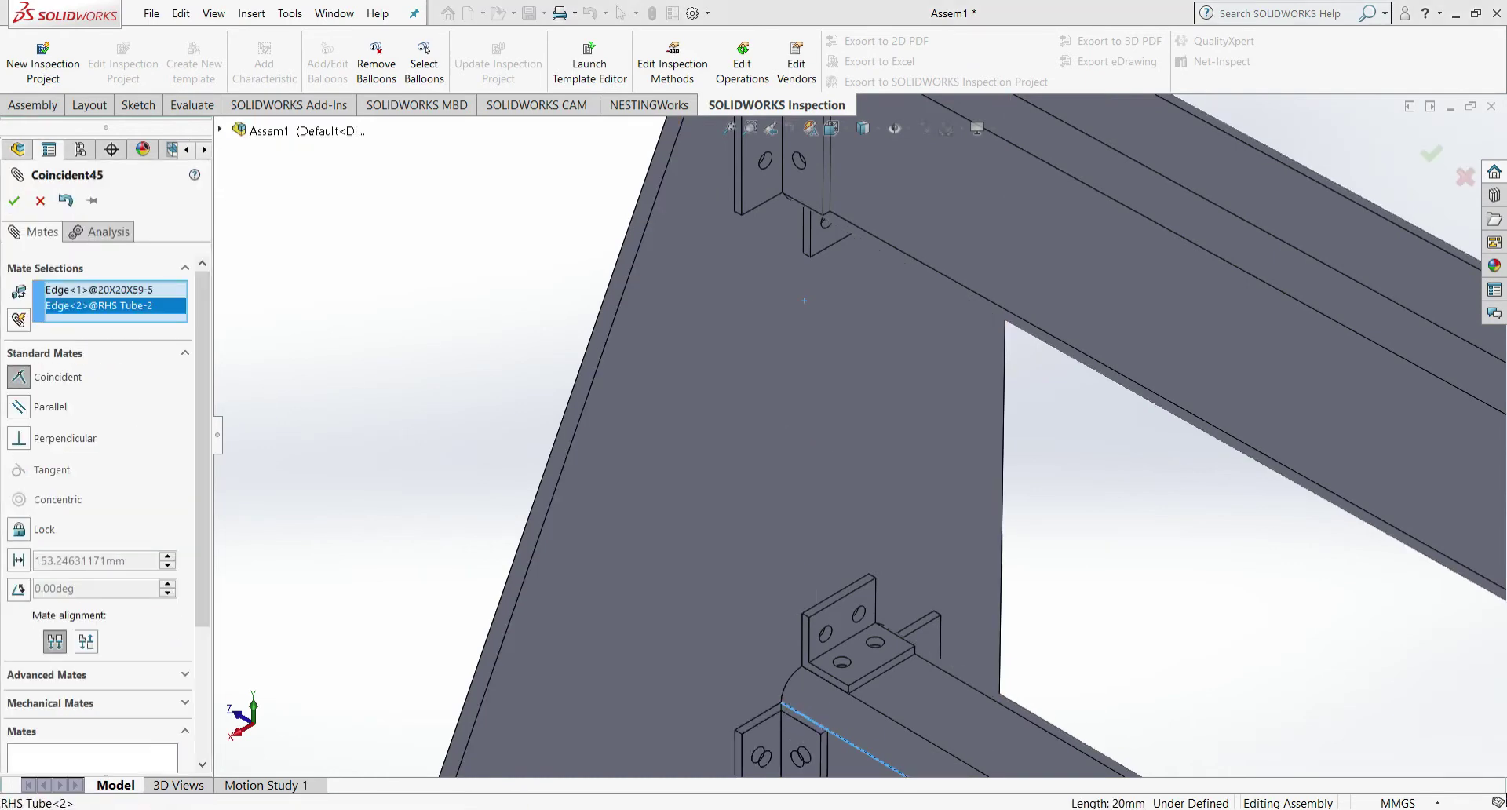
{"action": "key", "text": "Return"}
{"action": "key", "text": "Escape"}
{"action": "scroll", "coordinate": [847, 390], "scroll_direction": "down", "scroll_amount": 1}
{"action": "scroll", "coordinate": [847, 390], "scroll_direction": "up", "scroll_amount": 10}
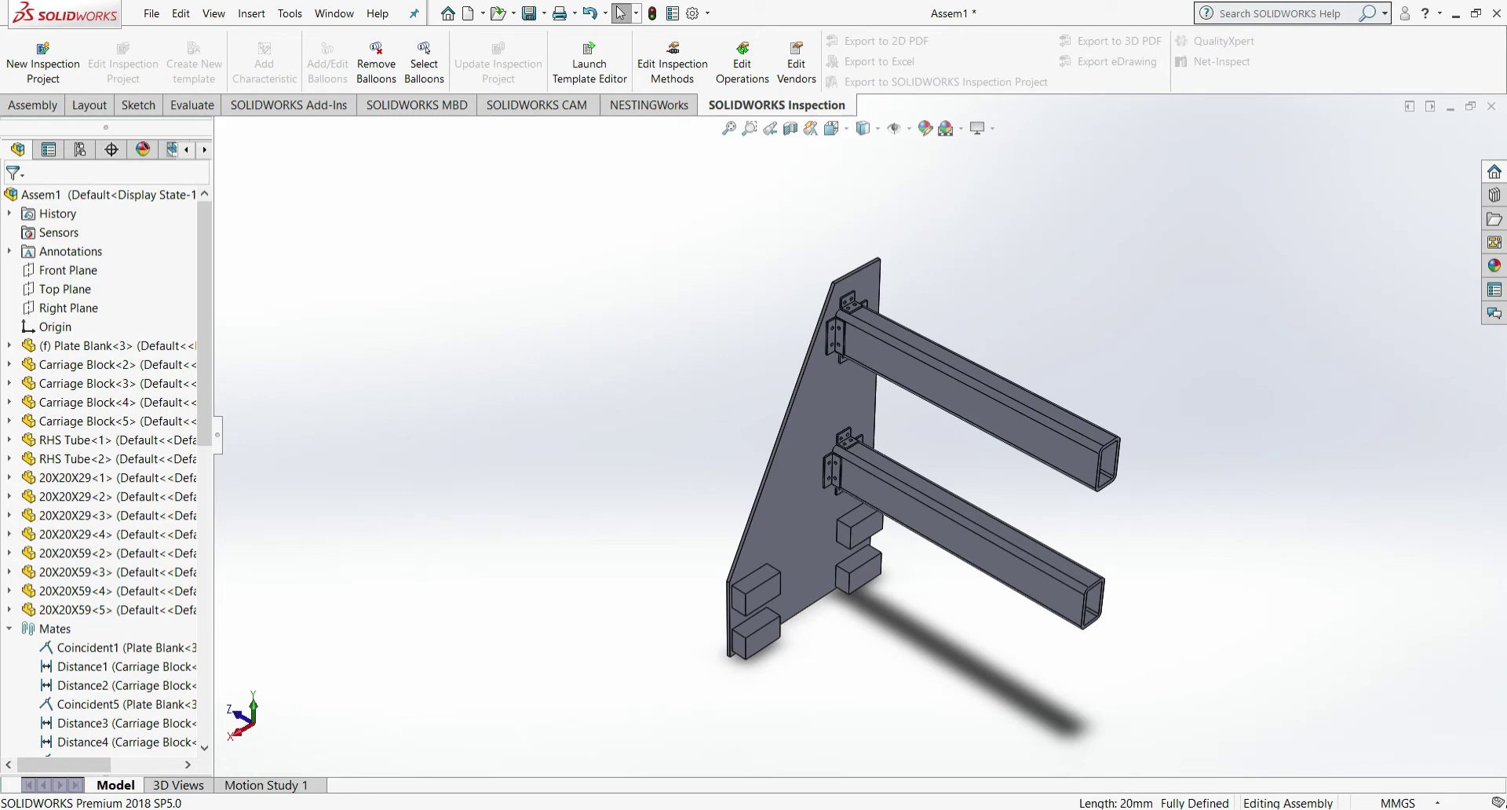
- Set up a slot in the assembly Hole Wizard using ANSI Metric drill size Ø5.5 and a 10 mm slot length
{"action": "left_click", "coordinate": [33, 105]}
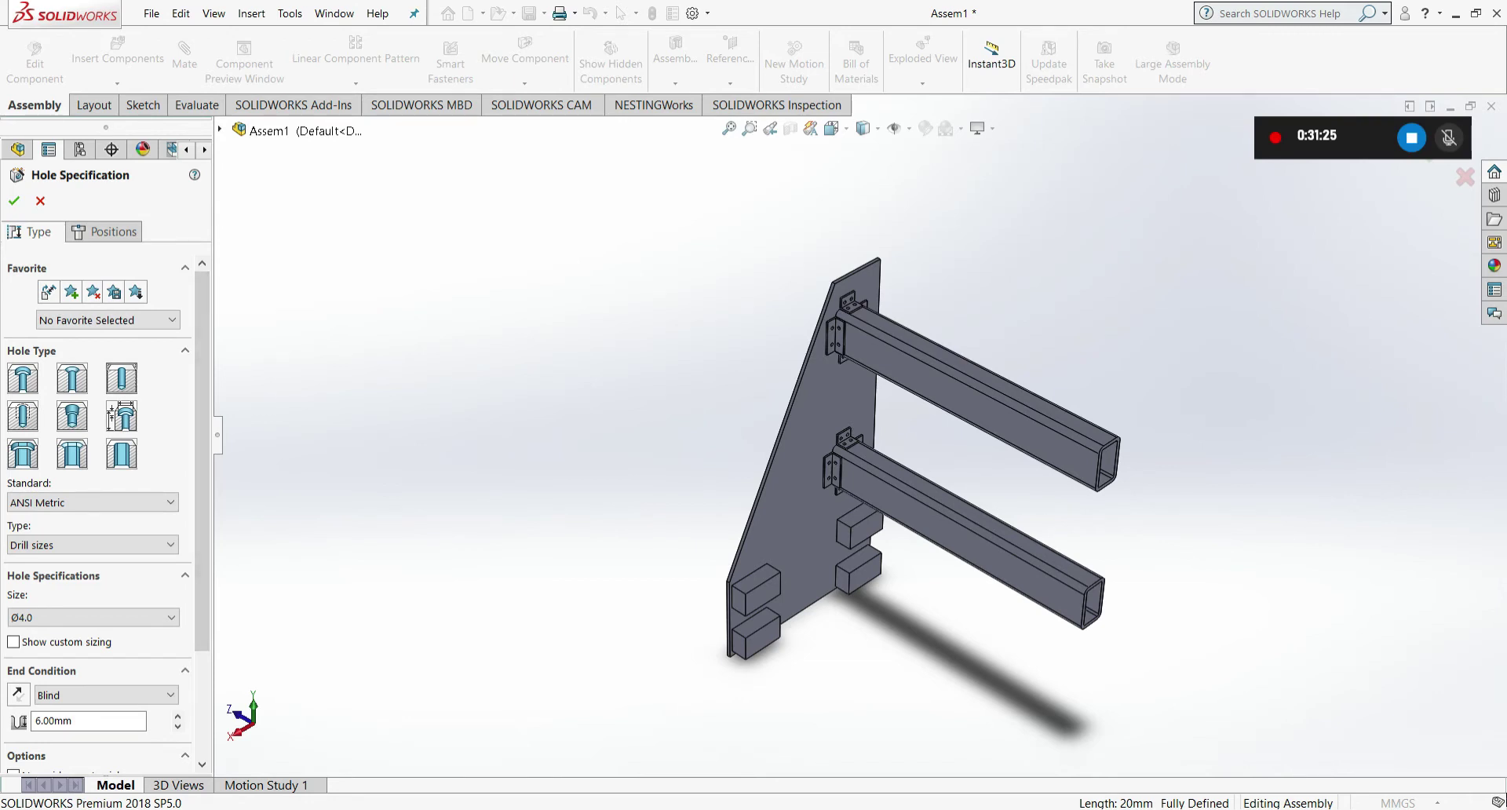
{"action": "left_click", "coordinate": [122, 454]}
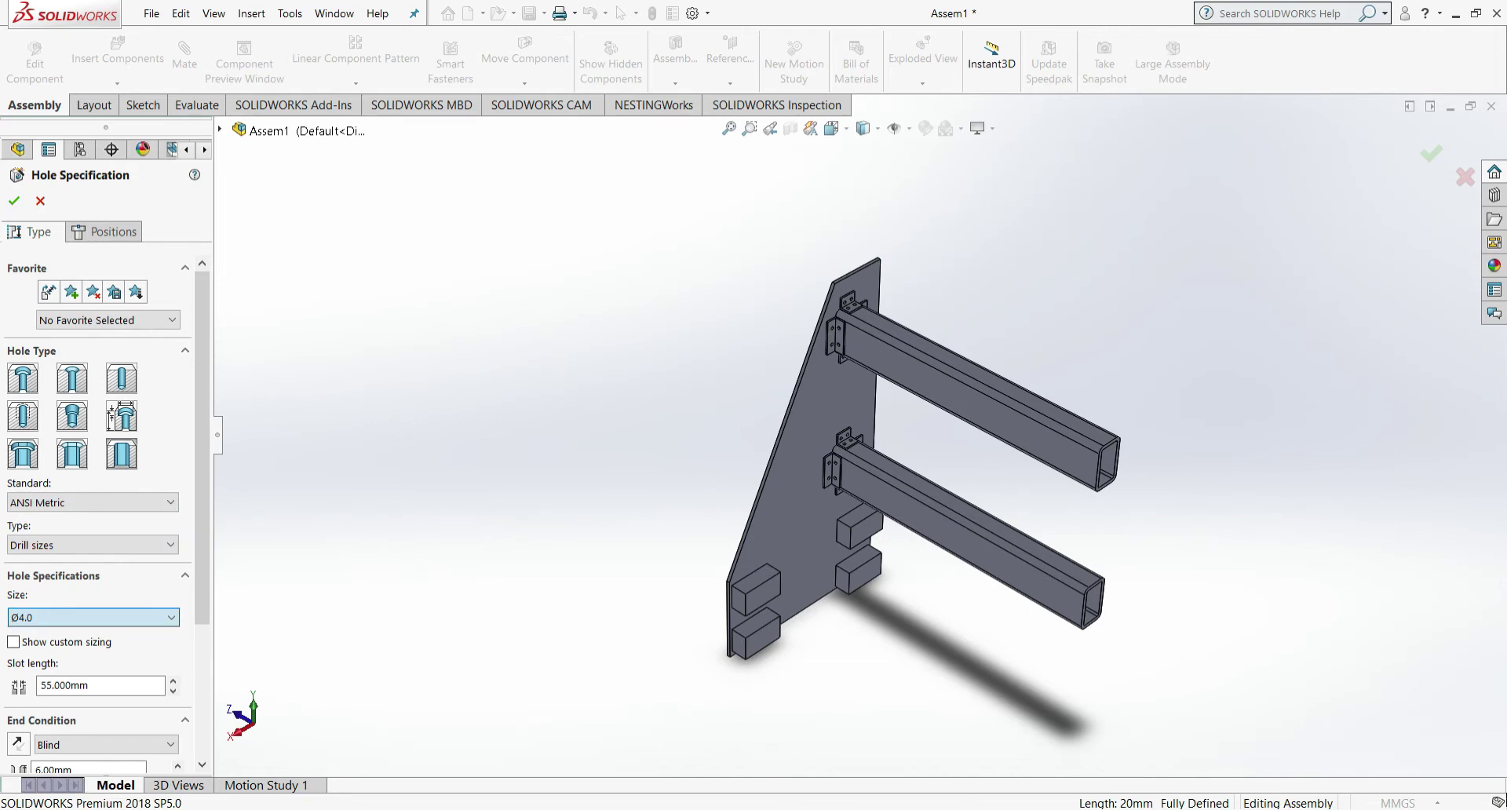
{"action": "left_click", "coordinate": [70, 643]}
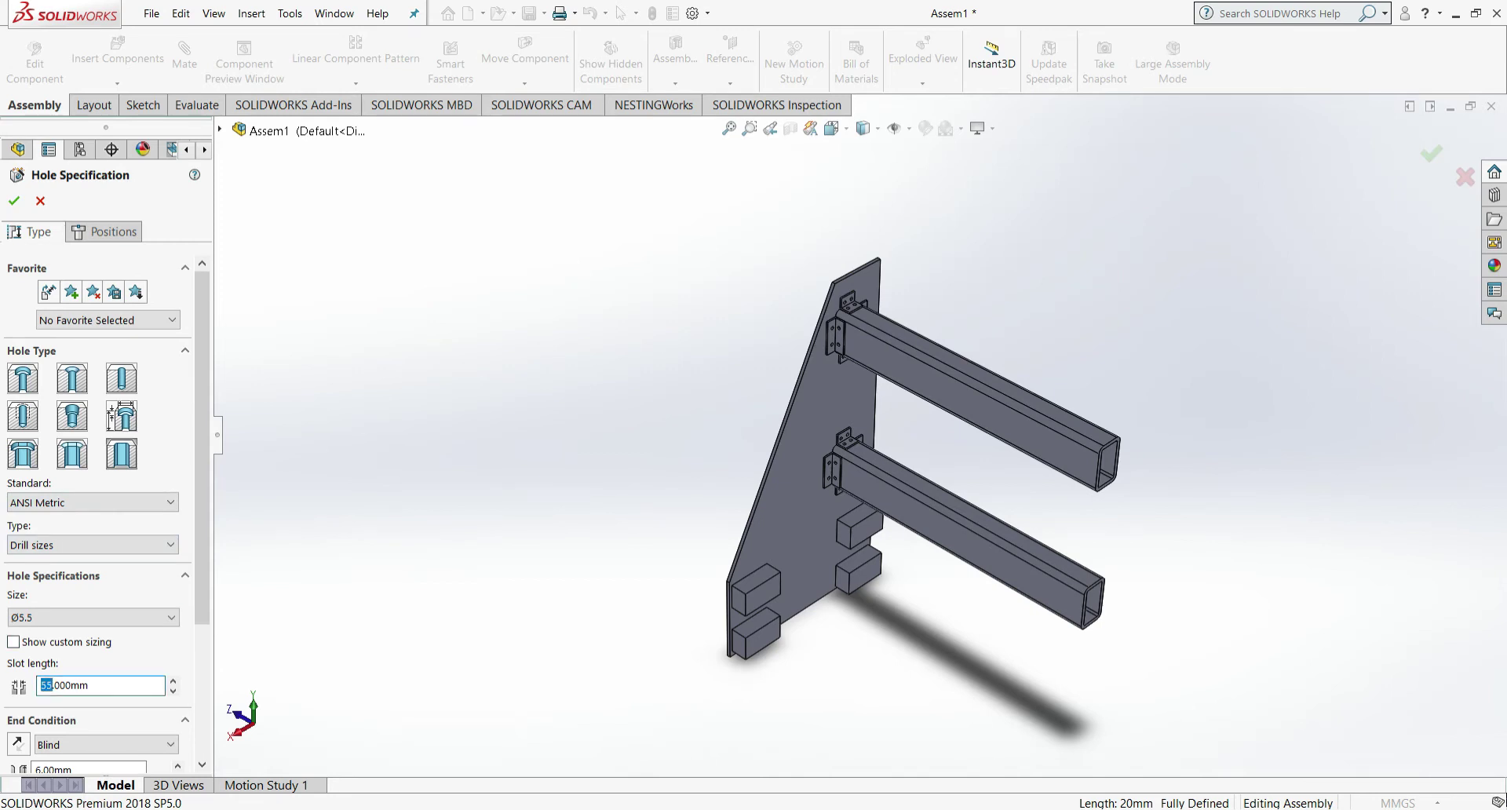
{"action": "scroll", "coordinate": [106, 569], "scroll_direction": "down", "scroll_amount": 3}
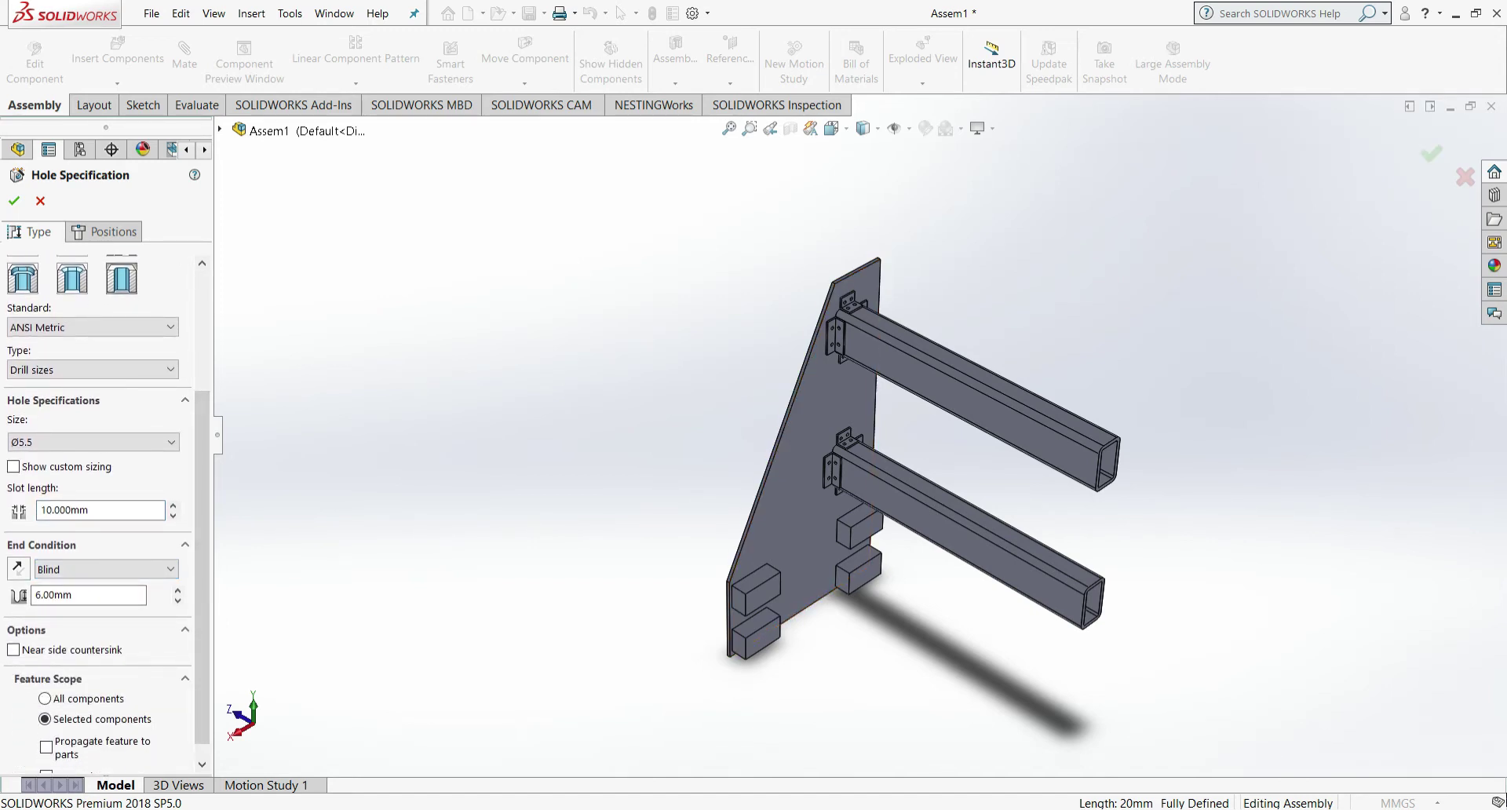
{"action": "scroll", "coordinate": [98, 471], "scroll_direction": "down", "scroll_amount": 1}
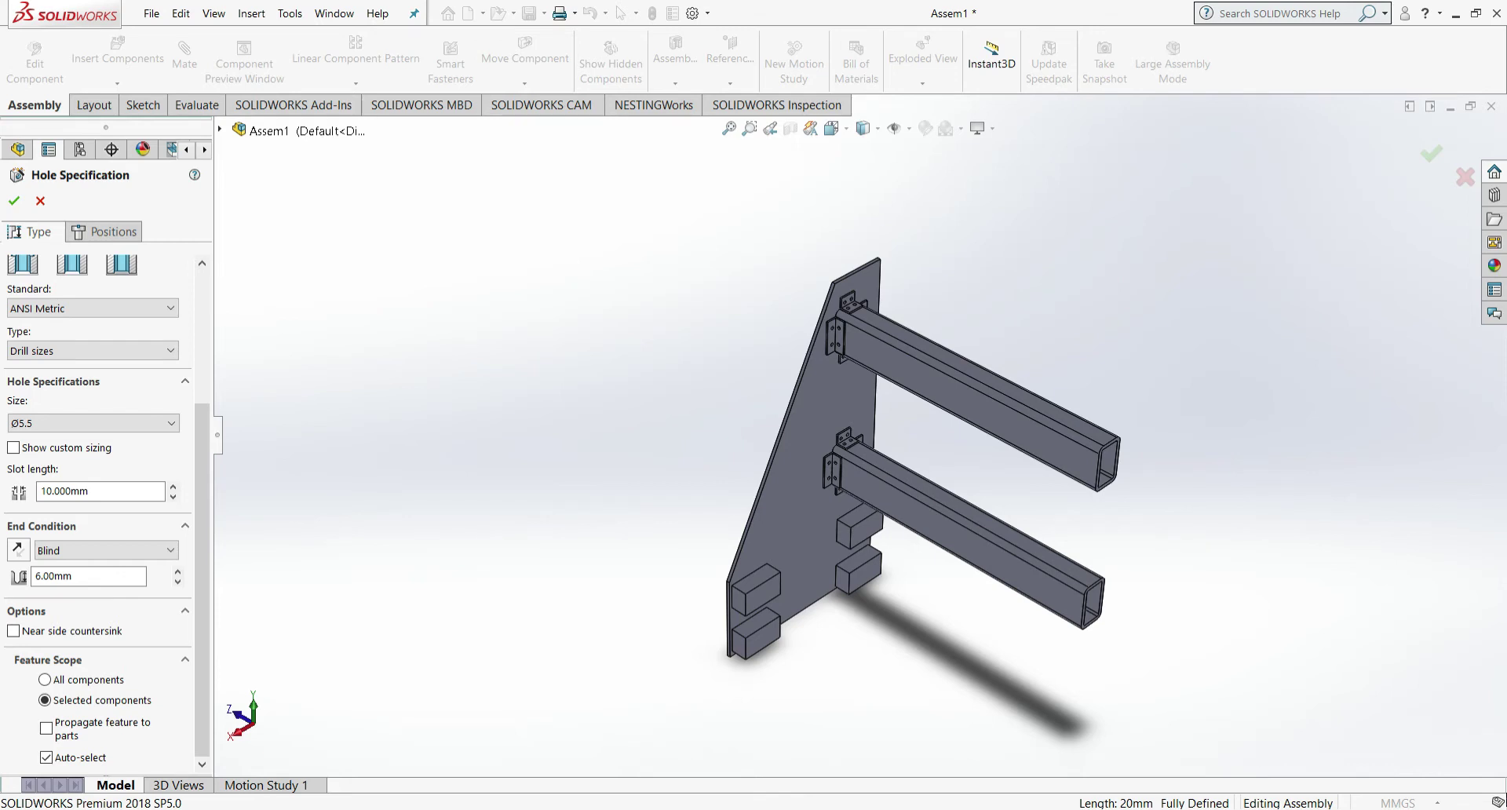
- Leave the slot placement and make the plate blank transparent in the front view
{"action": "left_click", "coordinate": [105, 232]}
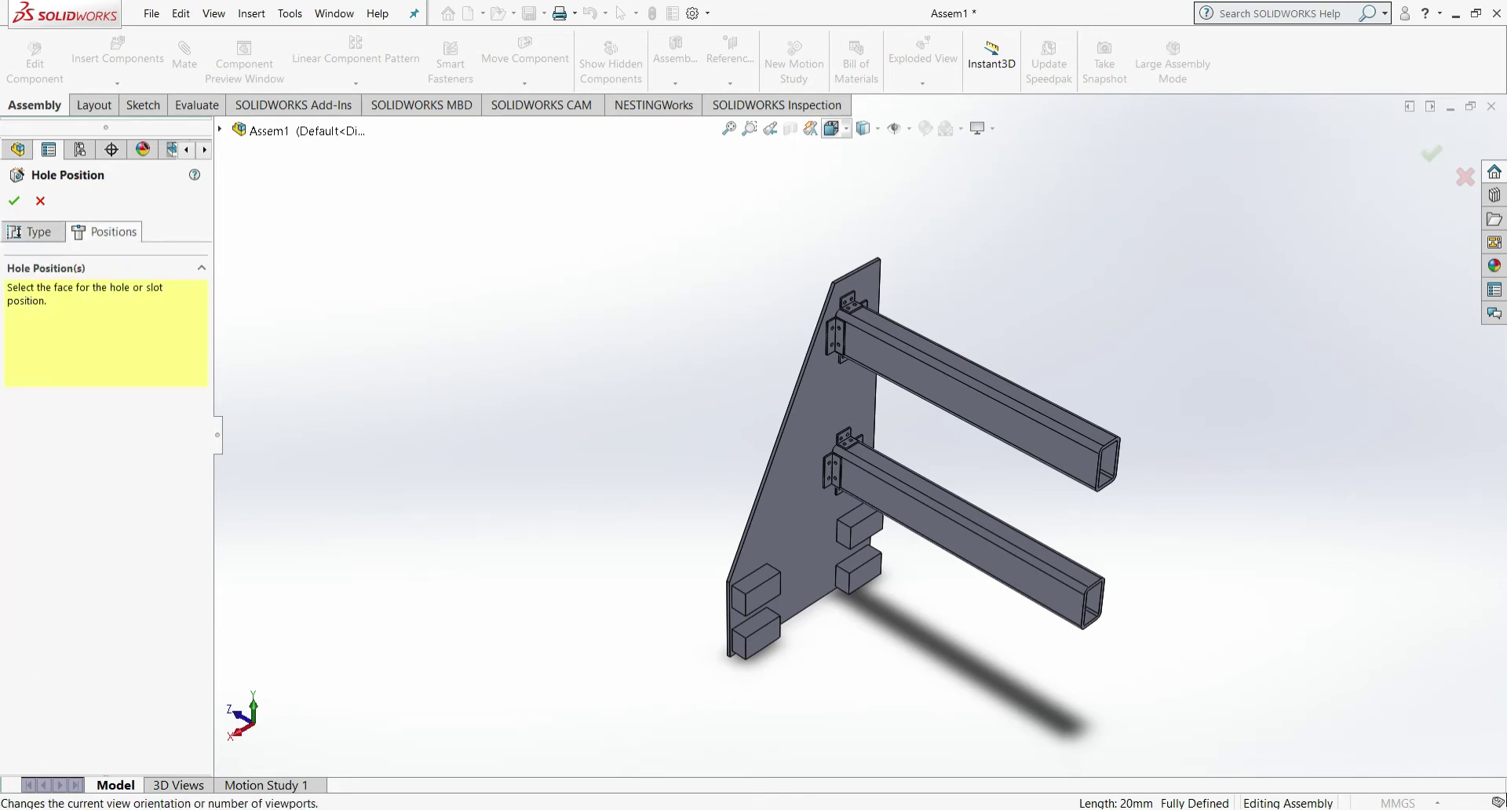
{"action": "left_click", "coordinate": [832, 128]}
{"action": "left_click", "coordinate": [488, 397]}
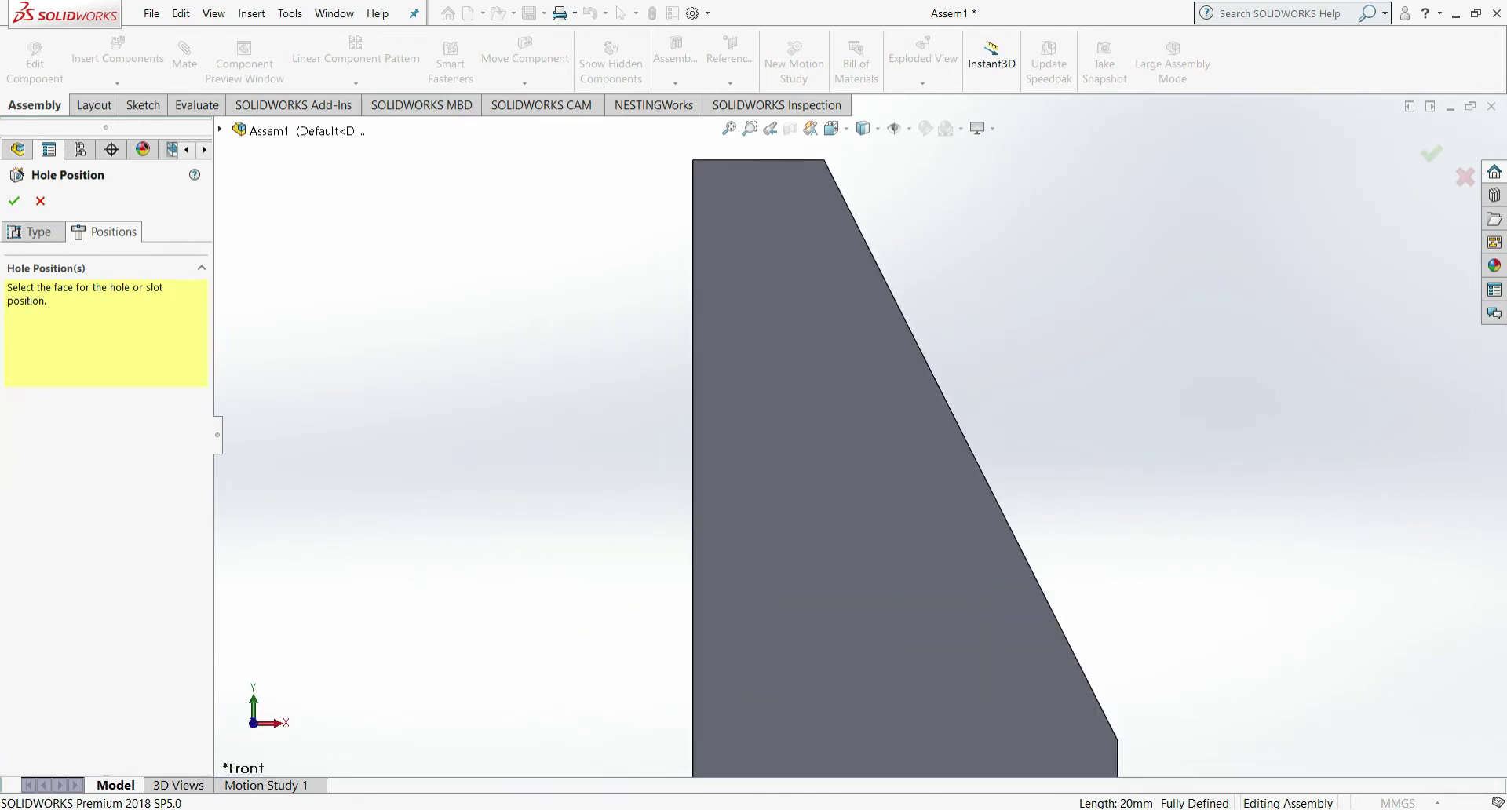
{"action": "left_click", "coordinate": [40, 200]}
{"action": "left_click", "coordinate": [836, 494]}
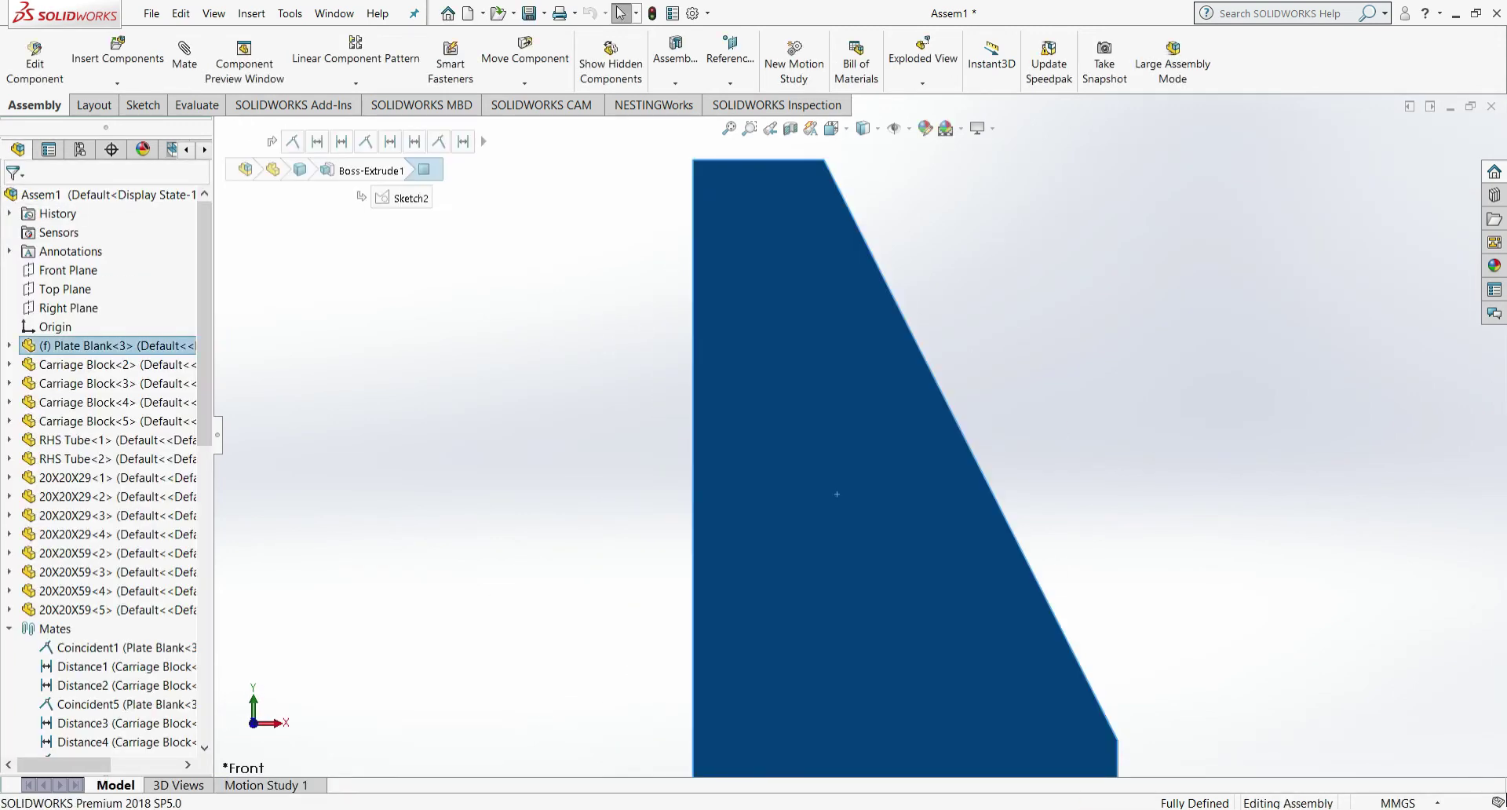
{"action": "left_click", "coordinate": [837, 494]}
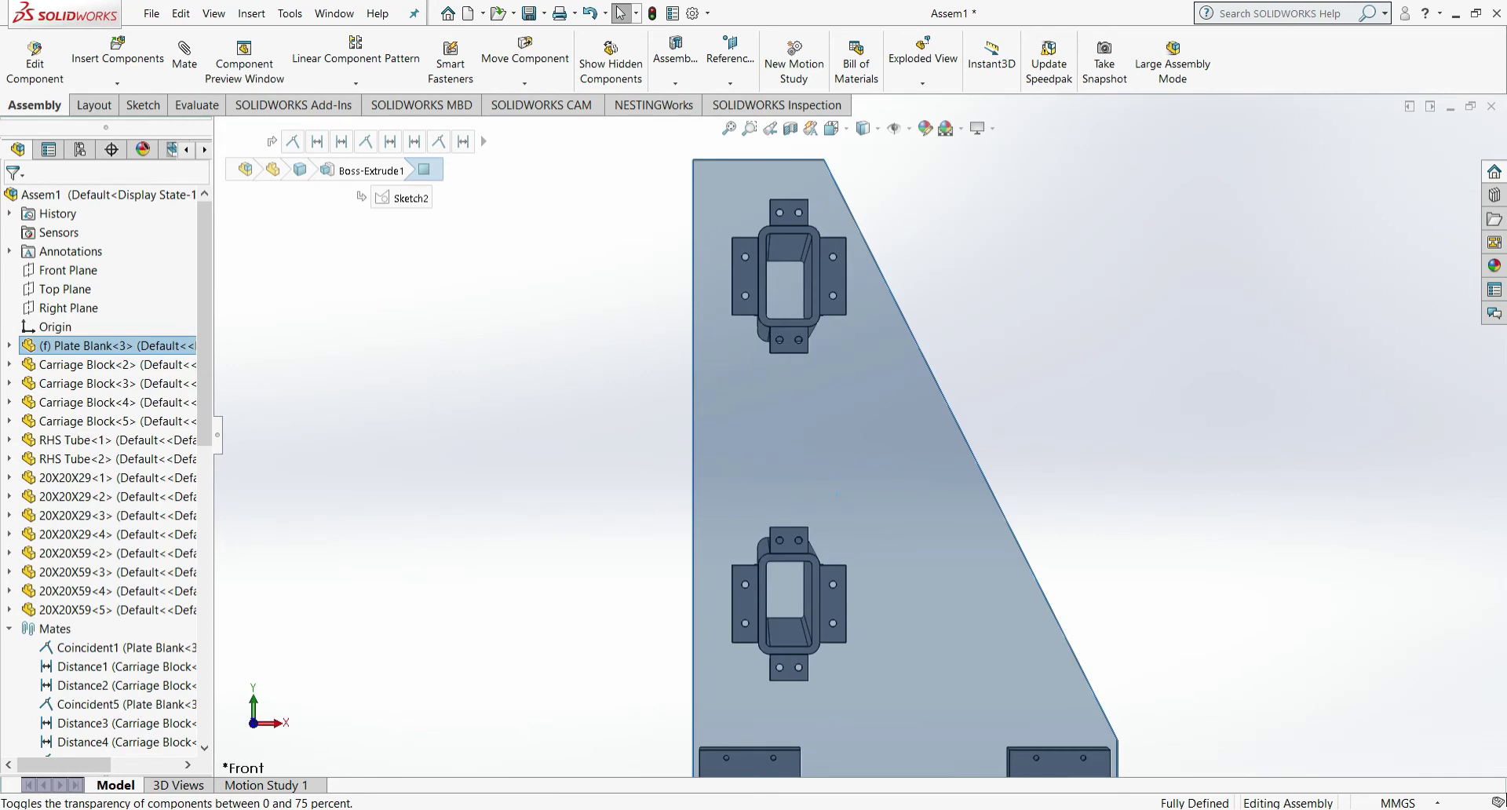
- Restart the Ø5.5 slot on the plate blank's face and place slots centred on both holes of the bracket above the upper tube
{"action": "scroll", "coordinate": [851, 240], "scroll_direction": "down", "scroll_amount": 2}
{"action": "scroll", "coordinate": [837, 393], "scroll_direction": "up", "scroll_amount": 3}
{"action": "scroll", "coordinate": [788, 463], "scroll_direction": "down", "scroll_amount": 3}
{"action": "scroll", "coordinate": [828, 408], "scroll_direction": "up", "scroll_amount": 3}
{"action": "scroll", "coordinate": [872, 262], "scroll_direction": "down", "scroll_amount": 4}
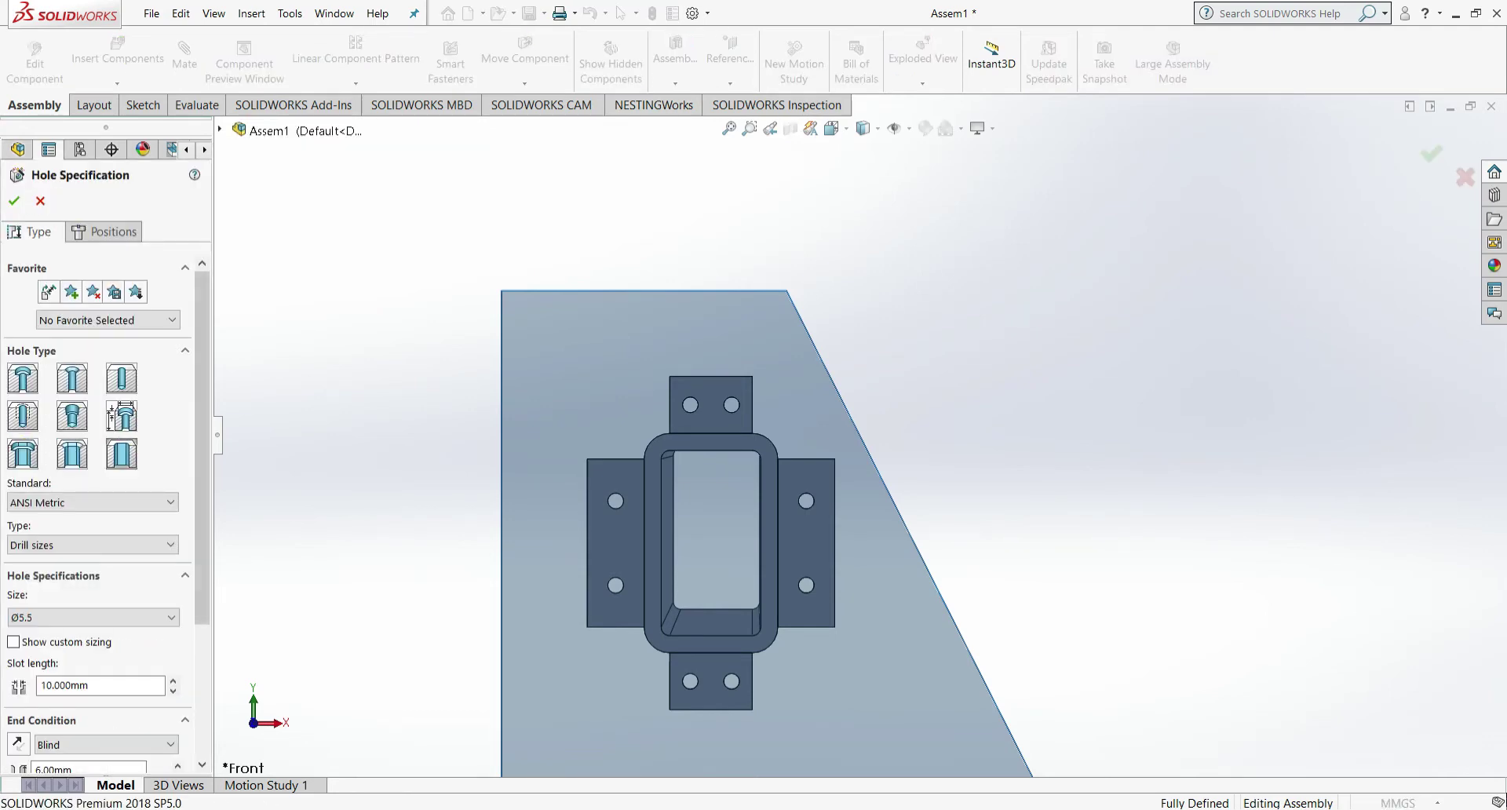
{"action": "left_click", "coordinate": [106, 232]}
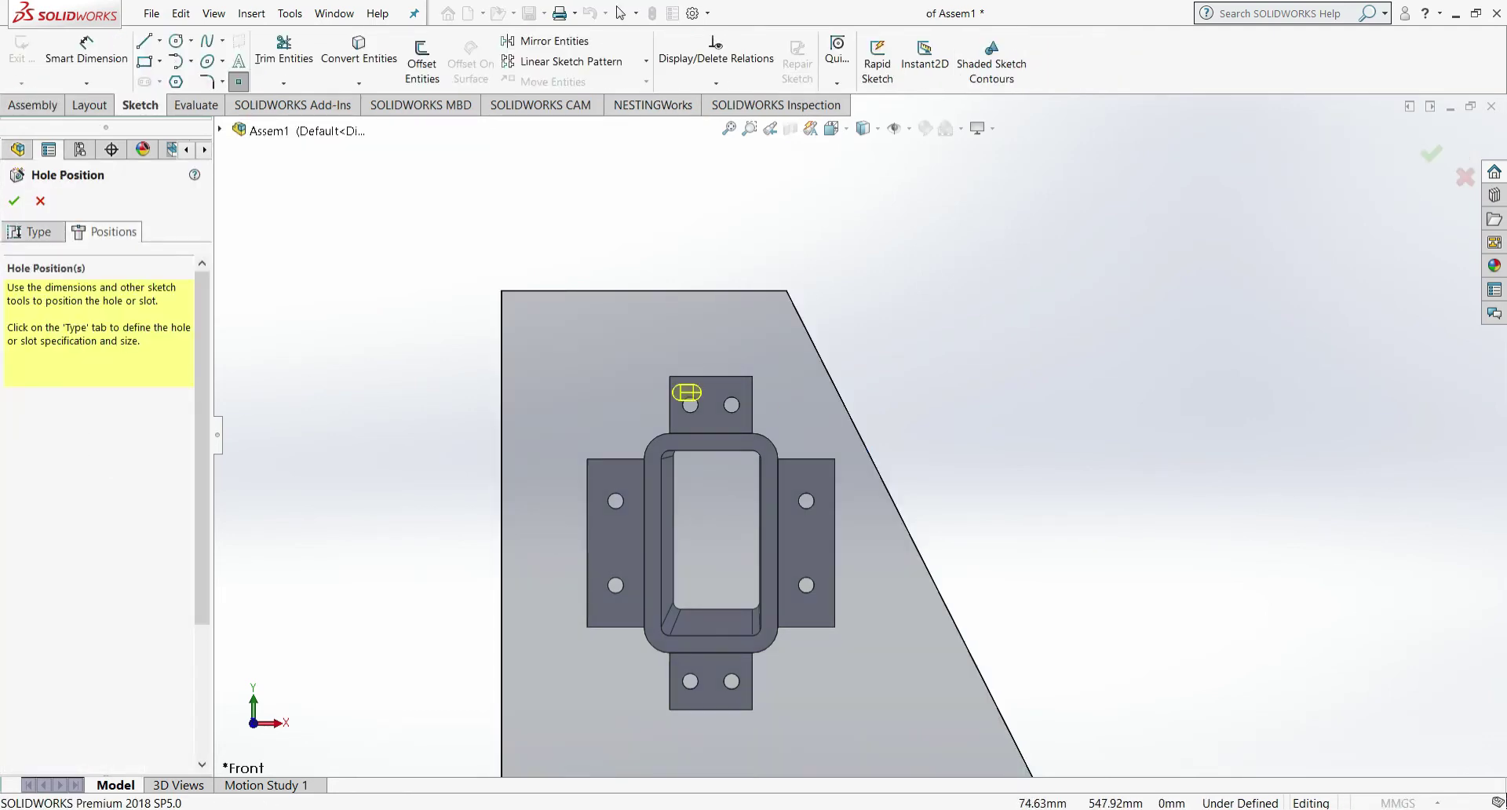
{"action": "scroll", "coordinate": [694, 404], "scroll_direction": "up", "scroll_amount": 5}
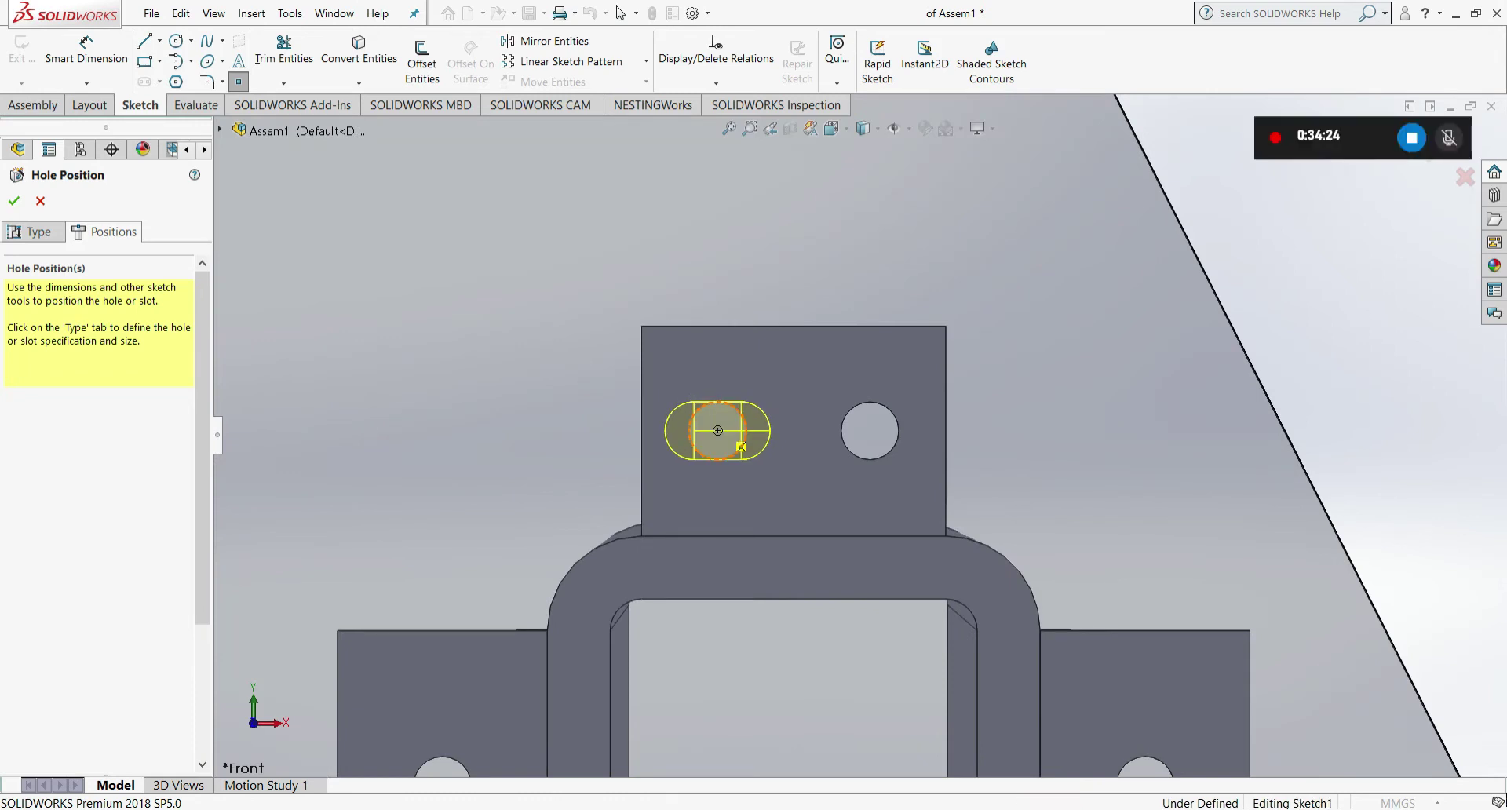
{"action": "left_click", "coordinate": [741, 446]}
{"action": "left_click", "coordinate": [895, 445]}
- Place slots centred on the four holes of the two 20X20X59 brackets beside the upper tube
{"action": "scroll", "coordinate": [863, 439], "scroll_direction": "up", "scroll_amount": 5}
{"action": "scroll", "coordinate": [769, 522], "scroll_direction": "down", "scroll_amount": 5}
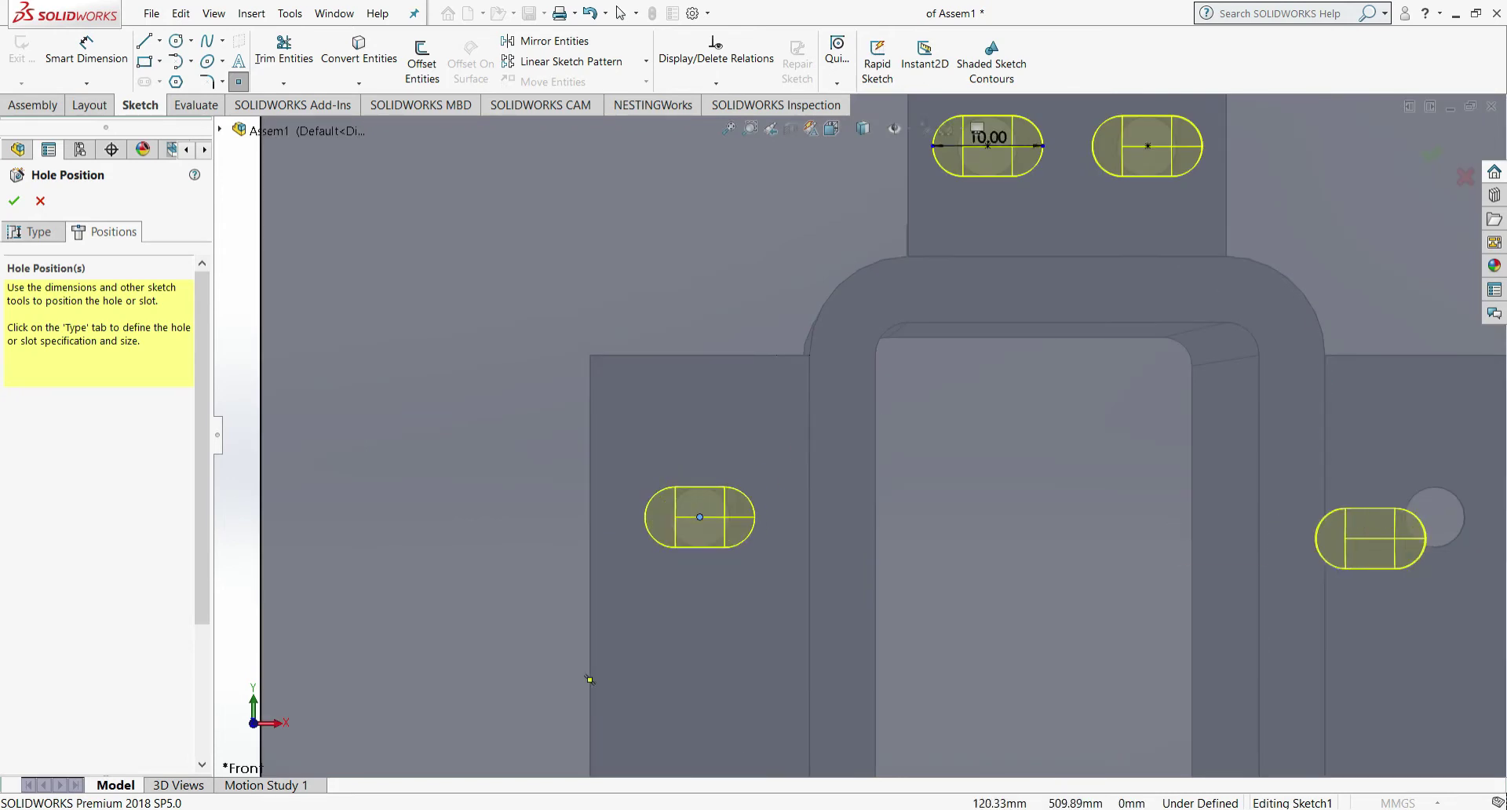
{"action": "scroll", "coordinate": [1444, 527], "scroll_direction": "up", "scroll_amount": 3}
{"action": "scroll", "coordinate": [1120, 472], "scroll_direction": "down", "scroll_amount": 6}
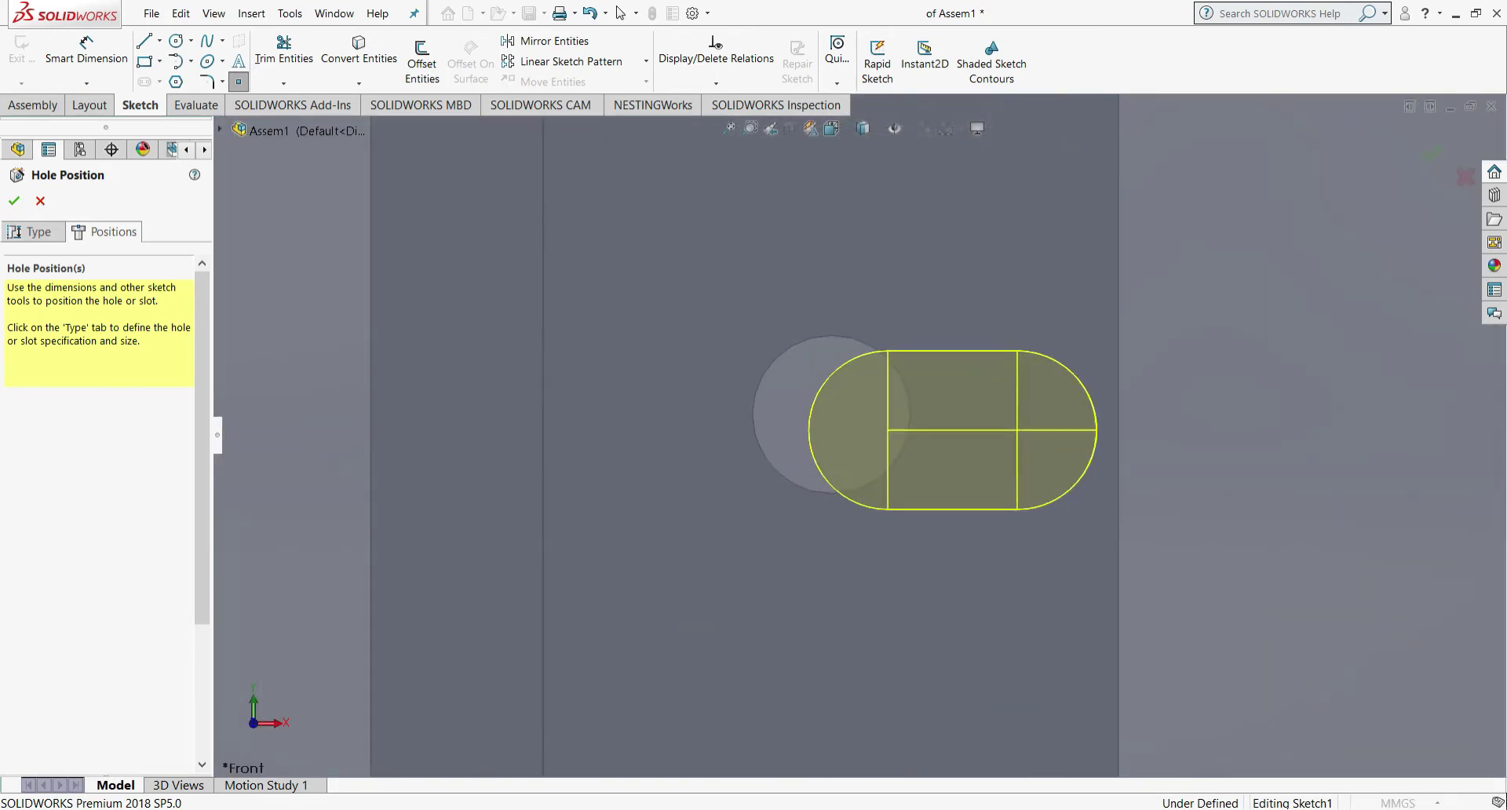
{"action": "left_click", "coordinate": [830, 414]}
{"action": "scroll", "coordinate": [848, 430], "scroll_direction": "down", "scroll_amount": 3}
{"action": "scroll", "coordinate": [848, 434], "scroll_direction": "up", "scroll_amount": 5}
{"action": "scroll", "coordinate": [838, 430], "scroll_direction": "up", "scroll_amount": 3}
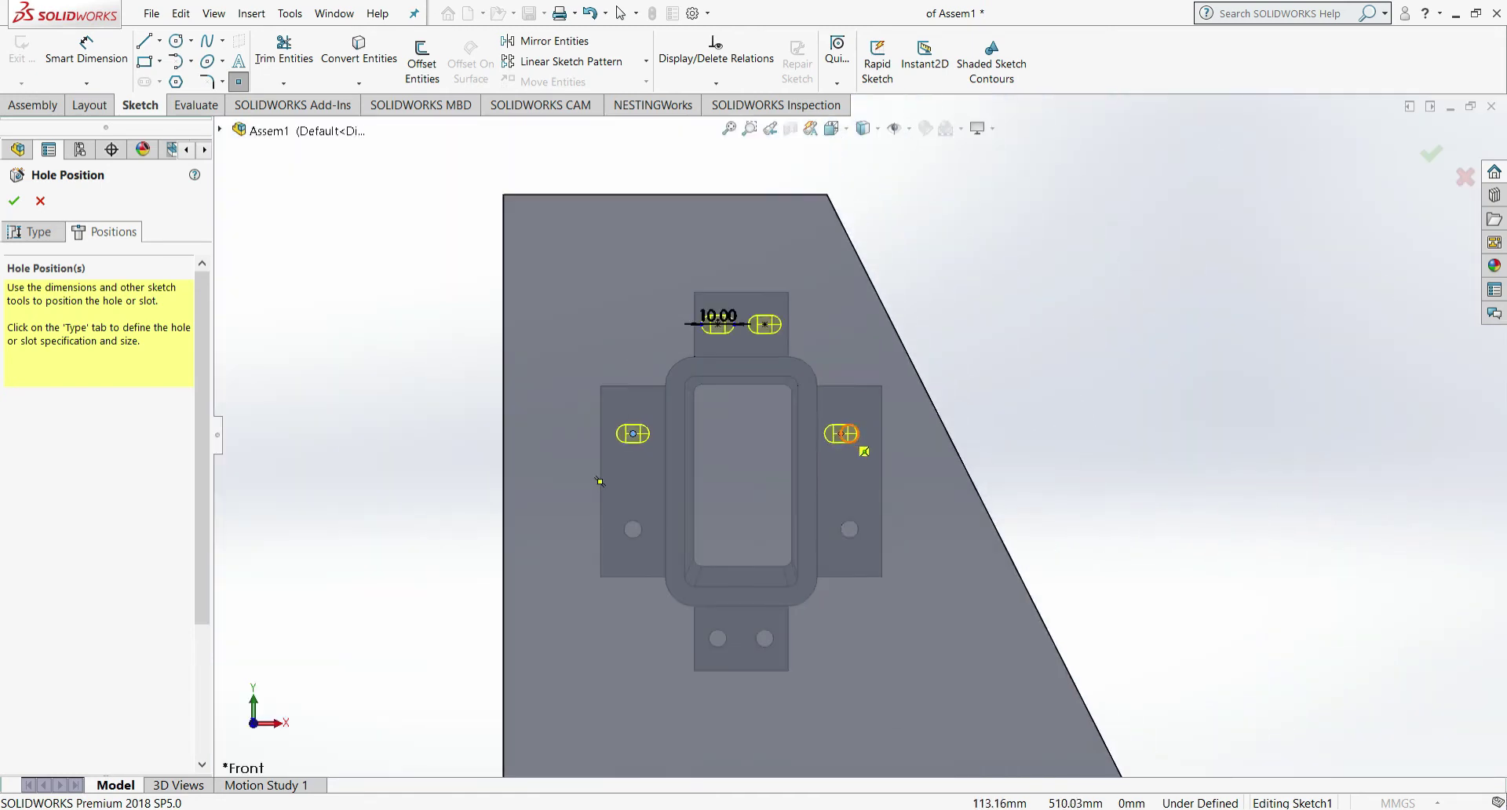
{"action": "scroll", "coordinate": [863, 510], "scroll_direction": "down", "scroll_amount": 5}
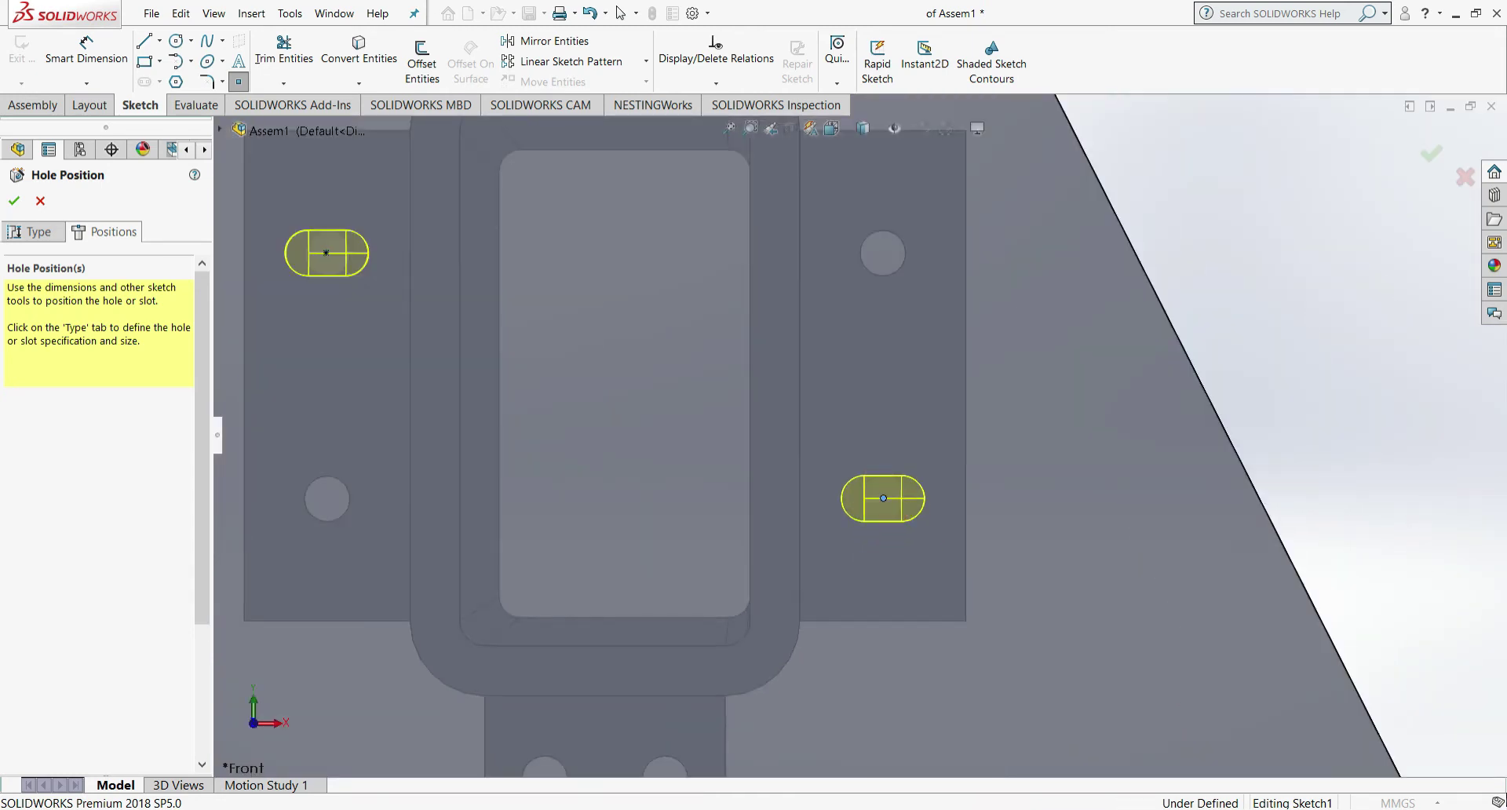
{"action": "left_click", "coordinate": [883, 497]}
{"action": "left_click", "coordinate": [883, 253]}
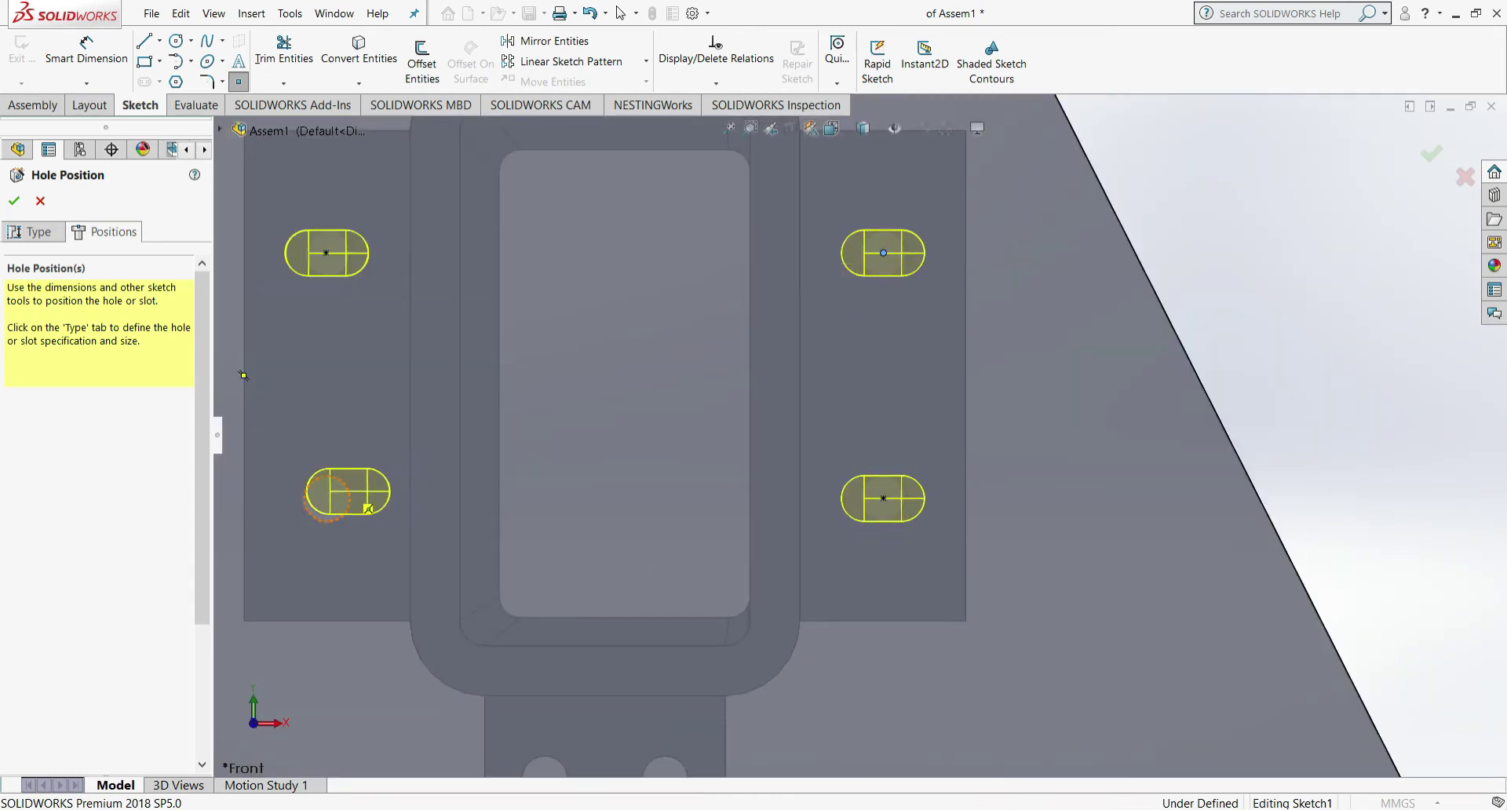
{"action": "left_click", "coordinate": [326, 498]}
- Place slots centred on both holes of the bracket below the upper tube and finish the slot feature
{"action": "scroll", "coordinate": [860, 353], "scroll_direction": "up", "scroll_amount": 3}
{"action": "scroll", "coordinate": [789, 638], "scroll_direction": "down", "scroll_amount": 6}
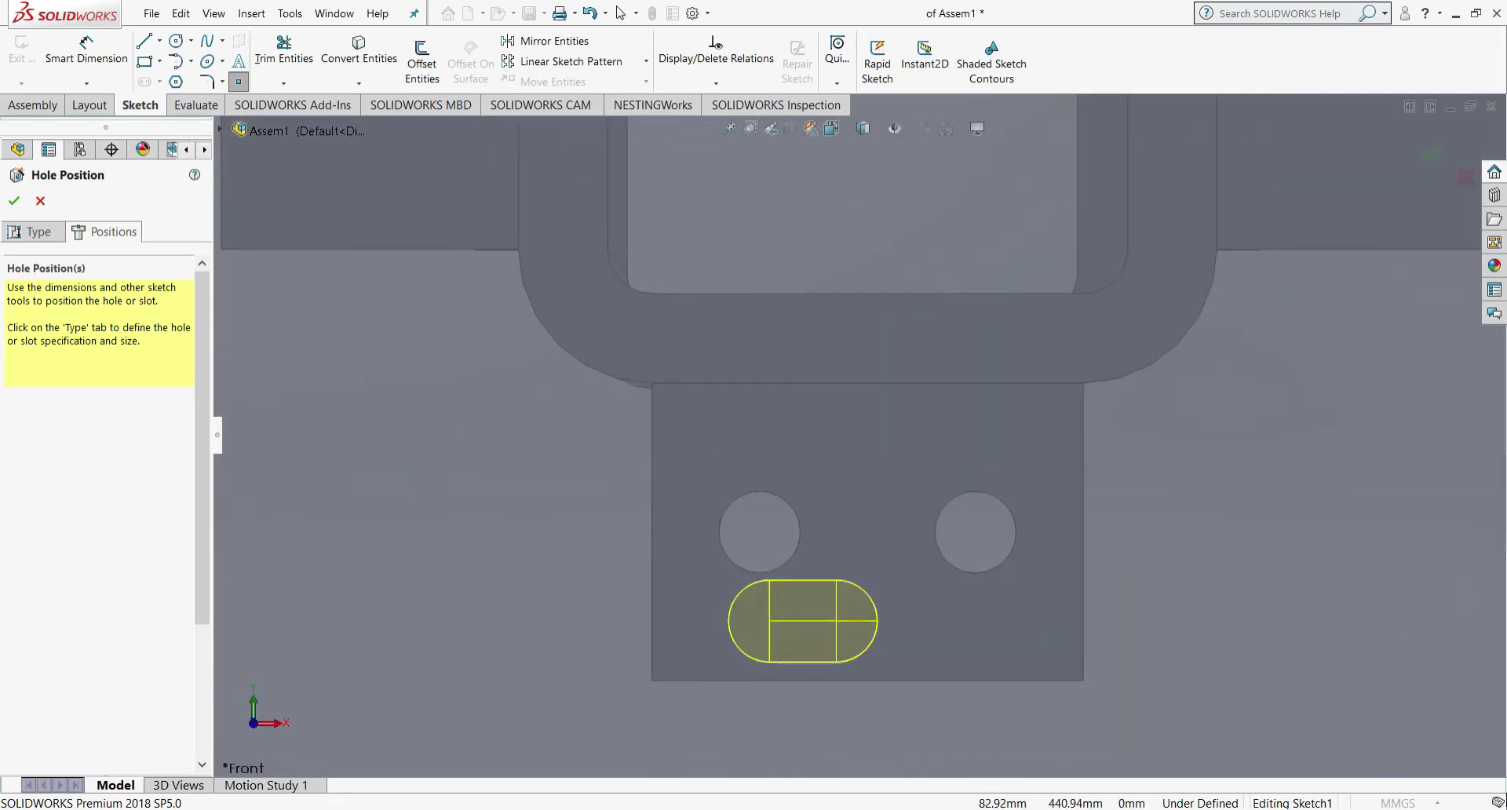
{"action": "left_click", "coordinate": [759, 532]}
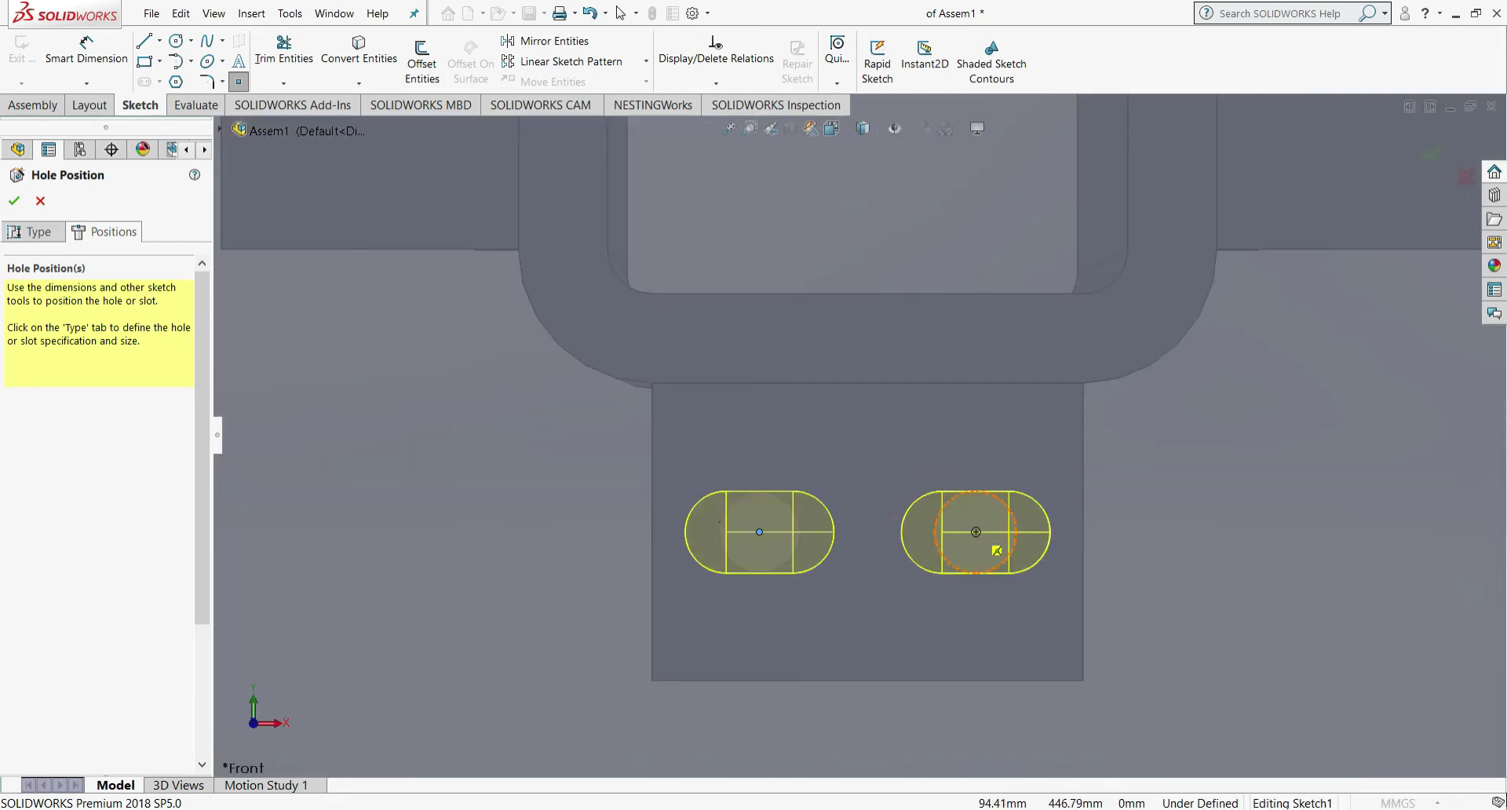
{"action": "left_click", "coordinate": [975, 532]}
{"action": "left_click", "coordinate": [14, 201]}
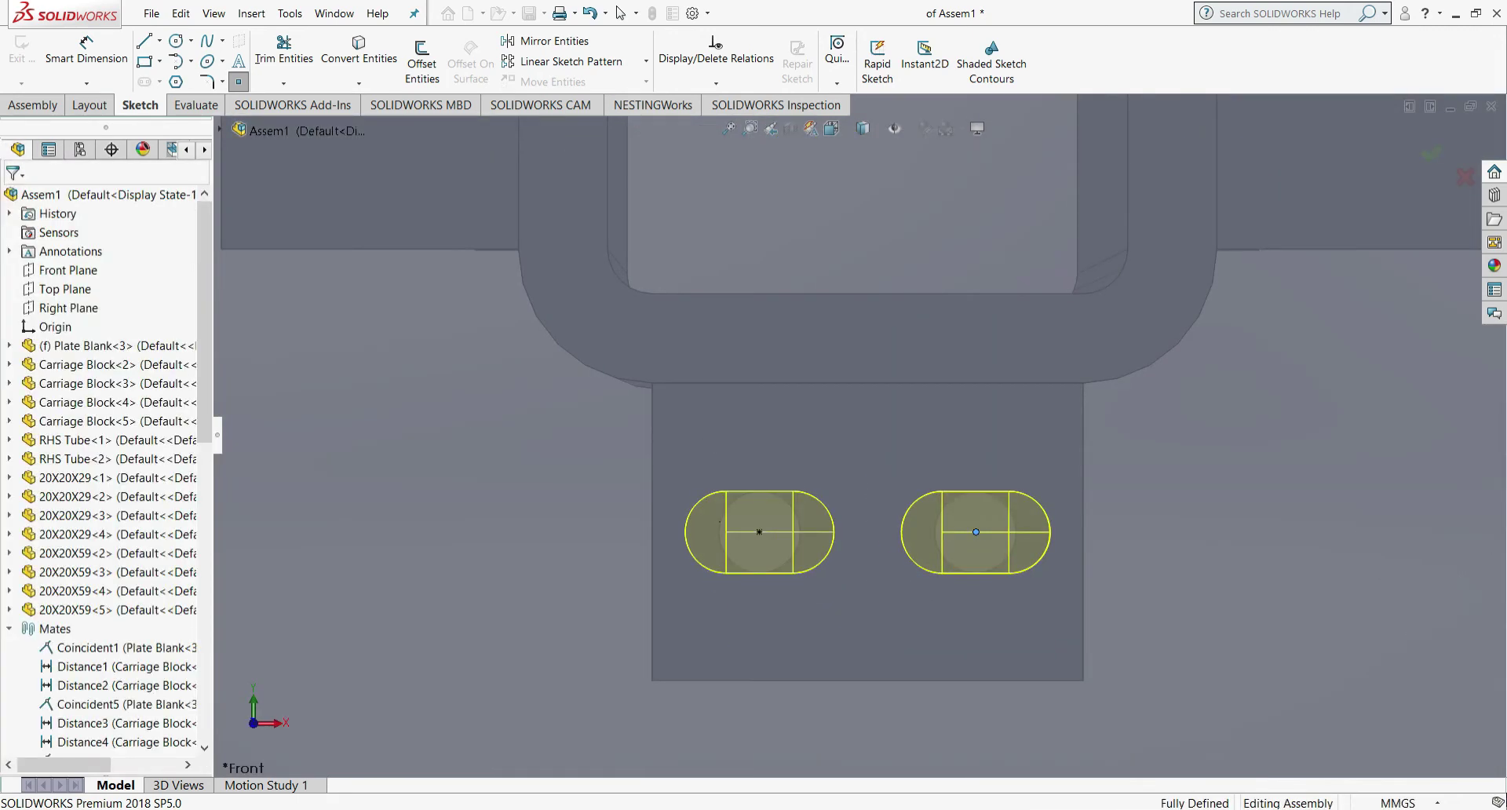
- Examine how the new slots line up with the bracket holes around the upper tube from the front and isometric views
{"action": "scroll", "coordinate": [857, 437], "scroll_direction": "up", "scroll_amount": 6}
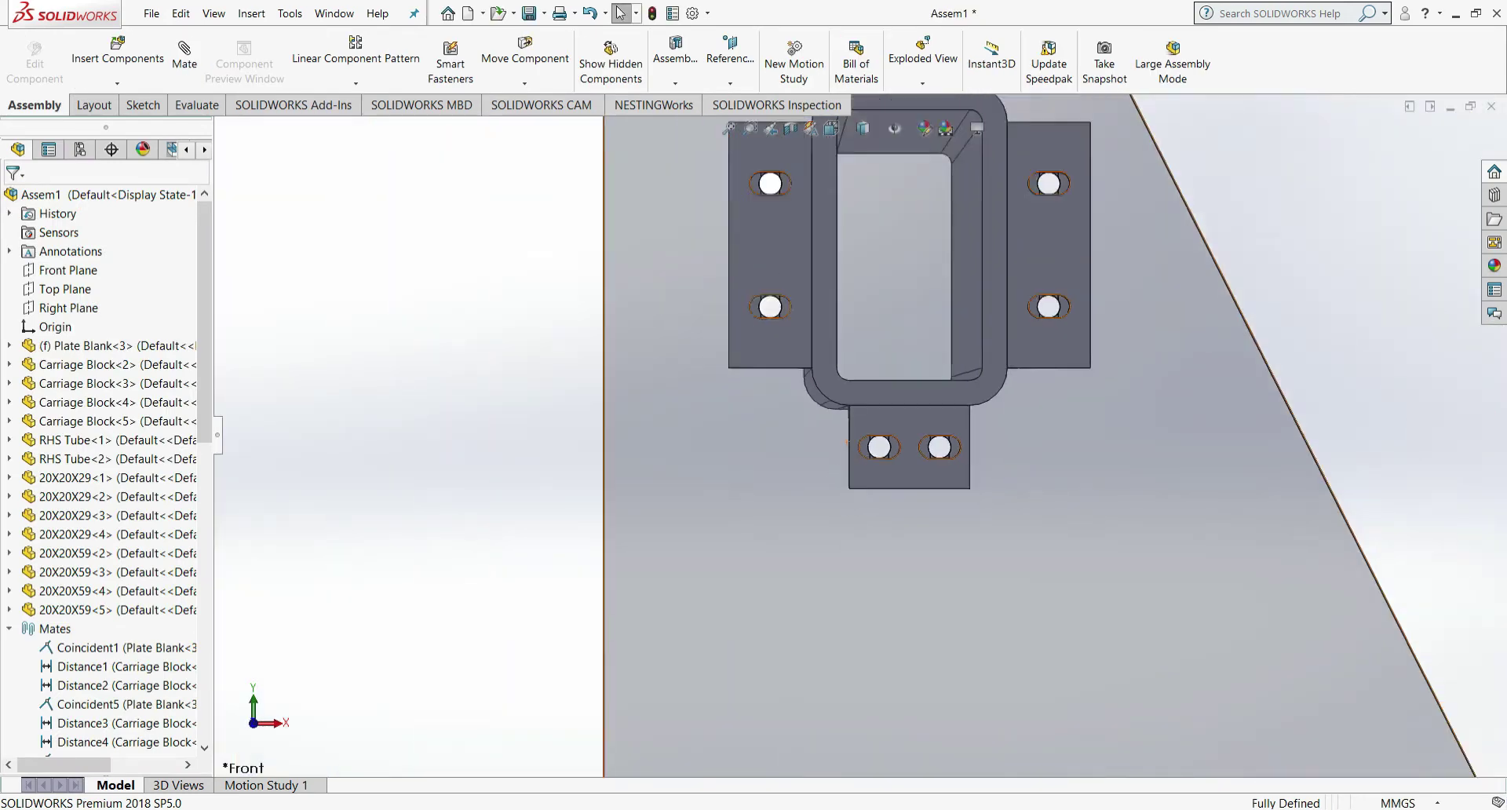
{"action": "scroll", "coordinate": [998, 409], "scroll_direction": "down", "scroll_amount": 3}
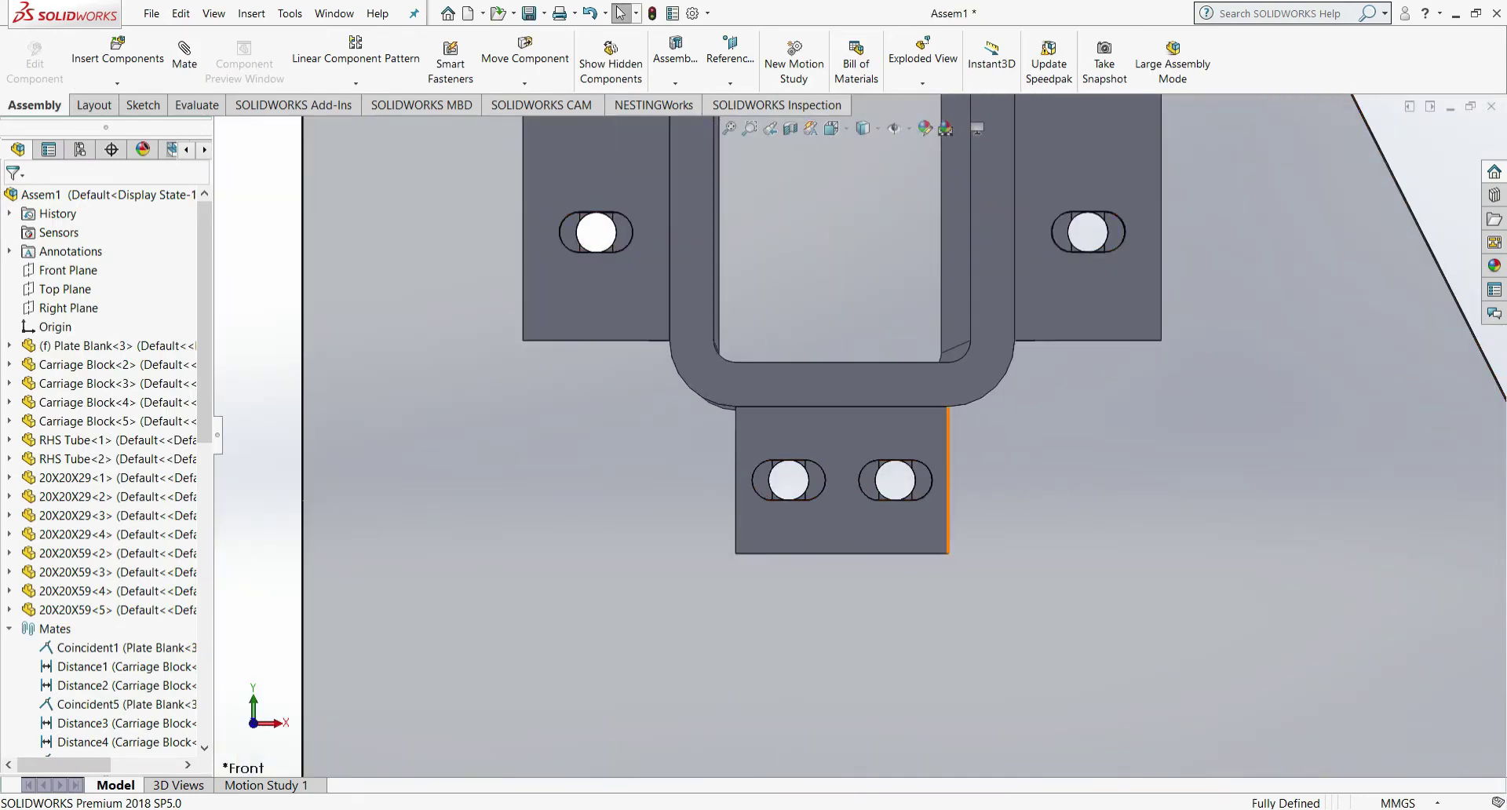
{"action": "scroll", "coordinate": [974, 509], "scroll_direction": "down", "scroll_amount": 3}
{"action": "scroll", "coordinate": [649, 511], "scroll_direction": "down", "scroll_amount": 3}
{"action": "scroll", "coordinate": [848, 435], "scroll_direction": "up", "scroll_amount": 11}
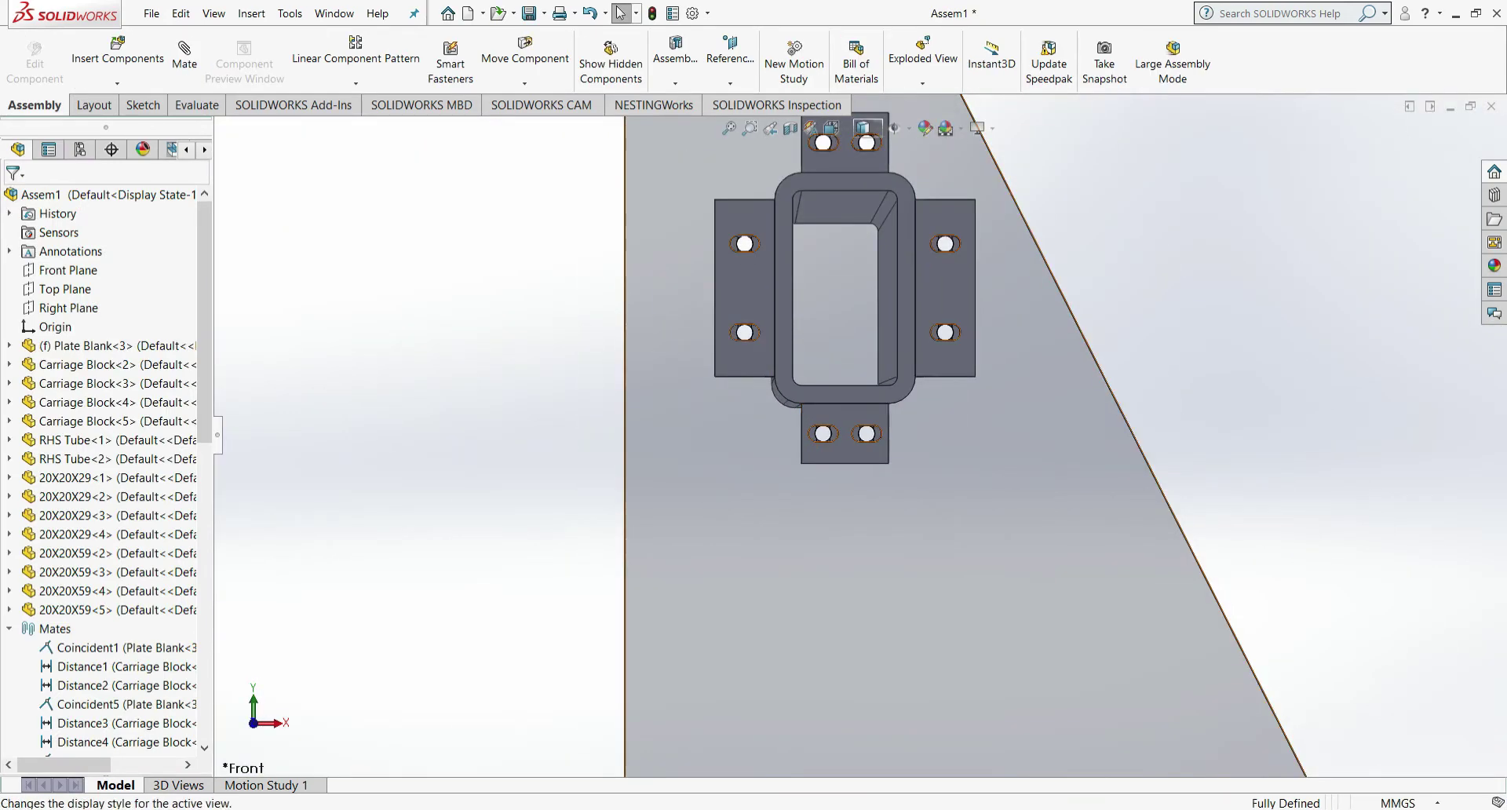
{"action": "left_click", "coordinate": [831, 128]}
{"action": "left_click", "coordinate": [816, 357]}
{"action": "scroll", "coordinate": [628, 342], "scroll_direction": "down", "scroll_amount": 7}
{"action": "scroll", "coordinate": [714, 390], "scroll_direction": "down", "scroll_amount": 5}
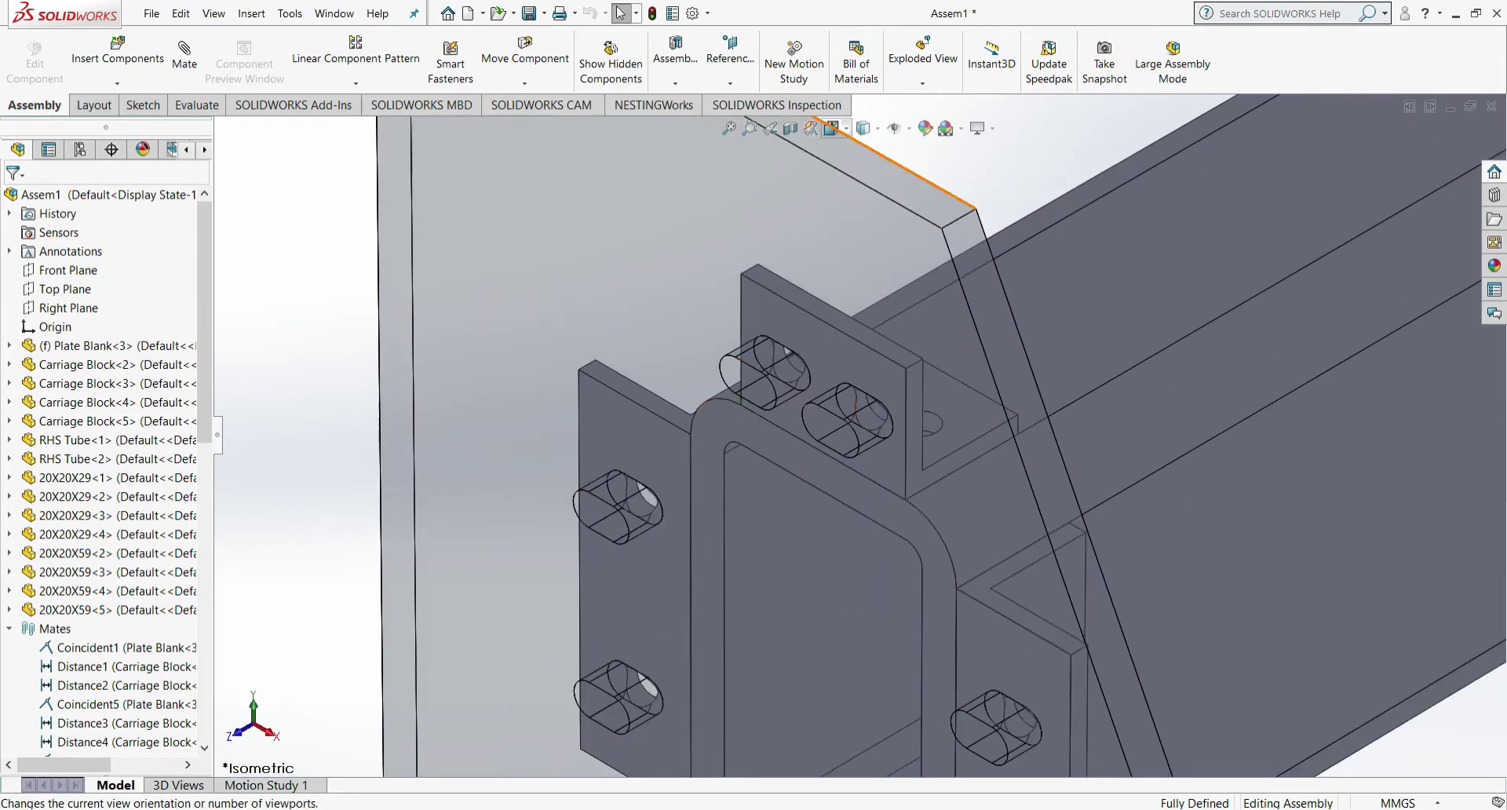
{"action": "left_click", "coordinate": [831, 127]}
{"action": "left_click", "coordinate": [800, 436]}
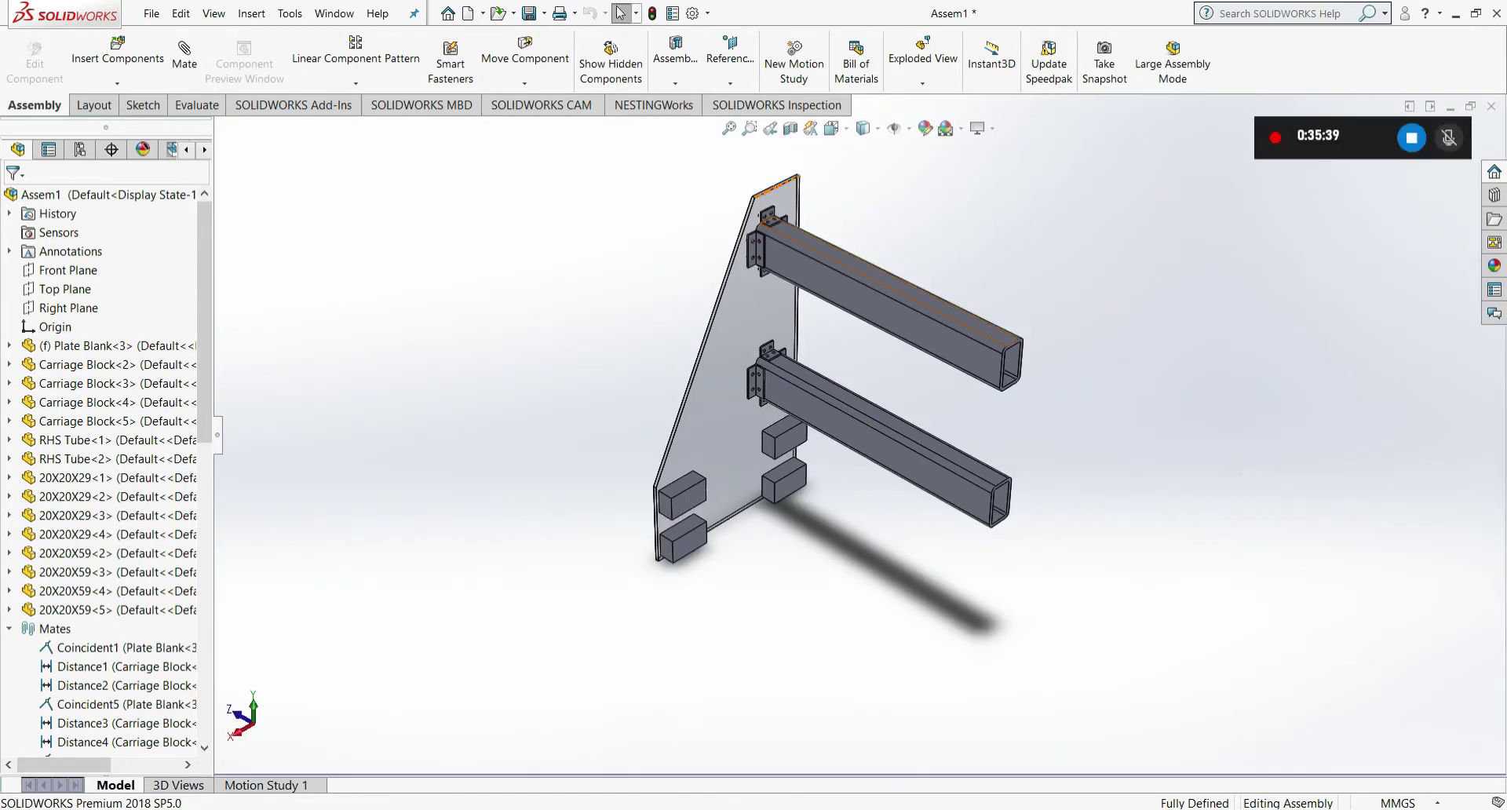
{"action": "scroll", "coordinate": [768, 215], "scroll_direction": "down", "scroll_amount": 12}
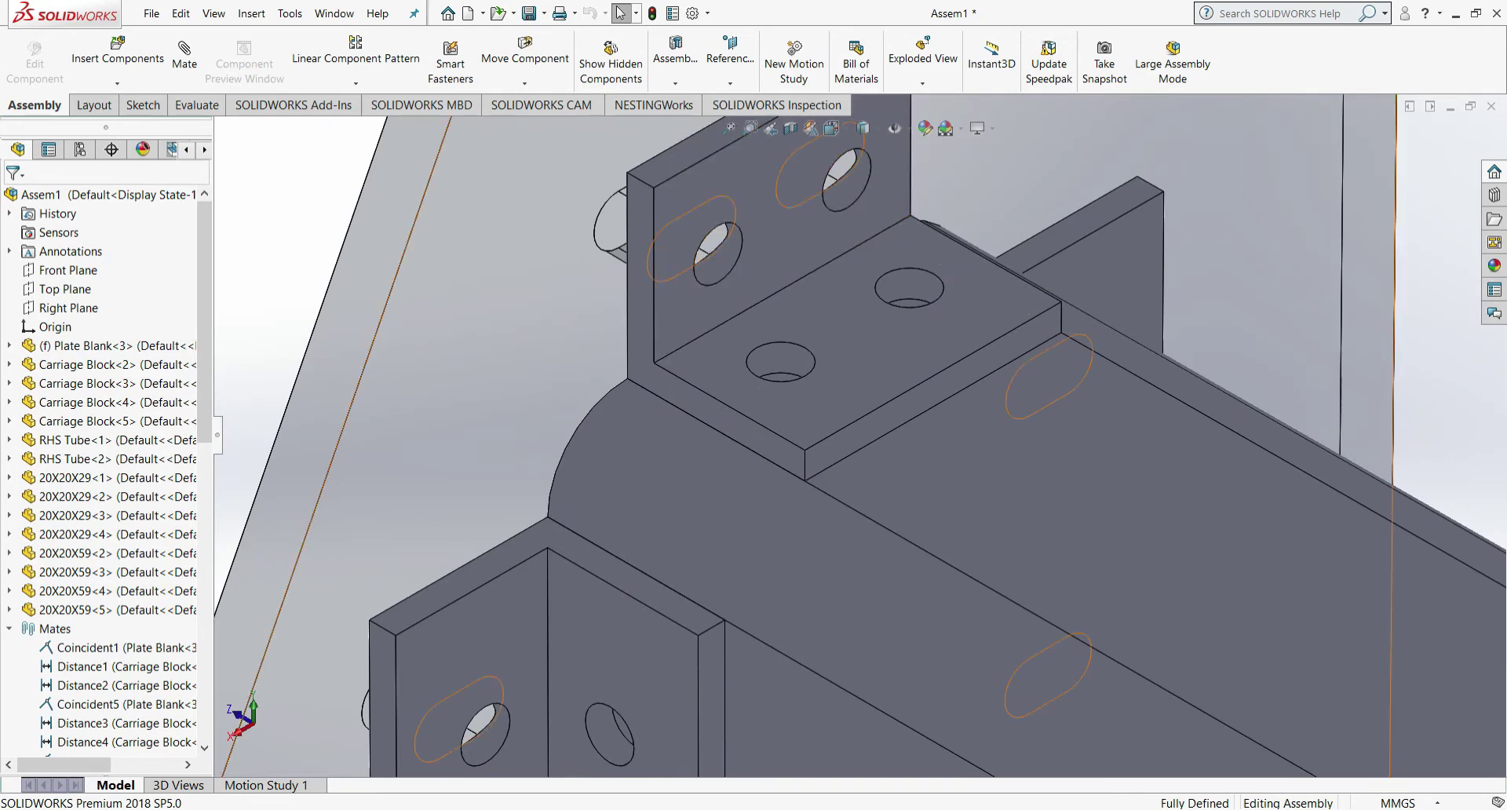
{"action": "left_click", "coordinate": [831, 128]}
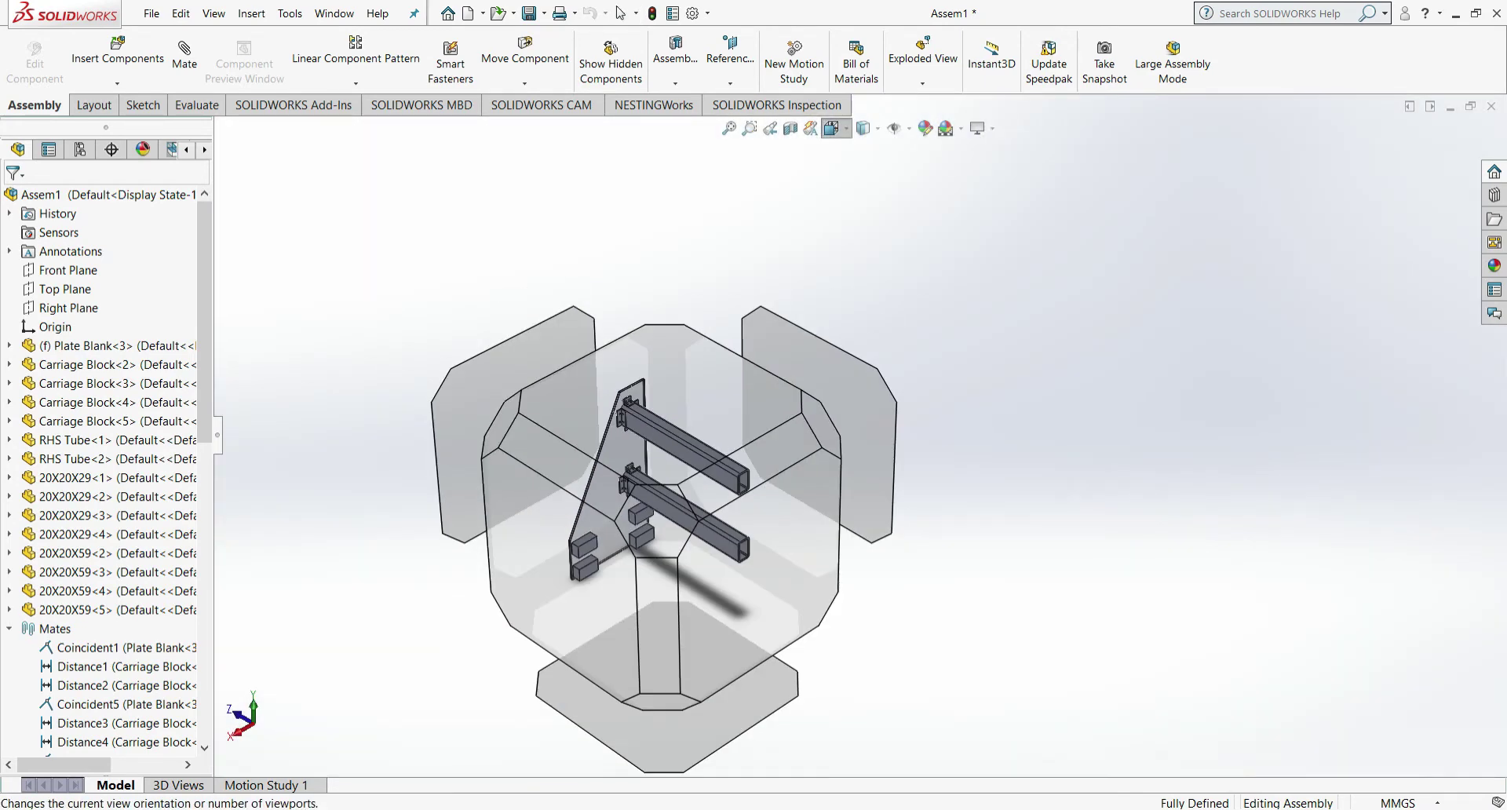
{"action": "left_click", "coordinate": [512, 424]}
{"action": "scroll", "coordinate": [757, 219], "scroll_direction": "down", "scroll_amount": 7}
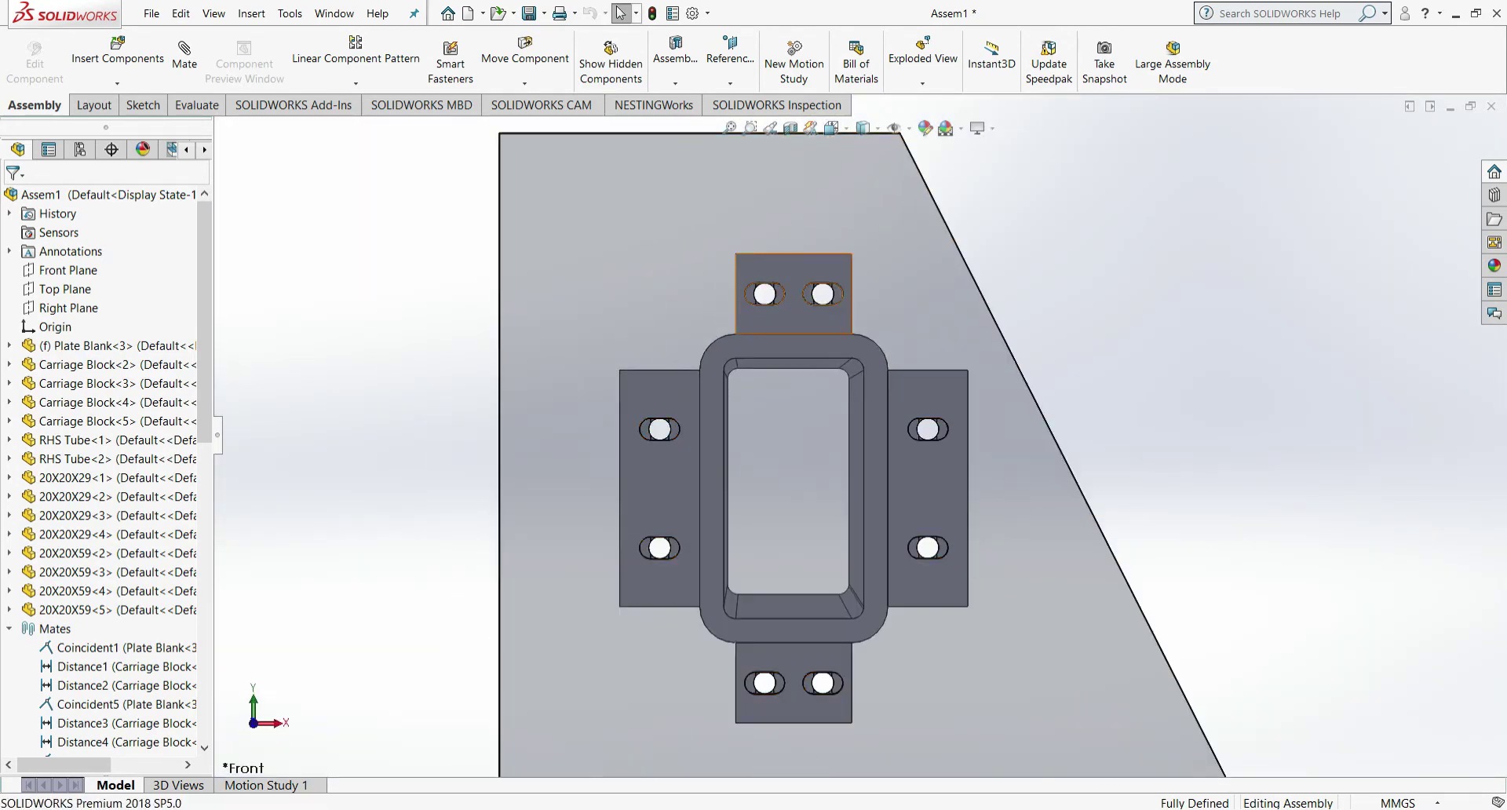
- Edit the slot feature's position sketch and rotate the 10 mm slot line to vertical about its hole centre
{"action": "left_click_drag", "start_coordinate": [204, 384], "coordinate": [205, 681]}
{"action": "left_click", "coordinate": [8, 741]}
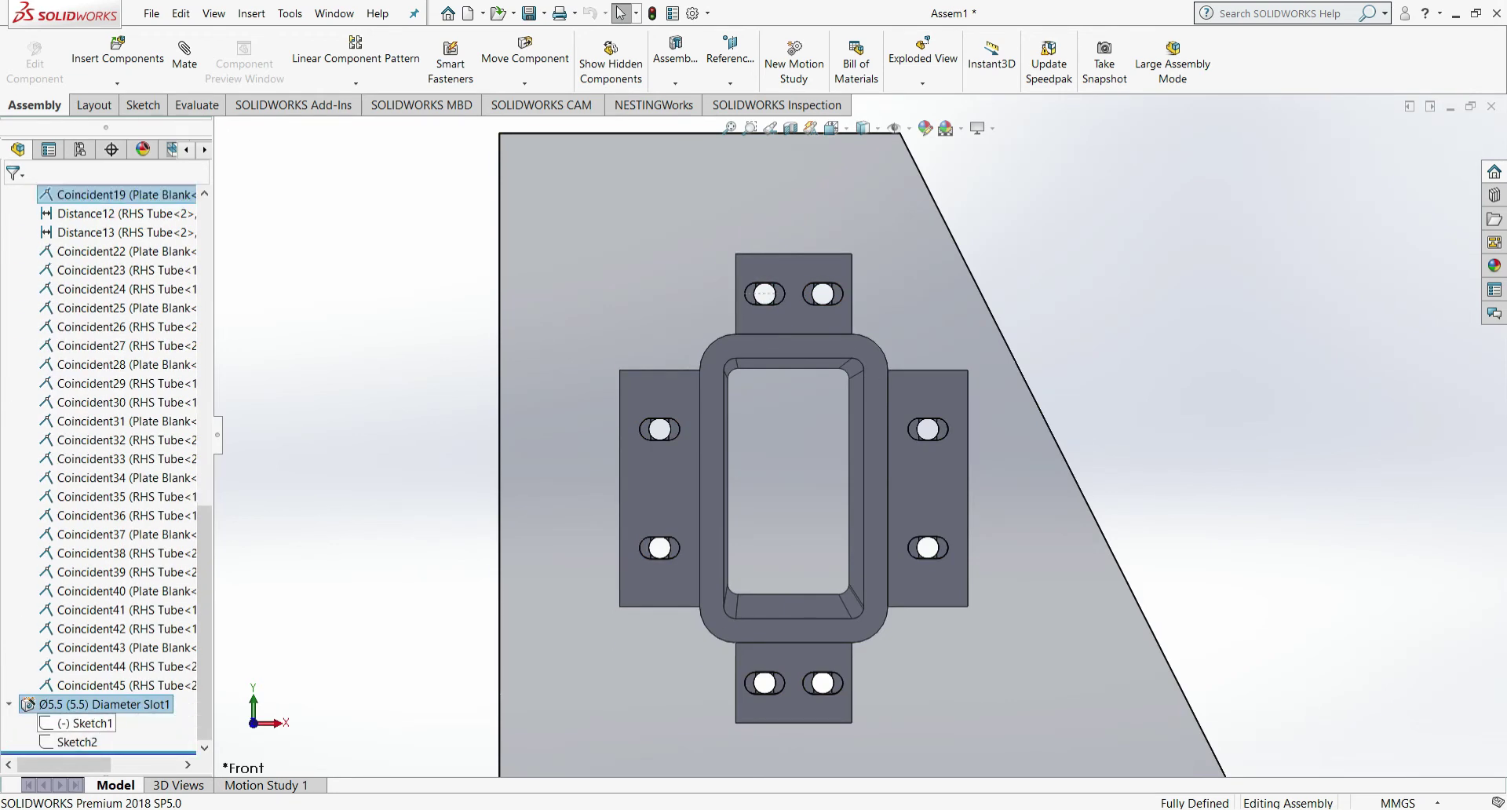
{"action": "left_click", "coordinate": [84, 722]}
{"action": "left_click", "coordinate": [102, 685]}
{"action": "scroll", "coordinate": [775, 278], "scroll_direction": "down", "scroll_amount": 10}
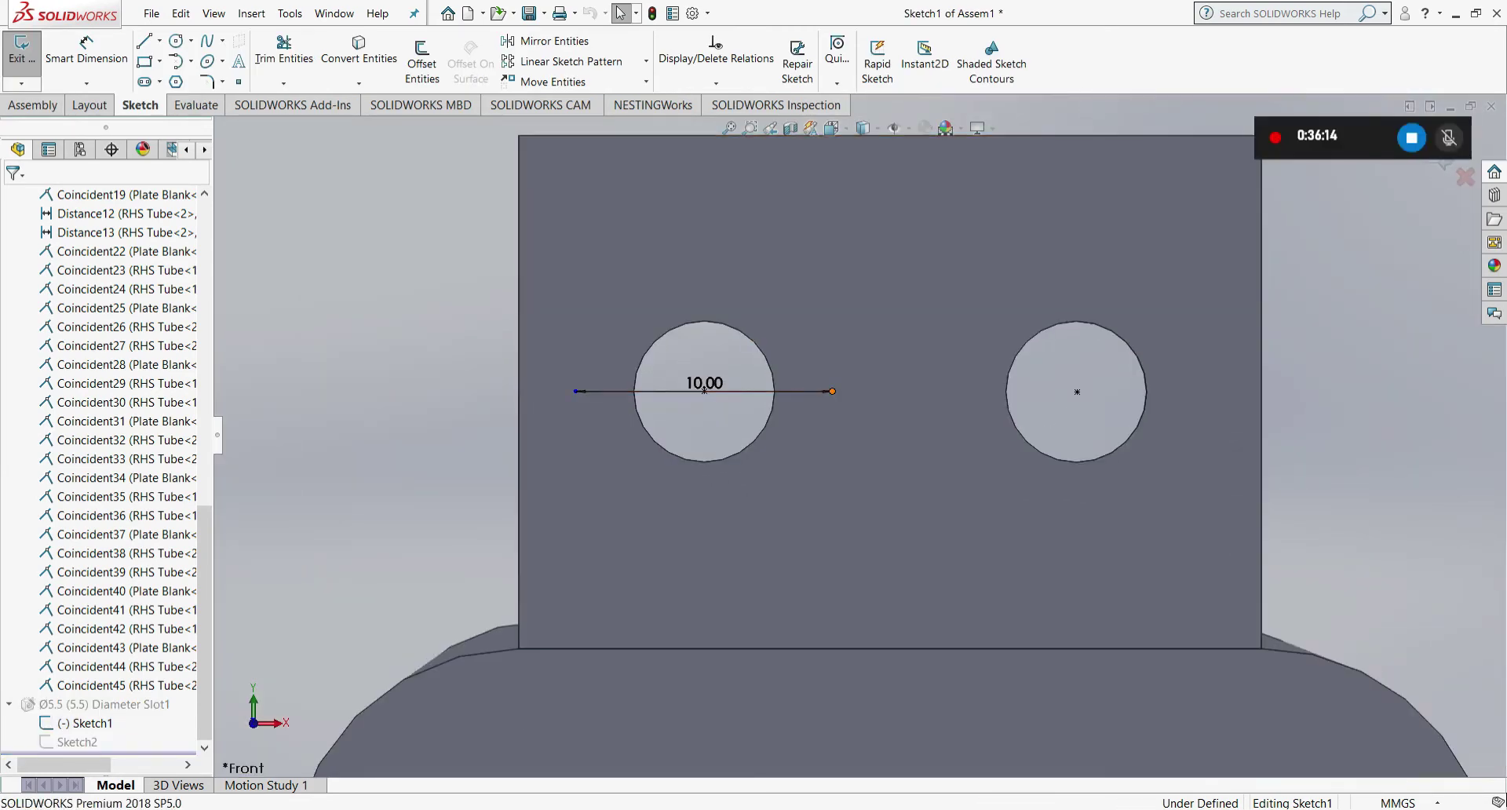
{"action": "left_click", "coordinate": [704, 519]}
{"action": "left_click_drag", "start_coordinate": [704, 516], "coordinate": [704, 519]}
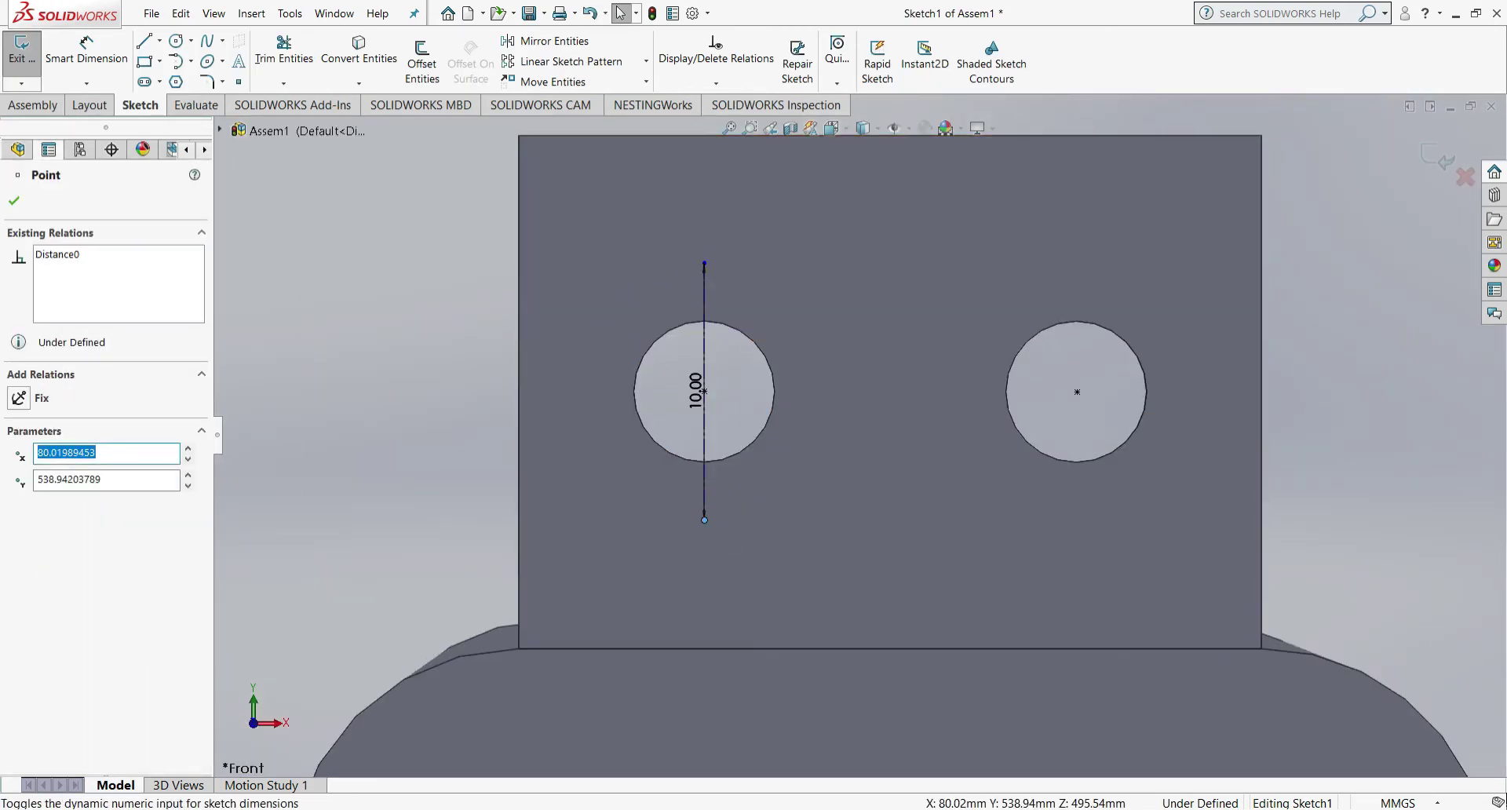
{"action": "left_click", "coordinate": [14, 201]}
{"action": "left_click", "coordinate": [1438, 157]}
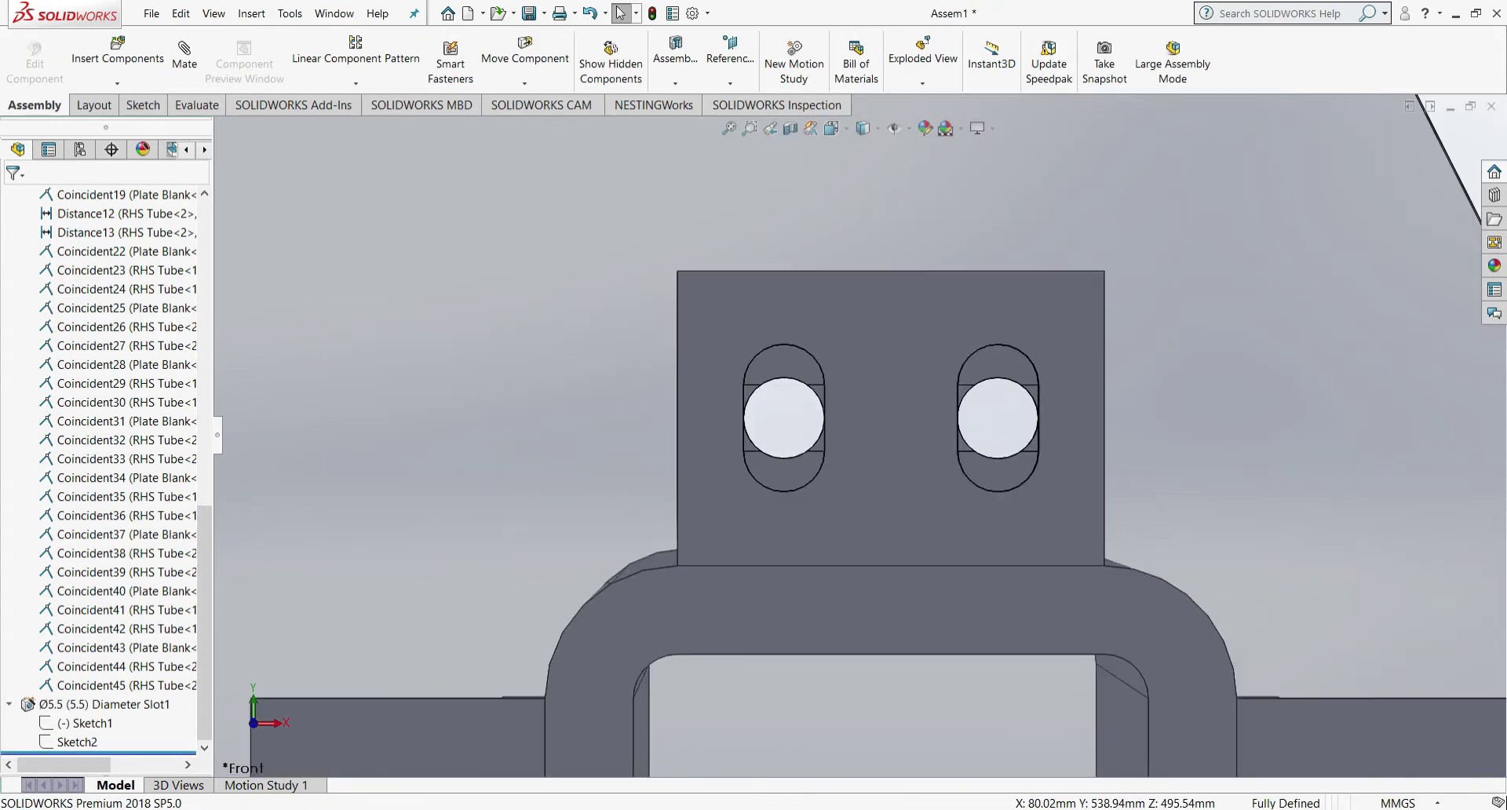
- Start a Ø5.5 slot feature with 10 mm slot length on the plate face and place a slot on the first hole above the lower tube
{"action": "scroll", "coordinate": [900, 681], "scroll_direction": "down", "scroll_amount": 3}
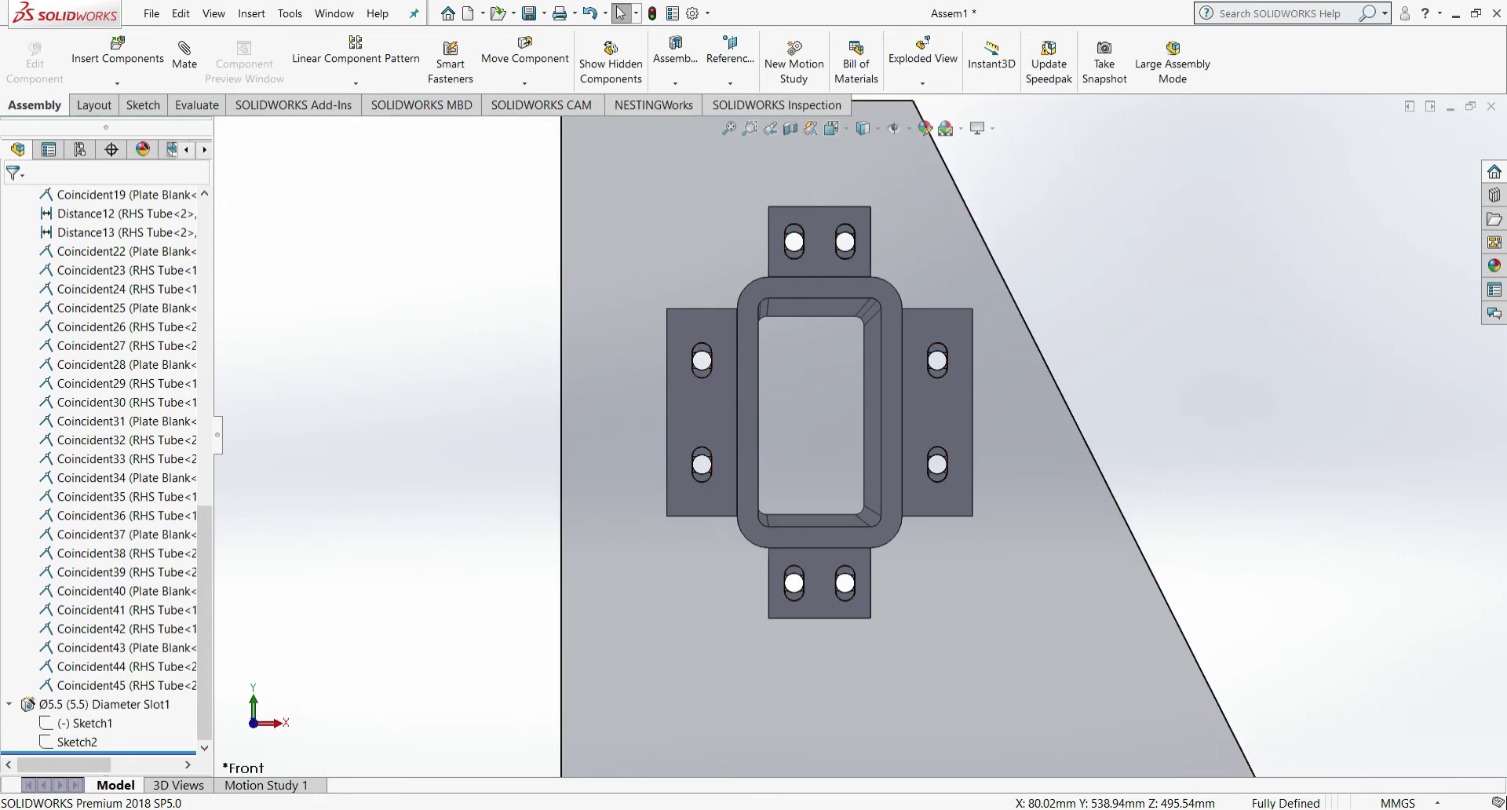
{"action": "scroll", "coordinate": [802, 213], "scroll_direction": "down", "scroll_amount": 1}
{"action": "scroll", "coordinate": [845, 431], "scroll_direction": "up", "scroll_amount": 9}
{"action": "scroll", "coordinate": [859, 679], "scroll_direction": "down", "scroll_amount": 8}
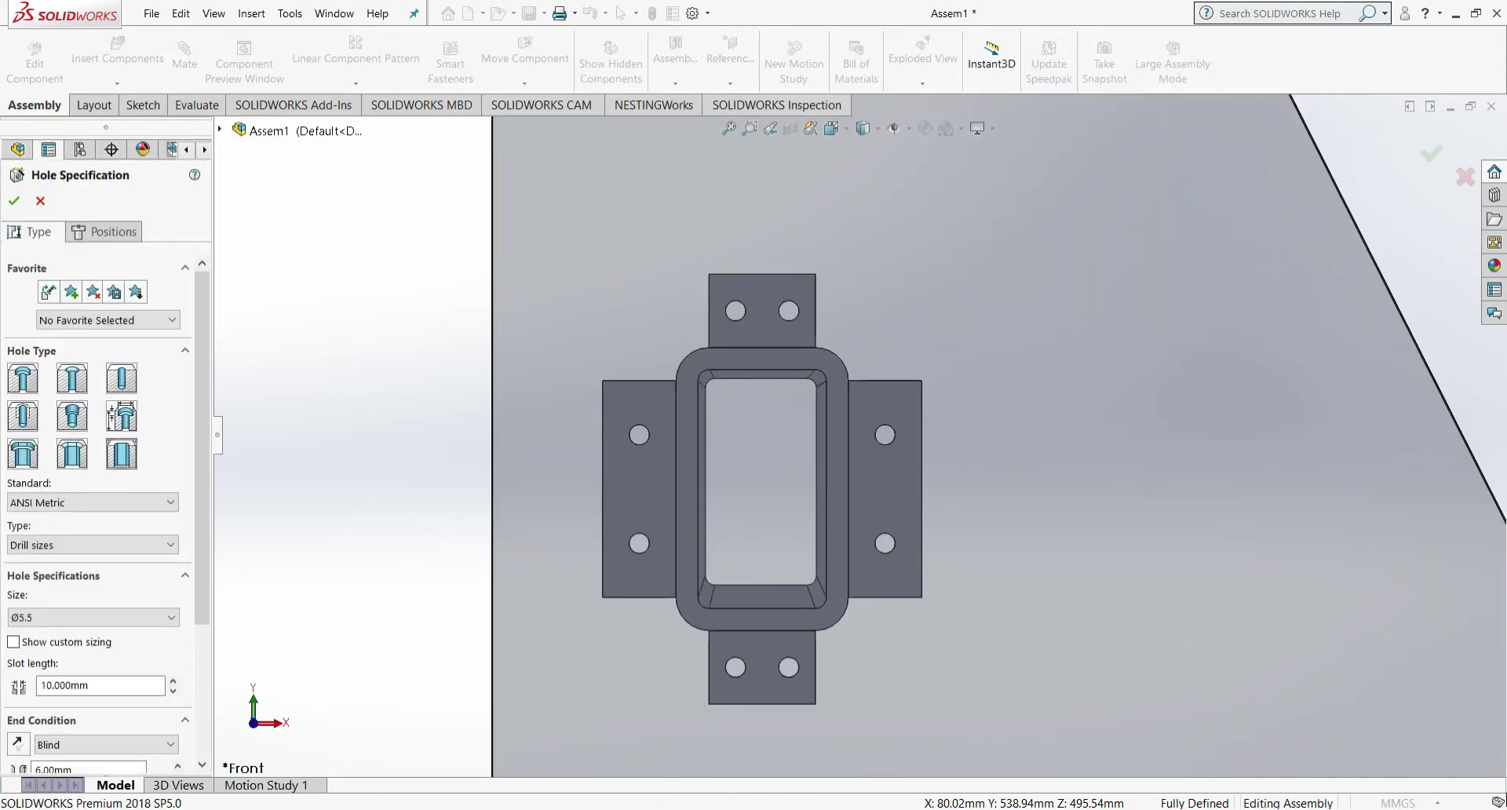
{"action": "left_click", "coordinate": [105, 232]}
{"action": "left_click", "coordinate": [1027, 292]}
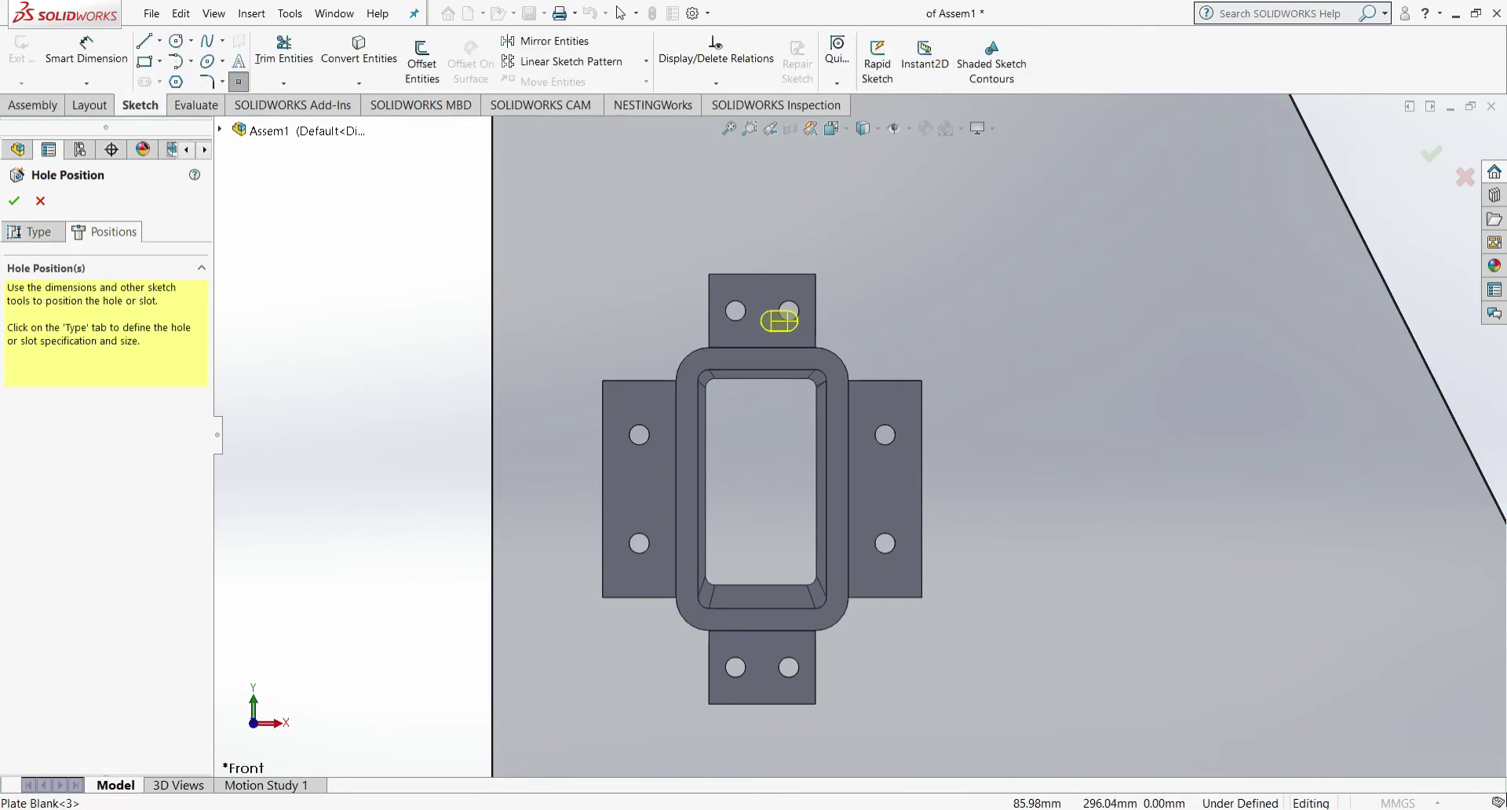
{"action": "scroll", "coordinate": [720, 277], "scroll_direction": "down", "scroll_amount": 7}
{"action": "left_click", "coordinate": [777, 405]}
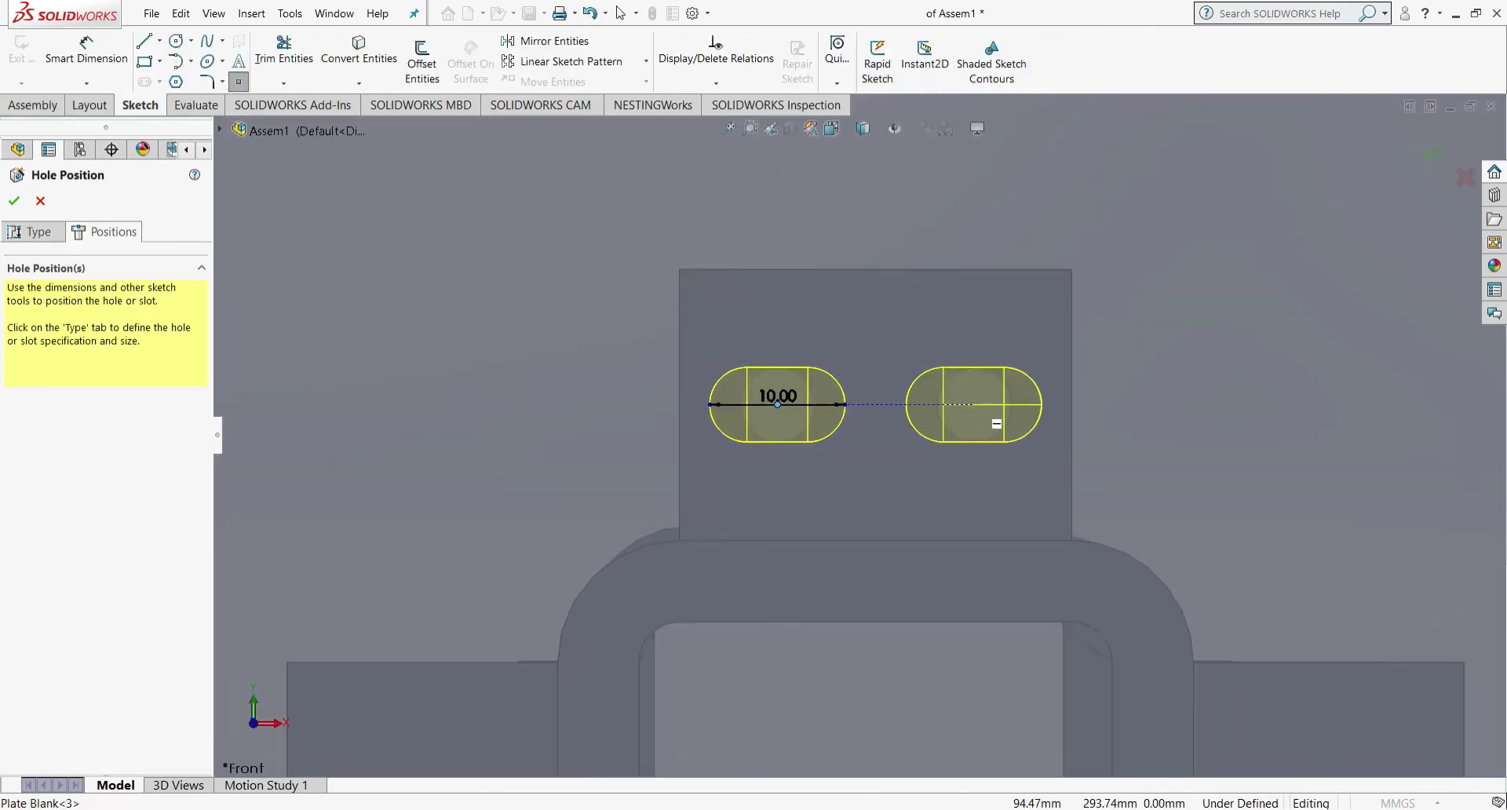
- Place slots centred on the second hole above the lower tube, the left bracket's upper hole and both right bracket holes
{"action": "scroll", "coordinate": [973, 404], "scroll_direction": "down", "scroll_amount": 3}
{"action": "scroll", "coordinate": [957, 396], "scroll_direction": "up", "scroll_amount": 4}
{"action": "scroll", "coordinate": [942, 397], "scroll_direction": "up", "scroll_amount": 7}
{"action": "scroll", "coordinate": [718, 568], "scroll_direction": "down", "scroll_amount": 4}
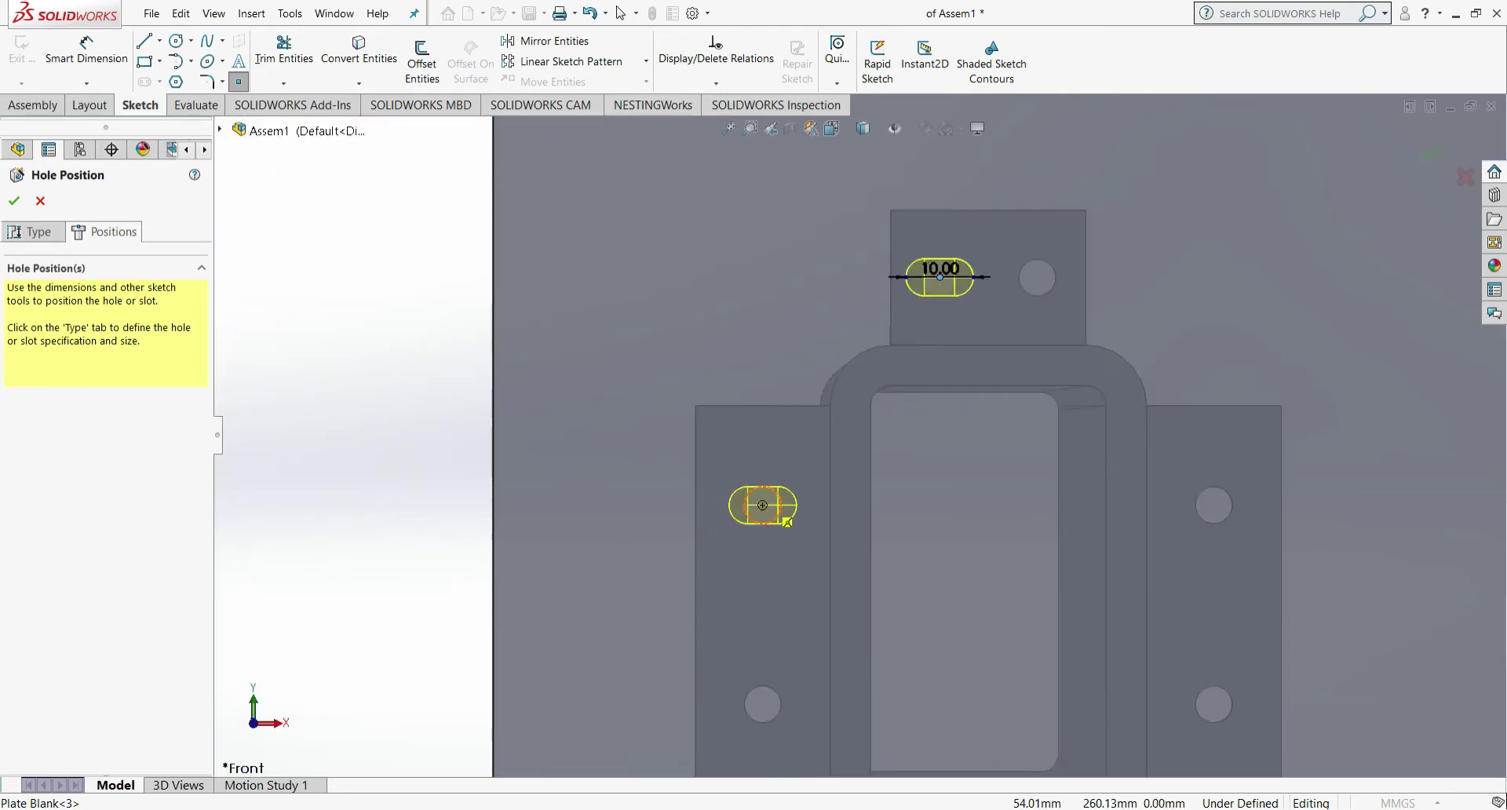
{"action": "left_click", "coordinate": [762, 505]}
{"action": "left_click", "coordinate": [788, 520]}
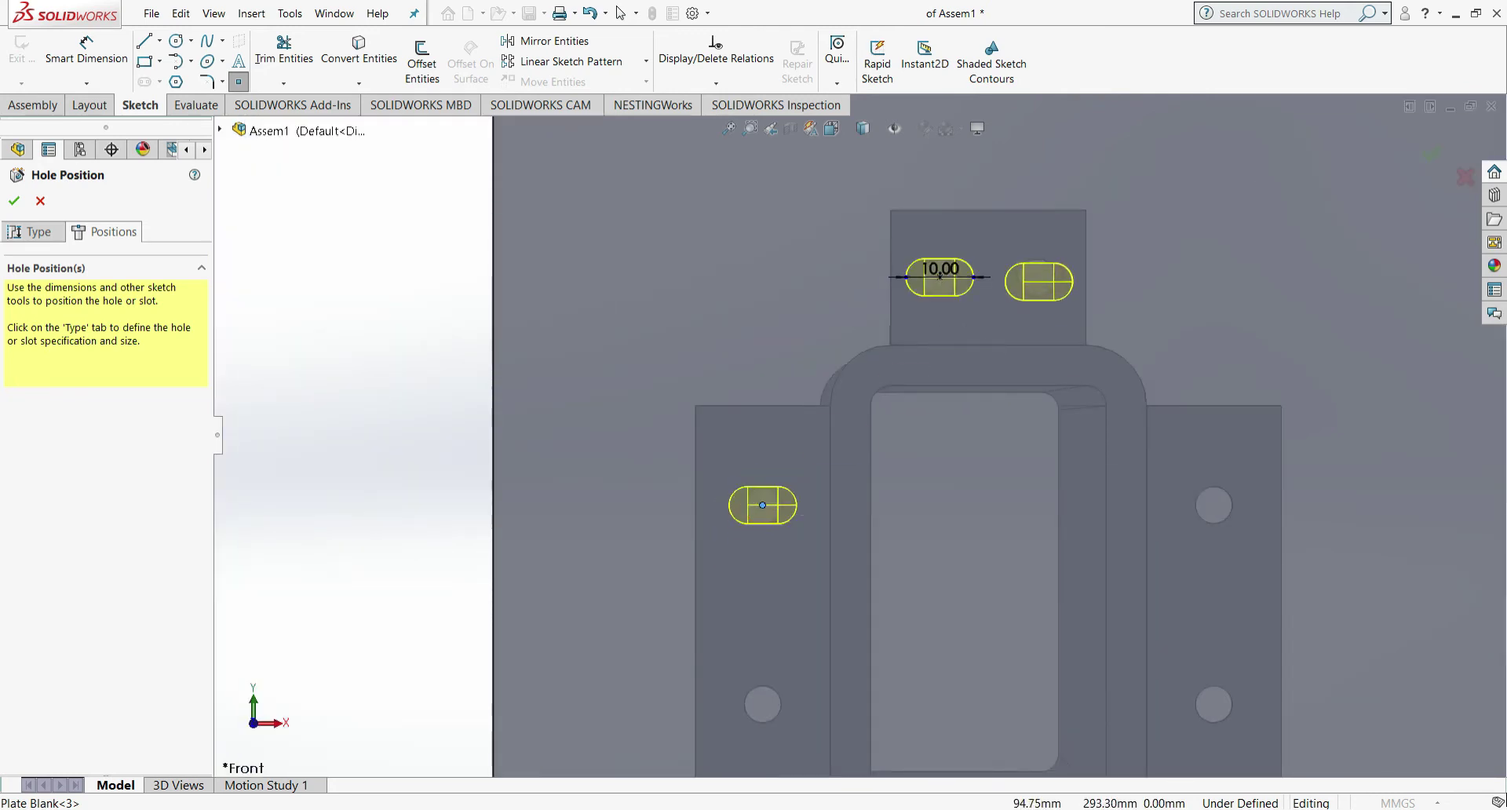
{"action": "left_click", "coordinate": [1059, 296]}
{"action": "left_click", "coordinate": [1238, 524]}
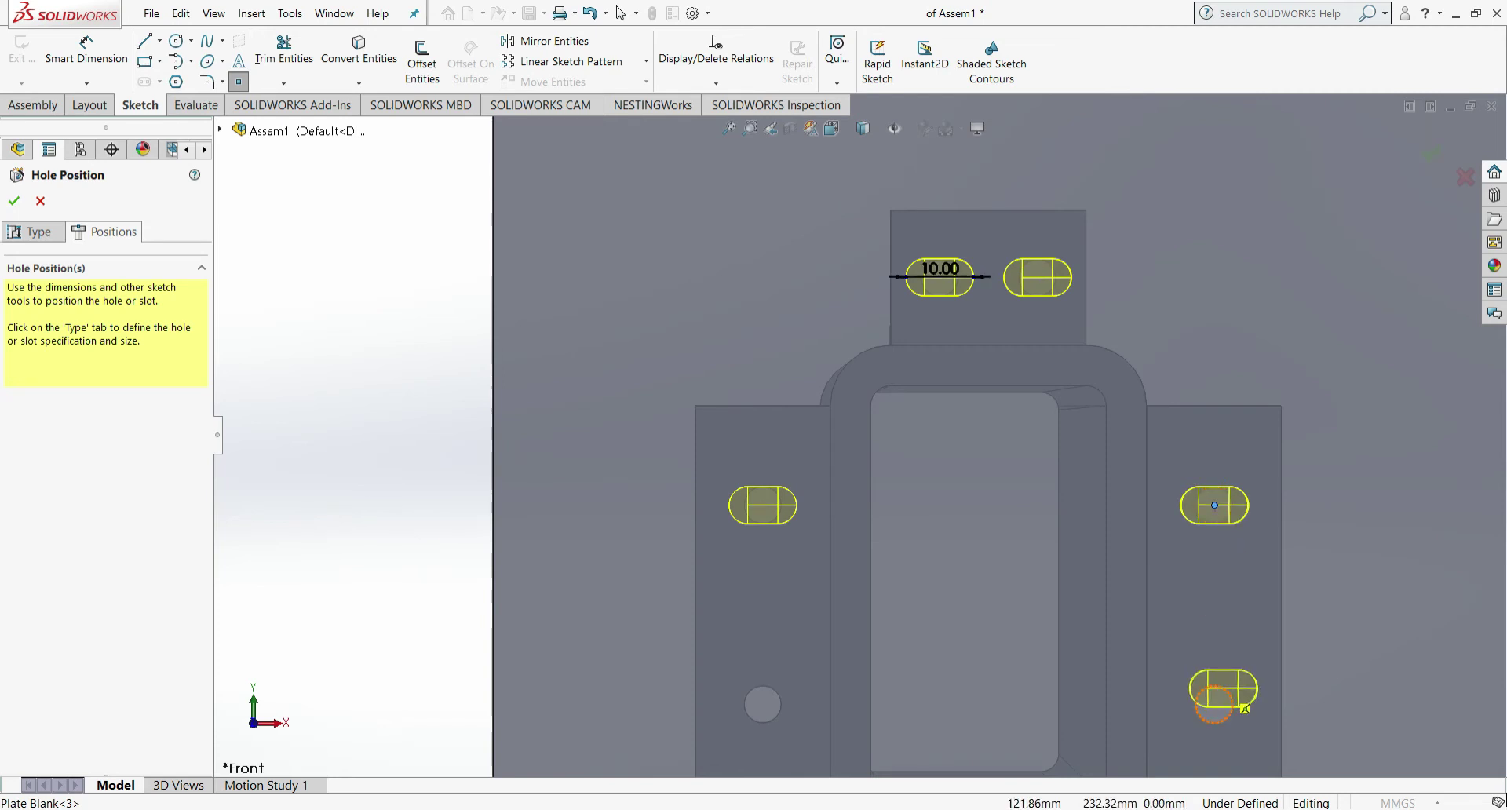
{"action": "left_click", "coordinate": [1239, 722]}
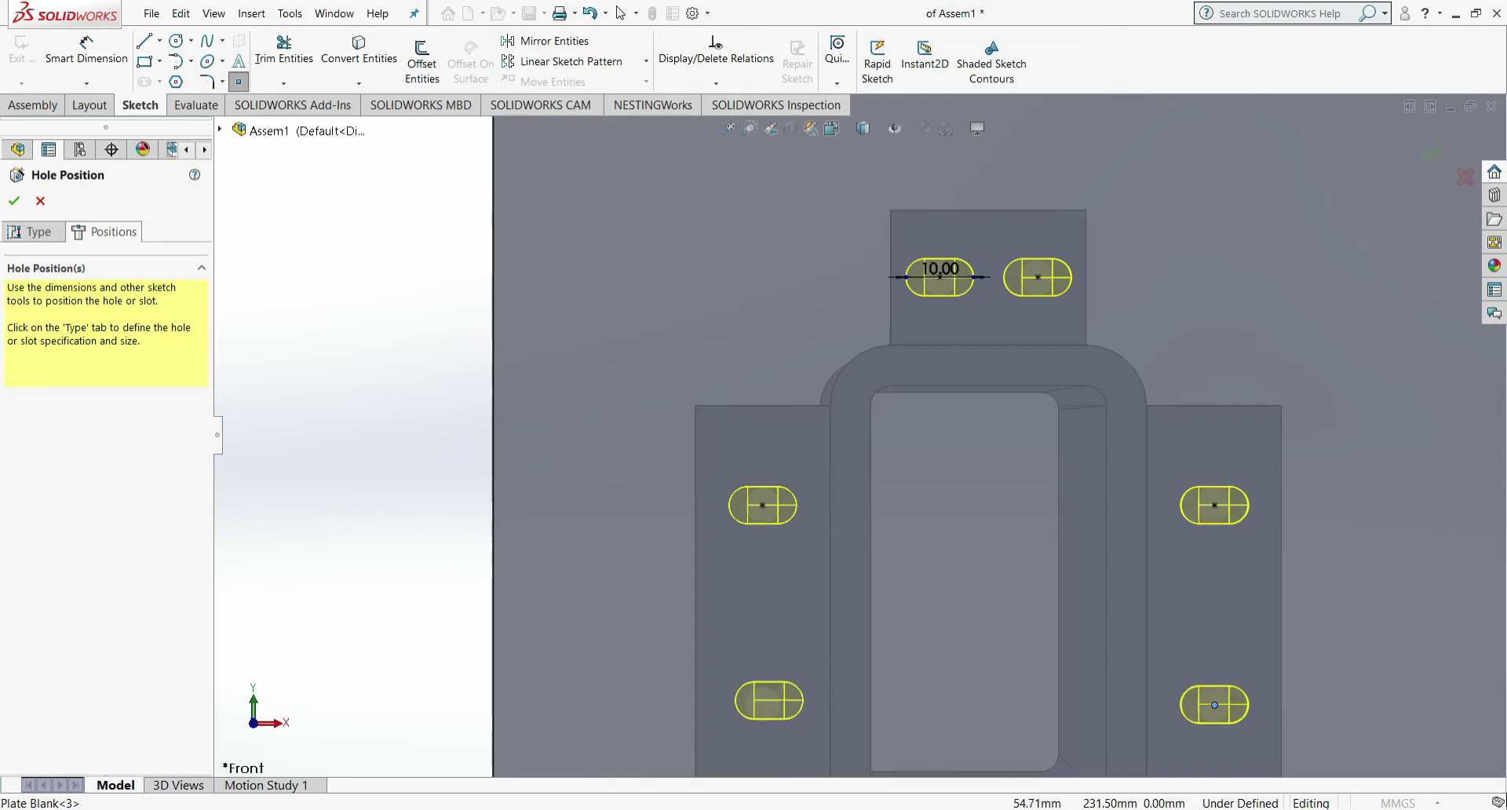
- Place slots centred on both holes of the bracket below the lower tube and the left bracket's lower hole, and finish the feature
{"action": "scroll", "coordinate": [686, 620], "scroll_direction": "down", "scroll_amount": 3}
{"action": "scroll", "coordinate": [879, 612], "scroll_direction": "up", "scroll_amount": 7}
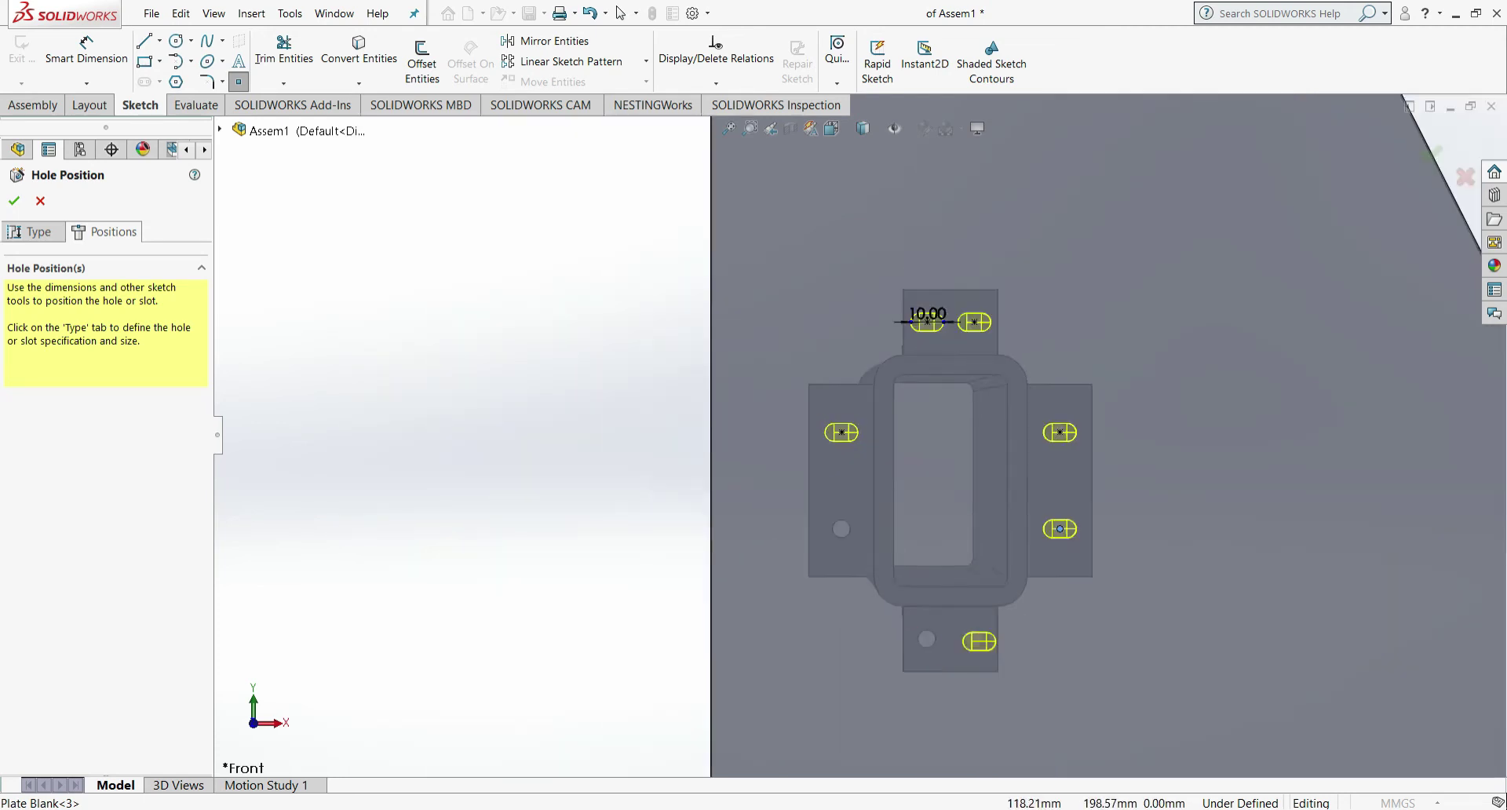
{"action": "scroll", "coordinate": [1063, 650], "scroll_direction": "down", "scroll_amount": 3}
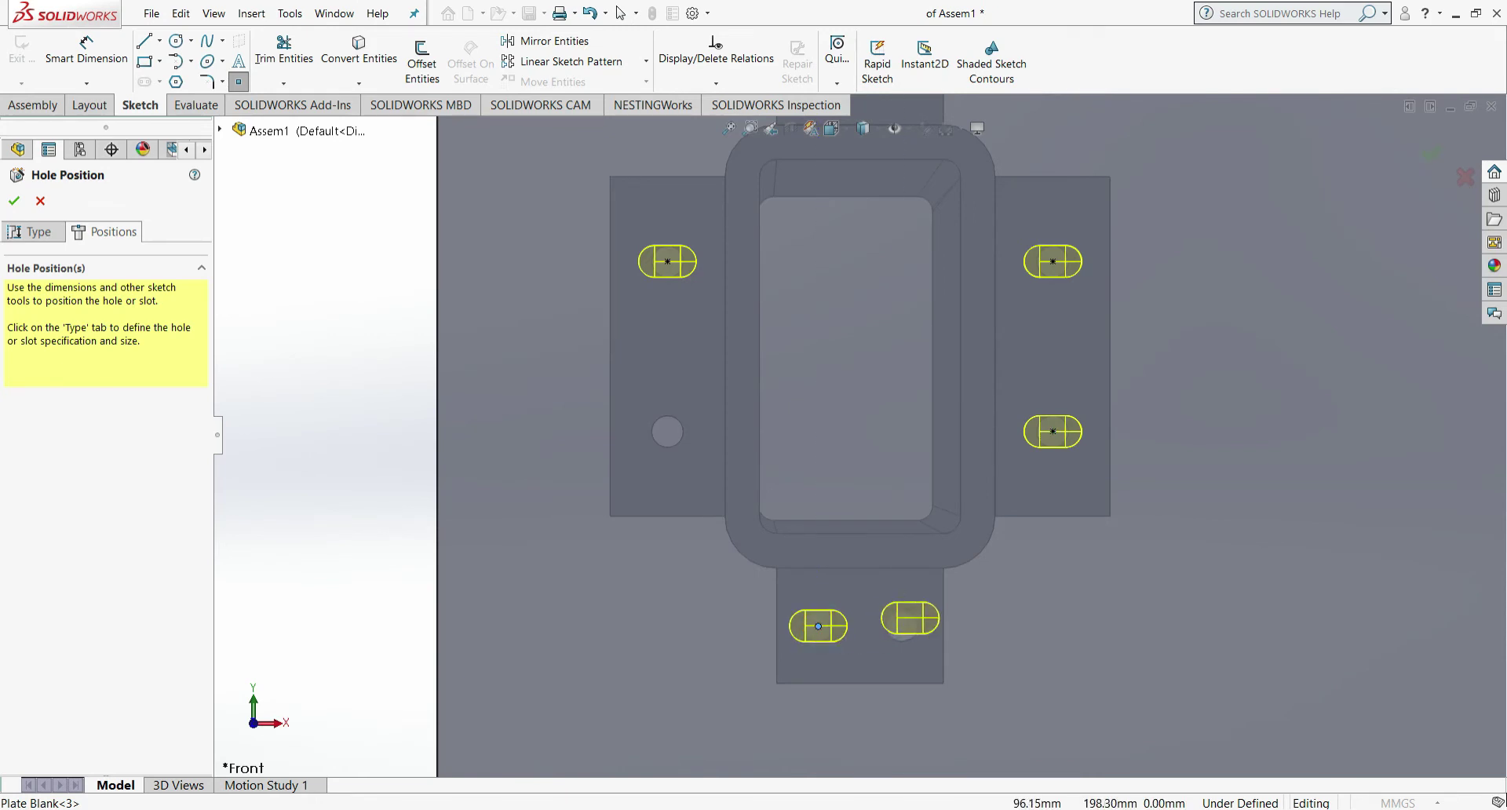
{"action": "left_click", "coordinate": [822, 530]}
{"action": "left_click", "coordinate": [667, 431]}
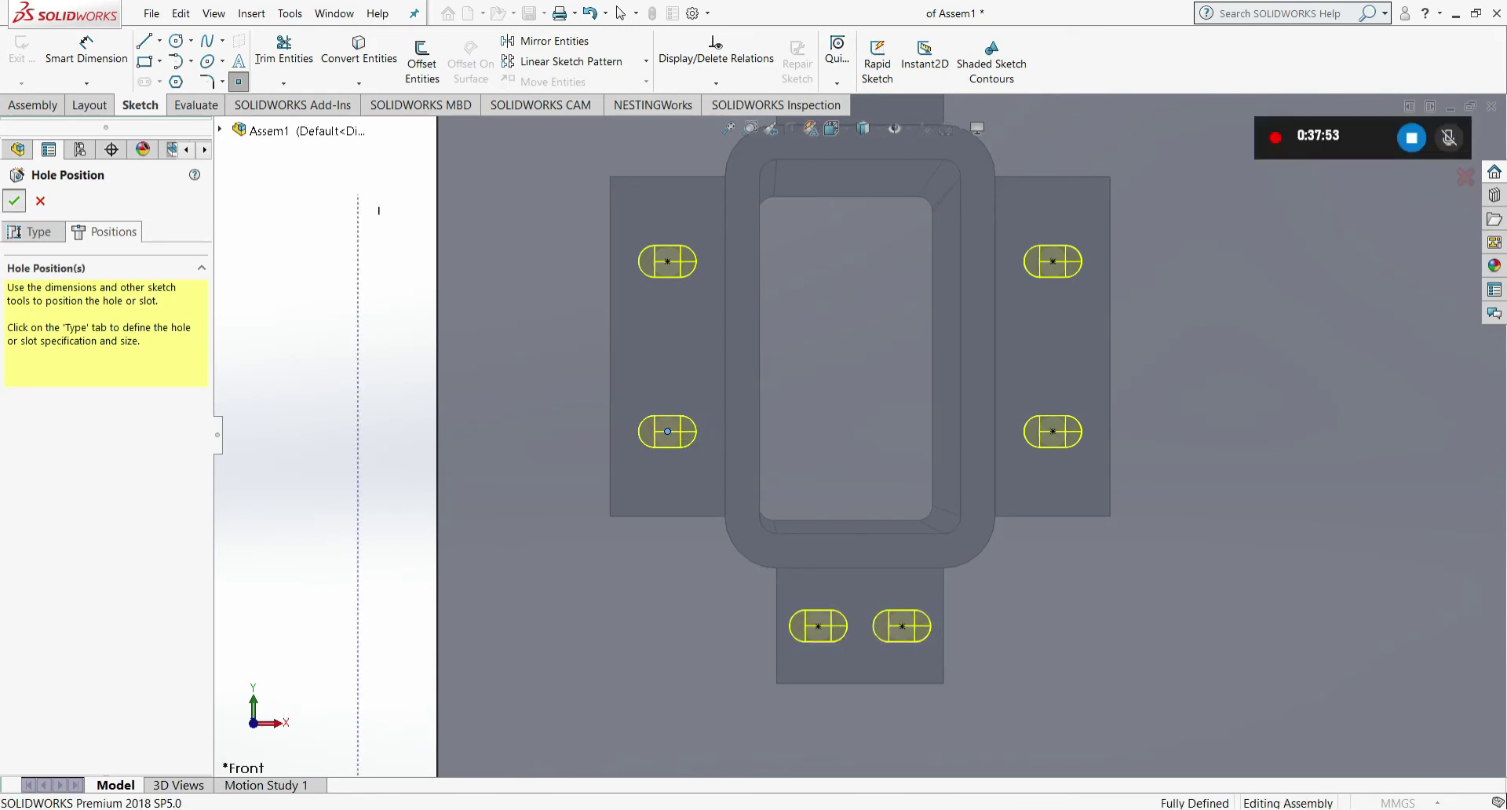
{"action": "left_click", "coordinate": [14, 201]}
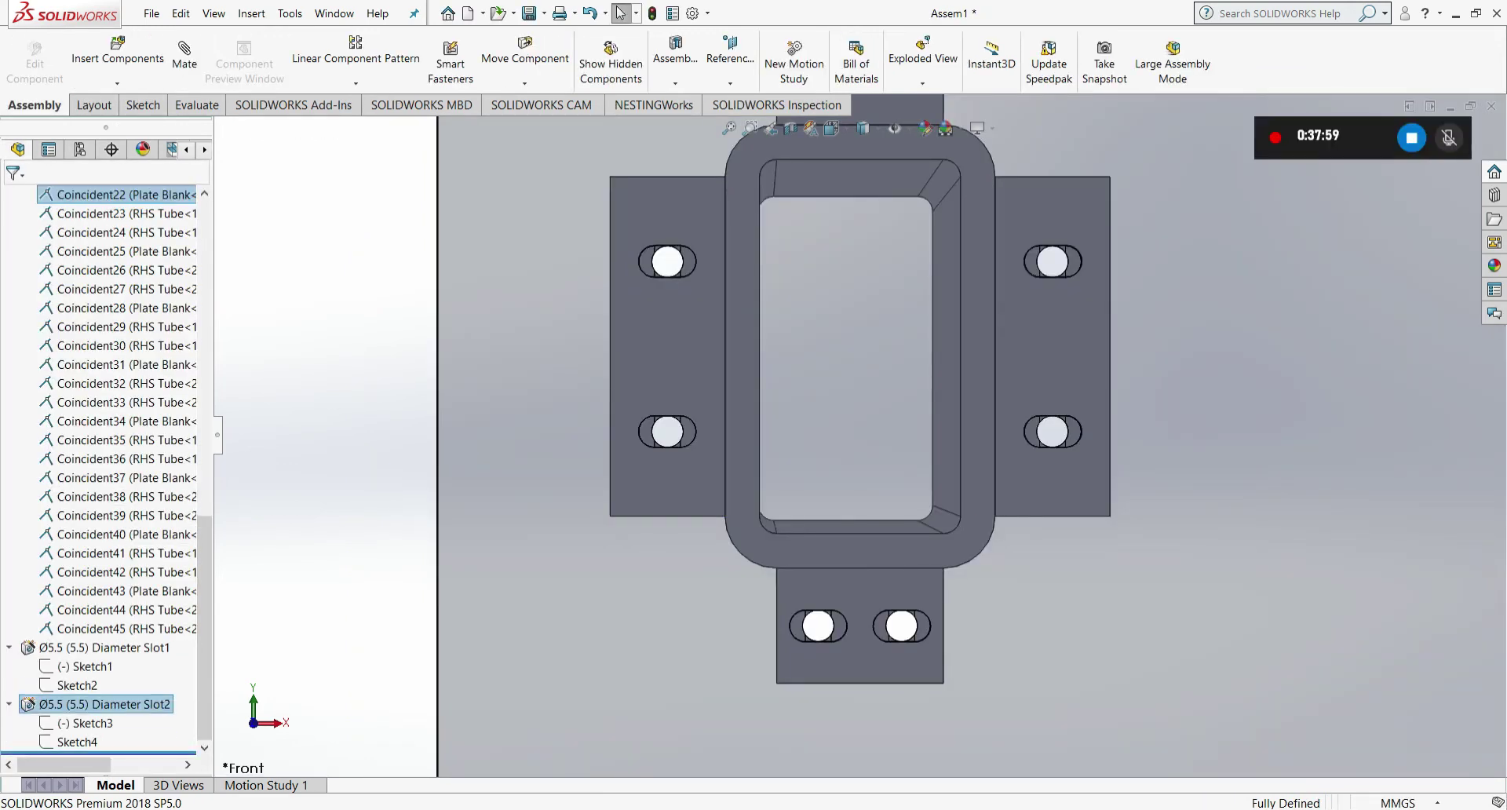
- Edit the lower tube slot feature's undefined sketch and rotate its 10 mm slot line to vertical about the hole centre
{"action": "left_click", "coordinate": [85, 723]}
{"action": "scroll", "coordinate": [800, 424], "scroll_direction": "down", "scroll_amount": 3}
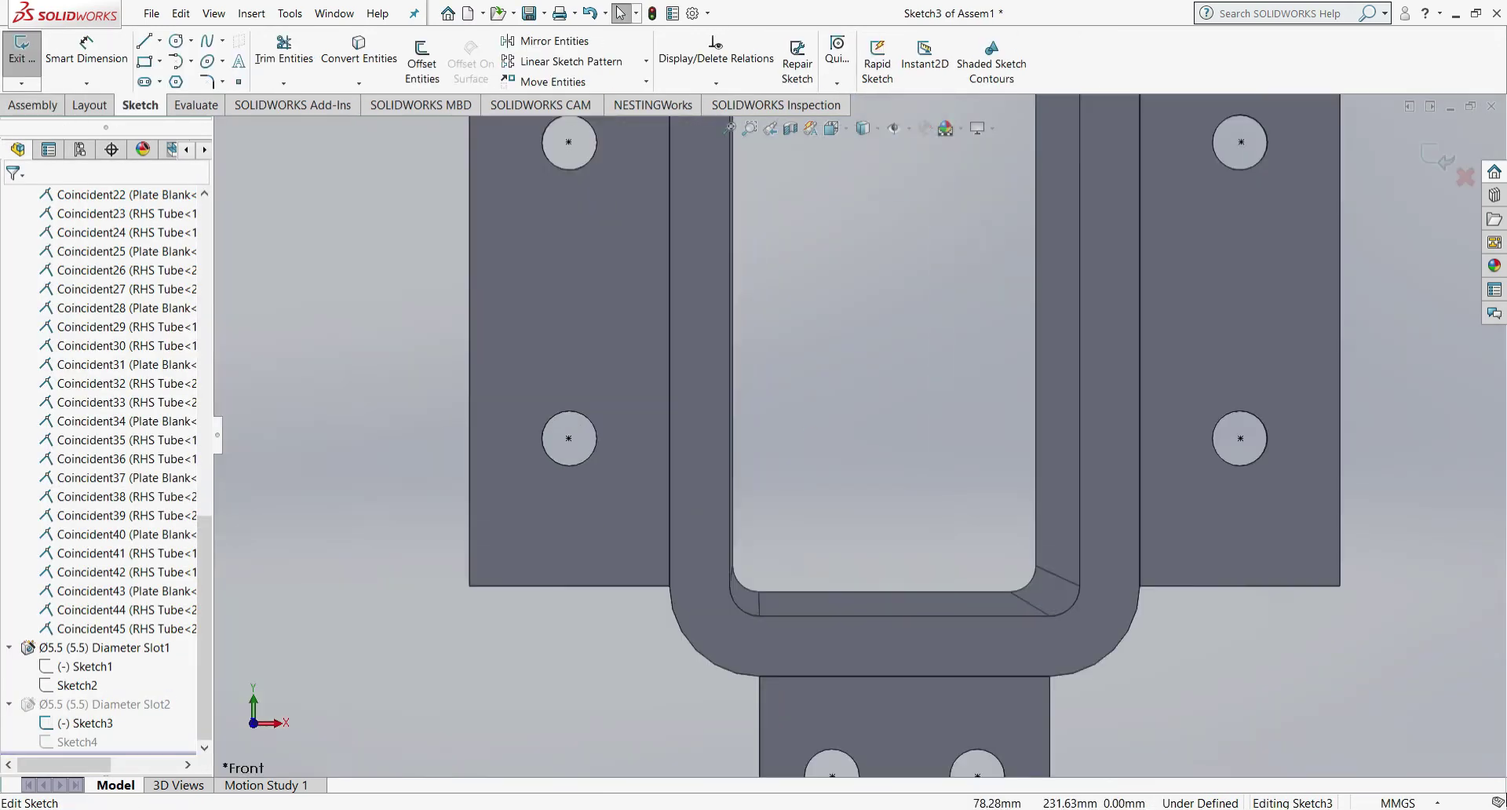
{"action": "scroll", "coordinate": [799, 422], "scroll_direction": "up", "scroll_amount": 8}
{"action": "scroll", "coordinate": [808, 275], "scroll_direction": "down", "scroll_amount": 5}
{"action": "scroll", "coordinate": [868, 320], "scroll_direction": "down", "scroll_amount": 10}
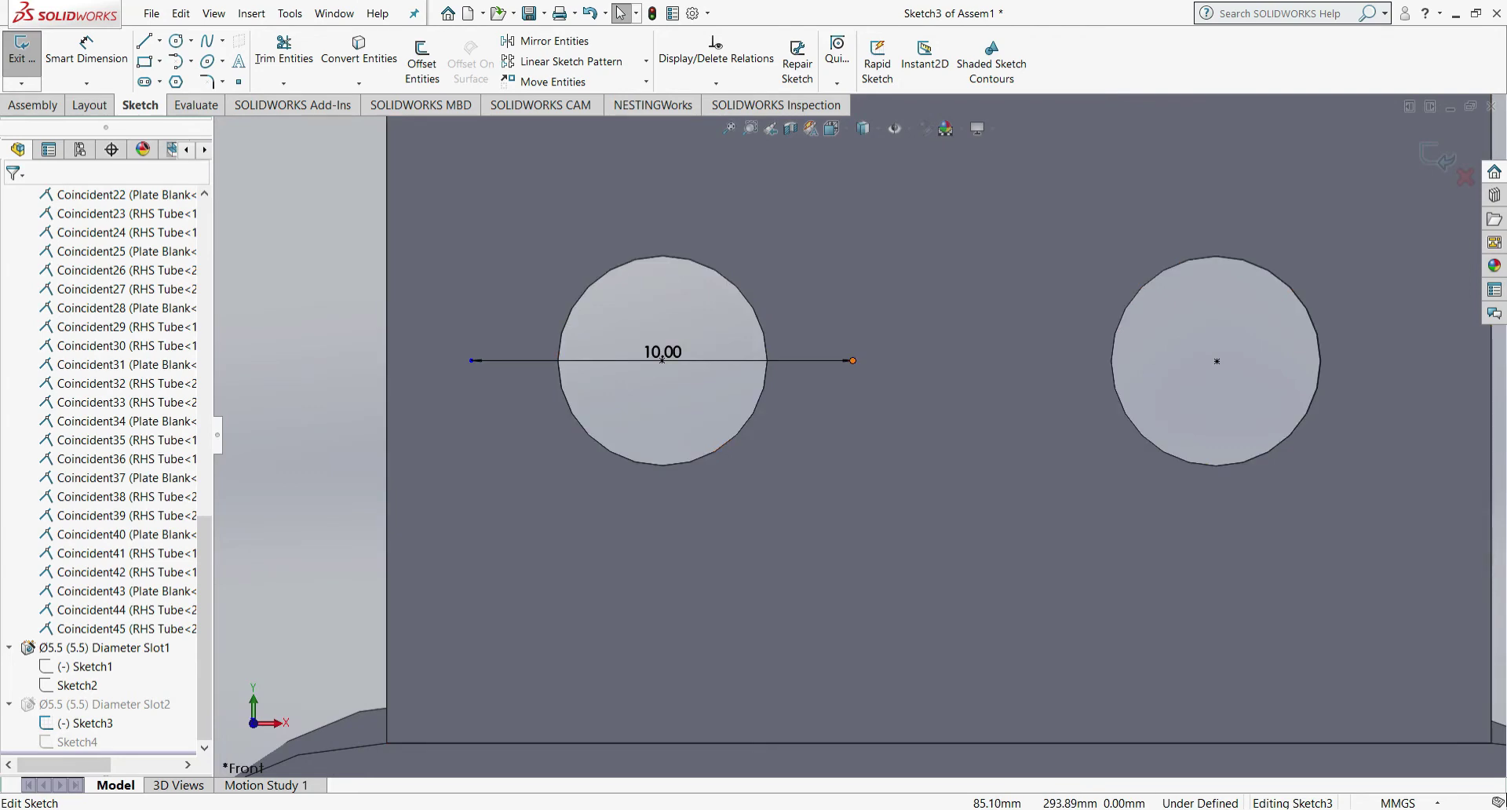
{"action": "left_click_drag", "start_coordinate": [853, 361], "coordinate": [661, 551]}
{"action": "key", "text": "Escape"}
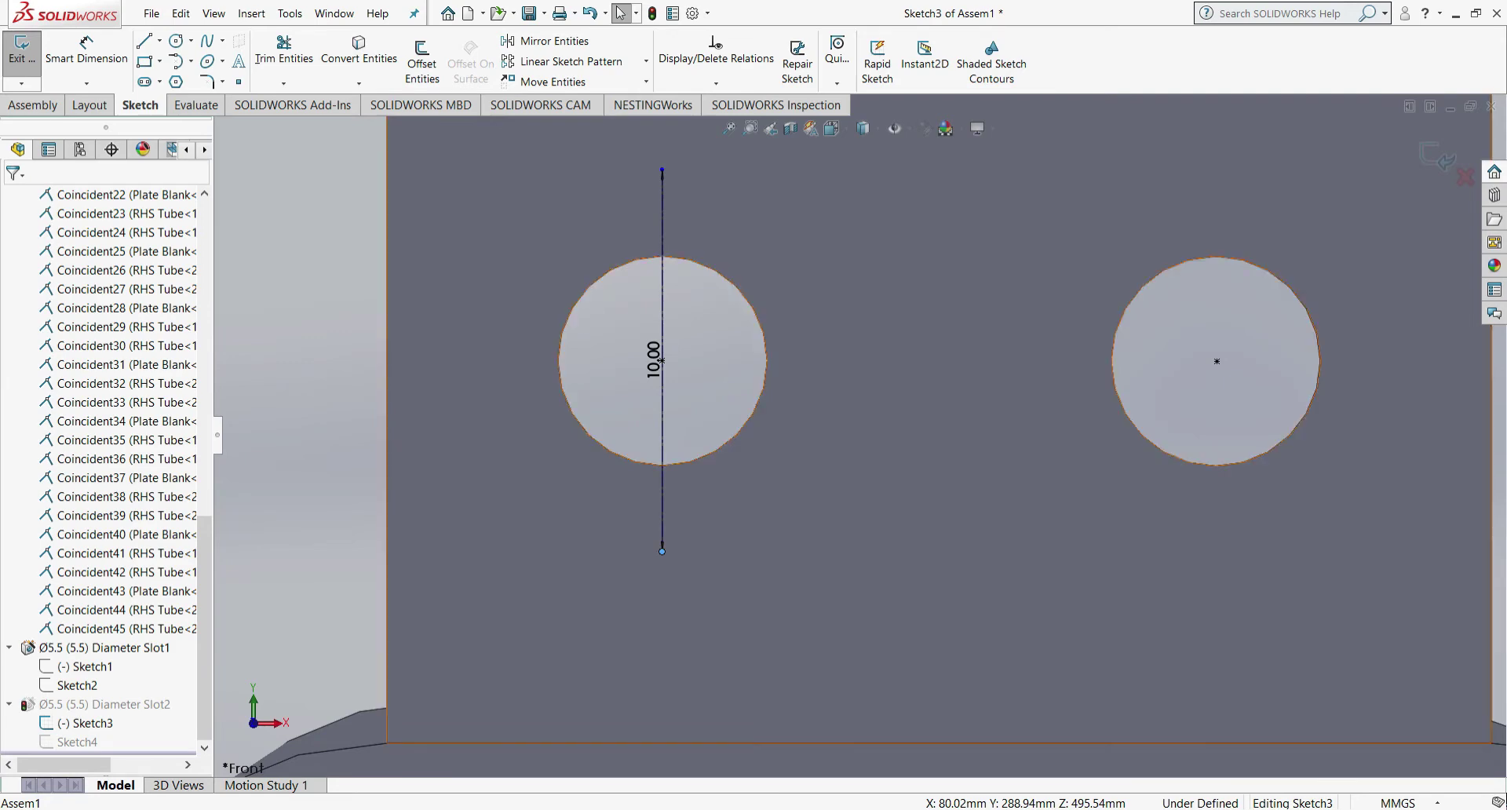
{"action": "scroll", "coordinate": [948, 450], "scroll_direction": "up", "scroll_amount": 5}
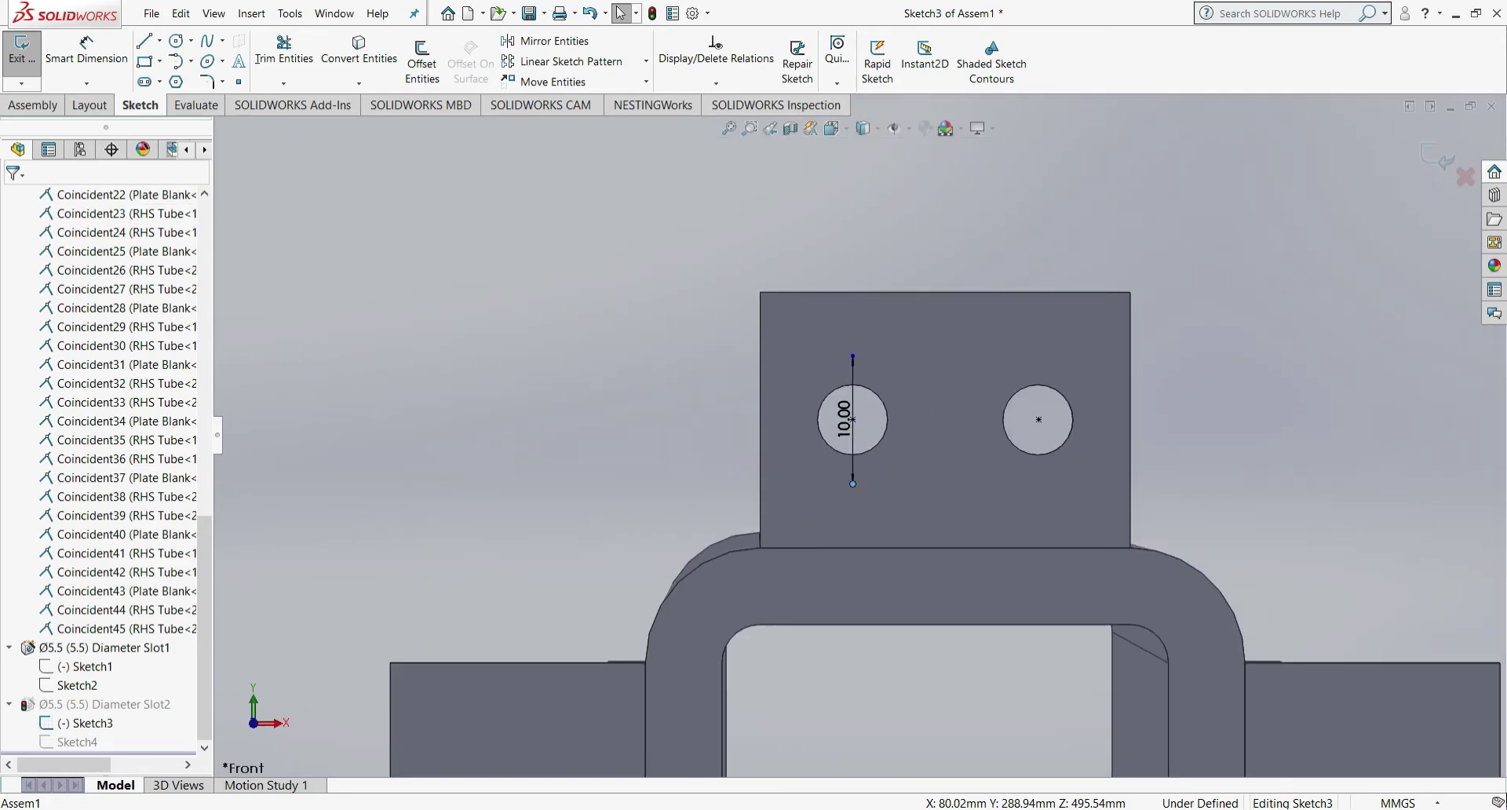
{"action": "left_click", "coordinate": [1438, 157]}
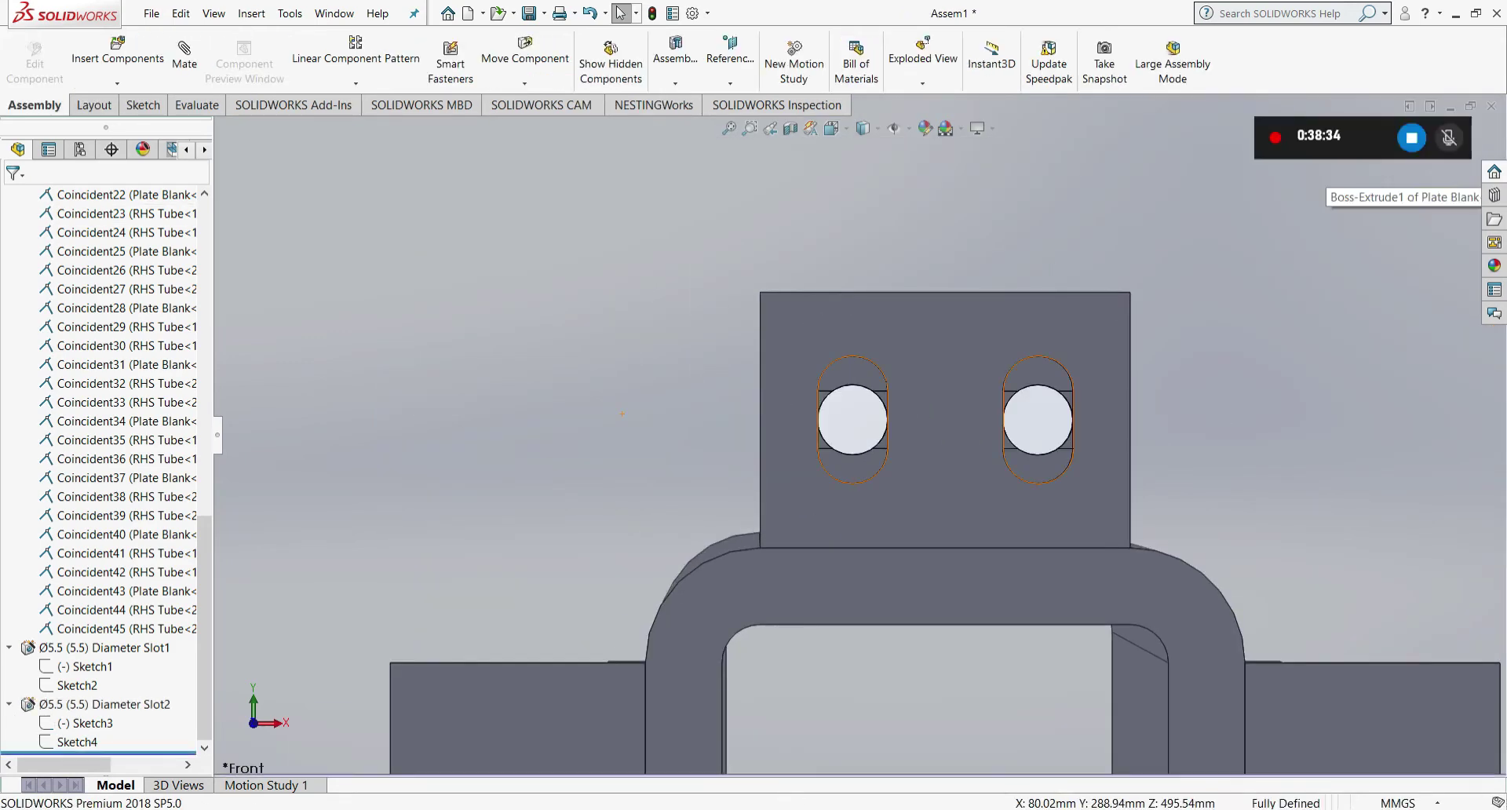
- Set up a Ø4.5 ANSI Metric drill-size slot with 5 mm slot length and start positioning it on the plate at the upper-left carriage block
{"action": "scroll", "coordinate": [520, 392], "scroll_direction": "down", "scroll_amount": 3}
{"action": "scroll", "coordinate": [848, 437], "scroll_direction": "up", "scroll_amount": 15}
{"action": "scroll", "coordinate": [973, 588], "scroll_direction": "down", "scroll_amount": 6}
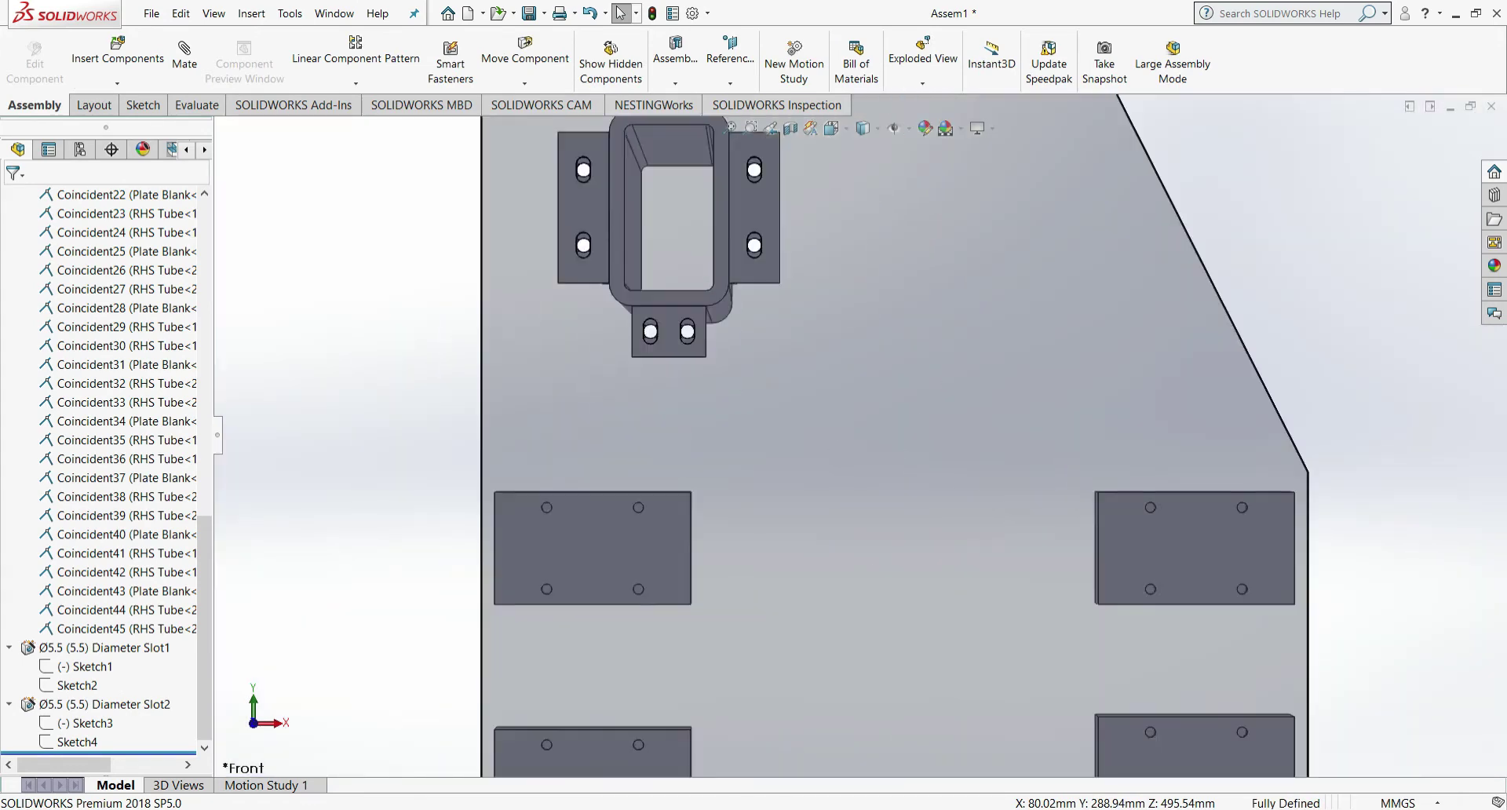
{"action": "scroll", "coordinate": [547, 573], "scroll_direction": "down", "scroll_amount": 3}
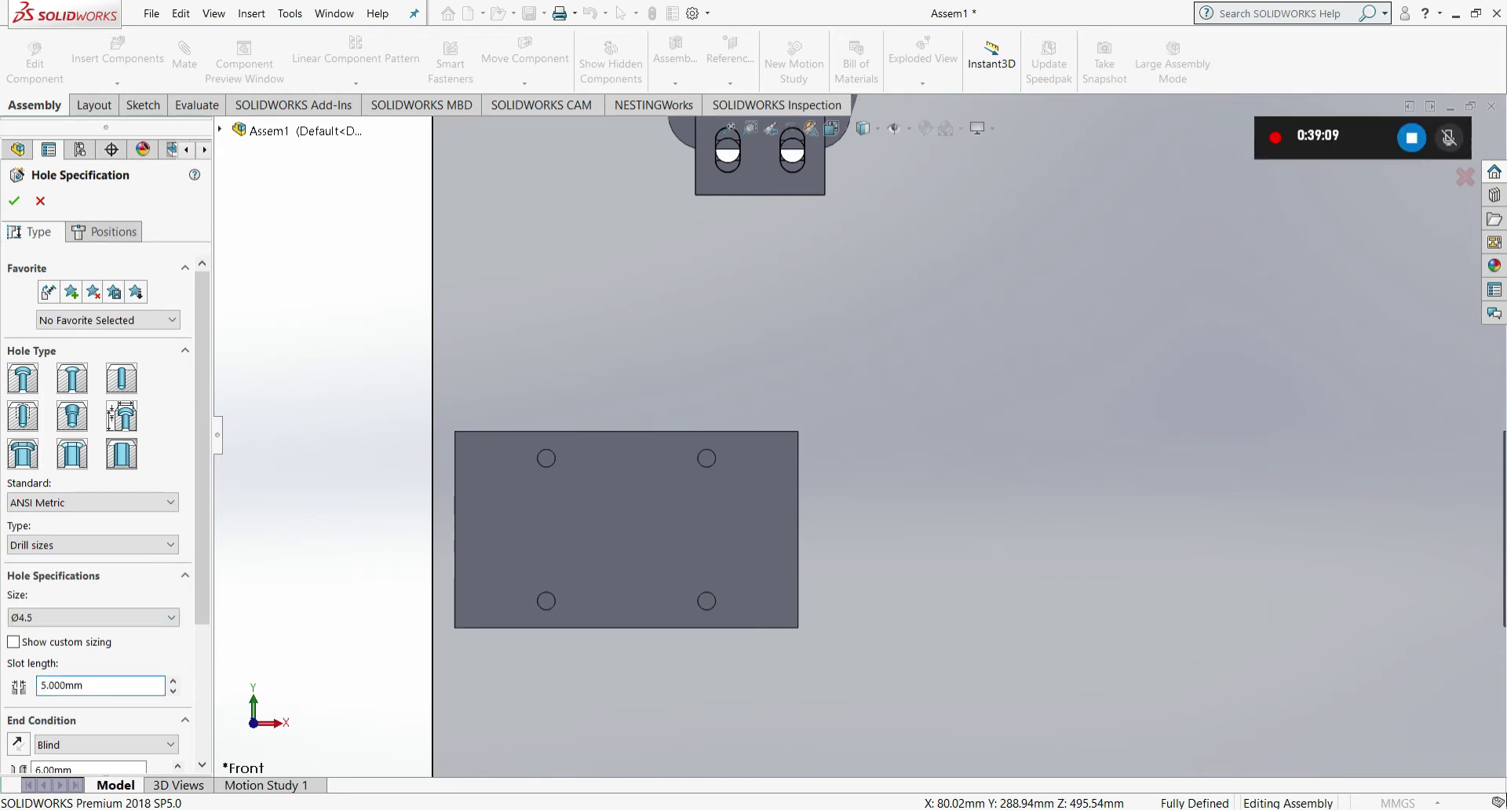
{"action": "mouse_move", "coordinate": [201, 440]}
{"action": "left_mouse_down"}
{"action": "mouse_move", "coordinate": [202, 470]}
{"action": "mouse_move", "coordinate": [201, 440]}
{"action": "left_mouse_up"}
{"action": "left_click", "coordinate": [104, 232]}
{"action": "left_click", "coordinate": [928, 522]}
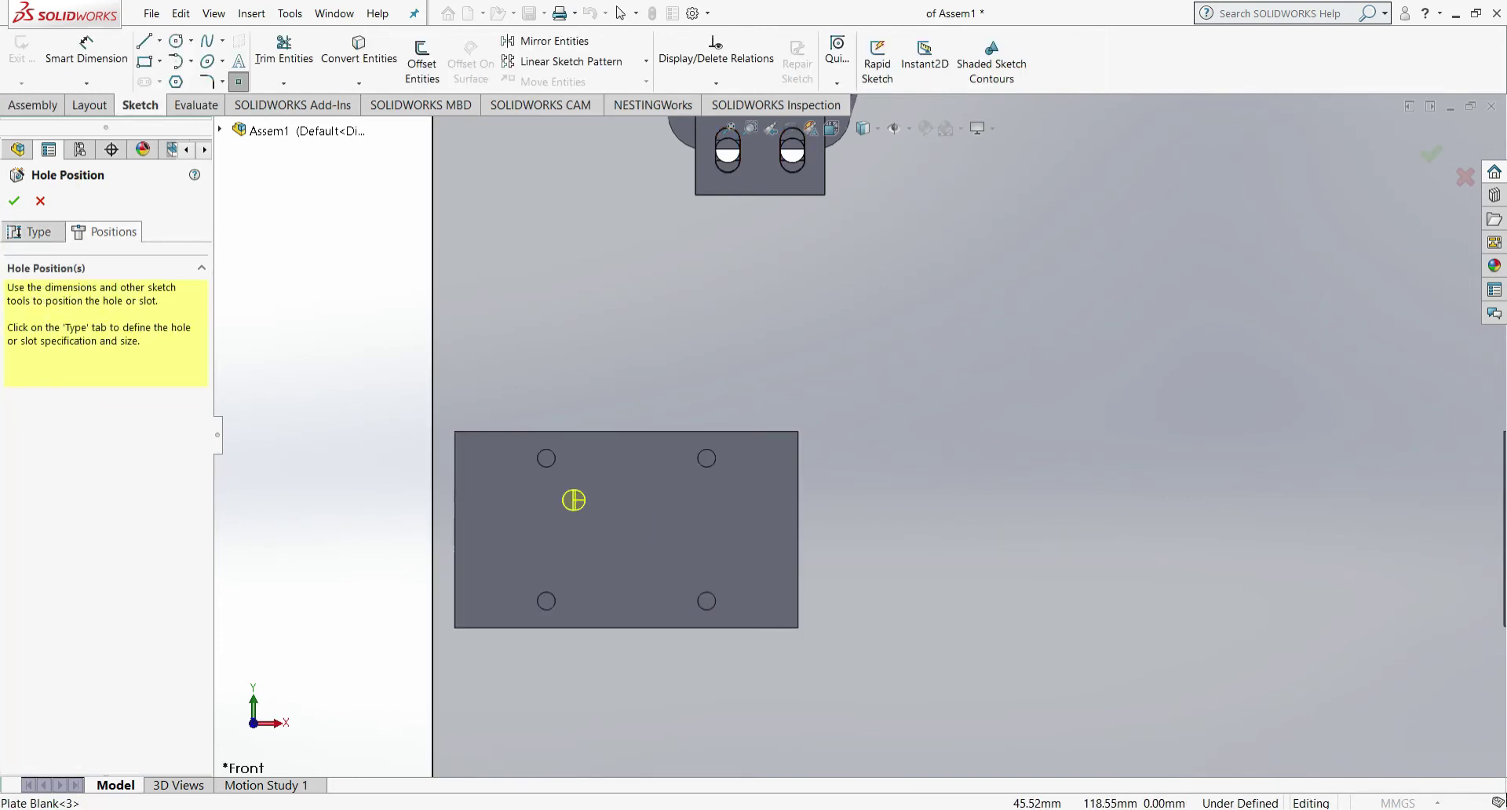
{"action": "scroll", "coordinate": [550, 459], "scroll_direction": "down", "scroll_amount": 4}
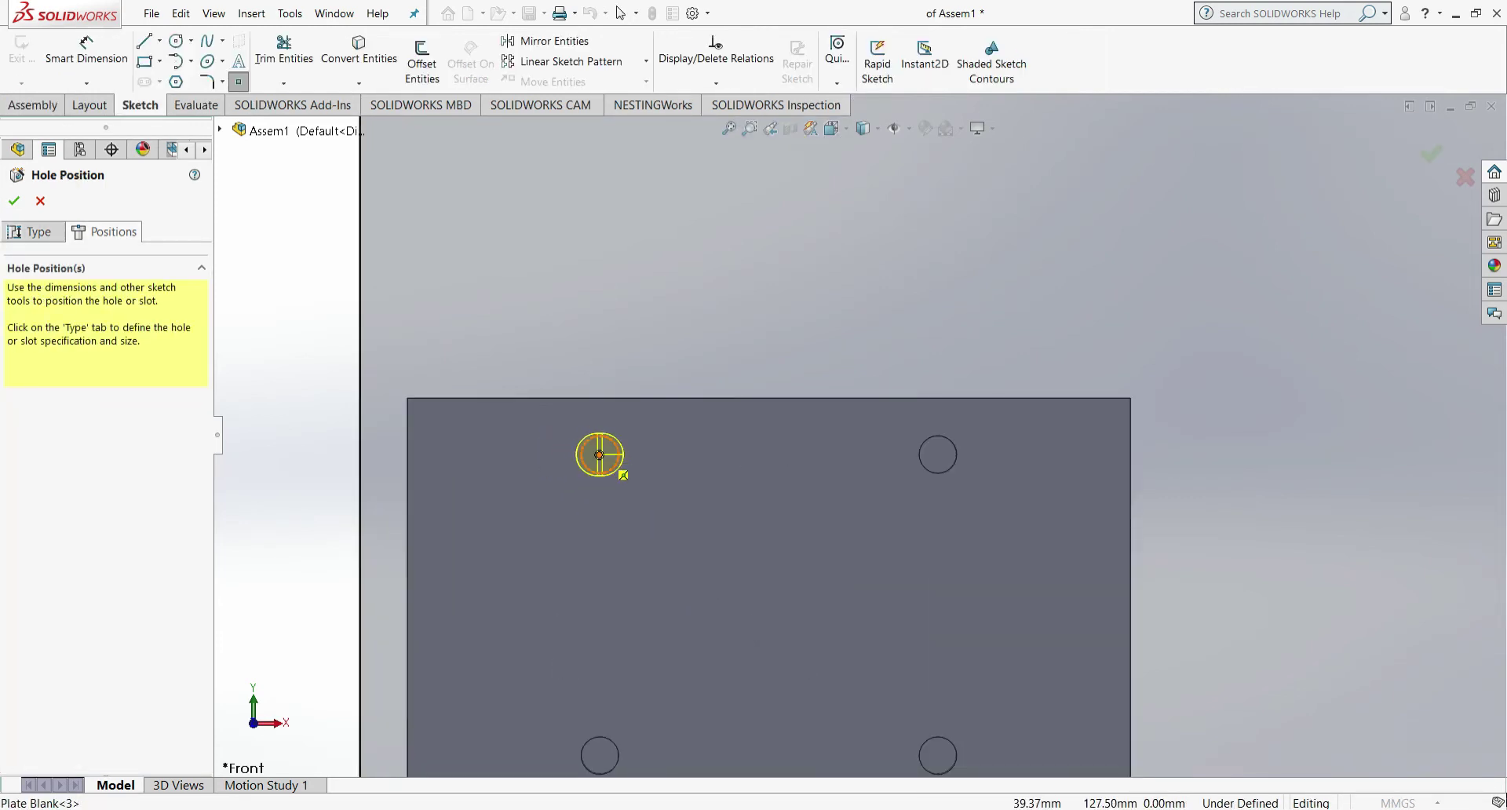
- Set the Ø4.5 slot's length to 8 mm and place a slot on the upper-left carriage block's first upper hole
{"action": "left_click", "coordinate": [28, 231]}
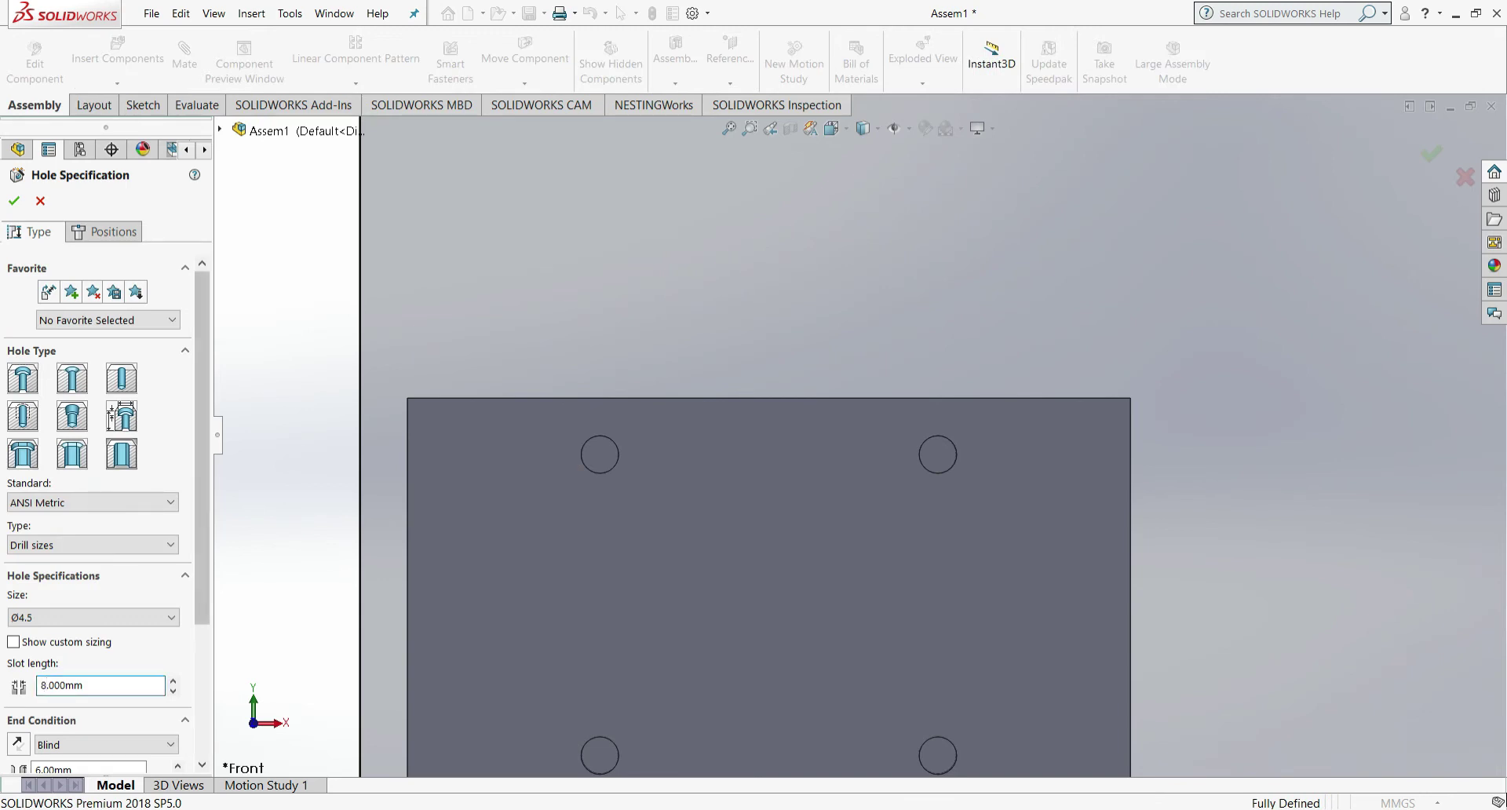
{"action": "left_click", "coordinate": [104, 232]}
{"action": "left_click", "coordinate": [729, 416]}
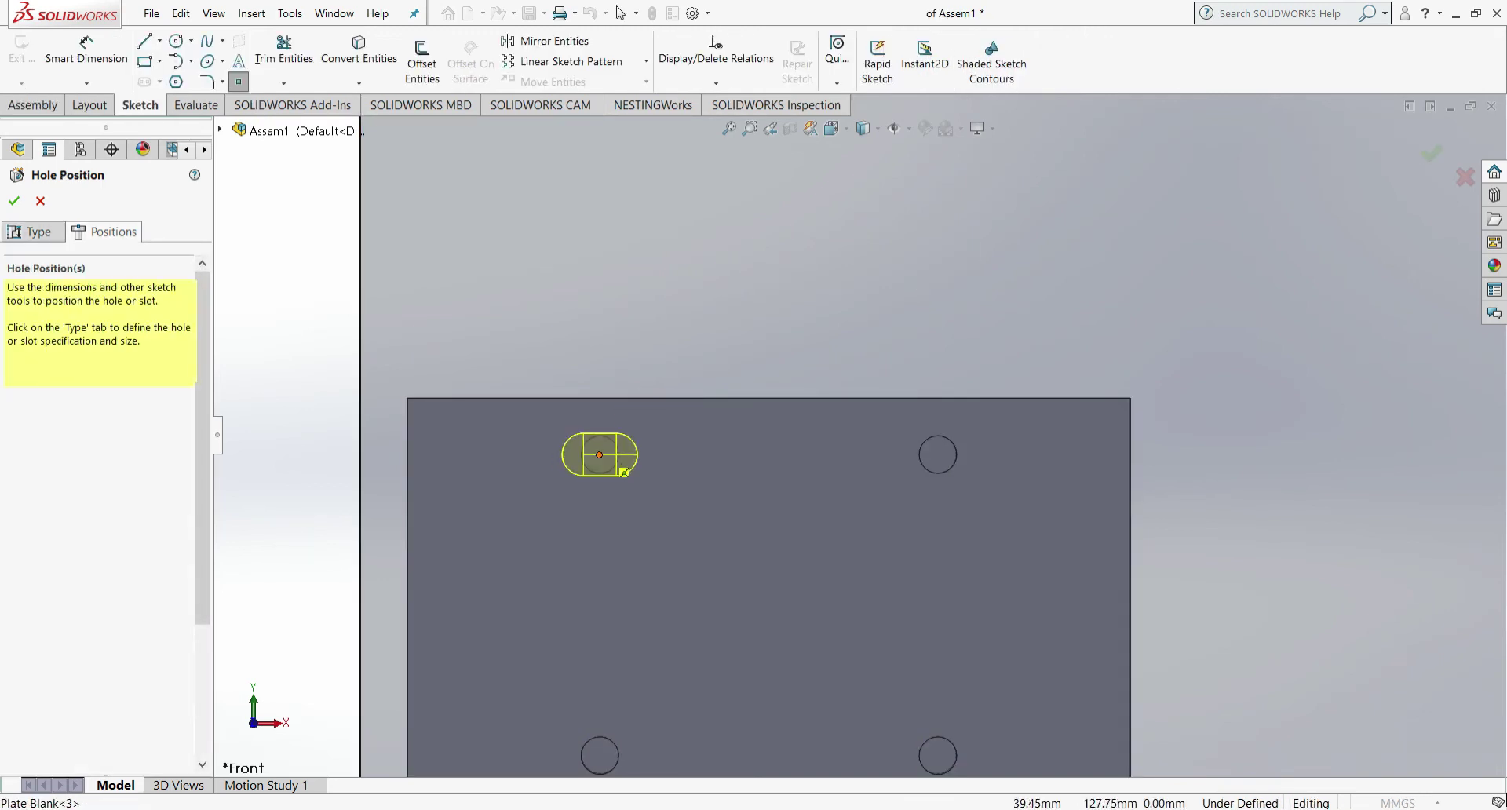
{"action": "left_click", "coordinate": [599, 453]}
{"action": "scroll", "coordinate": [761, 430], "scroll_direction": "down", "scroll_amount": 4}
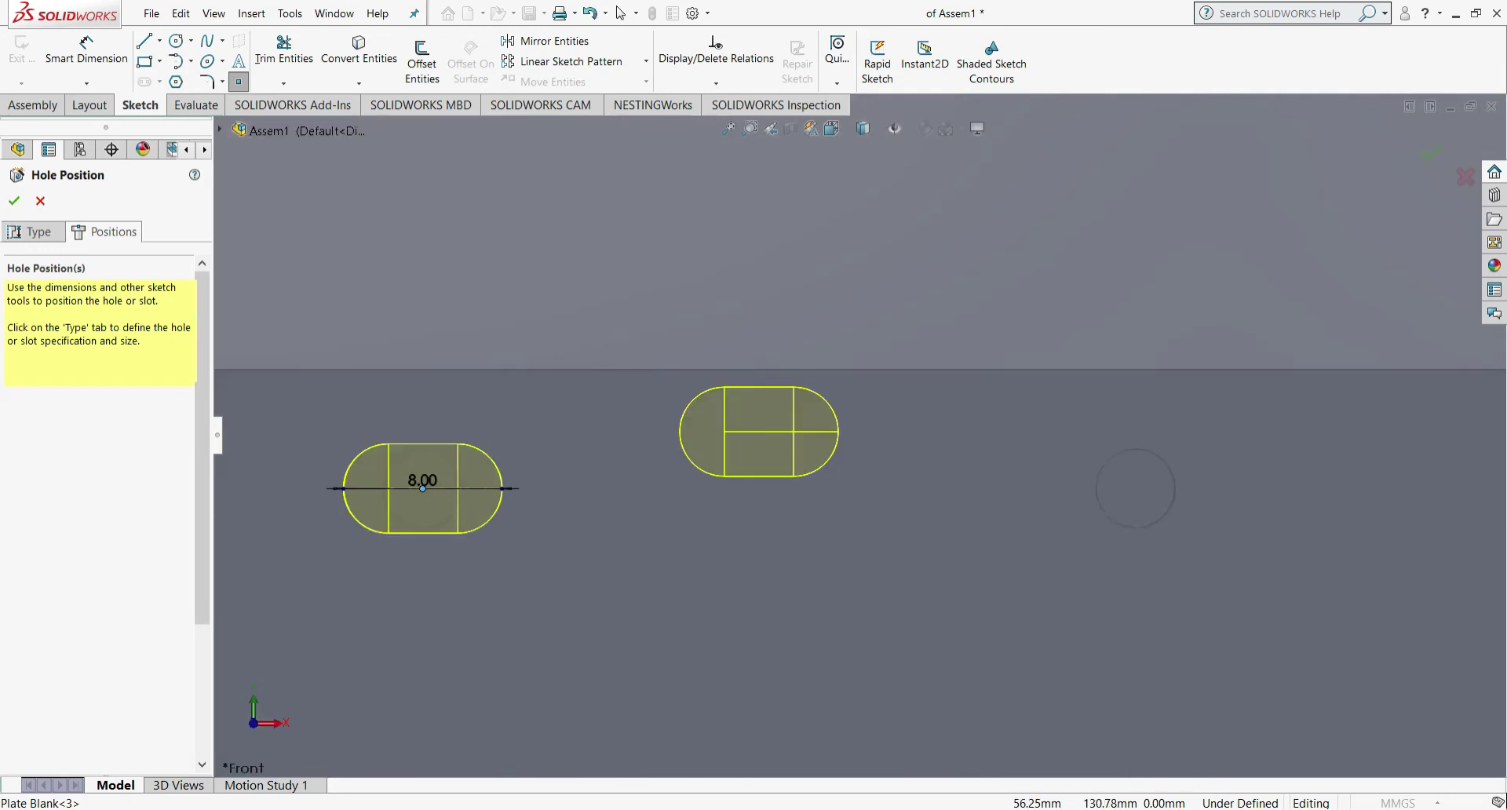
- Place slots centred on the upper-right carriage block's two upper holes and the upper-left block's second upper hole
{"action": "scroll", "coordinate": [785, 439], "scroll_direction": "up", "scroll_amount": 14}
{"action": "scroll", "coordinate": [1229, 462], "scroll_direction": "down", "scroll_amount": 8}
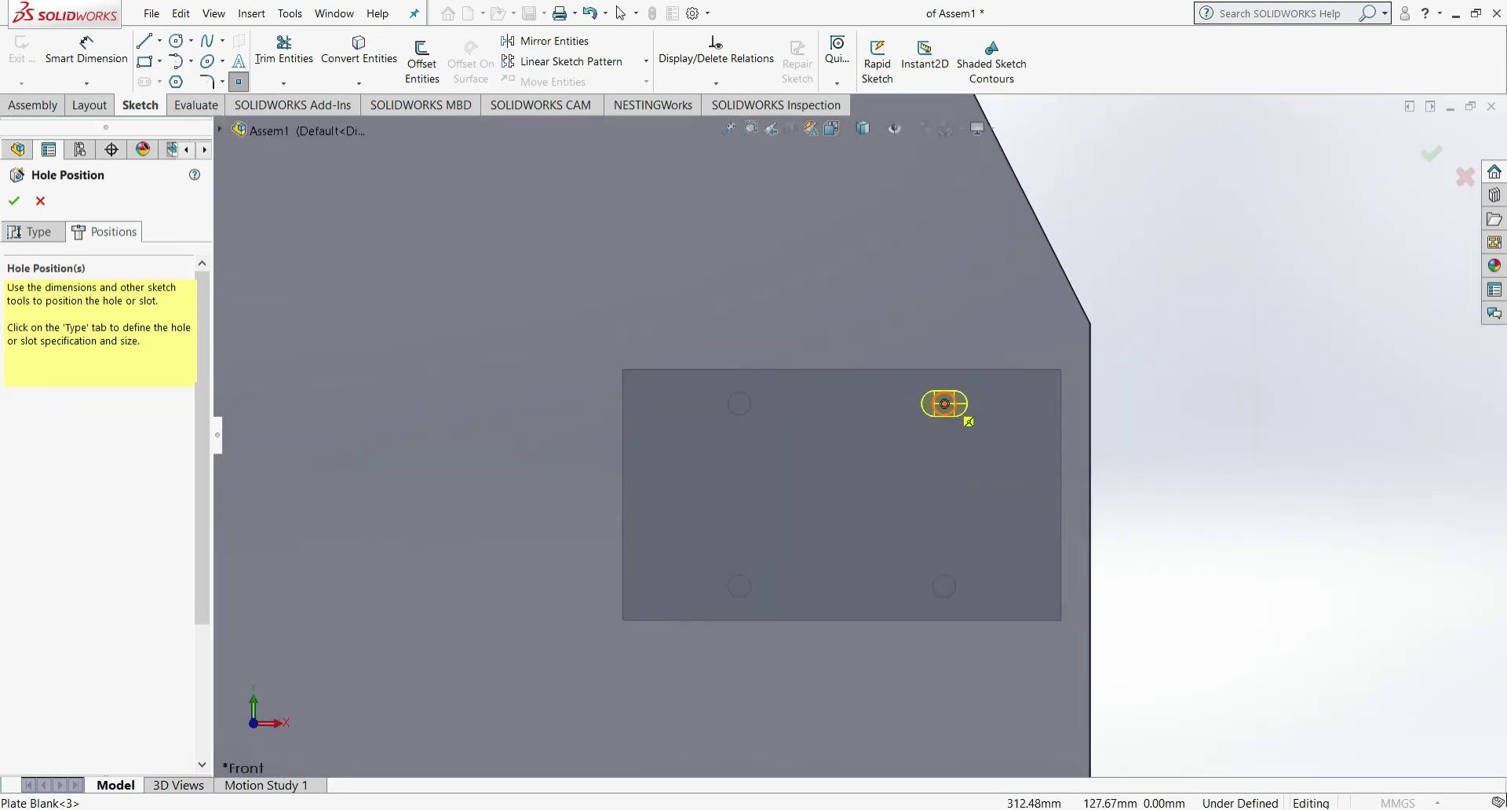
{"action": "scroll", "coordinate": [761, 424], "scroll_direction": "up", "scroll_amount": 5}
{"action": "scroll", "coordinate": [553, 436], "scroll_direction": "down", "scroll_amount": 5}
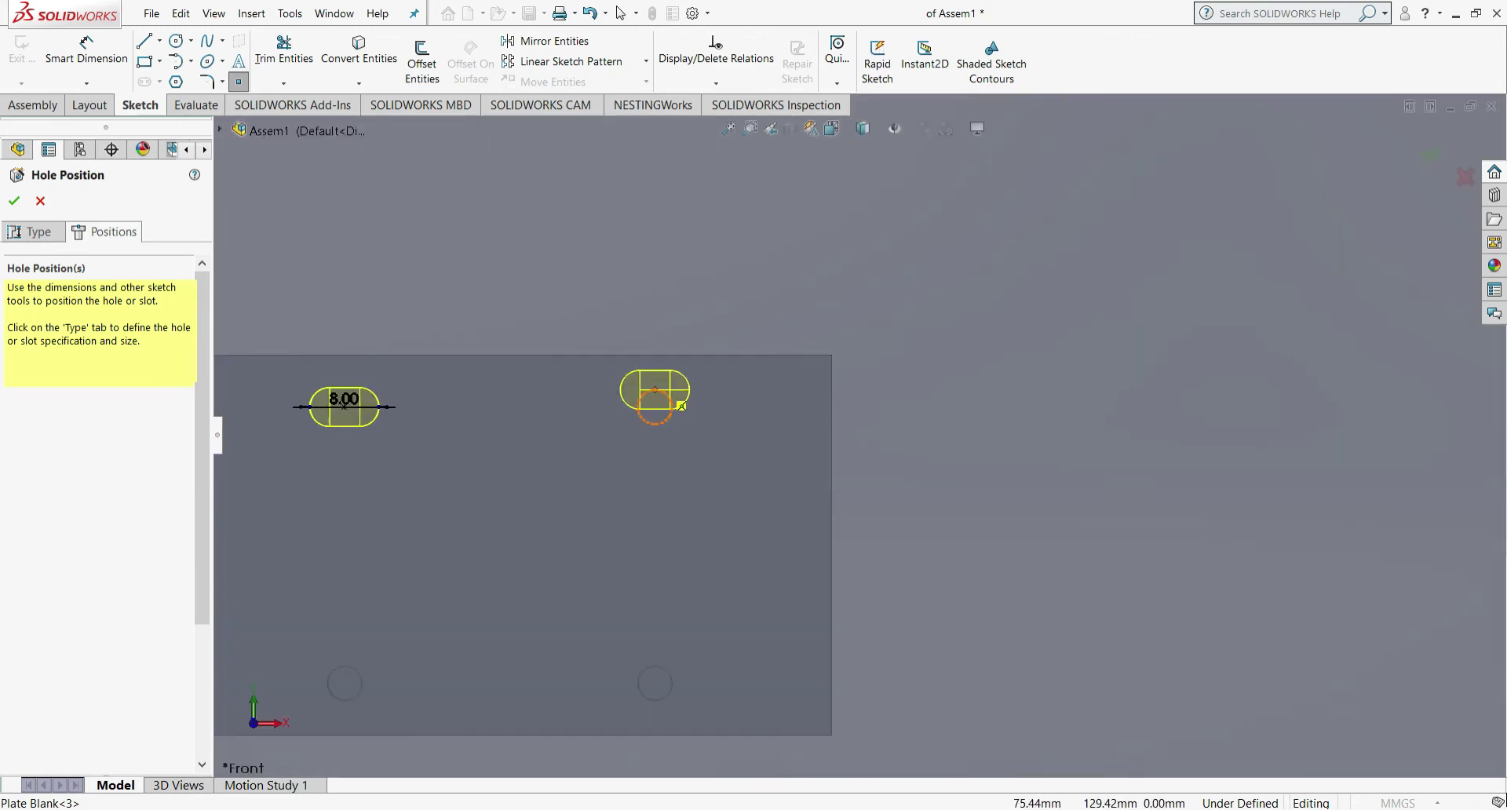
{"action": "left_click", "coordinate": [654, 406]}
- Place slots centred on the two upper holes of the lower-left carriage block
{"action": "scroll", "coordinate": [667, 377], "scroll_direction": "down", "scroll_amount": 2}
{"action": "scroll", "coordinate": [681, 412], "scroll_direction": "up", "scroll_amount": 11}
{"action": "scroll", "coordinate": [770, 596], "scroll_direction": "down", "scroll_amount": 8}
{"action": "left_click", "coordinate": [810, 508]}
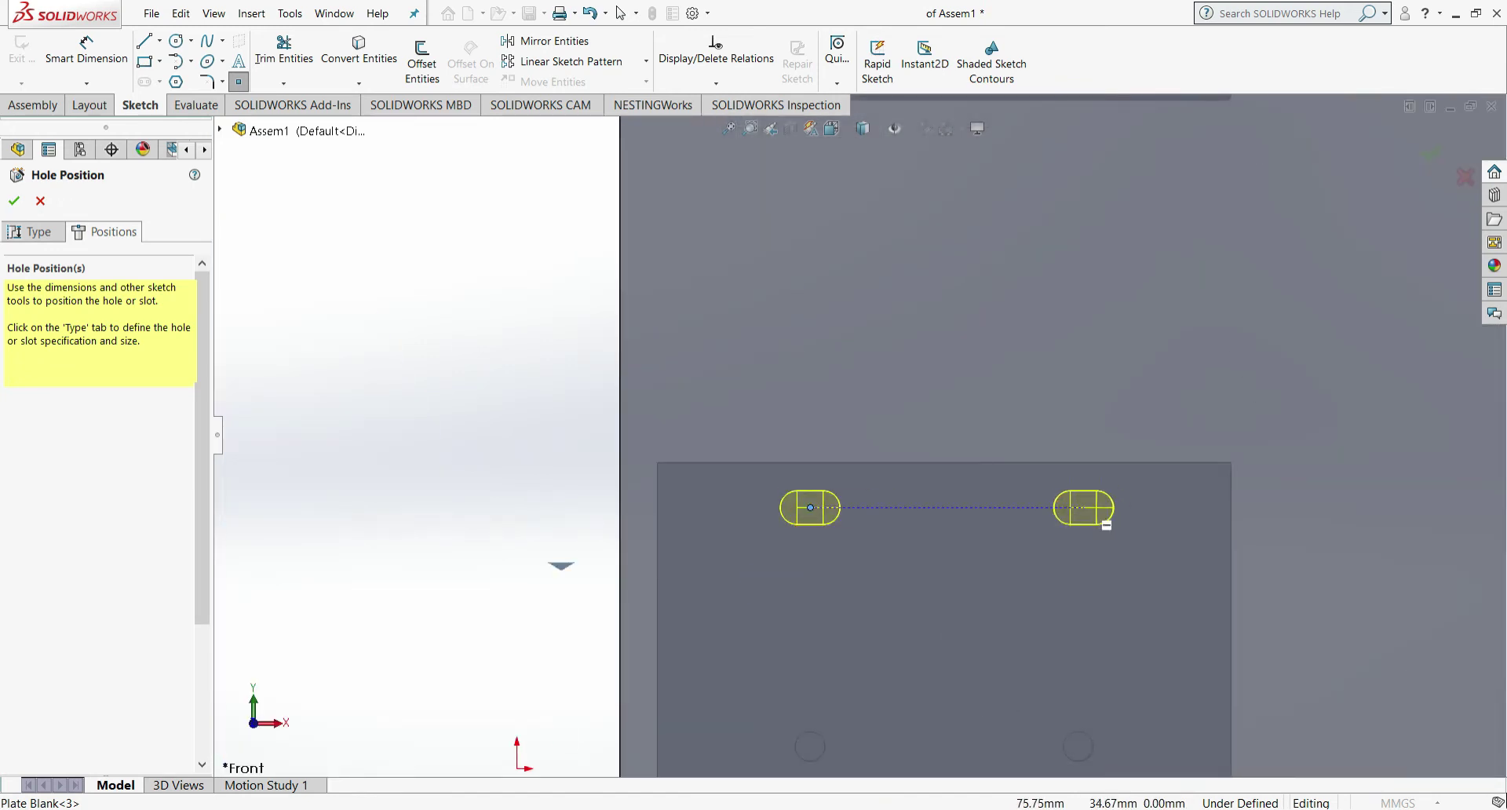
{"action": "left_click", "coordinate": [1078, 507]}
- Place slots centred on the two upper holes of the lower-right carriage block and finish the Ø4.5 slot feature
{"action": "scroll", "coordinate": [1079, 508], "scroll_direction": "up", "scroll_amount": 4}
{"action": "scroll", "coordinate": [734, 448], "scroll_direction": "down", "scroll_amount": 5}
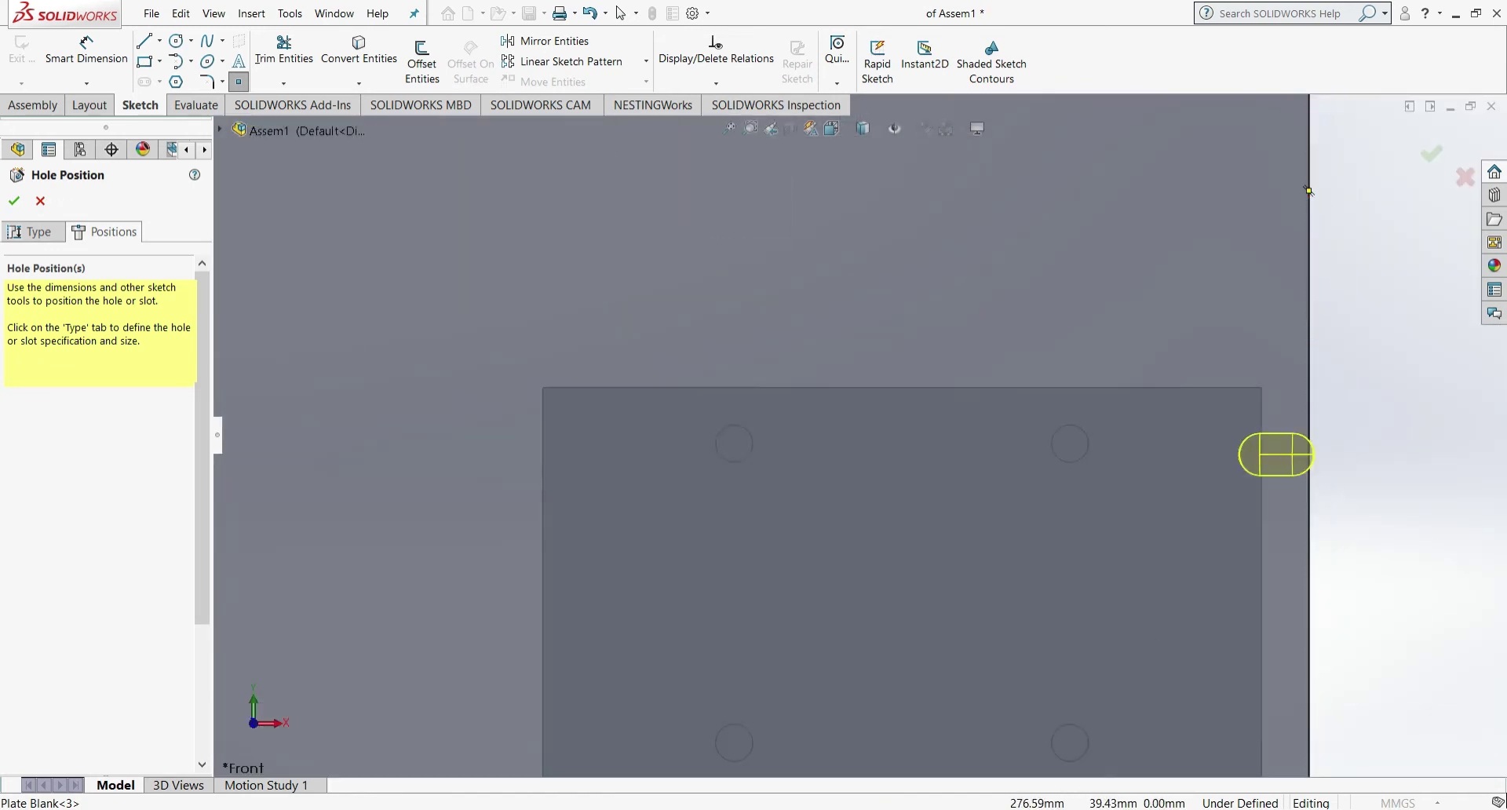
{"action": "left_click", "coordinate": [758, 462]}
{"action": "left_click", "coordinate": [1071, 445]}
{"action": "left_click", "coordinate": [14, 201]}
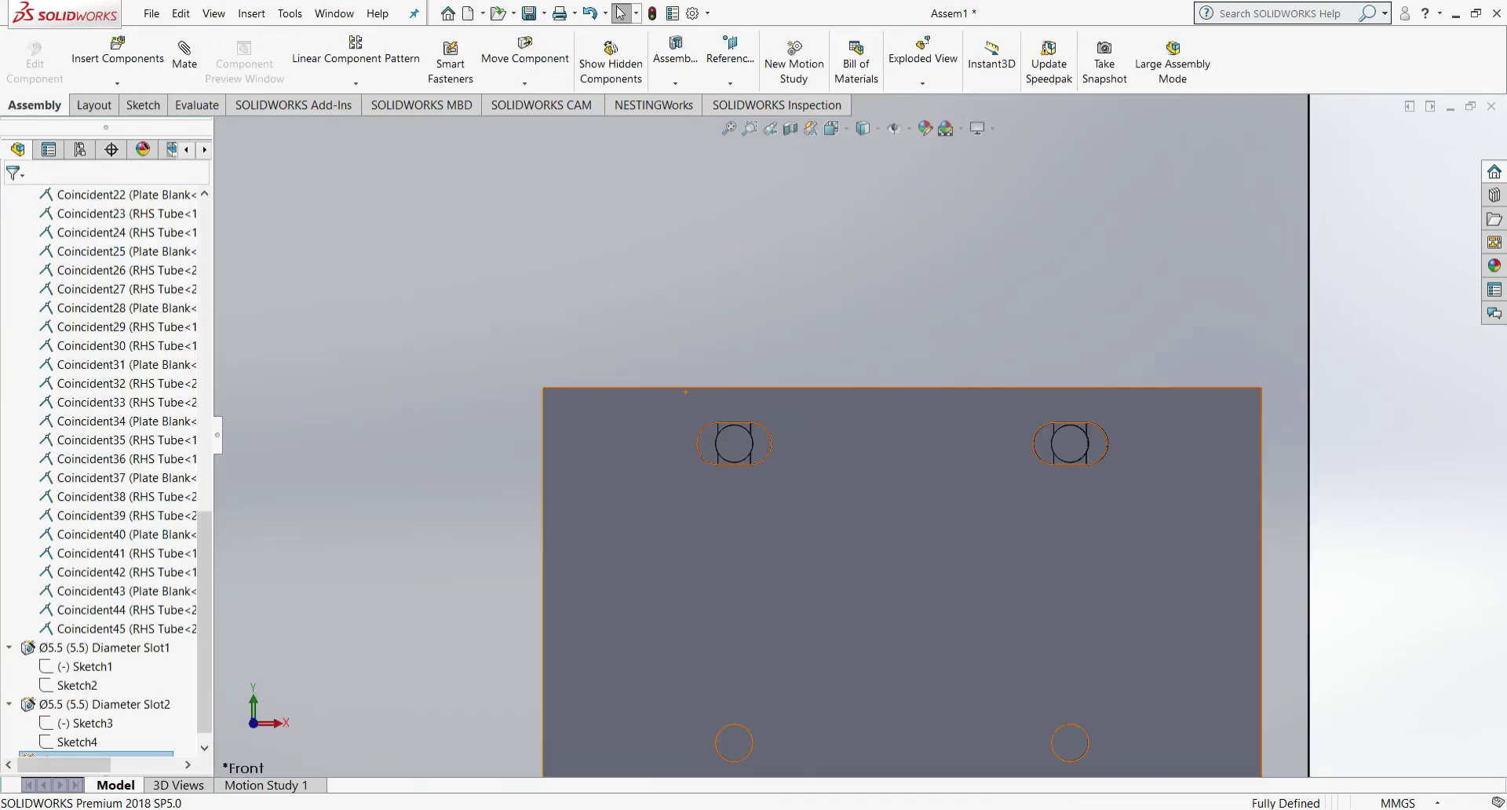
- Edit the Ø4.5 slot feature's undefined sketch, rotate its 8 mm slot line to vertical about the hole centre, and check the slots
{"action": "scroll", "coordinate": [946, 463], "scroll_direction": "up", "scroll_amount": 12}
{"action": "scroll", "coordinate": [673, 365], "scroll_direction": "down", "scroll_amount": 11}
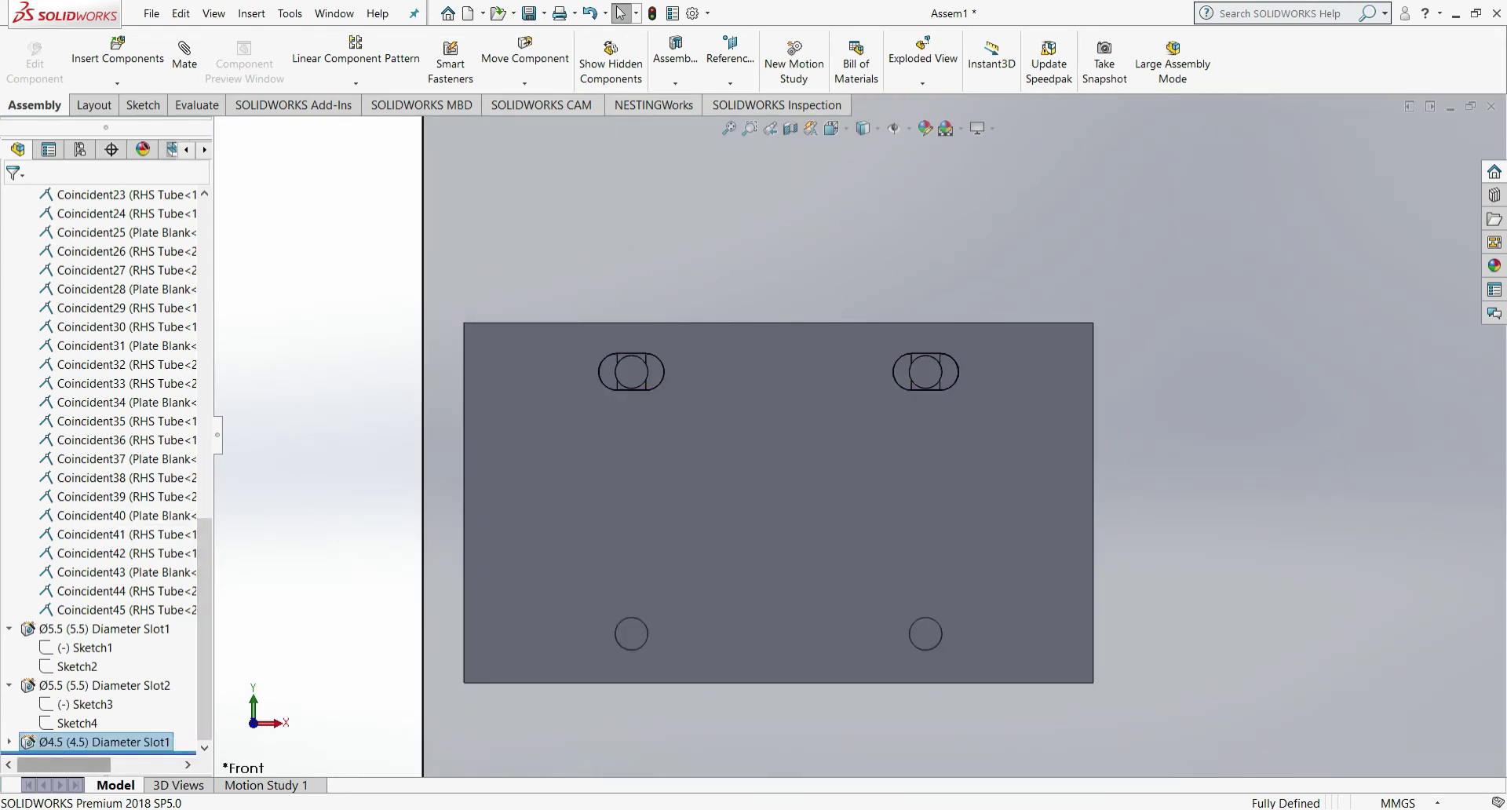
{"action": "left_click", "coordinate": [9, 742]}
{"action": "left_click", "coordinate": [86, 722]}
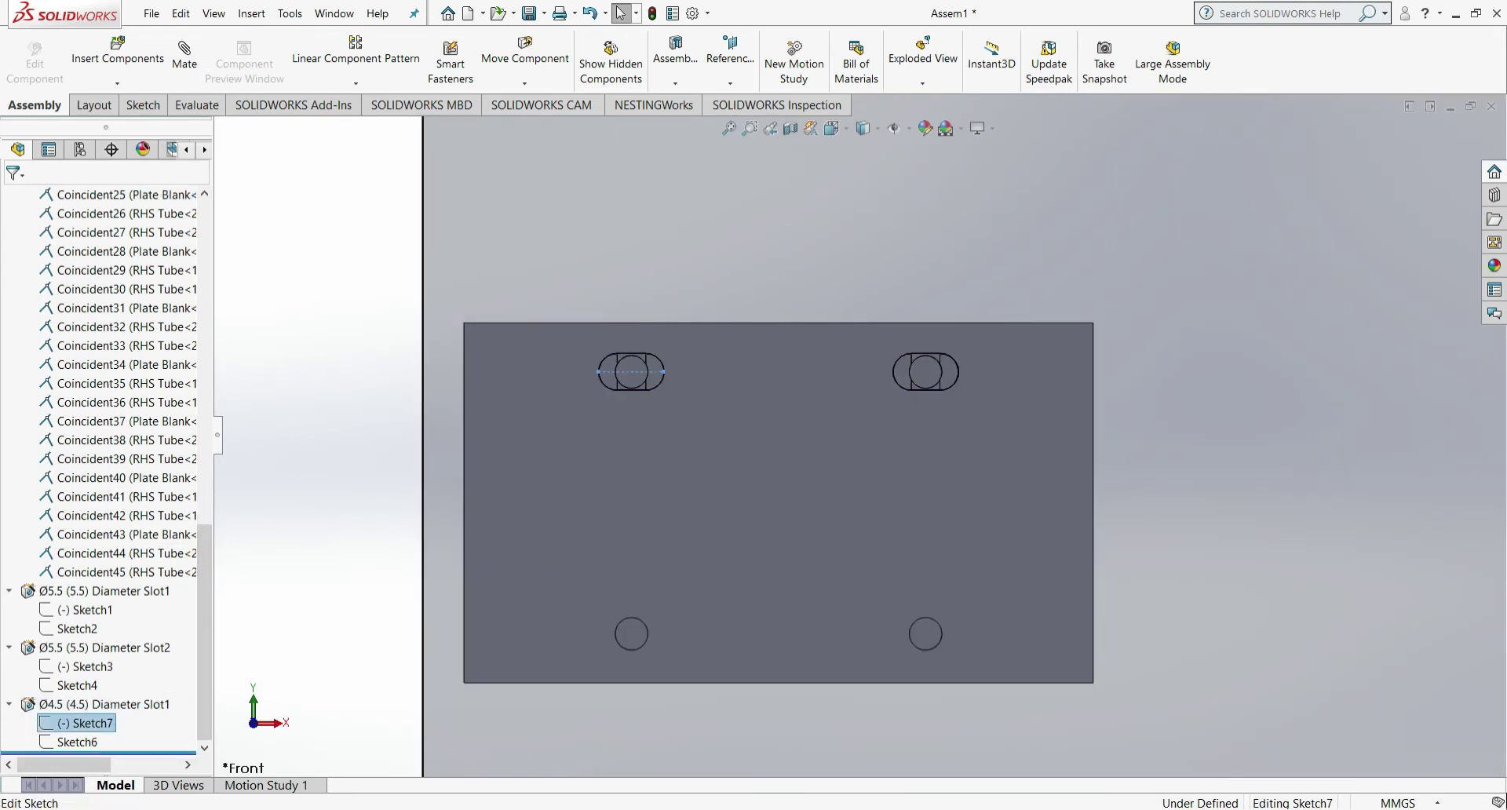
{"action": "scroll", "coordinate": [635, 331], "scroll_direction": "down", "scroll_amount": 5}
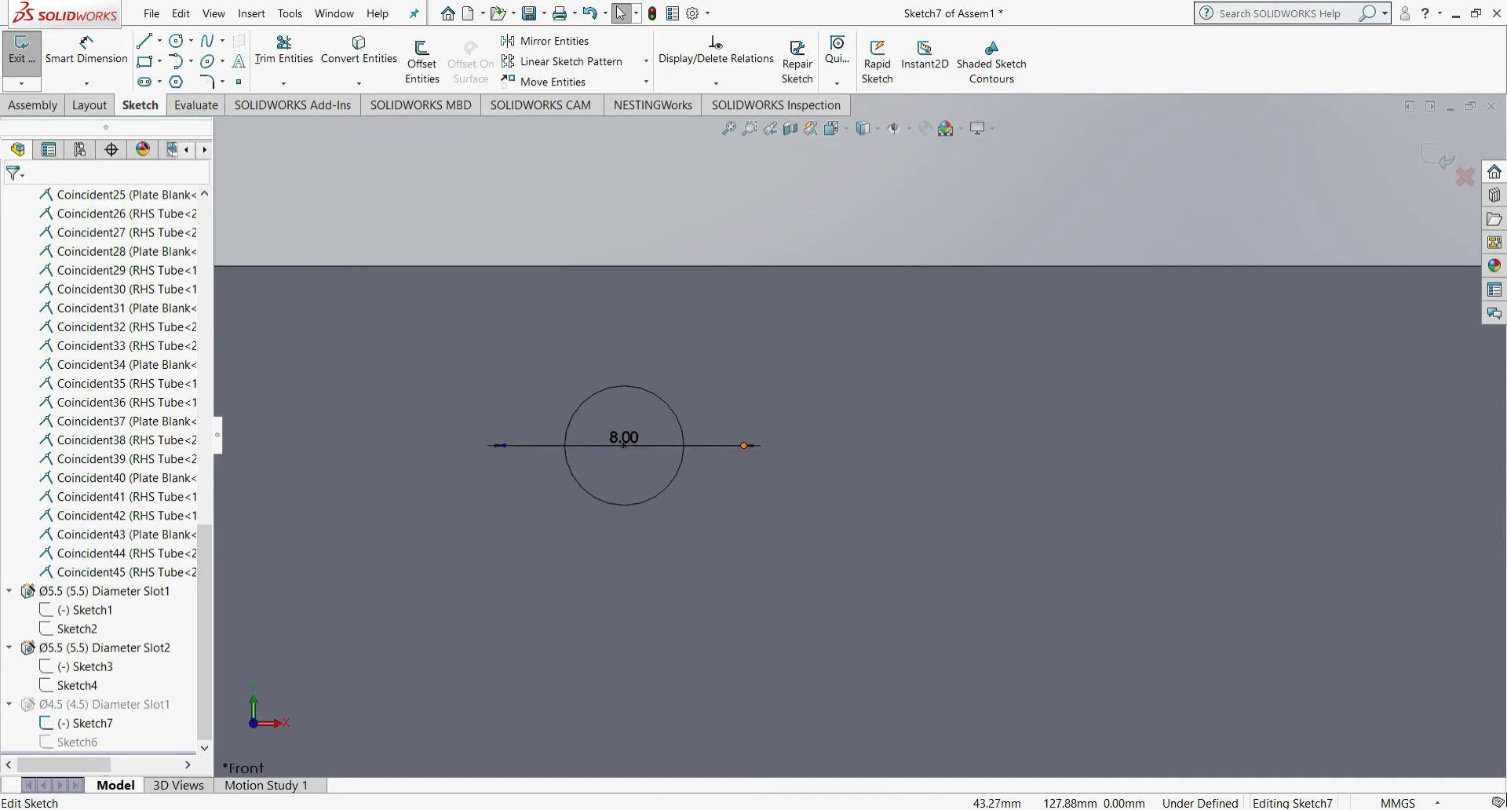
{"action": "left_click_drag", "start_coordinate": [743, 445], "coordinate": [624, 566]}
{"action": "key", "text": "Escape"}
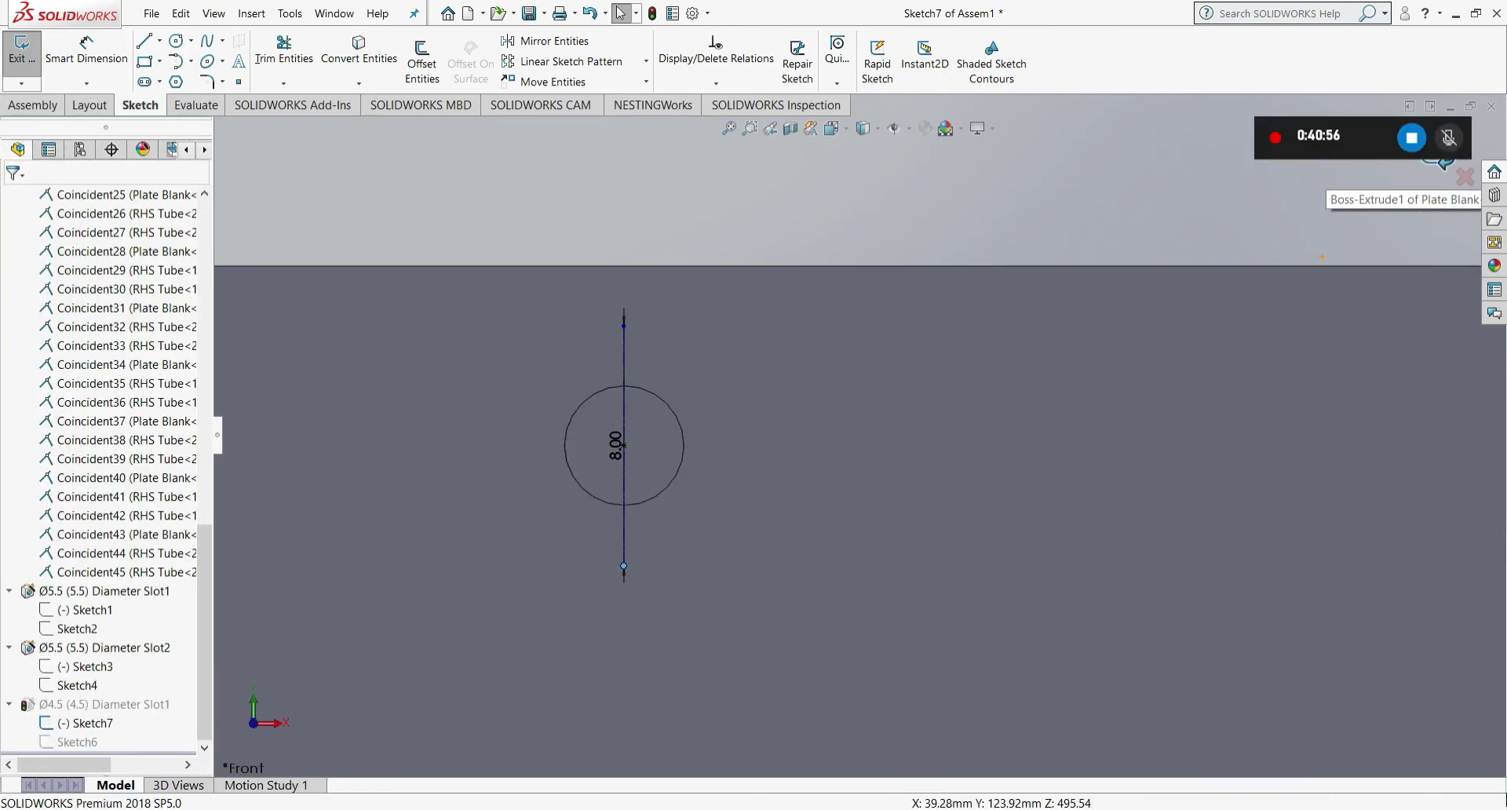
{"action": "left_click", "coordinate": [1442, 160]}
{"action": "scroll", "coordinate": [849, 443], "scroll_direction": "up", "scroll_amount": 11}
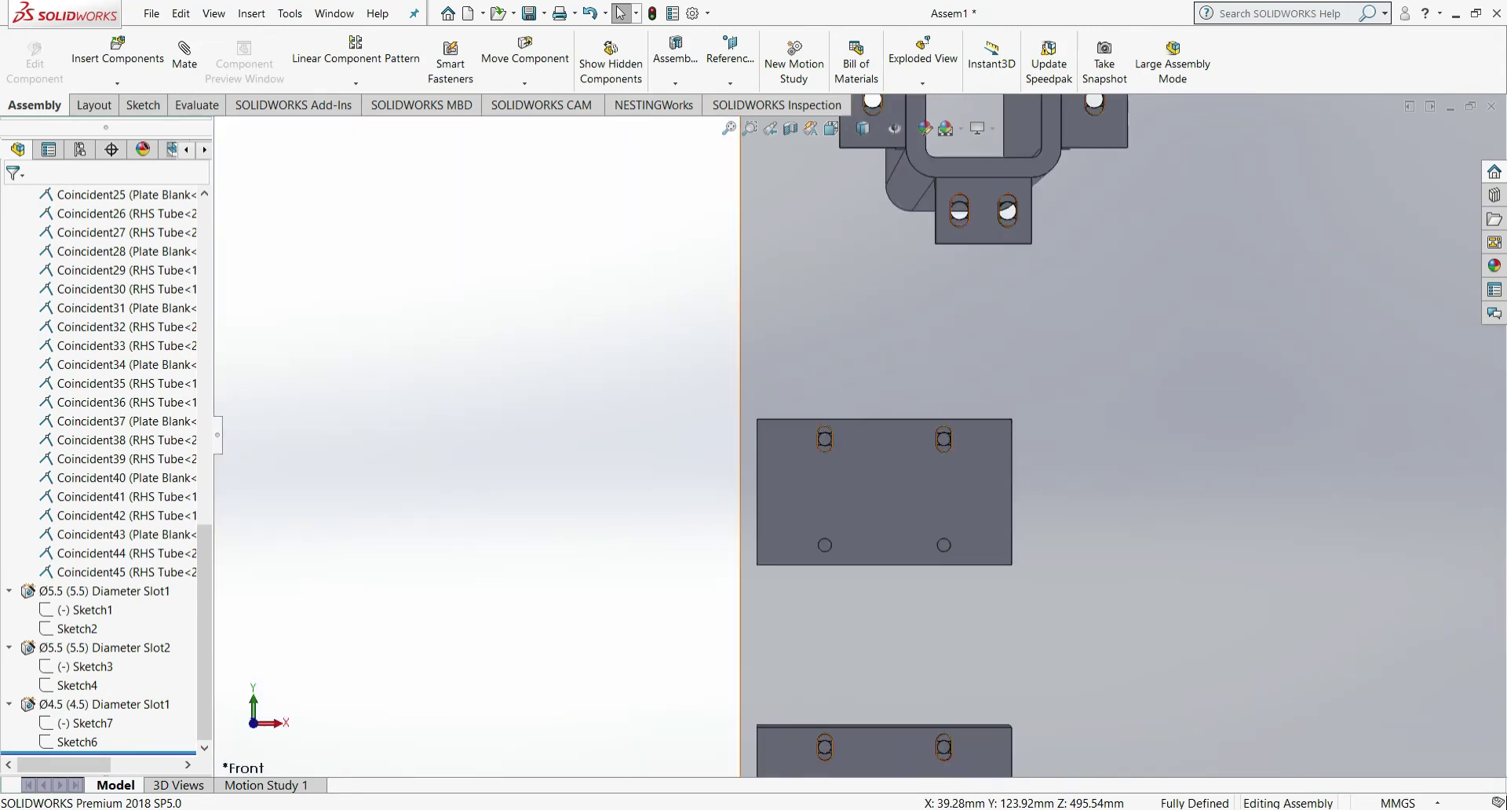
{"action": "scroll", "coordinate": [1326, 549], "scroll_direction": "up", "scroll_amount": 5}
{"action": "scroll", "coordinate": [1327, 550], "scroll_direction": "down", "scroll_amount": 4}
{"action": "scroll", "coordinate": [1326, 549], "scroll_direction": "up", "scroll_amount": 4}
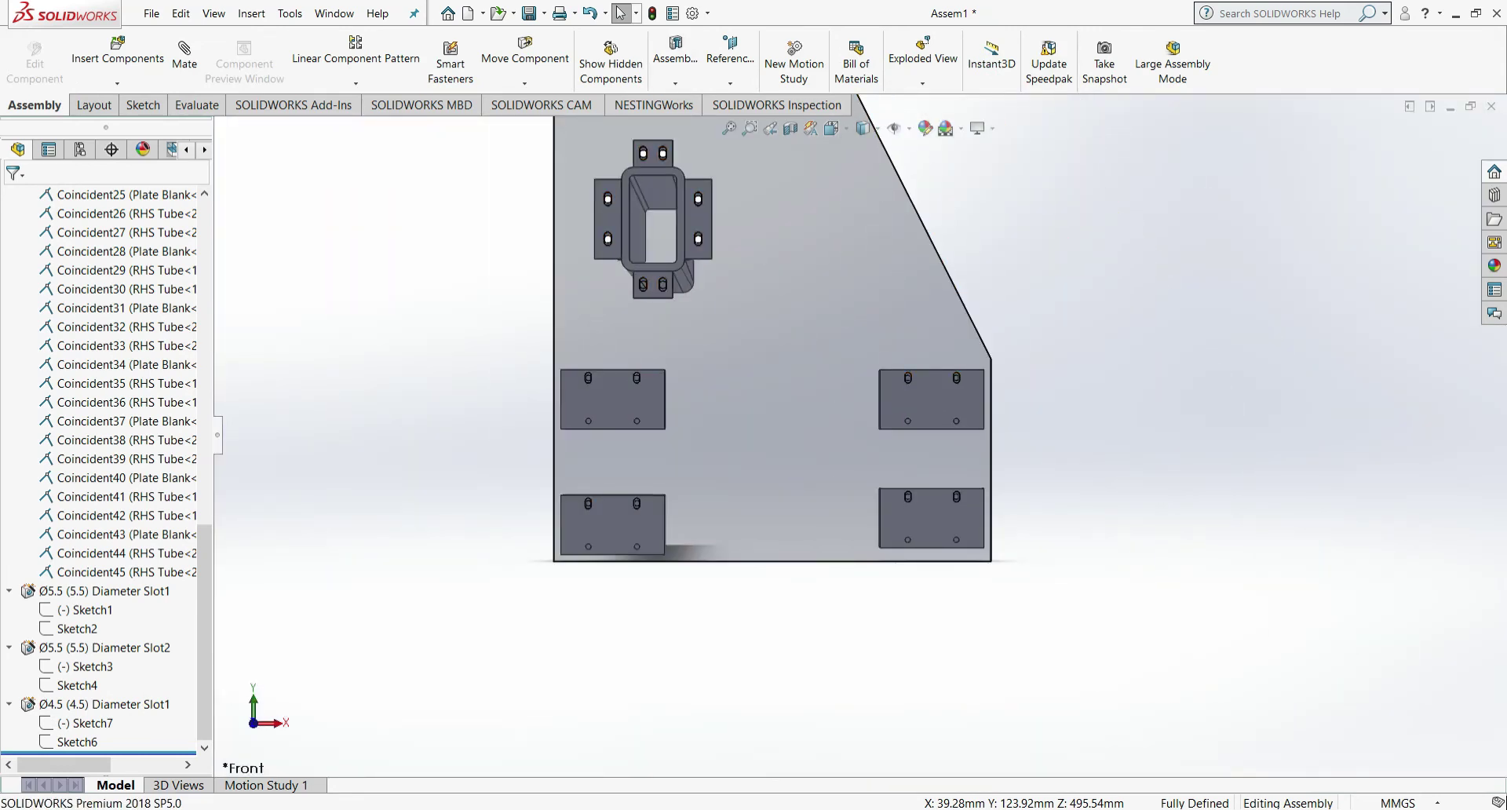
- Start a Ø4.5 drill hole, blind 6 mm, on the plate face and place it at the upper-left carriage block's two lower holes
{"action": "left_click", "coordinate": [121, 378]}
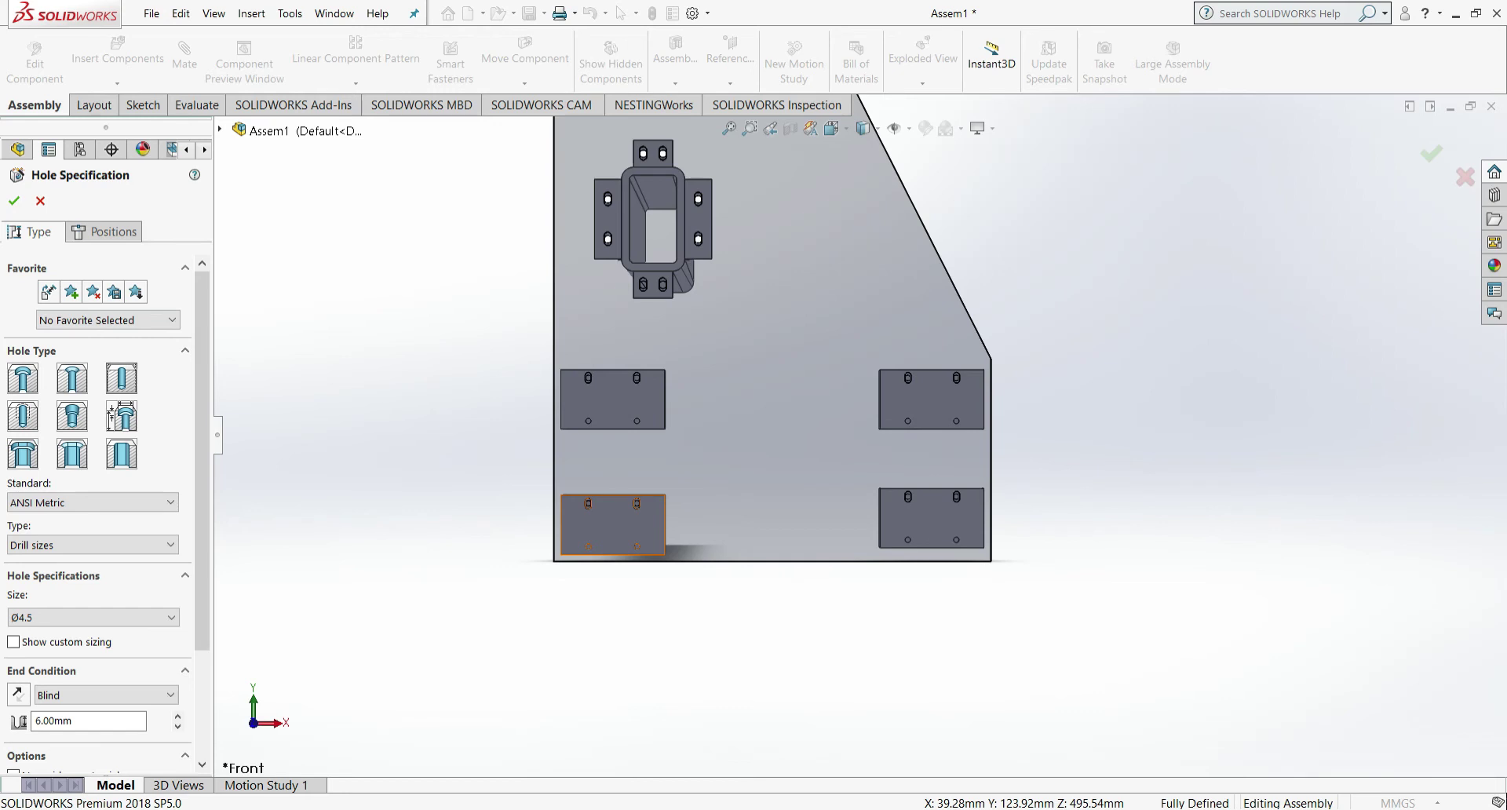
{"action": "left_click", "coordinate": [105, 232]}
{"action": "left_click", "coordinate": [694, 396]}
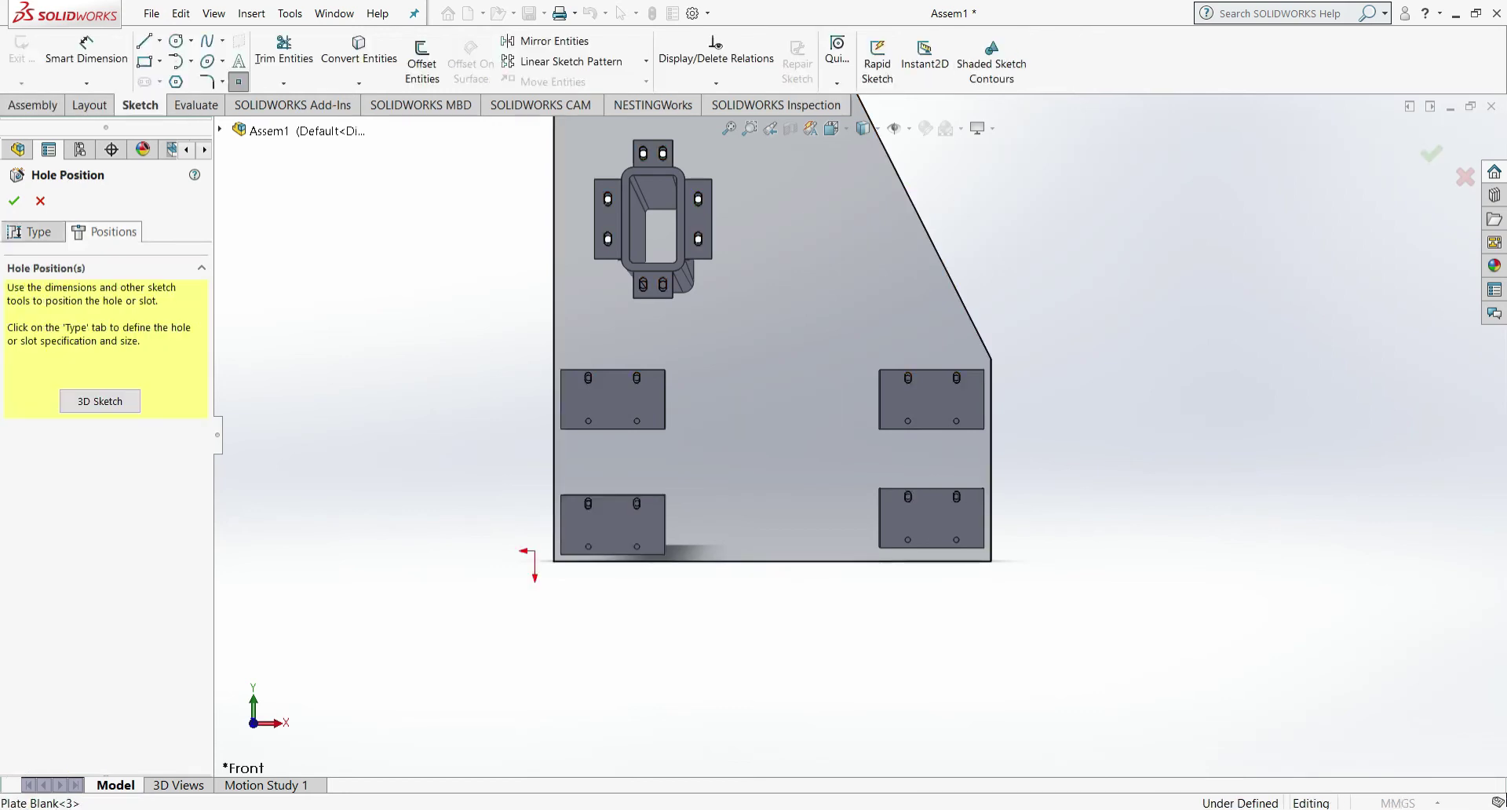
{"action": "scroll", "coordinate": [591, 421], "scroll_direction": "down", "scroll_amount": 10}
{"action": "left_click", "coordinate": [678, 347]}
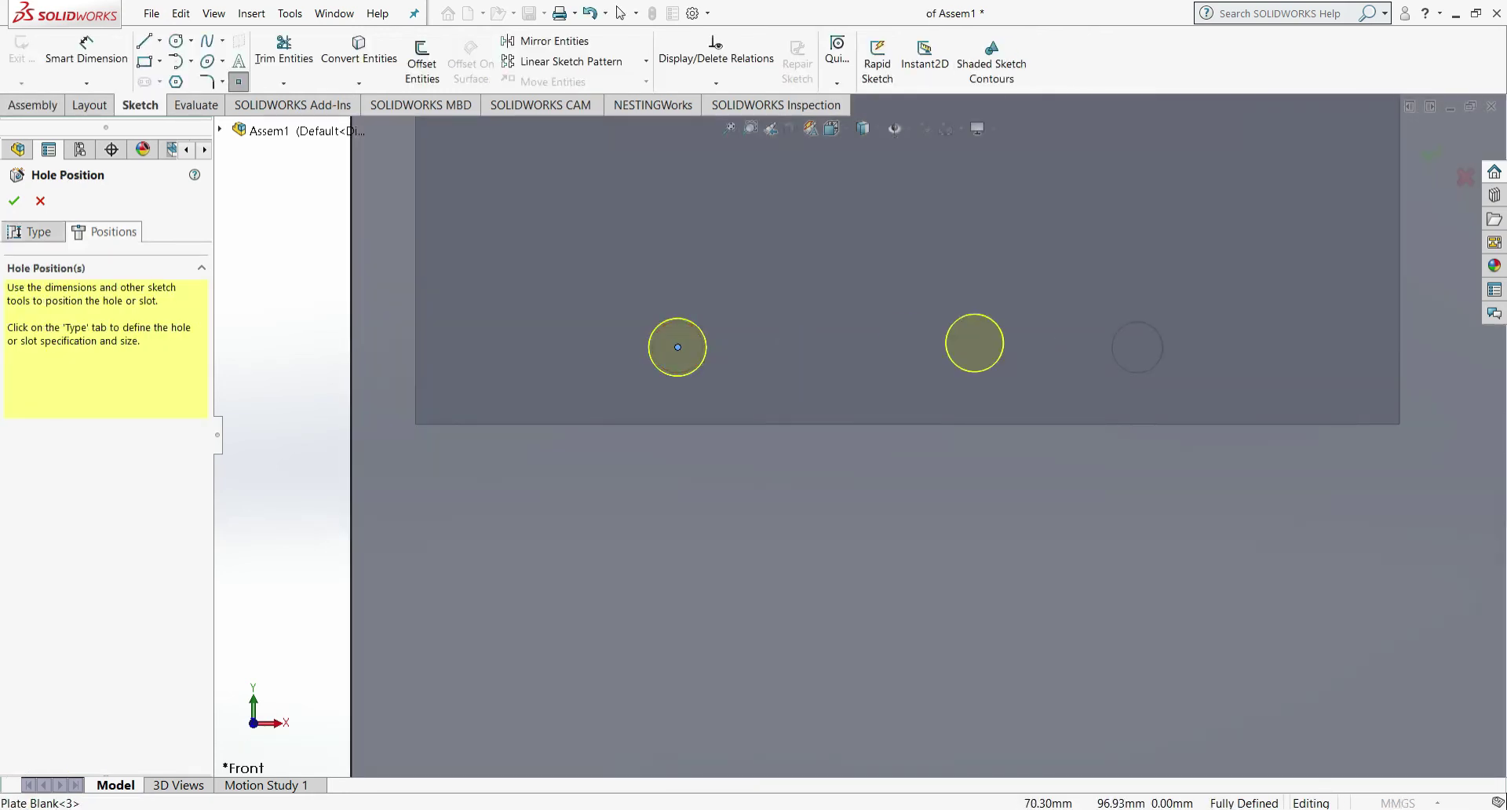
{"action": "left_click", "coordinate": [1137, 346]}
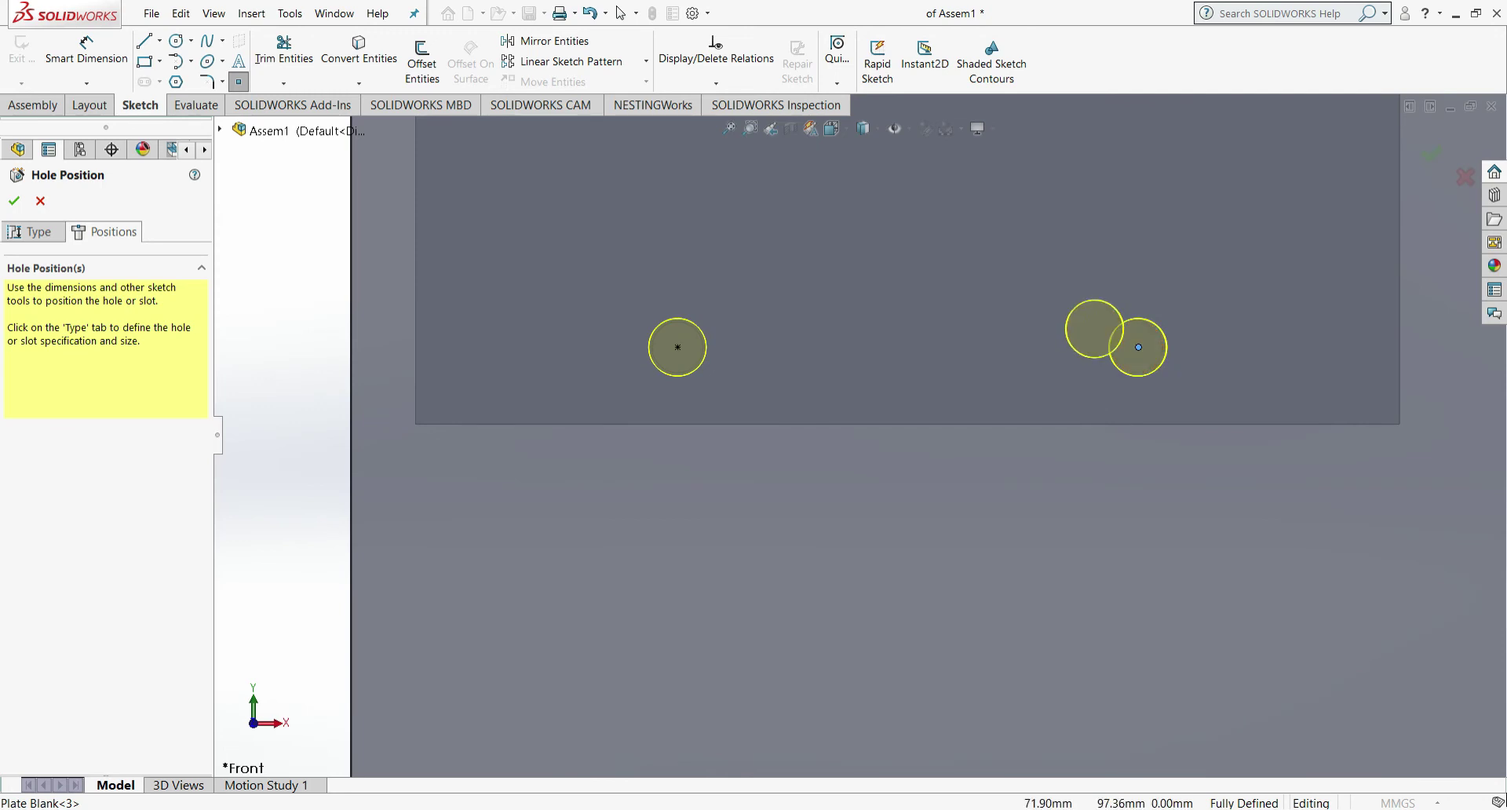
- Place Ø4.5 holes centred on the two lower holes of the lower-left carriage block
{"action": "scroll", "coordinate": [1036, 335], "scroll_direction": "down", "scroll_amount": 4}
{"action": "scroll", "coordinate": [954, 373], "scroll_direction": "up", "scroll_amount": 13}
{"action": "scroll", "coordinate": [832, 612], "scroll_direction": "down", "scroll_amount": 8}
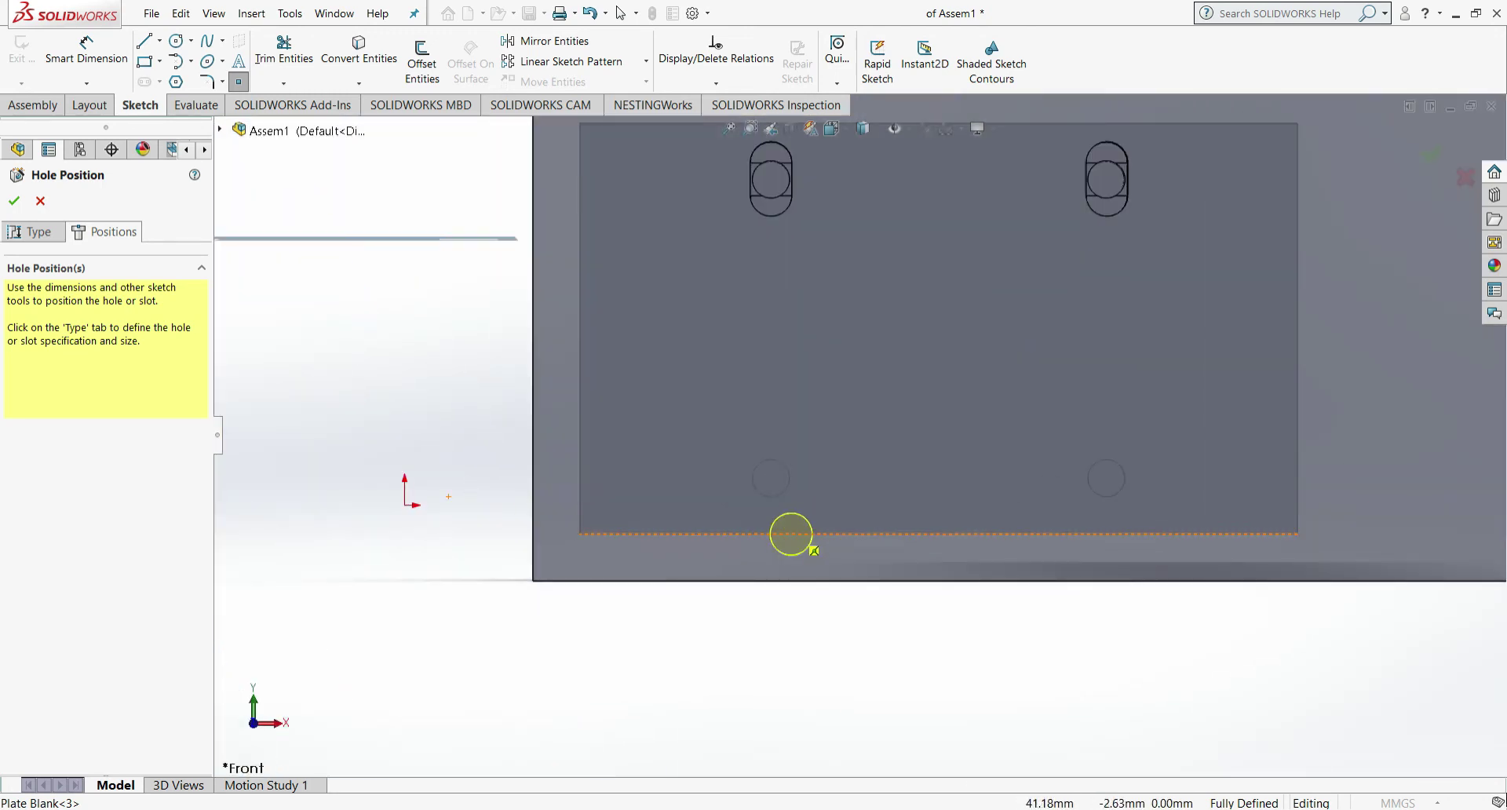
{"action": "left_click", "coordinate": [771, 478]}
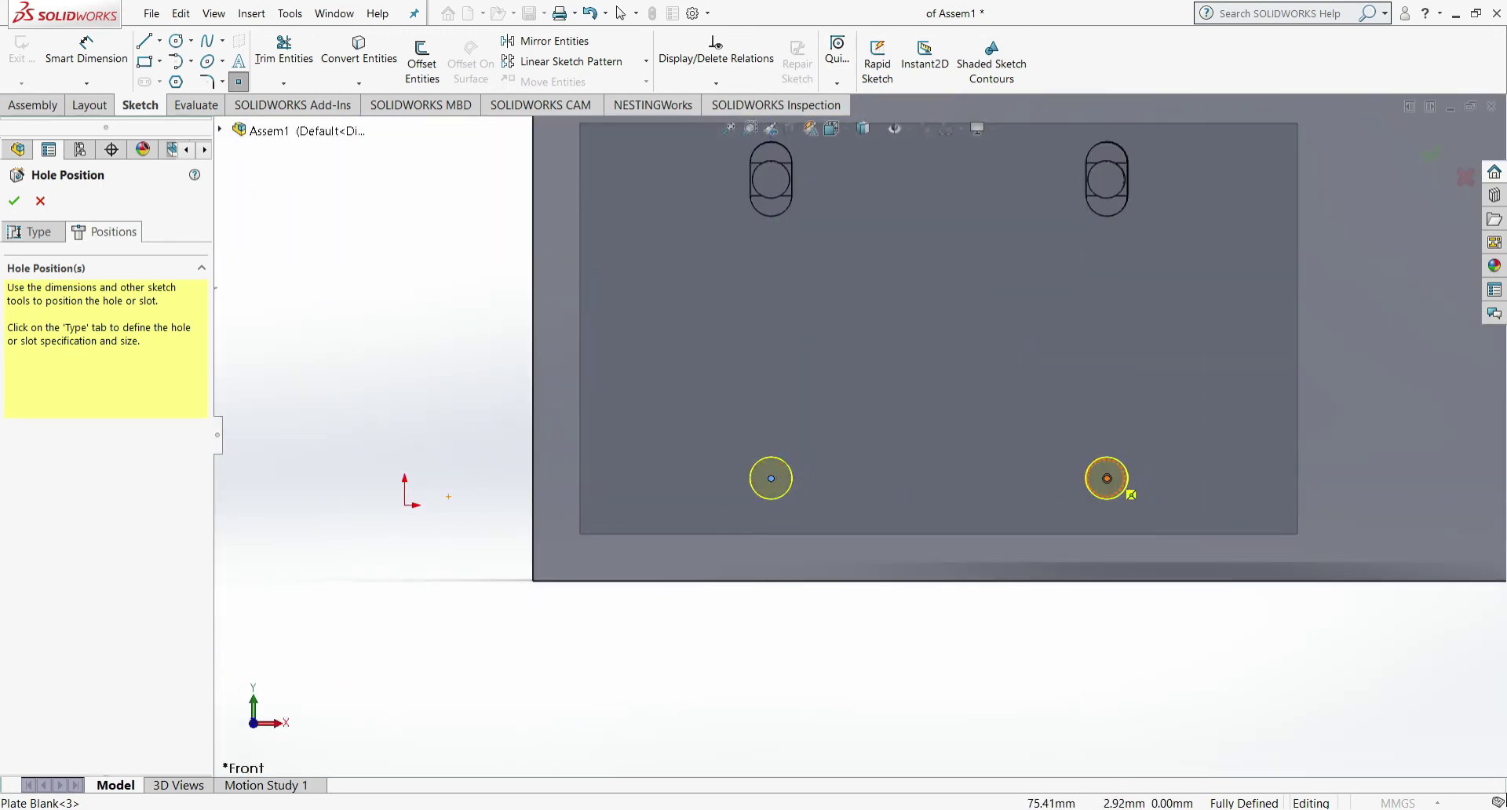
{"action": "scroll", "coordinate": [828, 430], "scroll_direction": "down", "scroll_amount": 3}
{"action": "scroll", "coordinate": [925, 440], "scroll_direction": "up", "scroll_amount": 5}
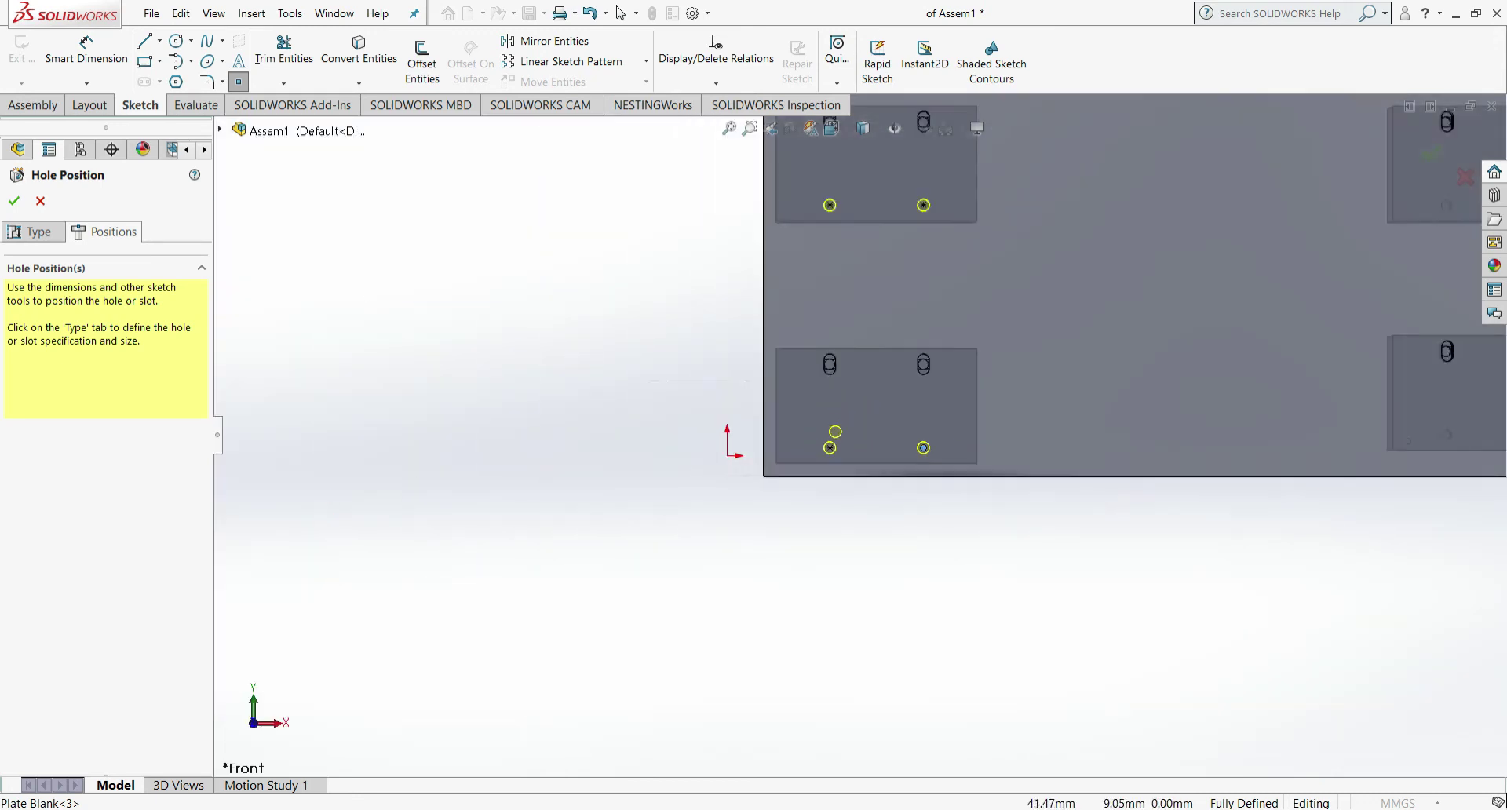
- Place Ø4.5 holes centred on the two lower holes of the lower-right carriage block
{"action": "scroll", "coordinate": [1137, 424], "scroll_direction": "down", "scroll_amount": 5}
{"action": "scroll", "coordinate": [961, 507], "scroll_direction": "down", "scroll_amount": 2}
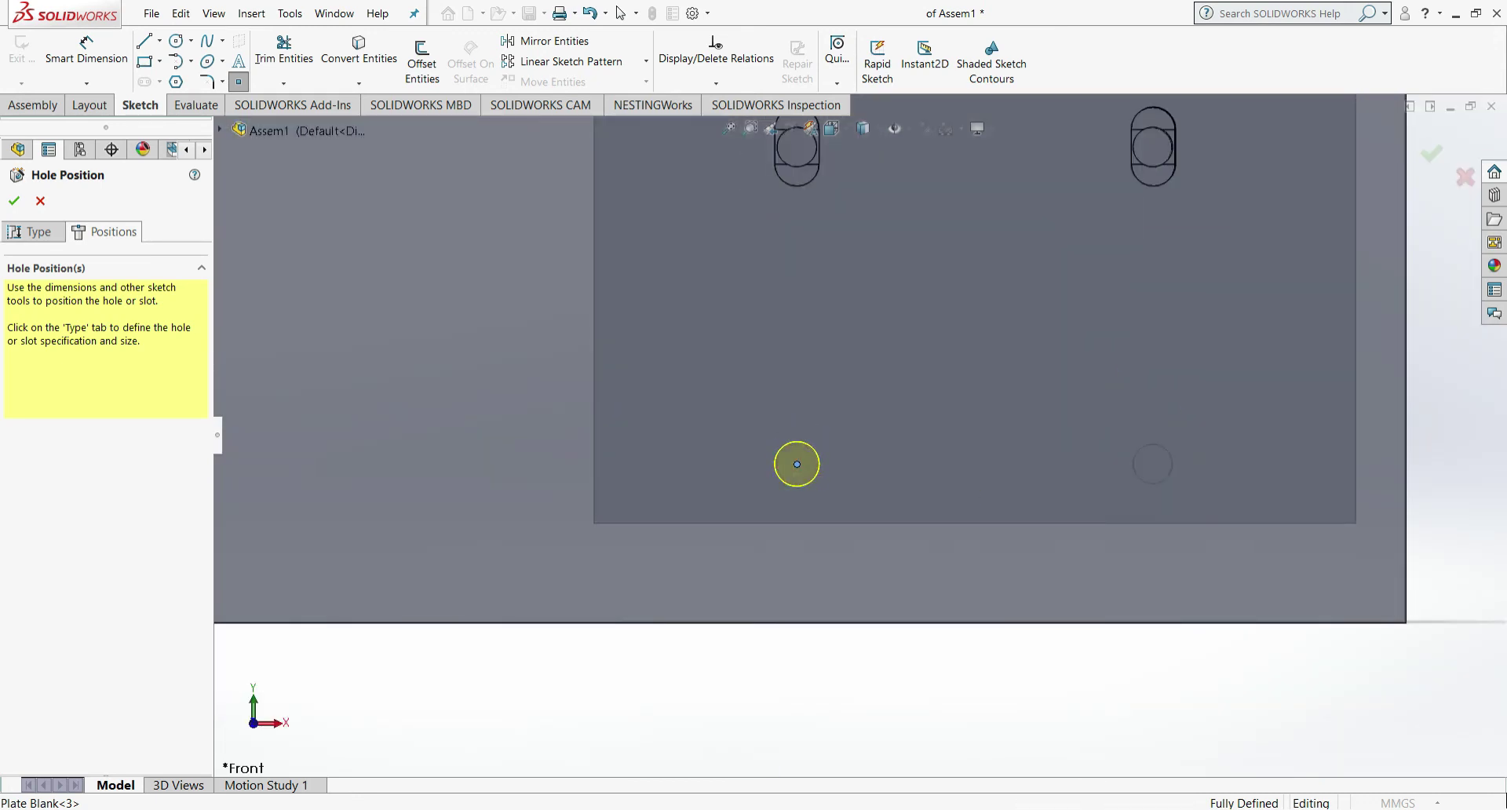
{"action": "scroll", "coordinate": [973, 441], "scroll_direction": "up", "scroll_amount": 7}
{"action": "scroll", "coordinate": [837, 222], "scroll_direction": "down", "scroll_amount": 8}
{"action": "left_click", "coordinate": [844, 407]}
{"action": "scroll", "coordinate": [1177, 384], "scroll_direction": "up", "scroll_amount": 3}
{"action": "scroll", "coordinate": [942, 683], "scroll_direction": "down", "scroll_amount": 3}
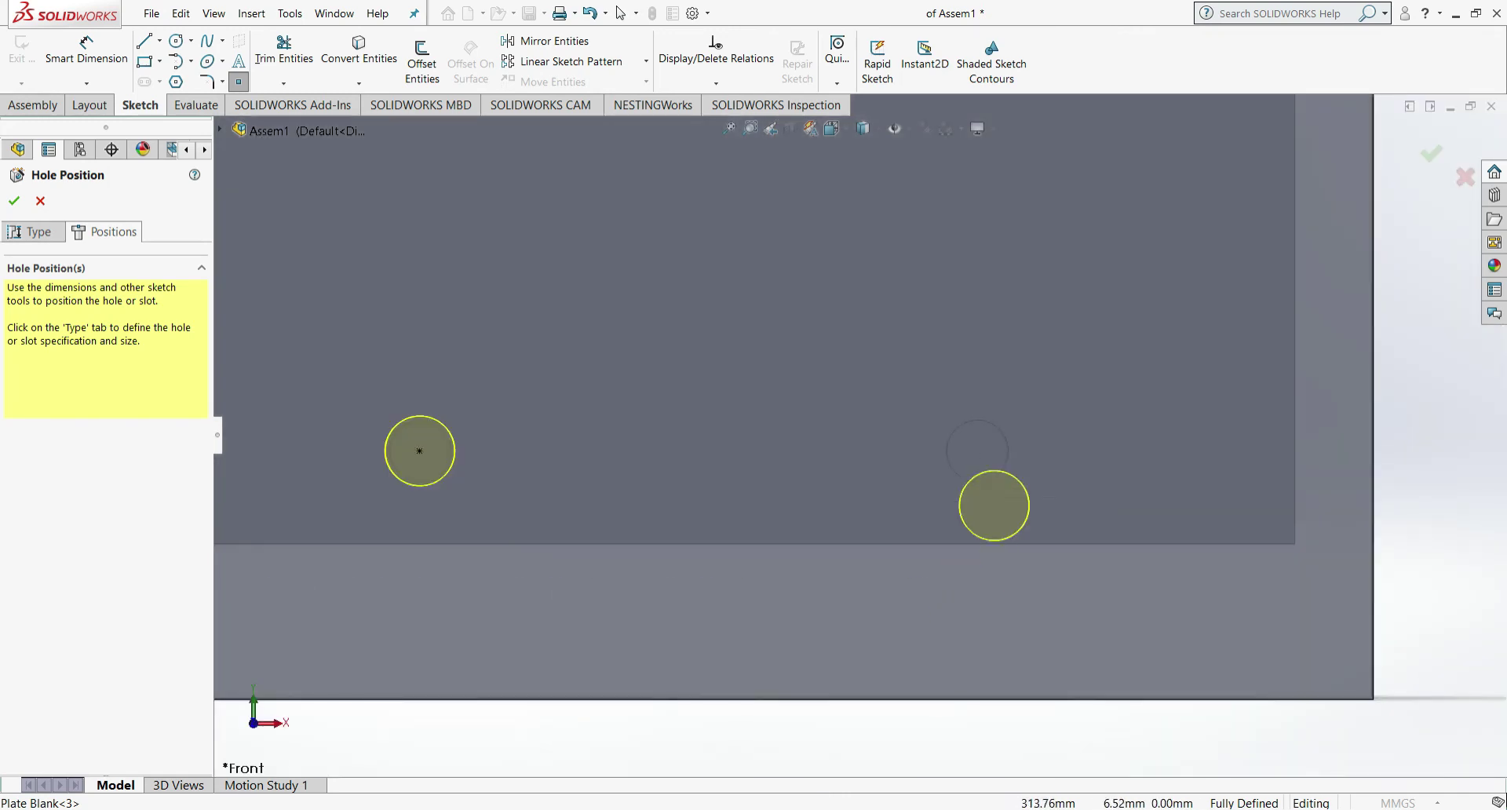
{"action": "scroll", "coordinate": [977, 450], "scroll_direction": "up", "scroll_amount": 3}
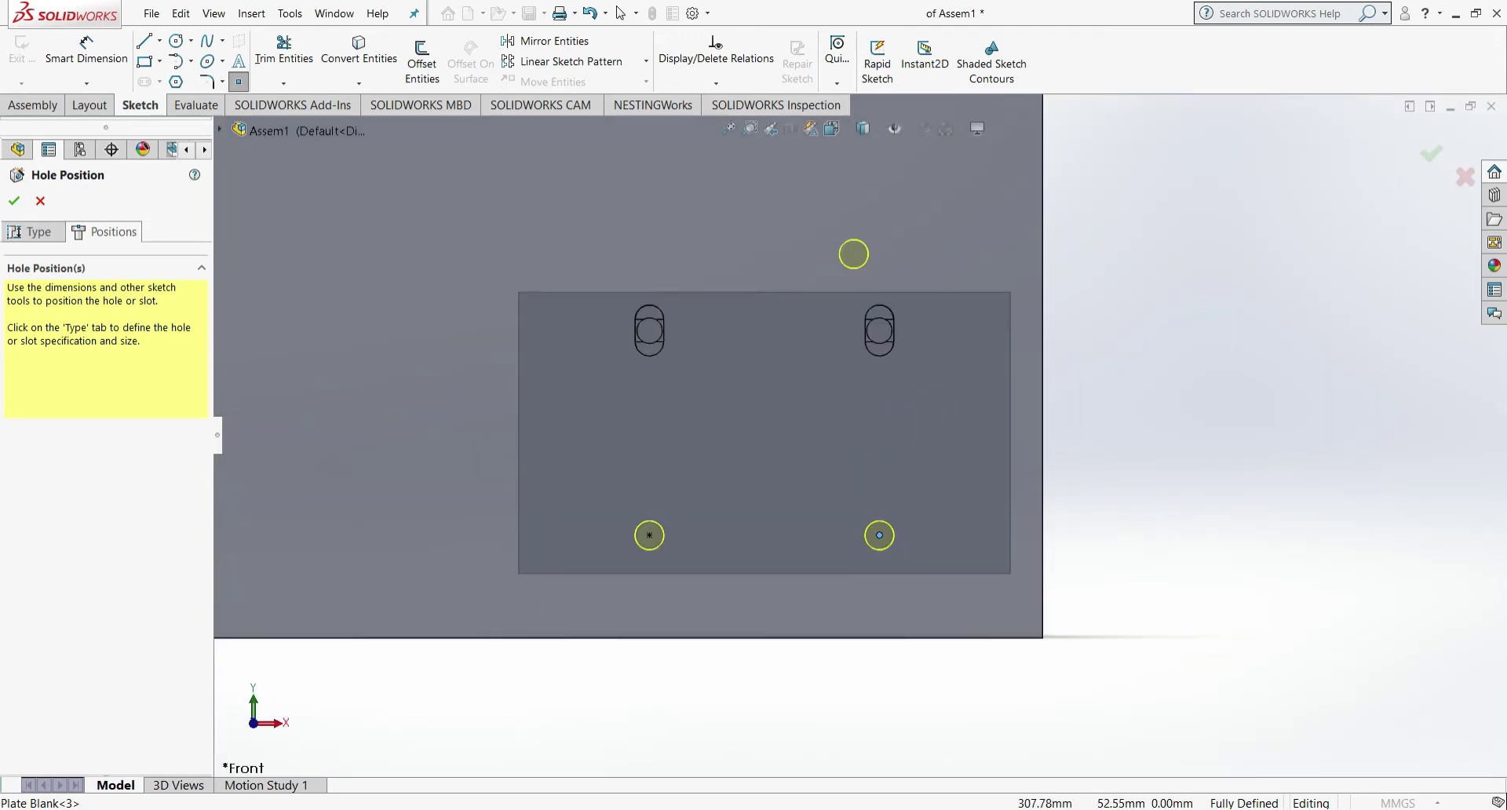
- Place Ø4.5 holes centred on the two lower holes of the upper-right carriage block and finish the hole feature
{"action": "scroll", "coordinate": [854, 252], "scroll_direction": "down", "scroll_amount": 4}
{"action": "scroll", "coordinate": [884, 235], "scroll_direction": "down", "scroll_amount": 2}
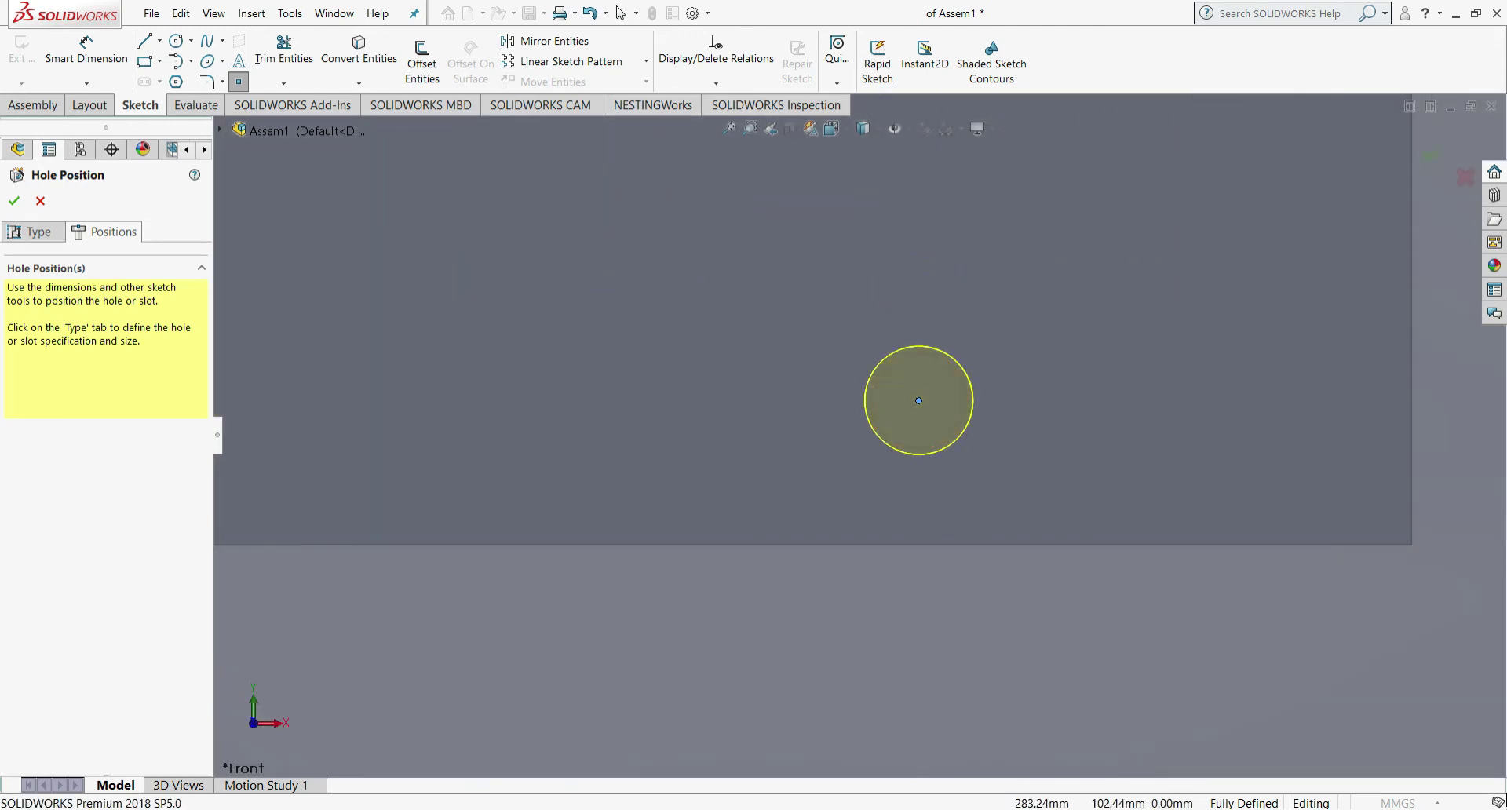
{"action": "left_click", "coordinate": [14, 201]}
- Examine the plate's slots and drilled holes at the carriage blocks and brackets in isometric and front views
{"action": "scroll", "coordinate": [999, 421], "scroll_direction": "down", "scroll_amount": 2}
{"action": "scroll", "coordinate": [851, 434], "scroll_direction": "up", "scroll_amount": 7}
{"action": "left_click", "coordinate": [863, 128]}
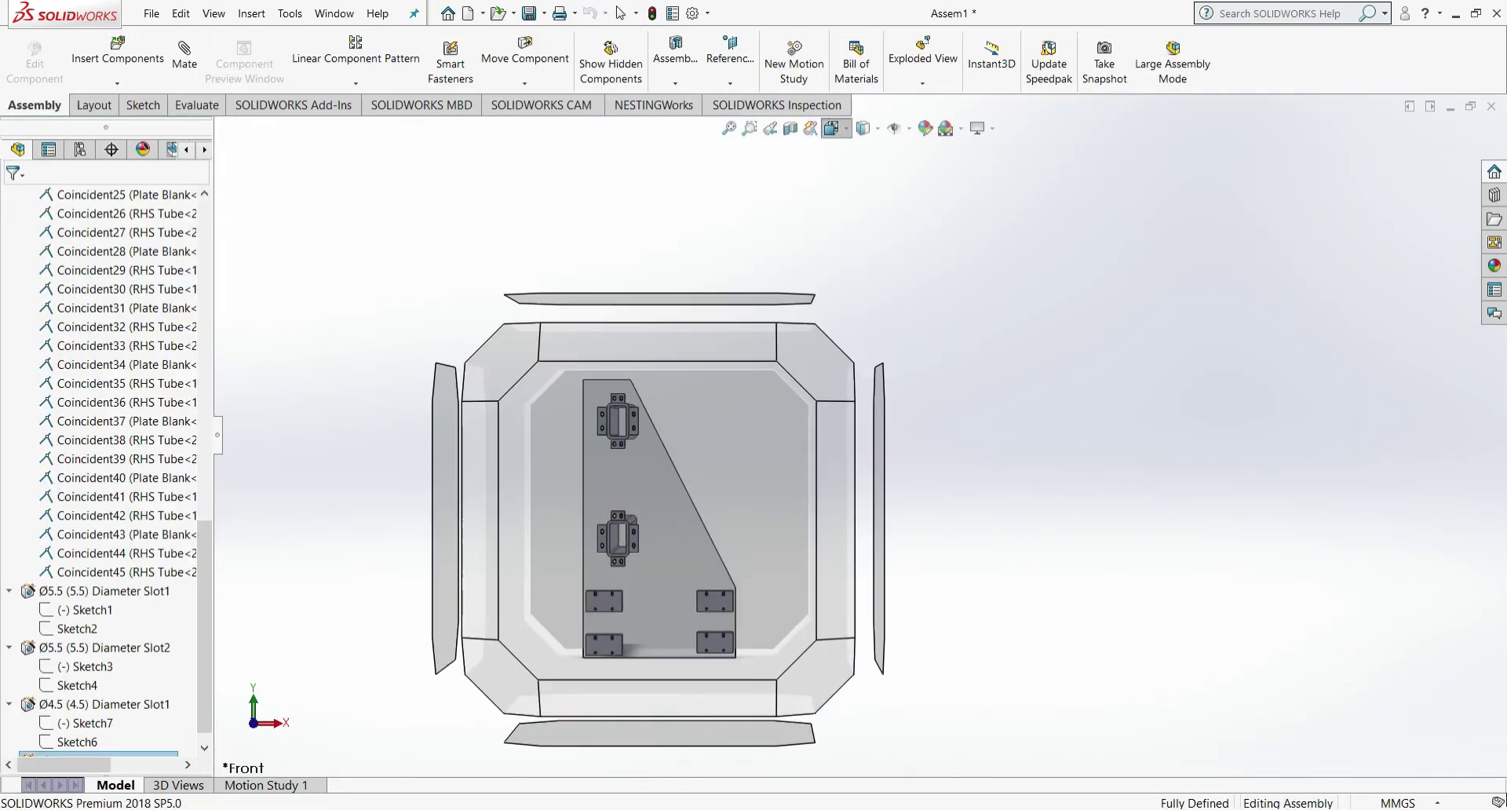
{"action": "left_click", "coordinate": [816, 362]}
{"action": "scroll", "coordinate": [665, 573], "scroll_direction": "down", "scroll_amount": 10}
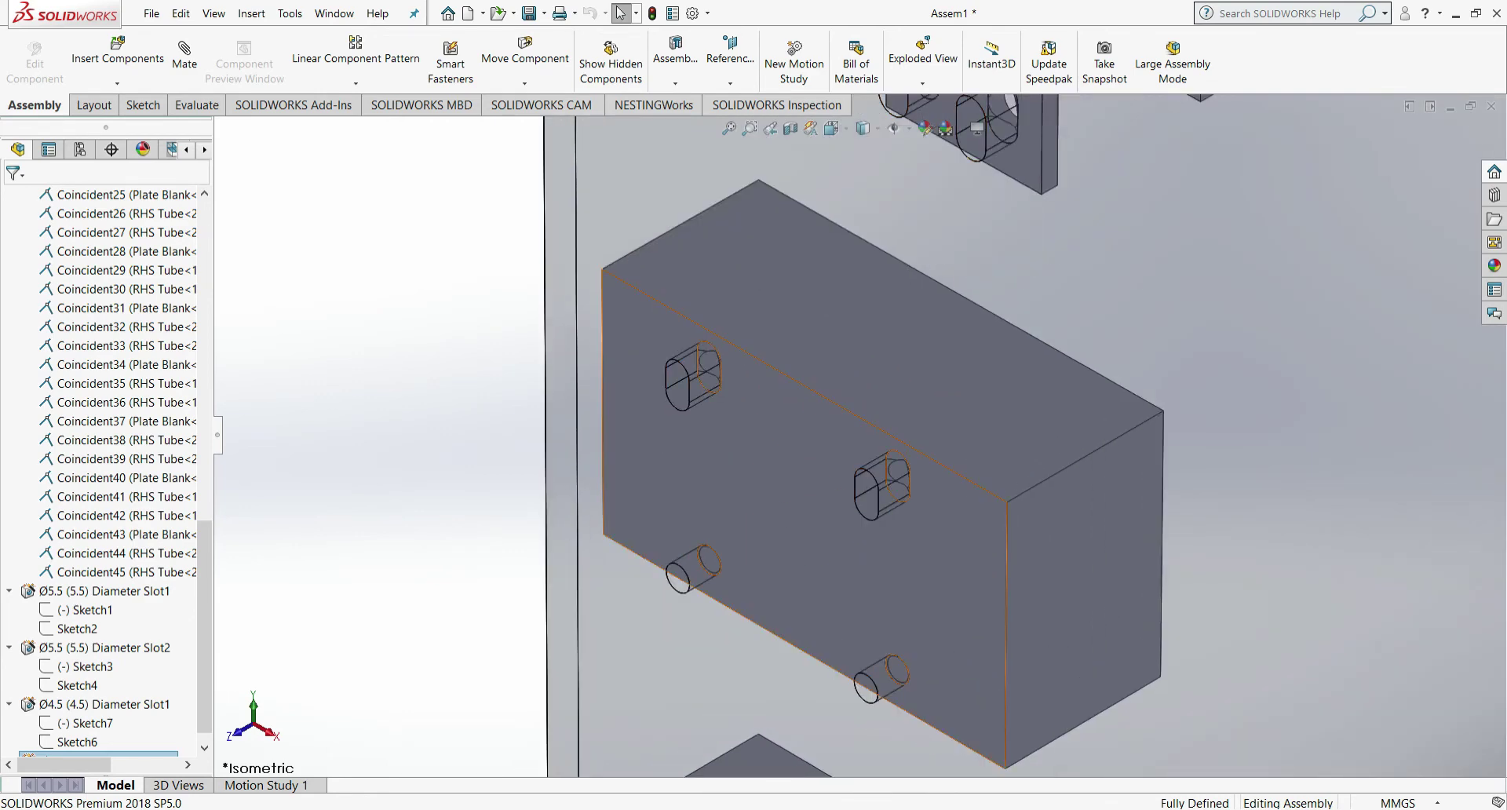
{"action": "scroll", "coordinate": [665, 573], "scroll_direction": "up", "scroll_amount": 5}
{"action": "scroll", "coordinate": [863, 435], "scroll_direction": "up", "scroll_amount": 4}
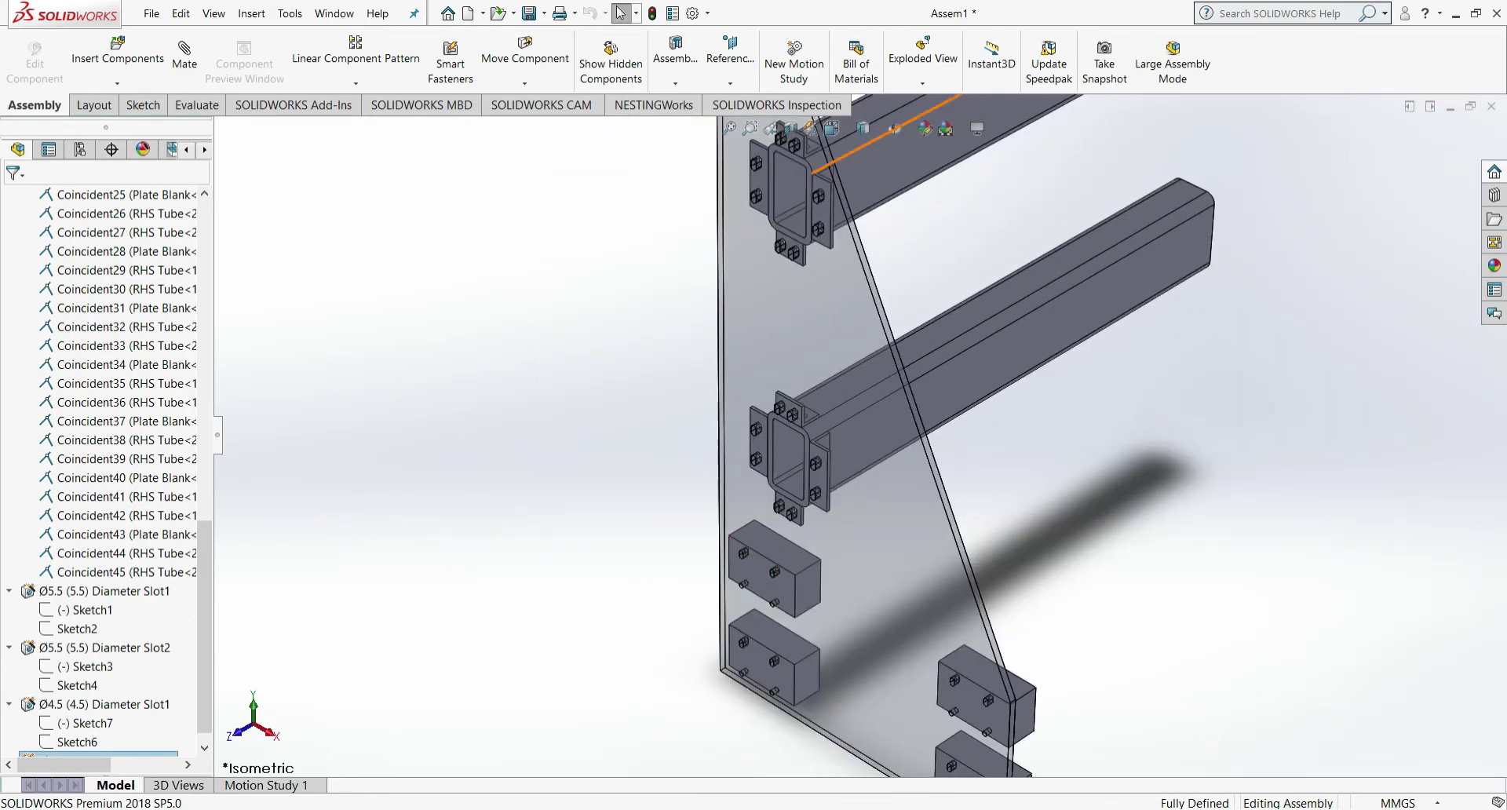
{"action": "left_click", "coordinate": [834, 128]}
{"action": "left_click", "coordinate": [565, 573]}
{"action": "scroll", "coordinate": [855, 542], "scroll_direction": "up", "scroll_amount": 2}
{"action": "scroll", "coordinate": [855, 541], "scroll_direction": "down", "scroll_amount": 2}
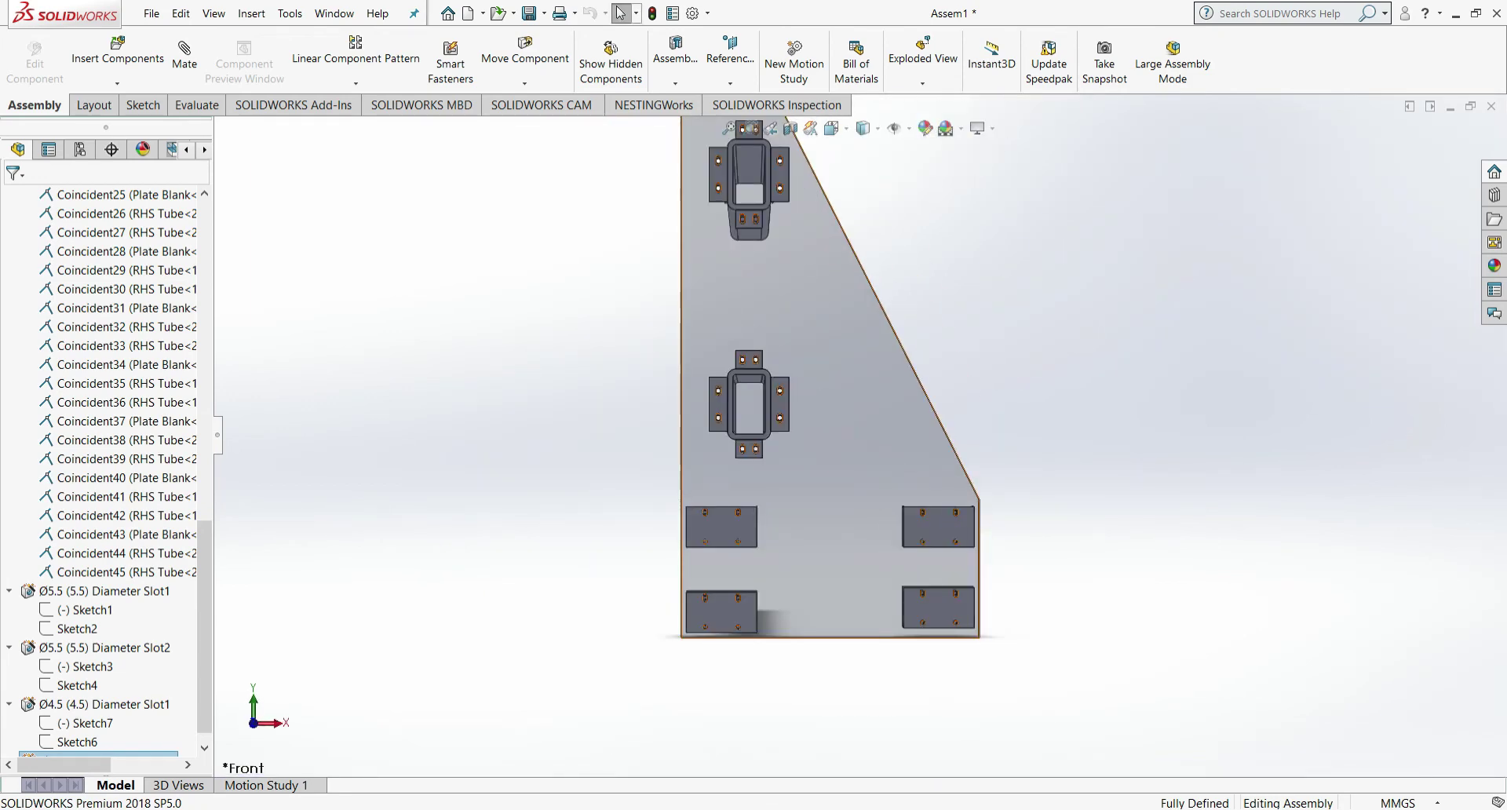
{"action": "scroll", "coordinate": [840, 502], "scroll_direction": "down", "scroll_amount": 2}
{"action": "scroll", "coordinate": [835, 502], "scroll_direction": "up", "scroll_amount": 3}
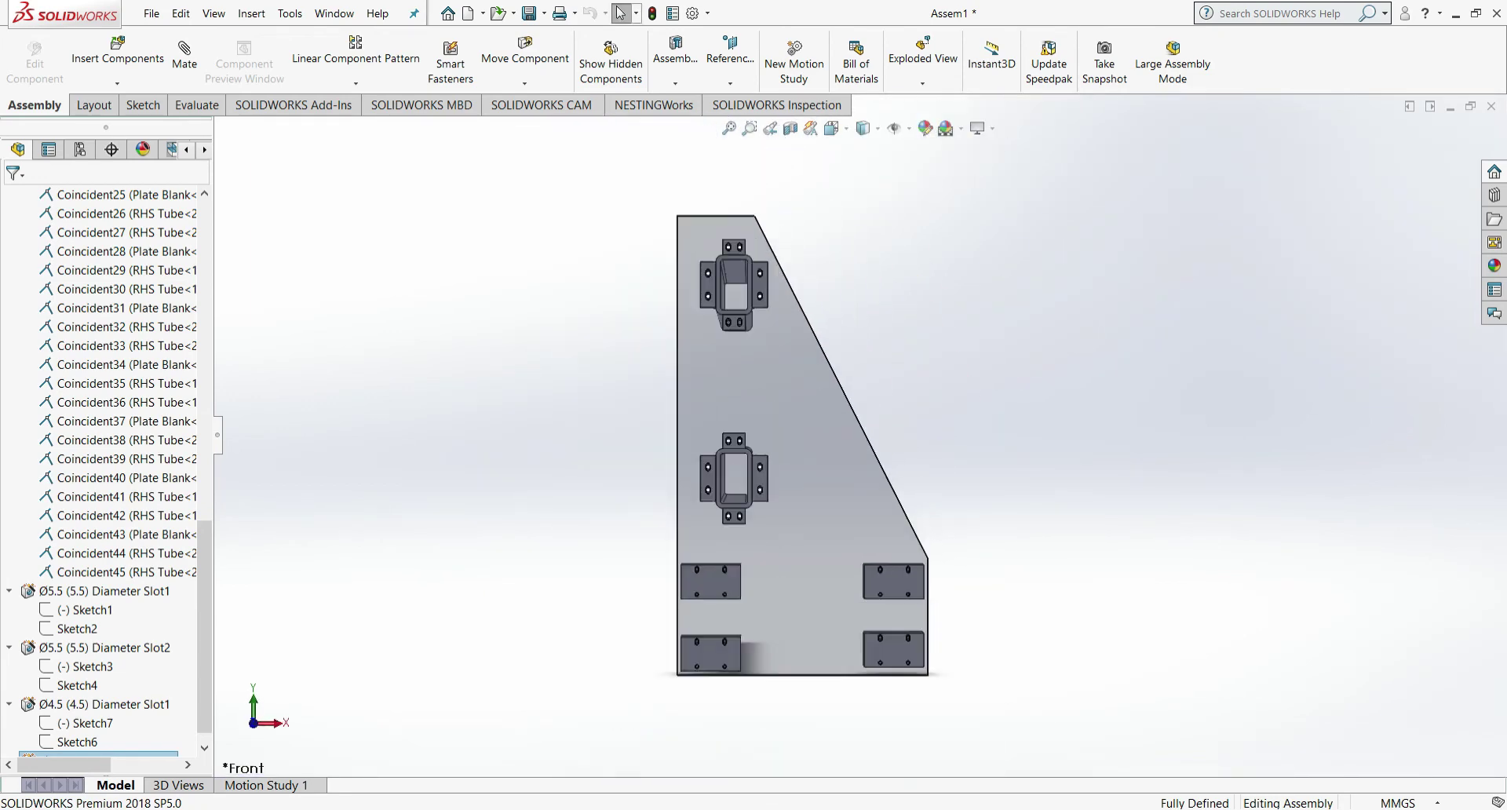
- Turn off the plate's transparency so that it displays opaque
{"action": "left_click", "coordinate": [821, 463]}
{"action": "left_click", "coordinate": [871, 414]}
{"action": "scroll", "coordinate": [871, 414], "scroll_direction": "down", "scroll_amount": 2}
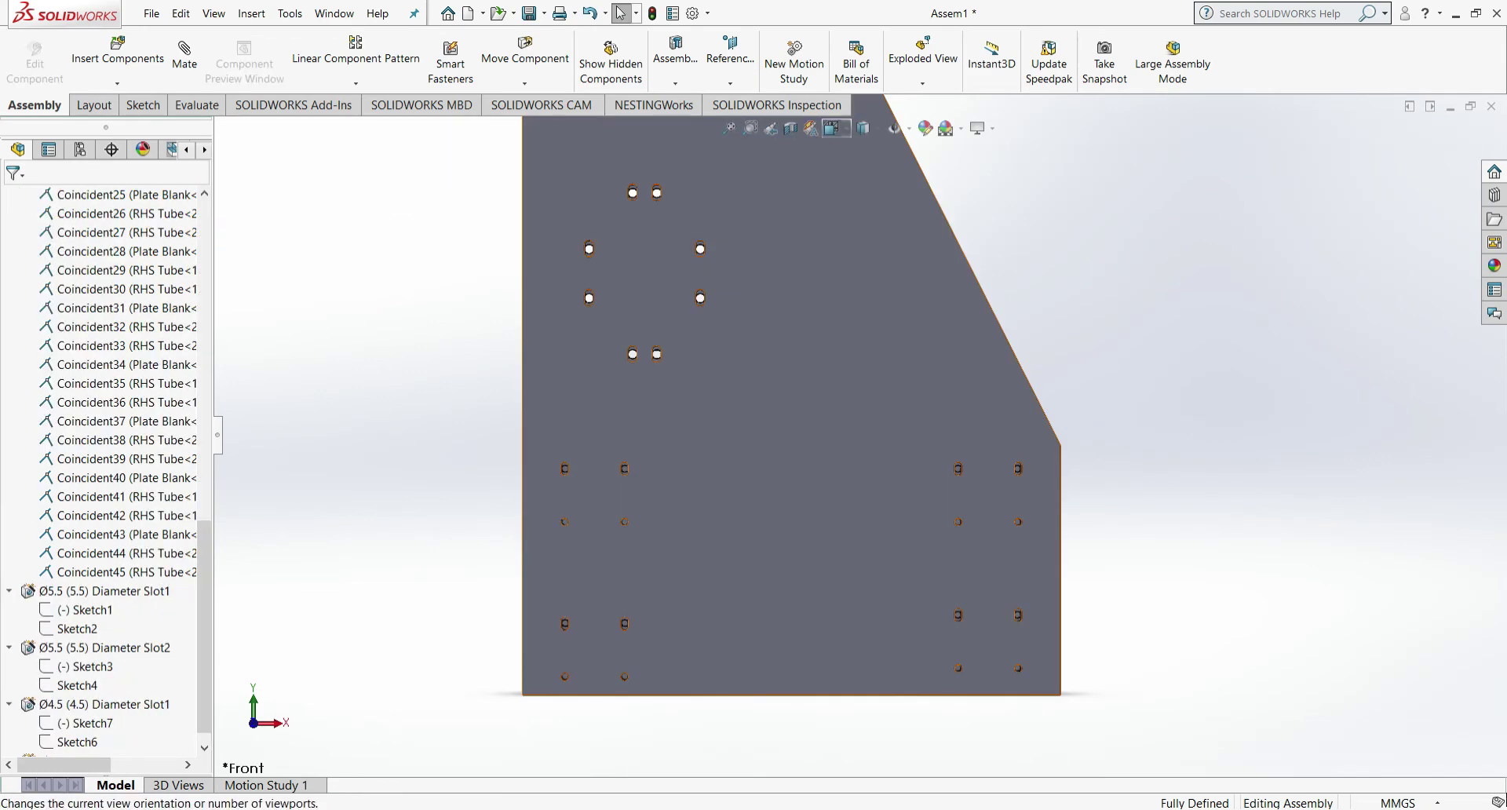
- Try to drill Ø5.0 Through All holes in the uppermost RHS tube's top face at the angle bracket's holes
{"action": "left_click", "coordinate": [834, 128]}
{"action": "left_click", "coordinate": [833, 348]}
{"action": "key", "text": "space"}
{"action": "key", "text": "ctrl+5"}
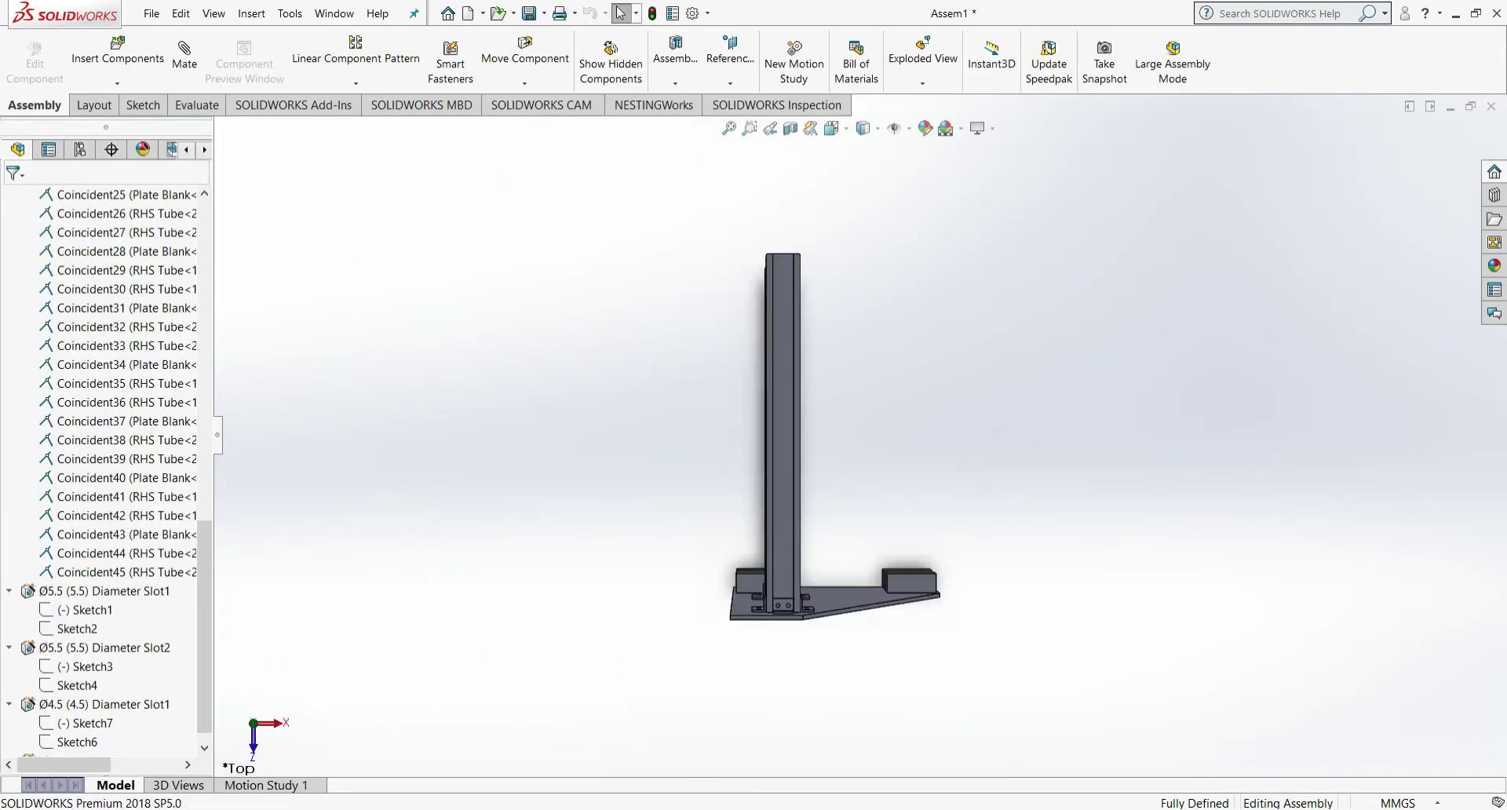
{"action": "scroll", "coordinate": [808, 644], "scroll_direction": "down", "scroll_amount": 10}
{"action": "left_click", "coordinate": [675, 62]}
{"action": "left_click", "coordinate": [698, 123]}
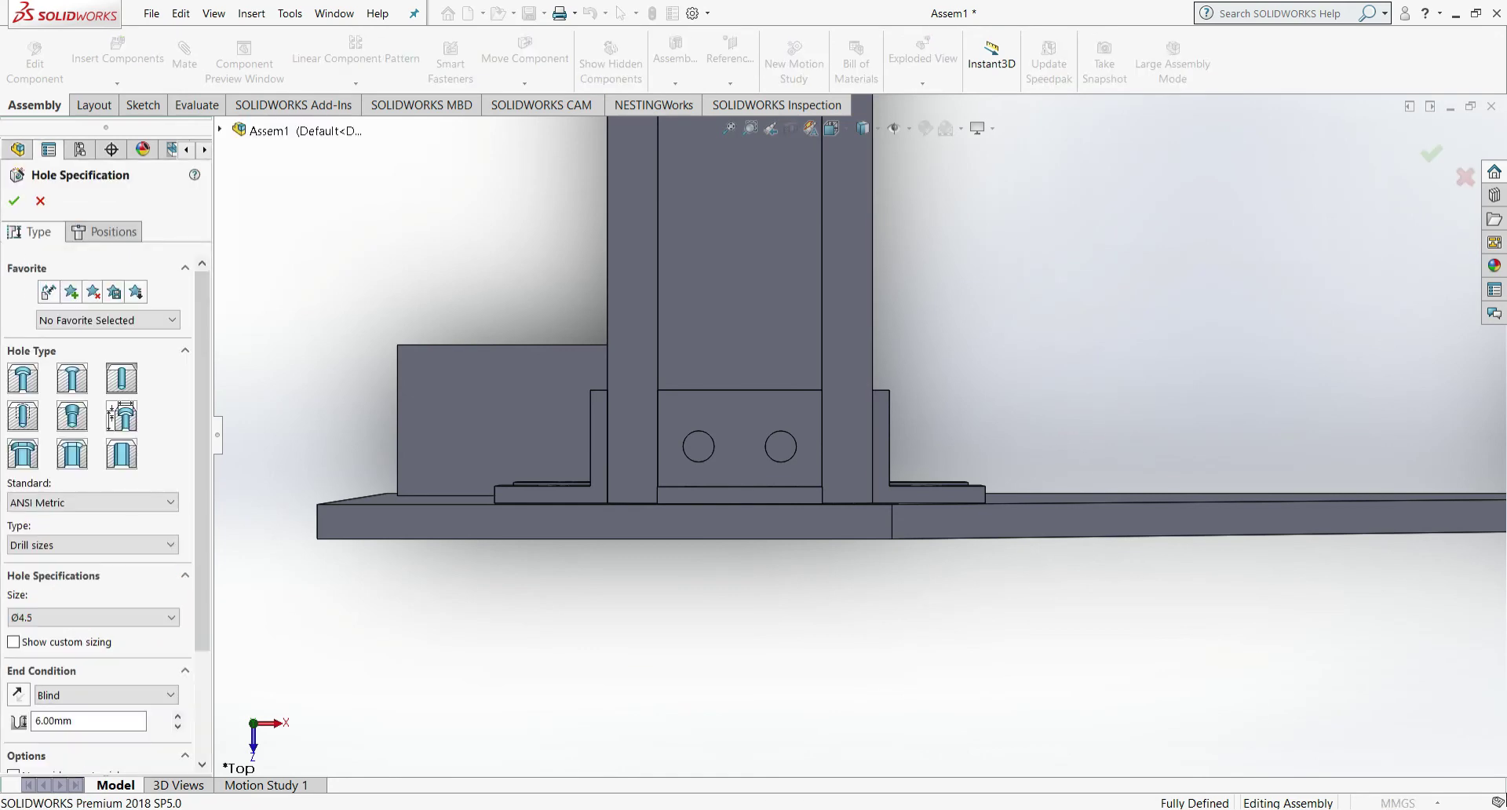
{"action": "left_click", "coordinate": [71, 725]}
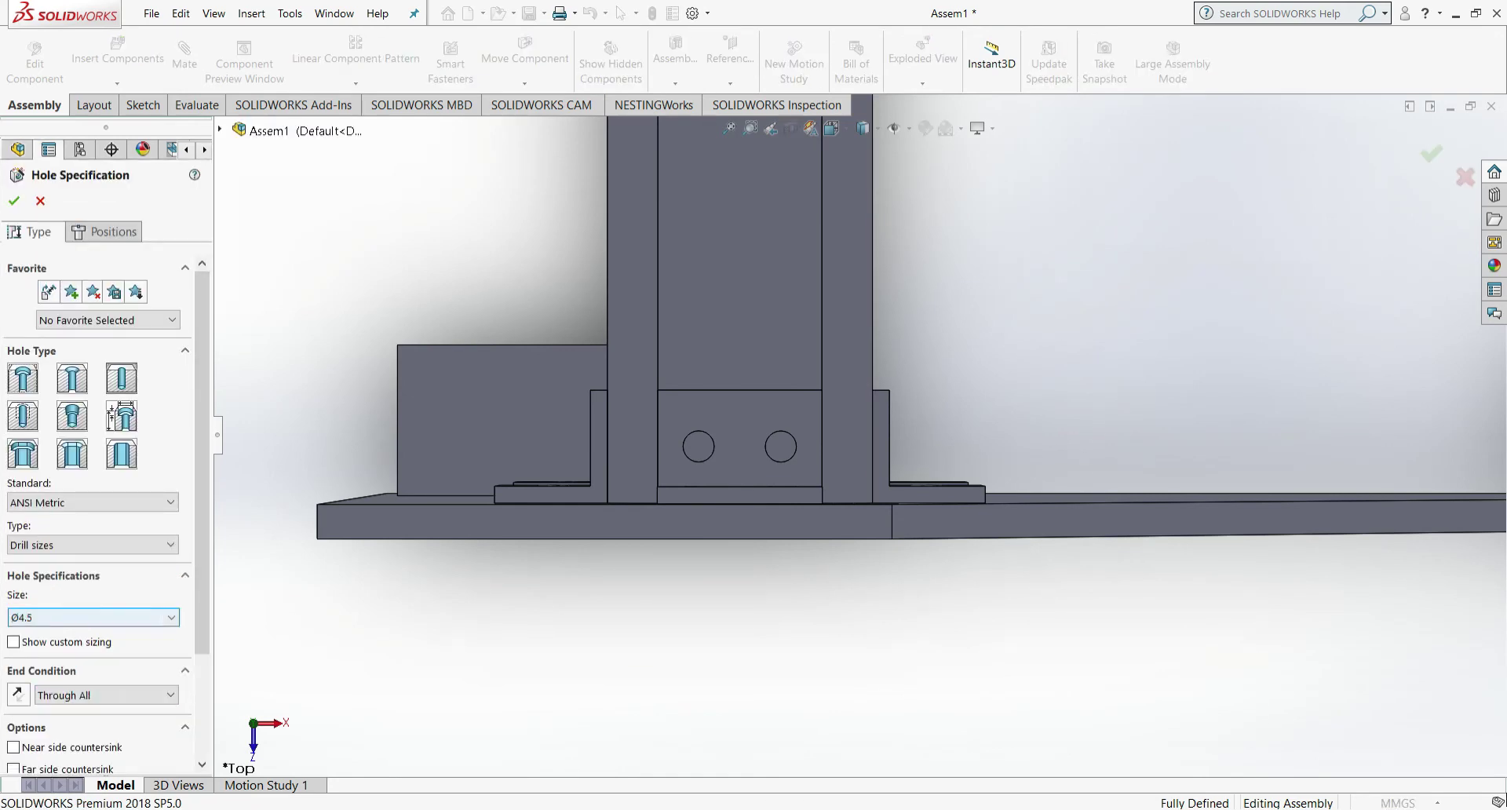
{"action": "left_click", "coordinate": [105, 233]}
{"action": "left_click", "coordinate": [697, 449]}
{"action": "left_click", "coordinate": [699, 446]}
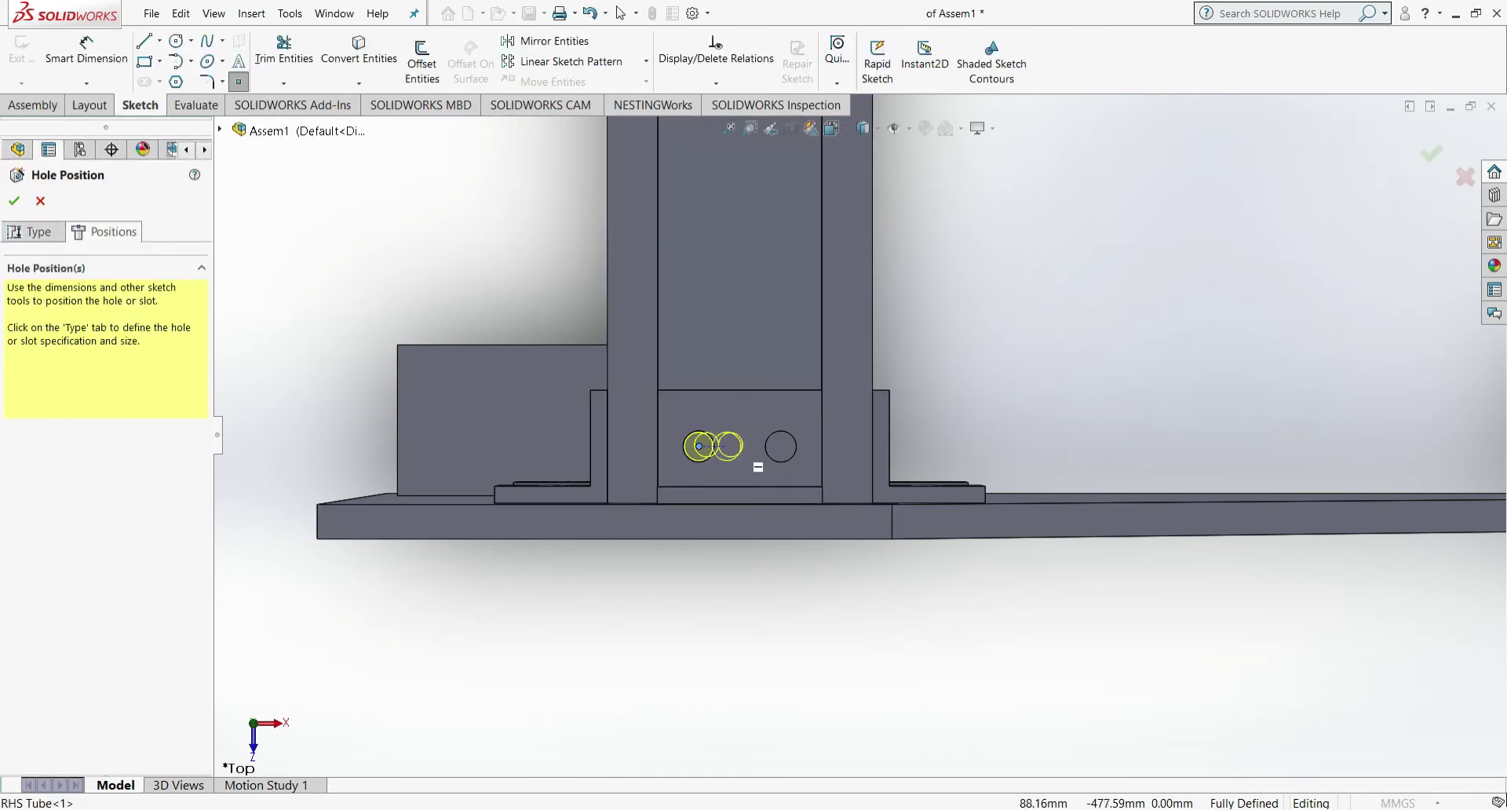
{"action": "scroll", "coordinate": [779, 452], "scroll_direction": "down", "scroll_amount": 2}
{"action": "scroll", "coordinate": [975, 524], "scroll_direction": "down", "scroll_amount": 2}
{"action": "left_click", "coordinate": [14, 201]}
{"action": "scroll", "coordinate": [817, 461], "scroll_direction": "up", "scroll_amount": 6}
{"action": "scroll", "coordinate": [809, 469], "scroll_direction": "down", "scroll_amount": 4}
{"action": "scroll", "coordinate": [831, 447], "scroll_direction": "up", "scroll_amount": 2}
- Set up a new Ø5.0 drill hole with a Blind end condition
{"action": "left_click", "coordinate": [675, 82]}
{"action": "left_click", "coordinate": [697, 120]}
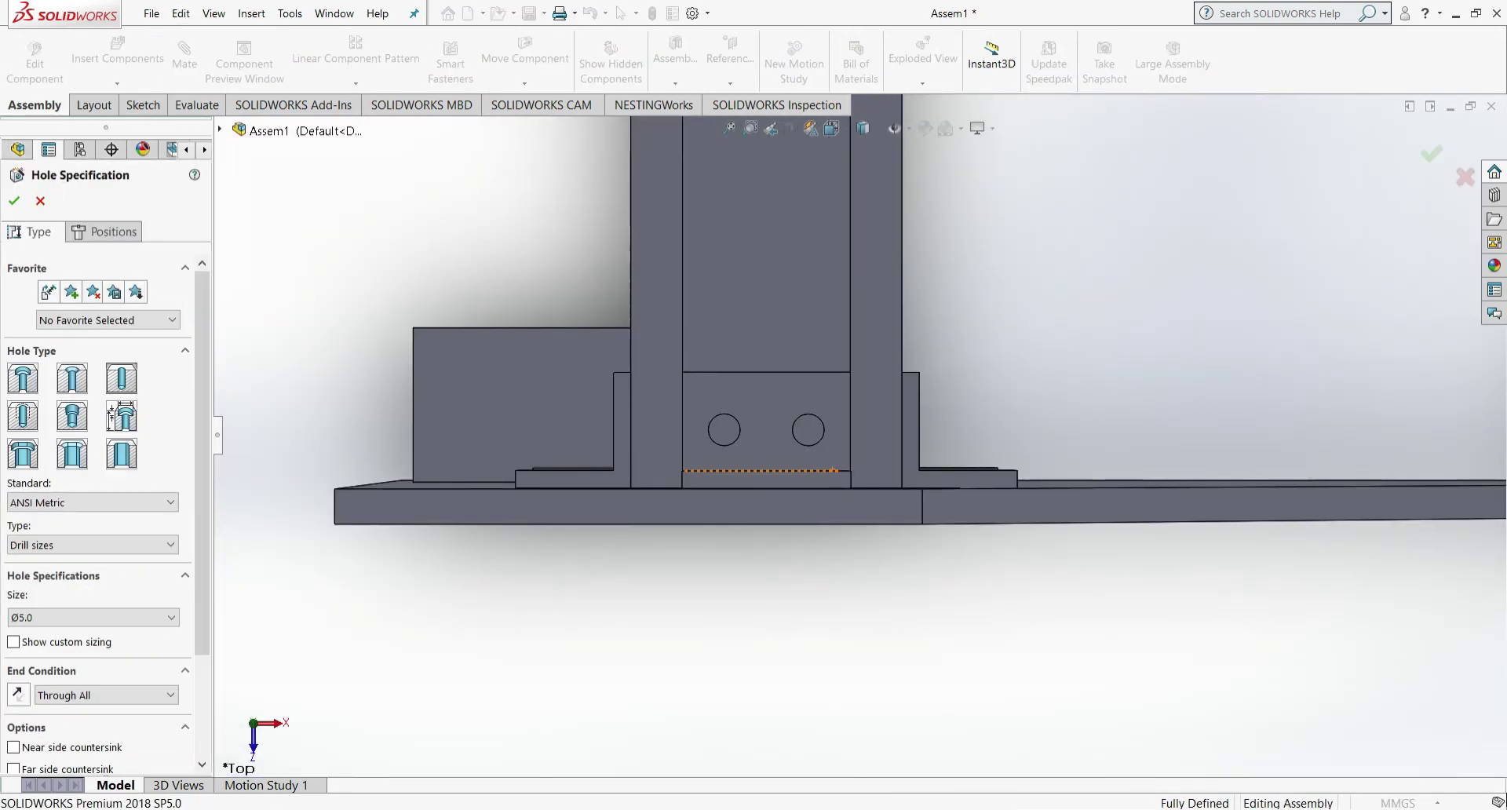
{"action": "scroll", "coordinate": [806, 304], "scroll_direction": "down", "scroll_amount": 3}
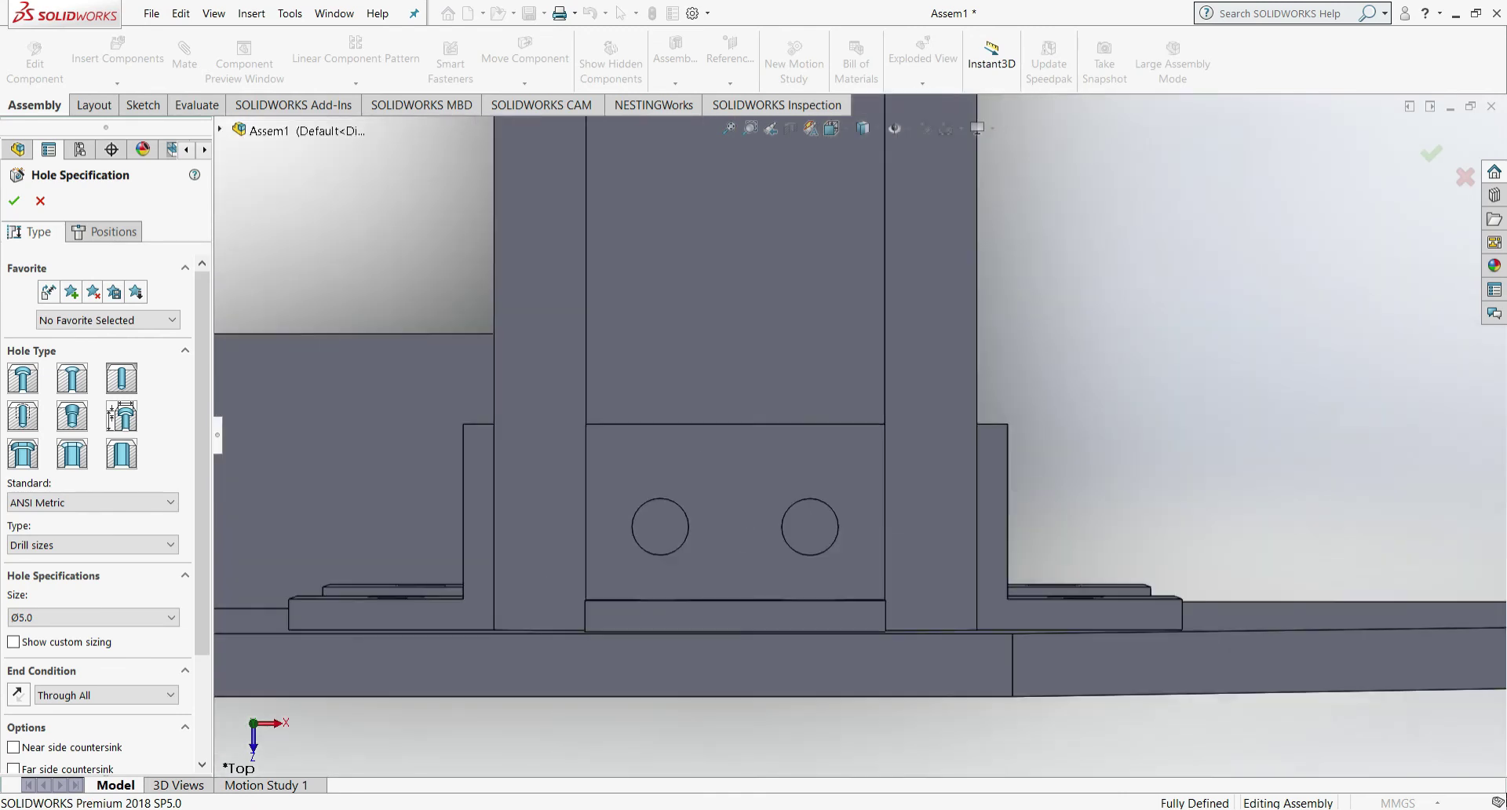
{"action": "left_click", "coordinate": [106, 695]}
{"action": "left_click", "coordinate": [79, 712]}
{"action": "left_click", "coordinate": [104, 232]}
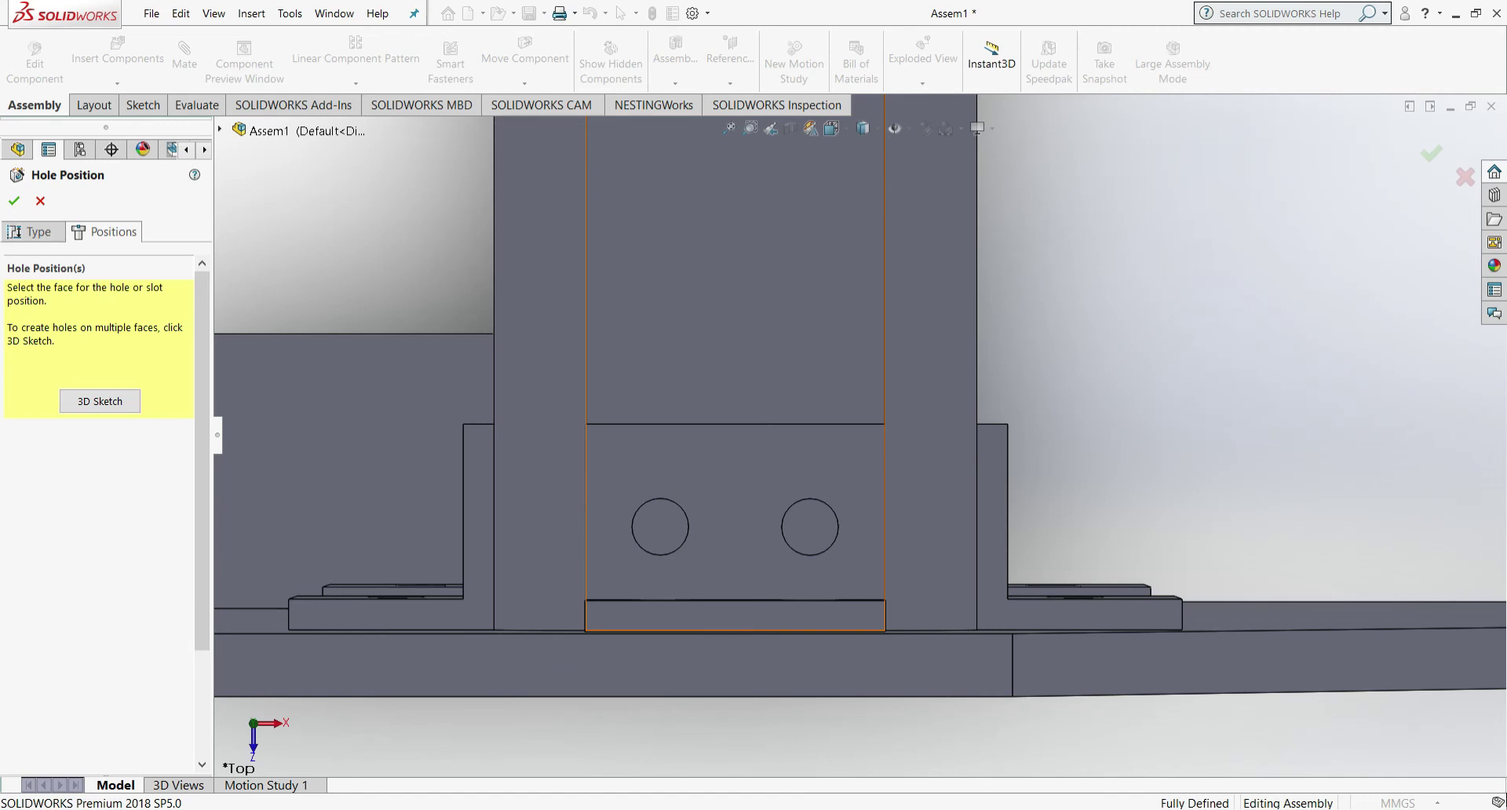
- Place the Ø5.0 hole on the RHS tube's top face at the bracket hole nearer the plate's straight edge, and finish it
{"action": "left_click", "coordinate": [660, 503]}
{"action": "left_click", "coordinate": [660, 527]}
{"action": "scroll", "coordinate": [868, 527], "scroll_direction": "up", "scroll_amount": 3}
{"action": "scroll", "coordinate": [864, 512], "scroll_direction": "down", "scroll_amount": 3}
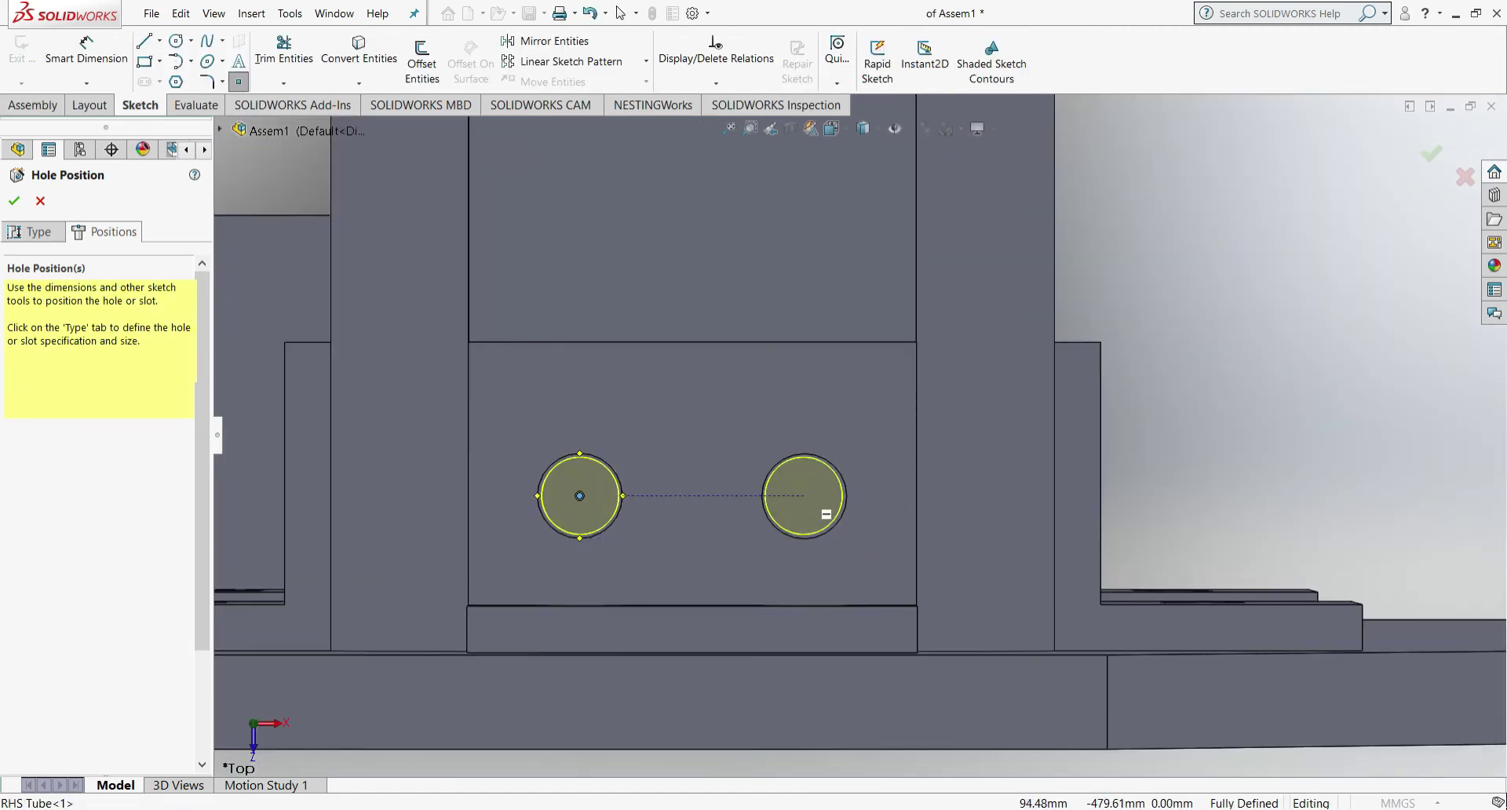
{"action": "scroll", "coordinate": [815, 477], "scroll_direction": "up", "scroll_amount": 3}
{"action": "left_click", "coordinate": [832, 128]}
{"action": "left_click", "coordinate": [816, 676]}
{"action": "left_click", "coordinate": [832, 128]}
{"action": "left_click", "coordinate": [867, 376]}
{"action": "left_click", "coordinate": [831, 127]}
{"action": "left_click", "coordinate": [881, 518]}
{"action": "scroll", "coordinate": [723, 209], "scroll_direction": "down", "scroll_amount": 8}
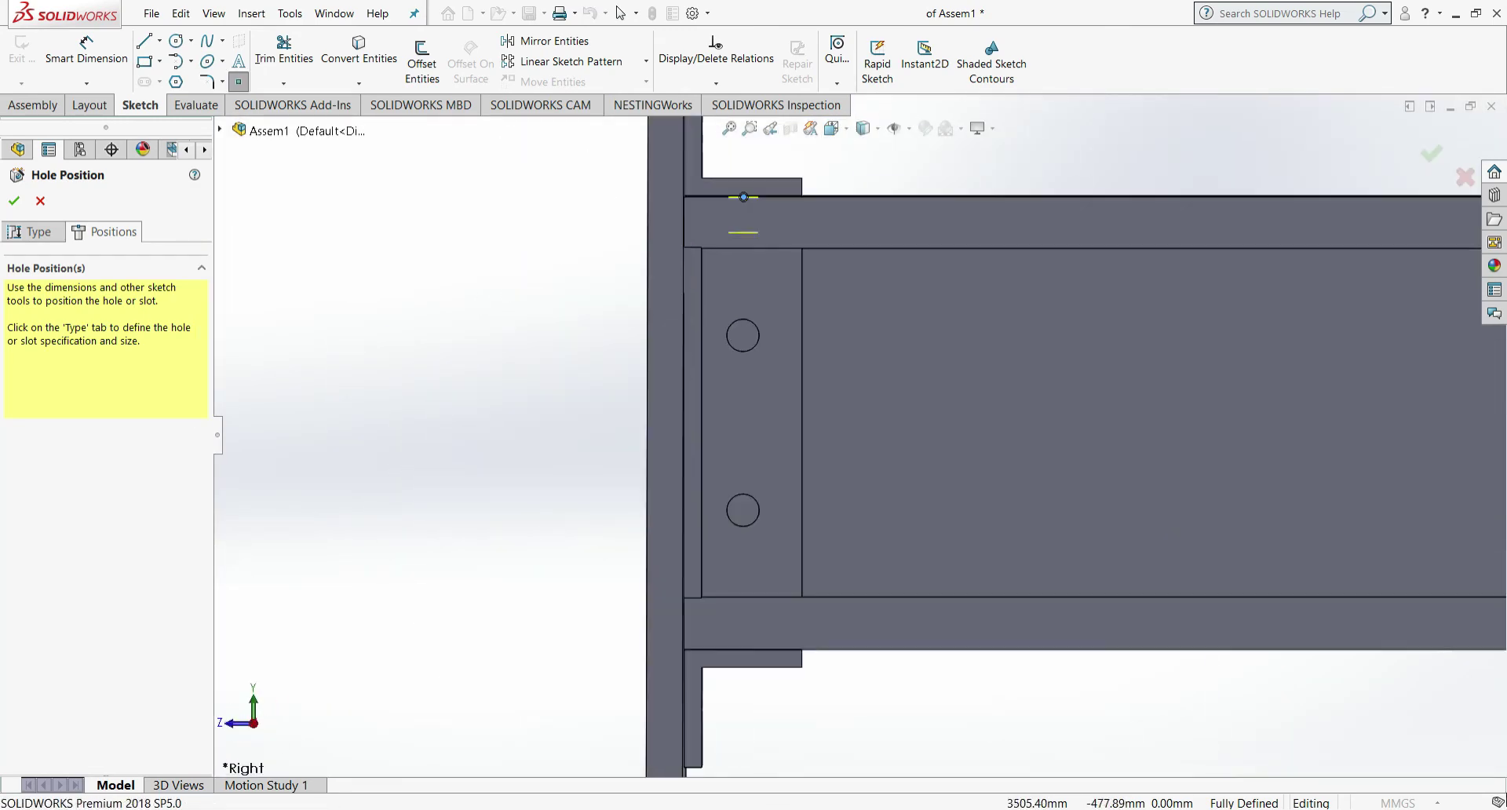
{"action": "left_click", "coordinate": [14, 201]}
- Try to drill a Ø5.0 hole in the RHS tube's side face at the side bracket's lower hole
{"action": "scroll", "coordinate": [1175, 642], "scroll_direction": "up", "scroll_amount": 1}
{"action": "left_click", "coordinate": [674, 63]}
{"action": "left_click", "coordinate": [703, 119]}
{"action": "left_click", "coordinate": [104, 231]}
{"action": "scroll", "coordinate": [812, 384], "scroll_direction": "down", "scroll_amount": 4}
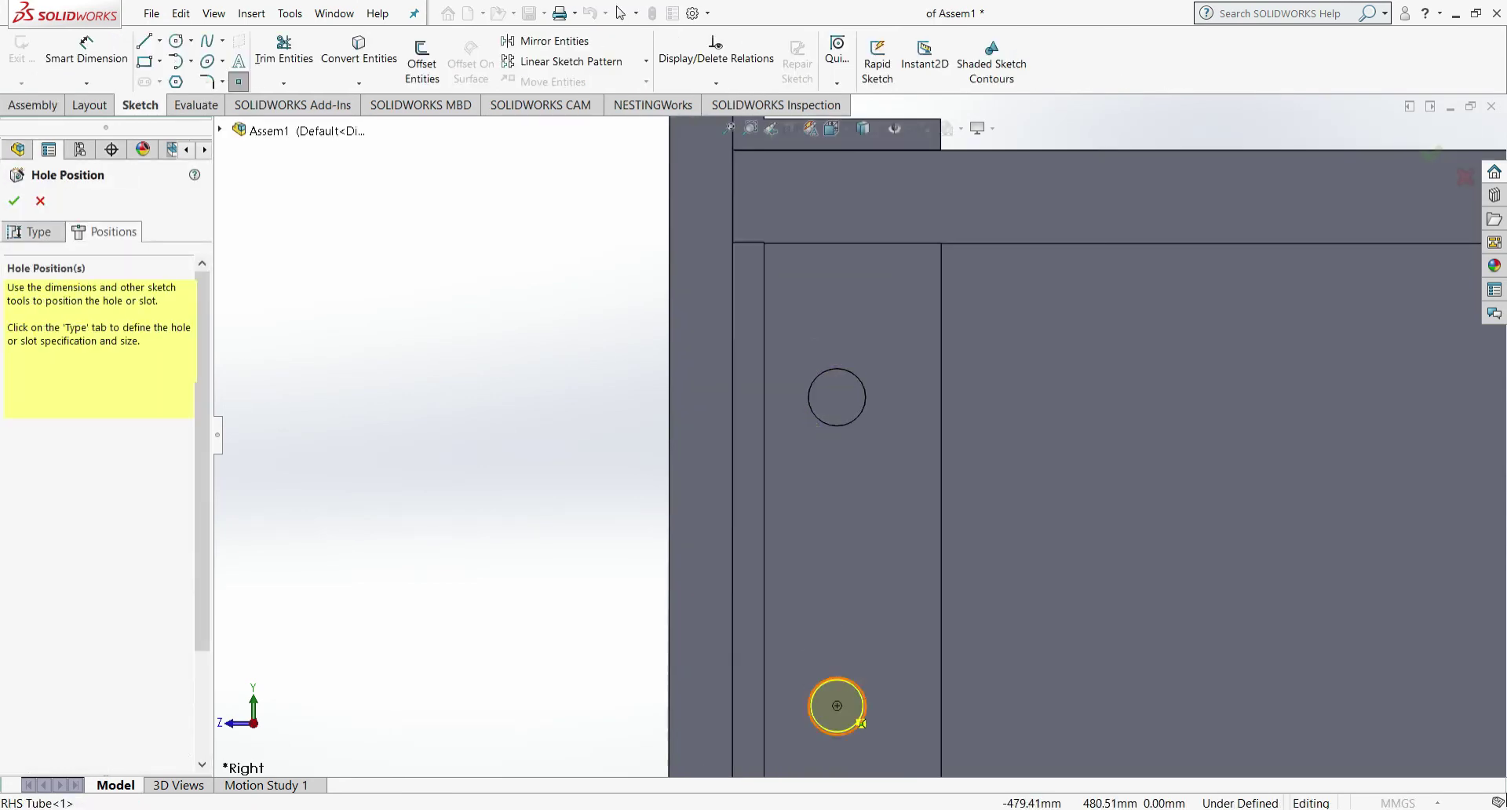
{"action": "left_click", "coordinate": [14, 200]}
{"action": "scroll", "coordinate": [843, 416], "scroll_direction": "down", "scroll_amount": 6}
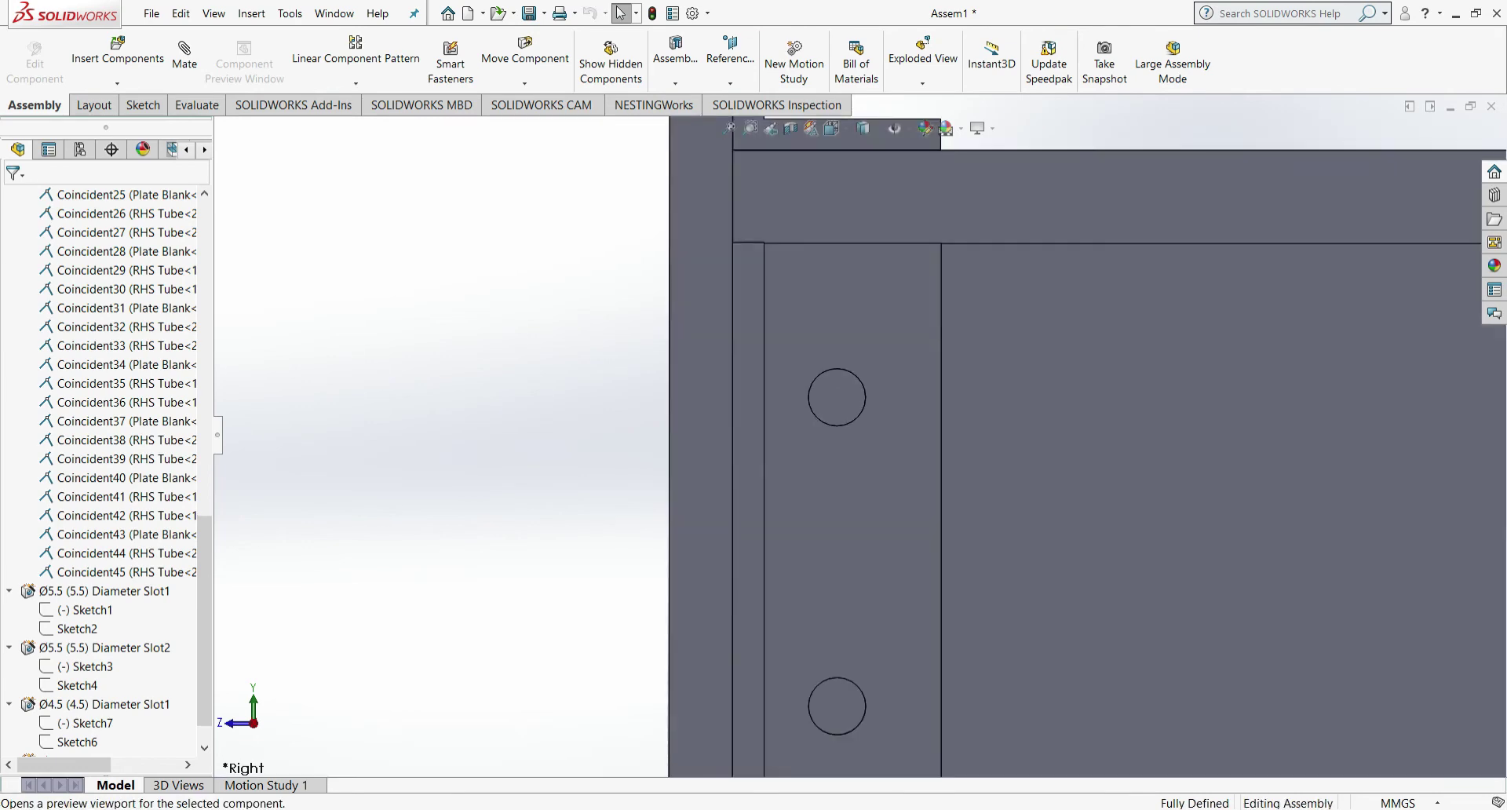
{"action": "scroll", "coordinate": [864, 451], "scroll_direction": "up", "scroll_amount": 15}
- Drill a Ø5.5 blind hole, 6 mm deep, in the tube's top face at the bracket hole nearer the plate's sloped edge
{"action": "scroll", "coordinate": [860, 531], "scroll_direction": "down", "scroll_amount": 3}
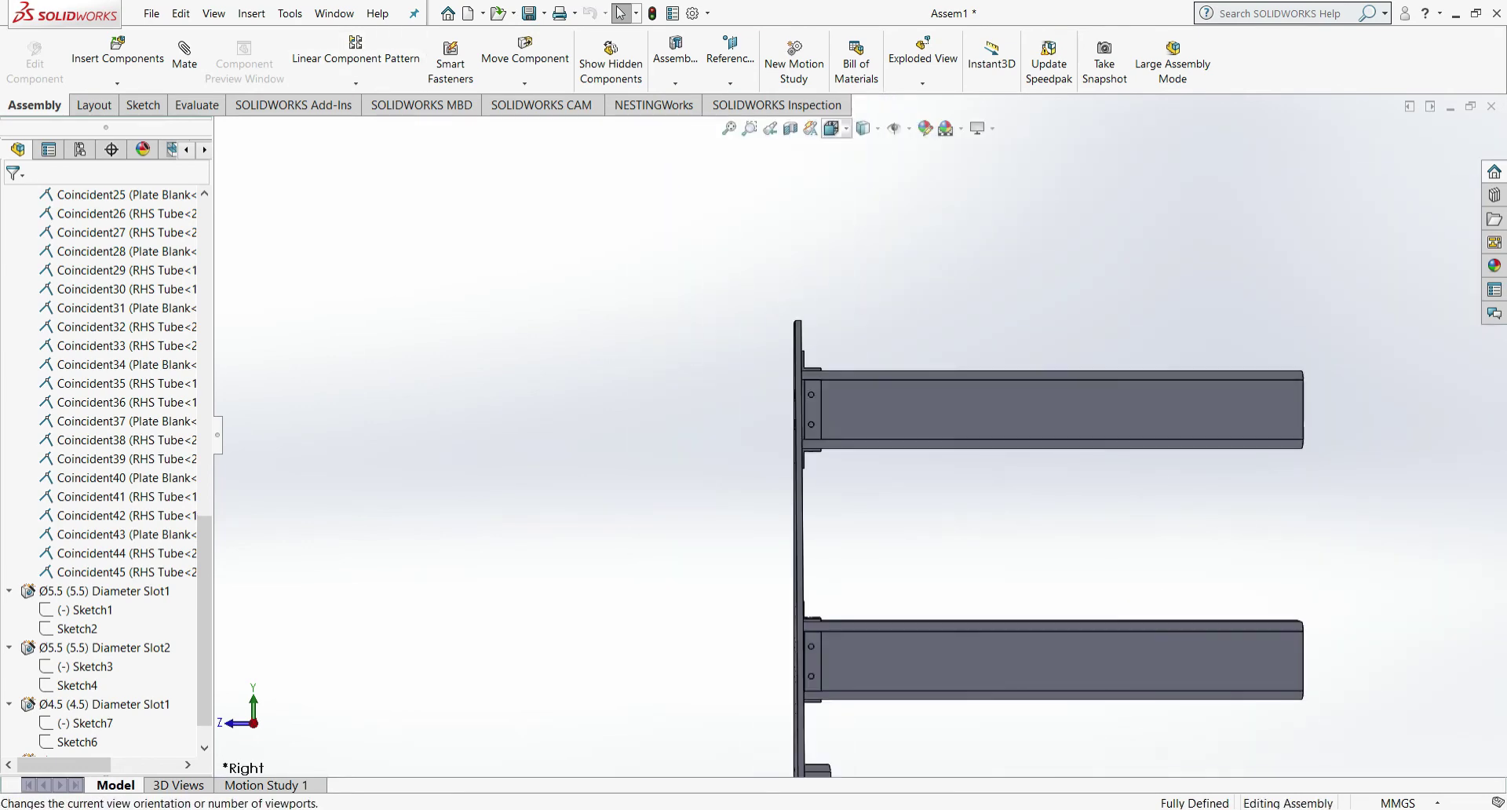
{"action": "left_click", "coordinate": [832, 128]}
{"action": "left_click", "coordinate": [718, 299]}
{"action": "scroll", "coordinate": [1138, 542], "scroll_direction": "down", "scroll_amount": 2}
{"action": "scroll", "coordinate": [1041, 519], "scroll_direction": "down", "scroll_amount": 11}
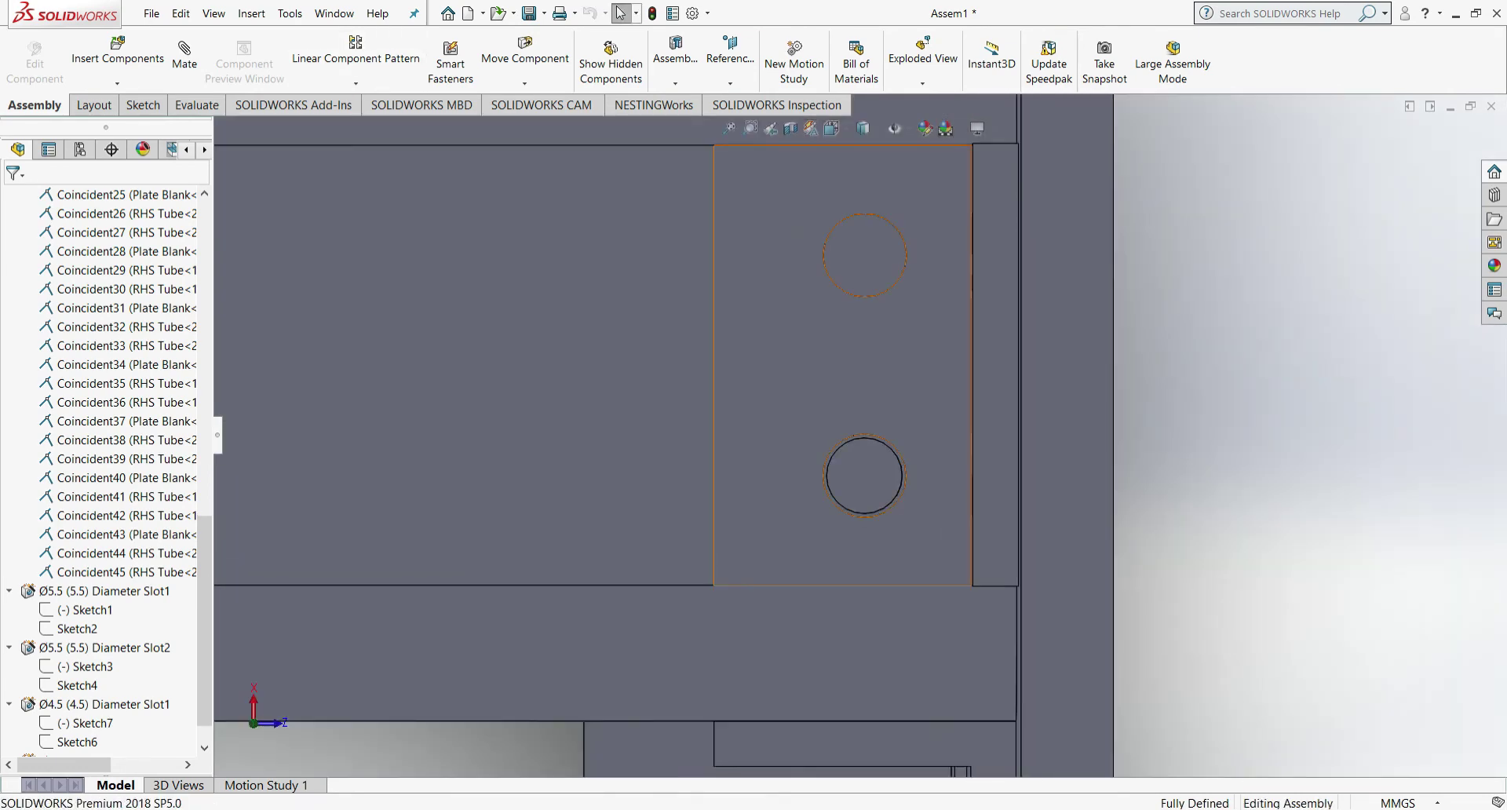
{"action": "left_click", "coordinate": [675, 71]}
{"action": "left_click", "coordinate": [694, 122]}
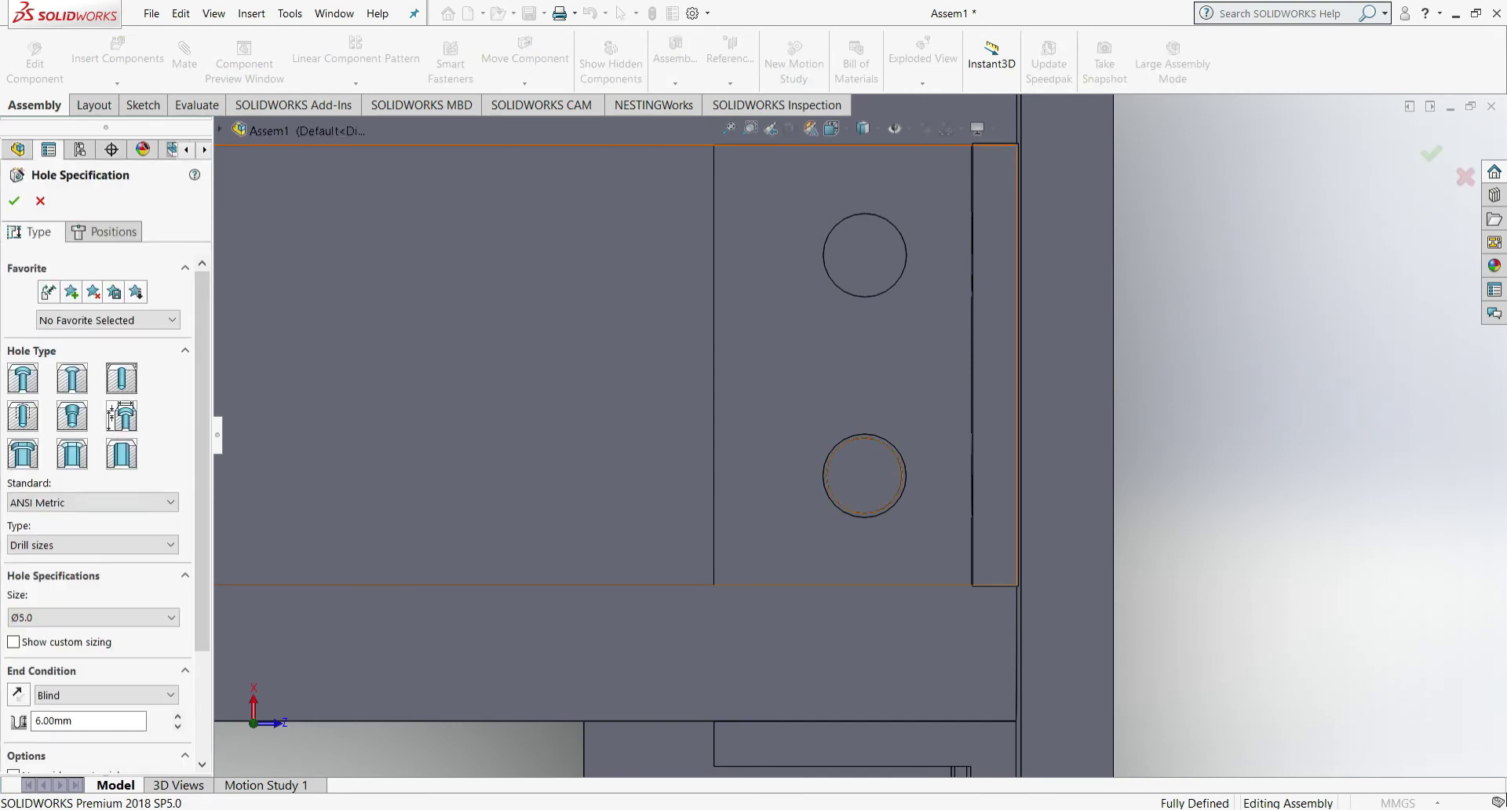
{"action": "left_click", "coordinate": [105, 231]}
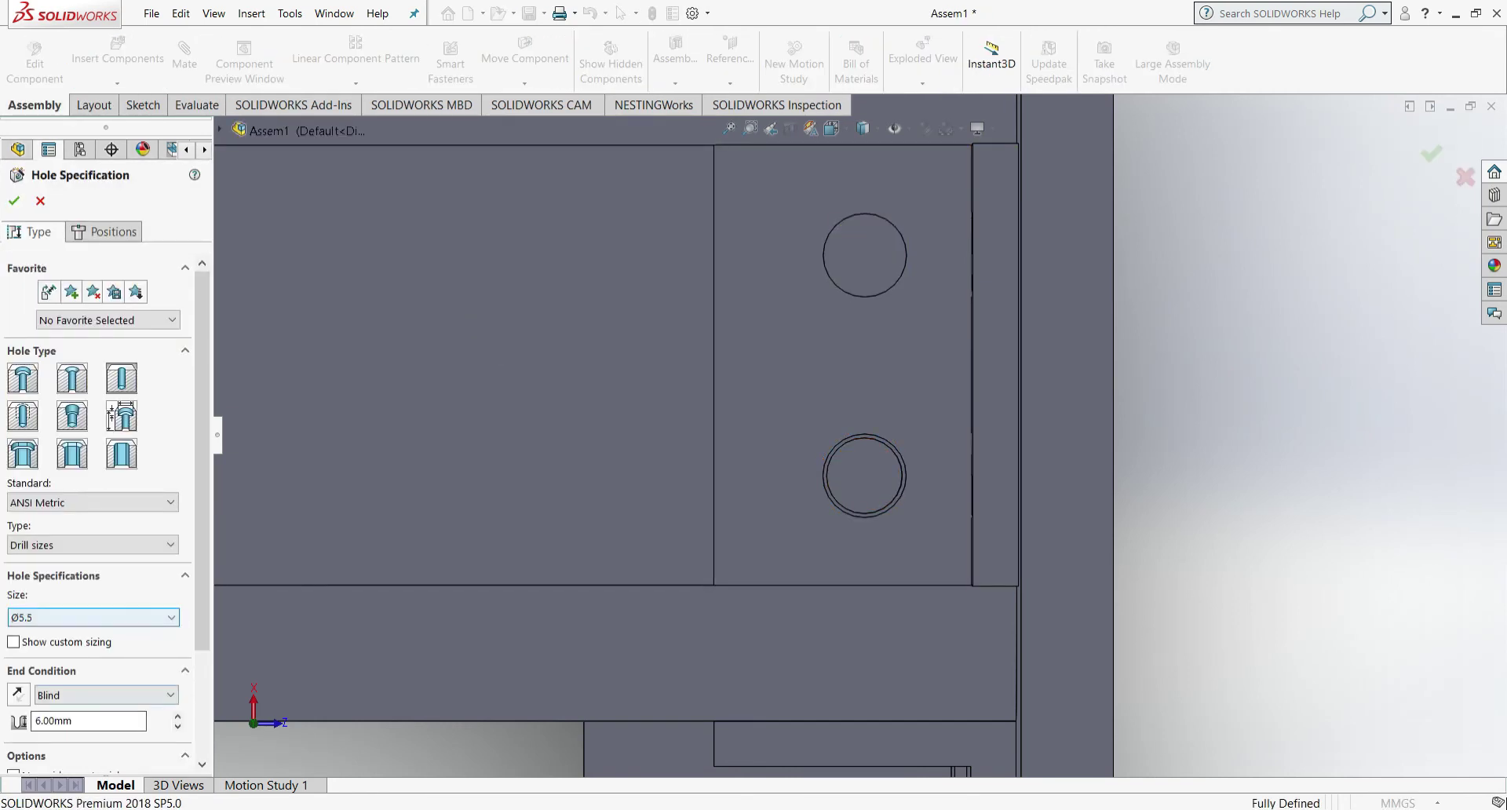
{"action": "left_click", "coordinate": [104, 231]}
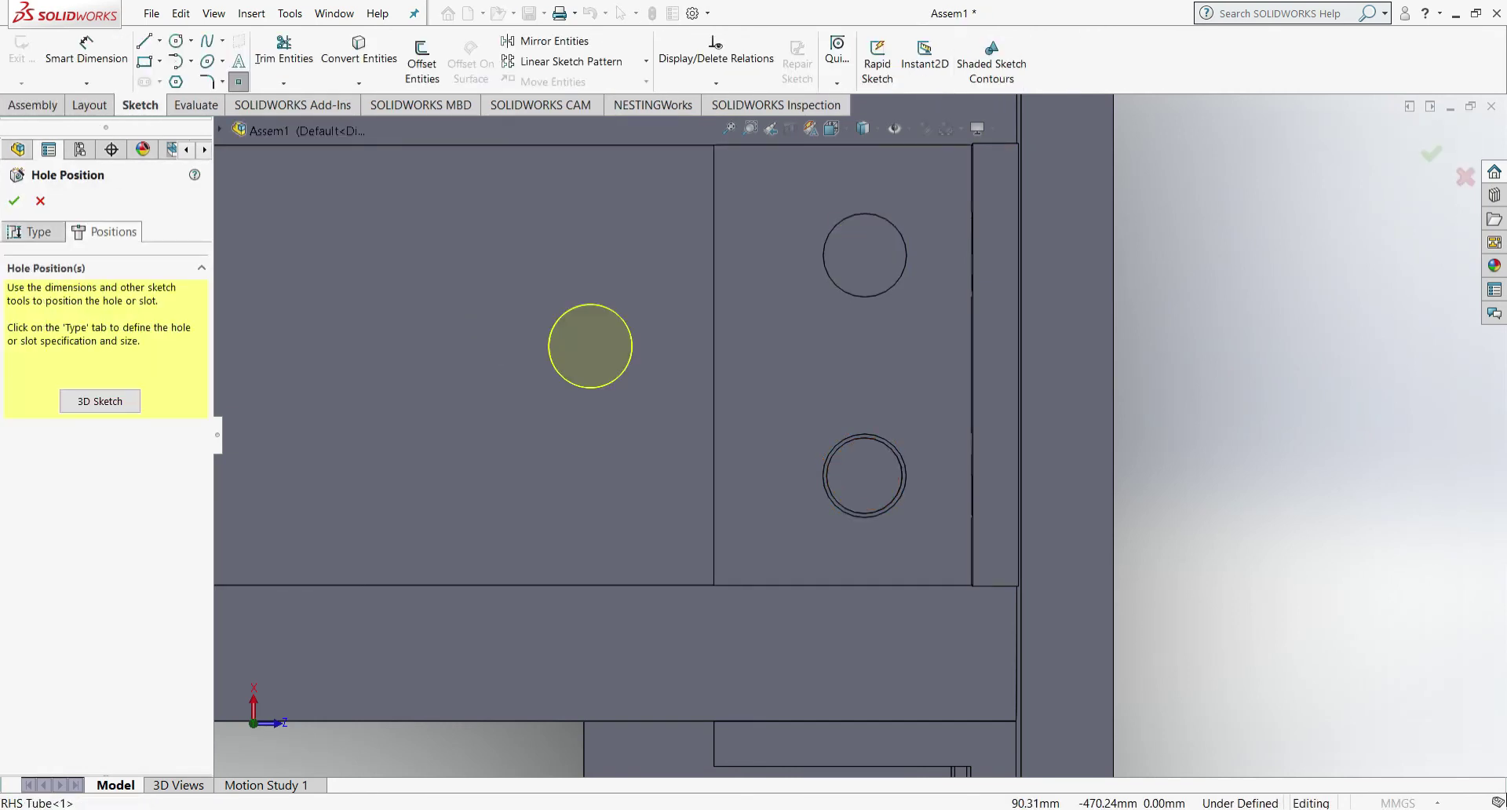
{"action": "left_click", "coordinate": [864, 255]}
{"action": "left_click", "coordinate": [14, 201]}
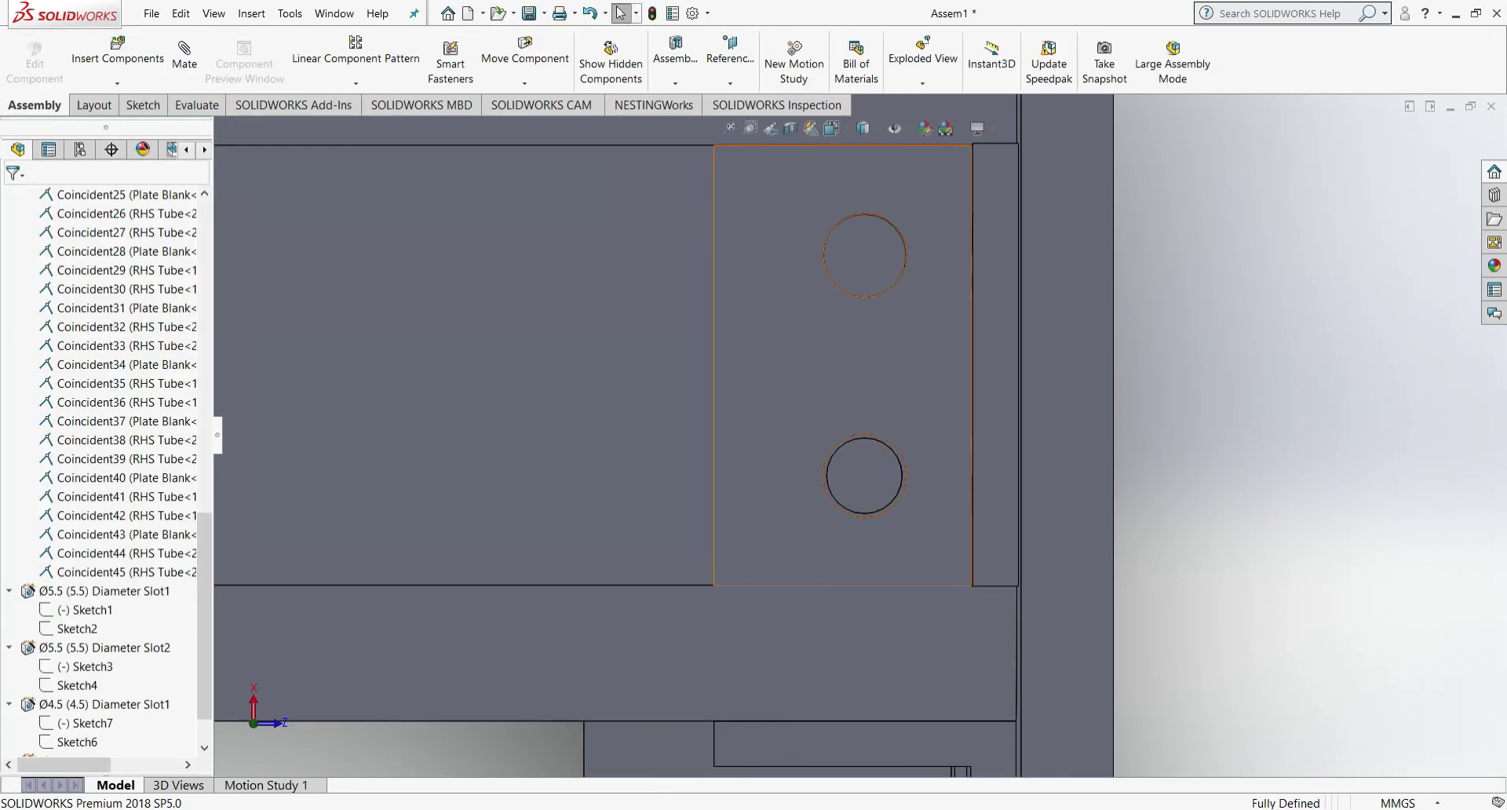
- Replace the Ø5.0 hole in the RHS tube's top face with a Ø5.5 blind hole, 6 mm deep, at the same bracket hole
{"action": "left_click", "coordinate": [103, 723]}
{"action": "key", "text": "Delete"}
{"action": "left_click", "coordinate": [676, 124]}
{"action": "left_click", "coordinate": [104, 231]}
{"action": "left_click", "coordinate": [877, 484]}
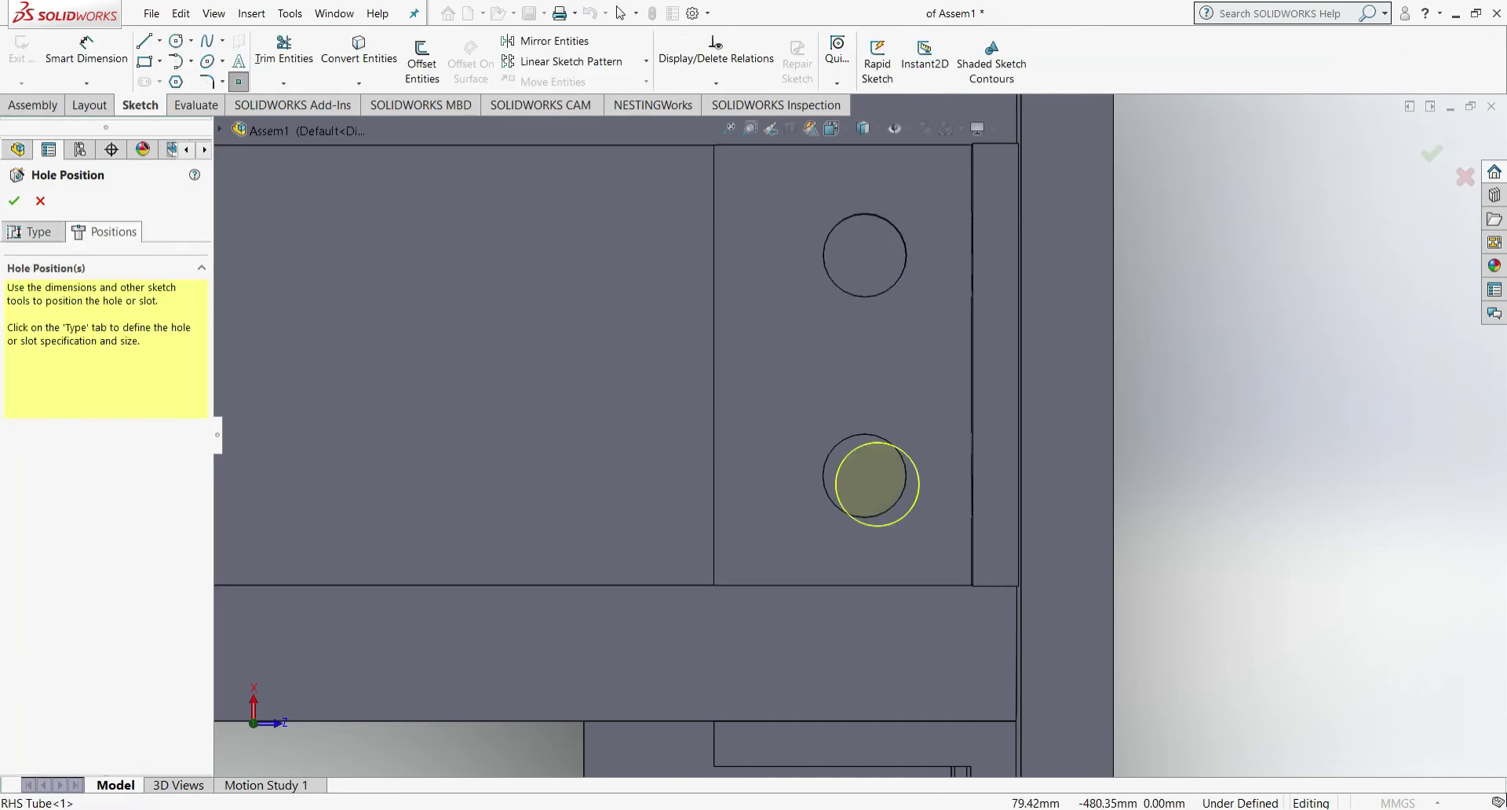
{"action": "scroll", "coordinate": [862, 473], "scroll_direction": "up", "scroll_amount": 2}
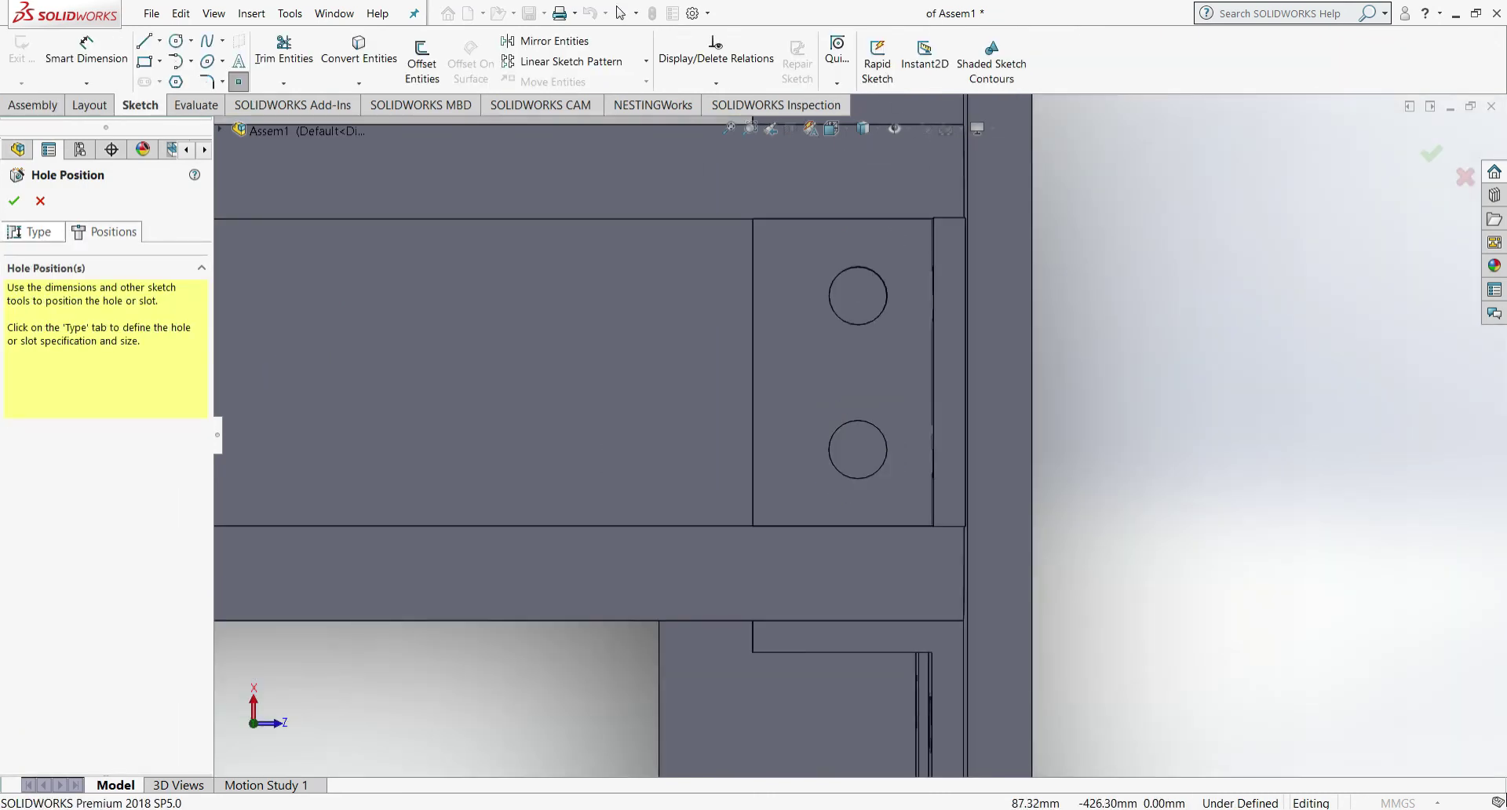
{"action": "left_click", "coordinate": [35, 231]}
{"action": "left_click", "coordinate": [105, 231]}
{"action": "left_click", "coordinate": [859, 459]}
{"action": "scroll", "coordinate": [866, 450], "scroll_direction": "down", "scroll_amount": 7}
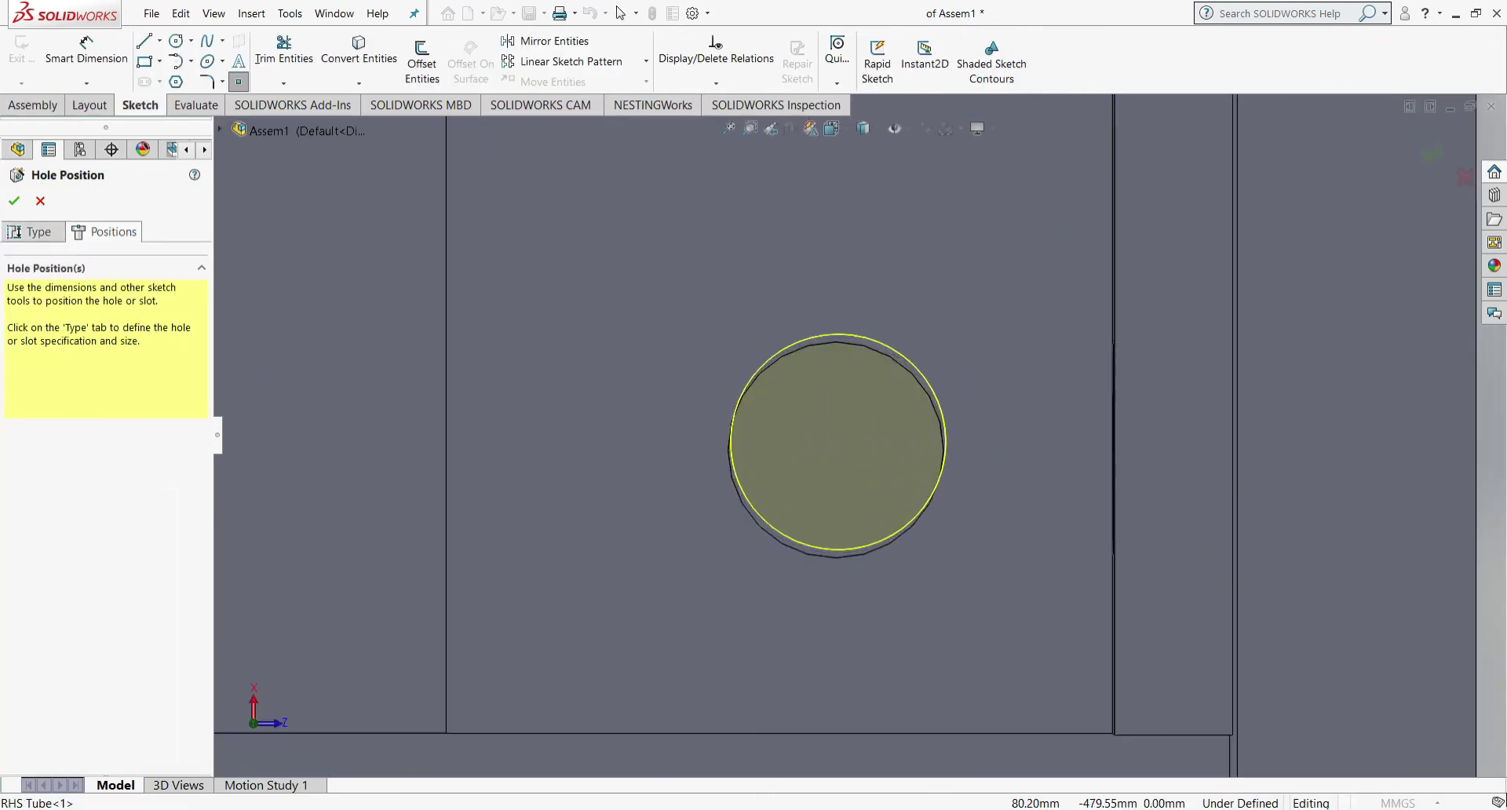
{"action": "left_click", "coordinate": [14, 201]}
- Drill Ø5.5 blind holes, 6 mm deep, in the first RHS tube's side face at both side bracket holes
{"action": "left_click", "coordinate": [833, 128]}
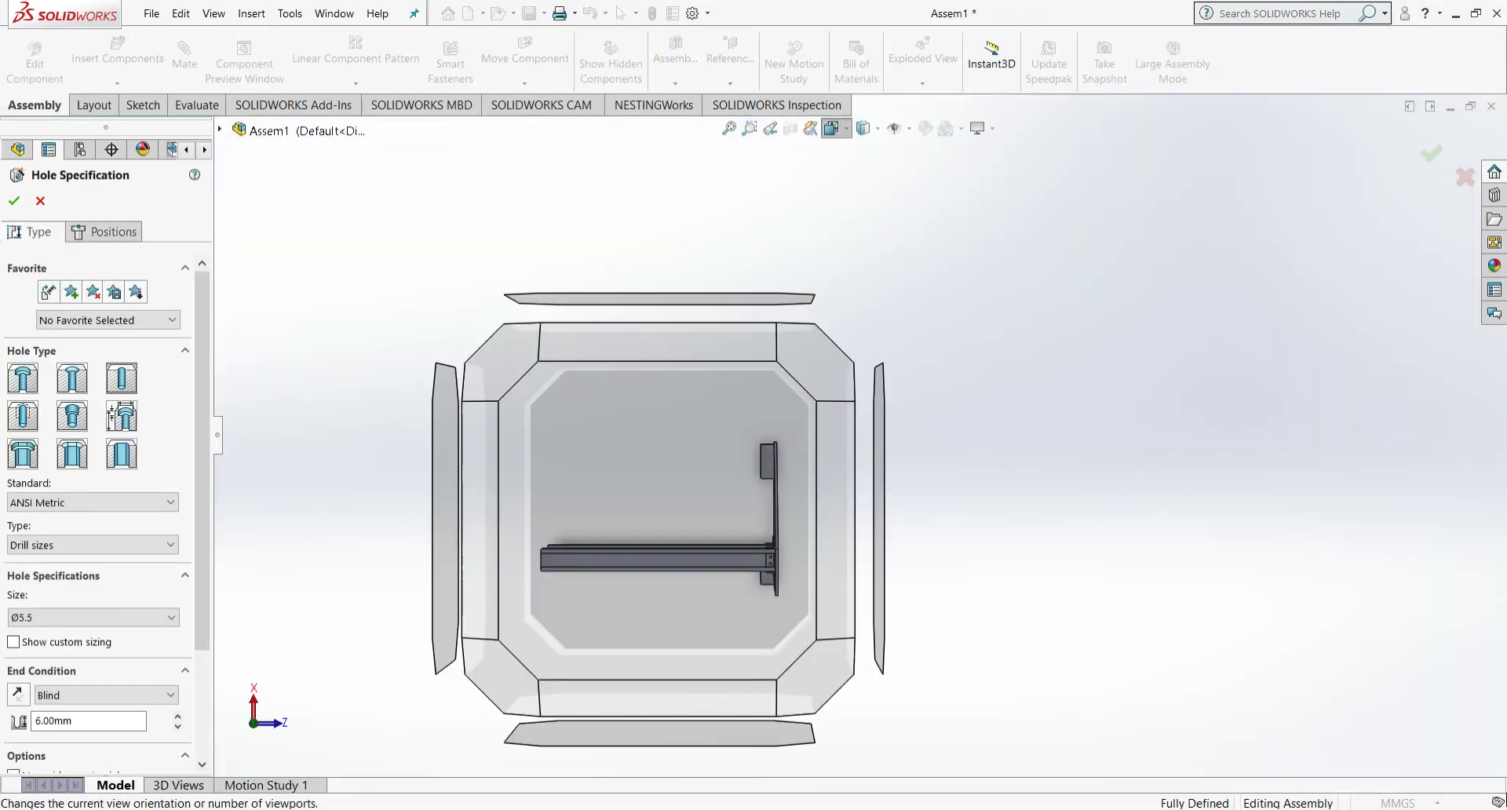
{"action": "left_click", "coordinate": [710, 733]}
{"action": "scroll", "coordinate": [630, 600], "scroll_direction": "down", "scroll_amount": 9}
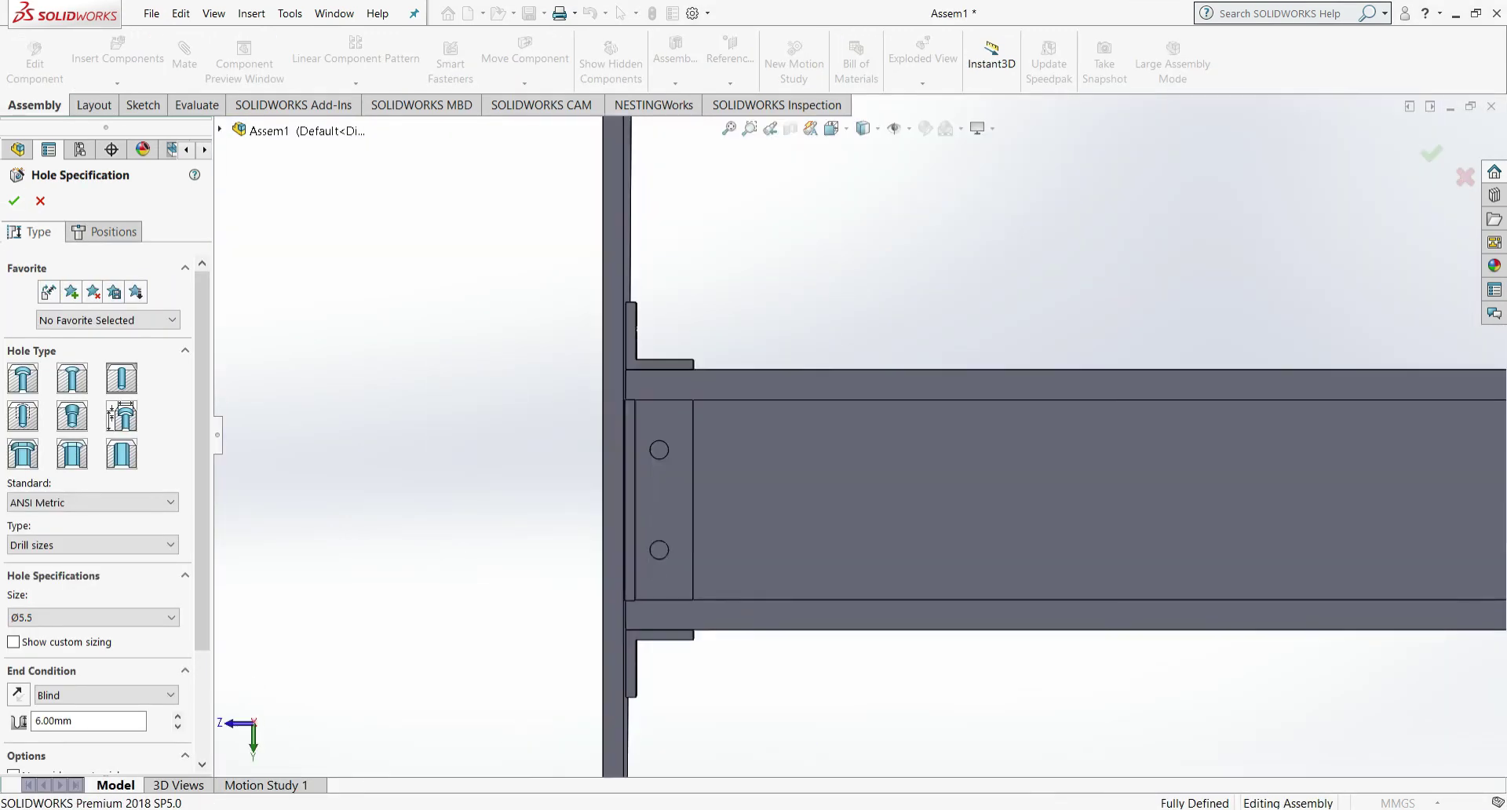
{"action": "left_click", "coordinate": [105, 231]}
{"action": "key", "text": "Escape"}
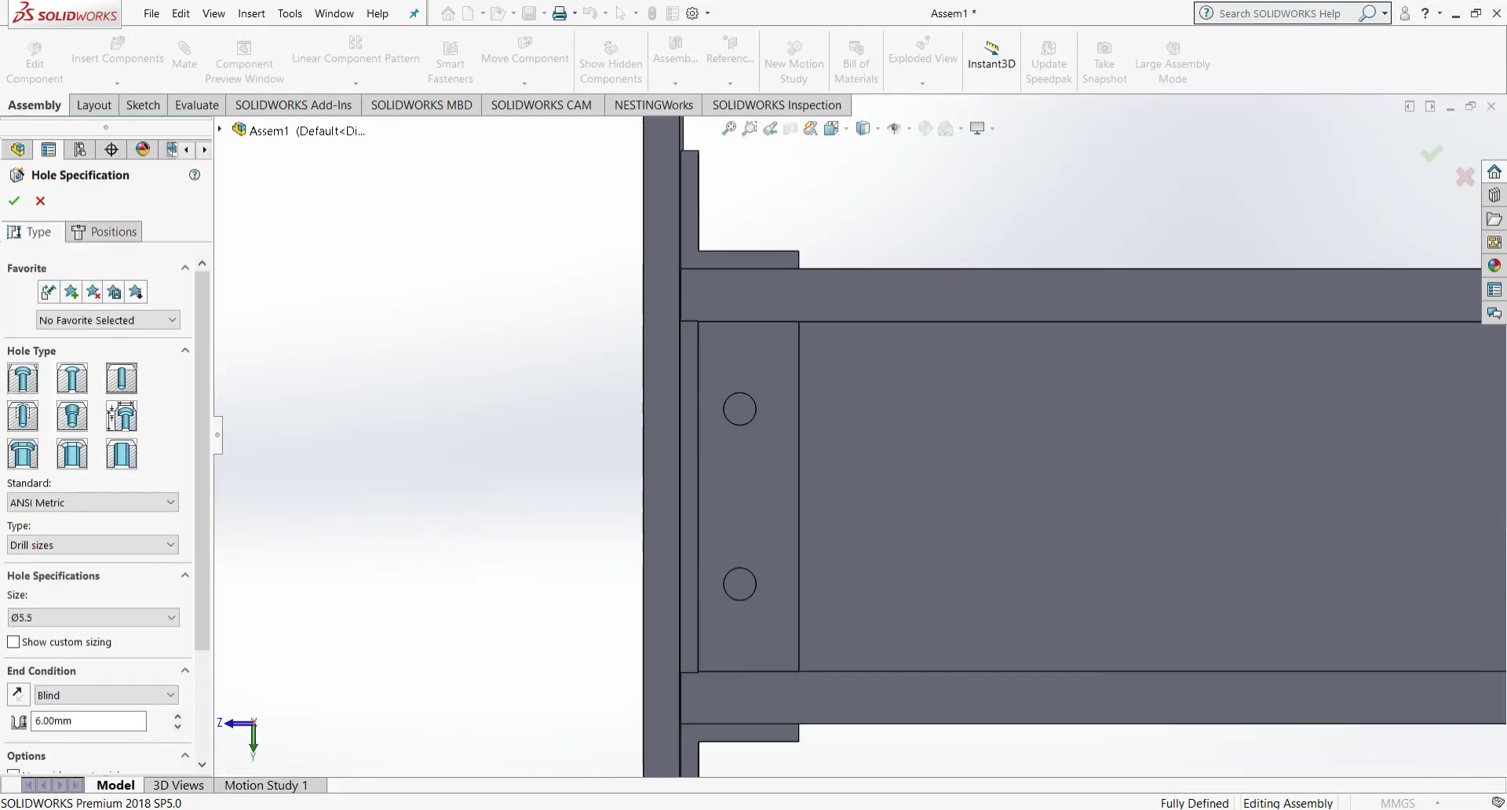
{"action": "left_click", "coordinate": [104, 233]}
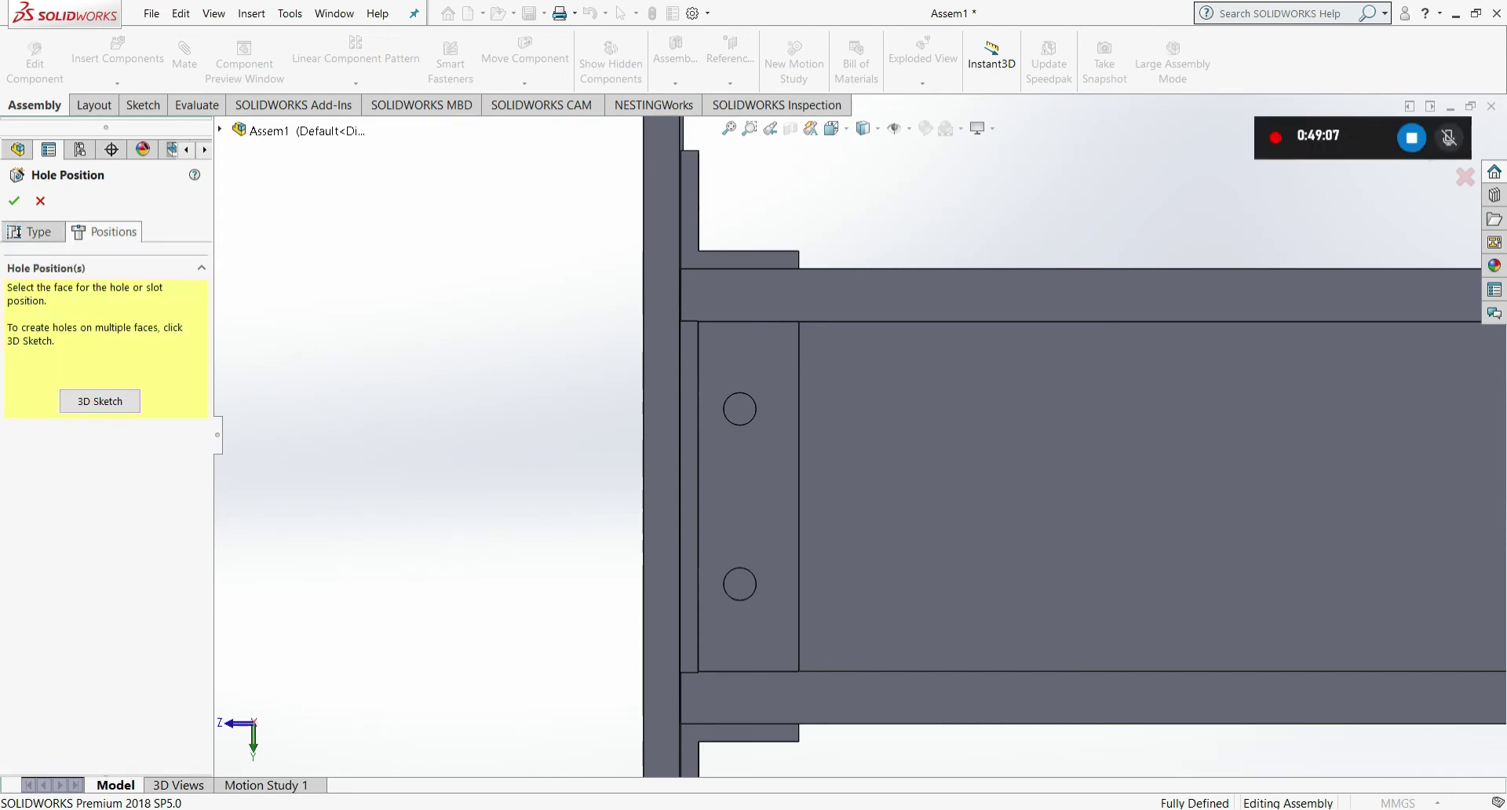
{"action": "left_click", "coordinate": [745, 411]}
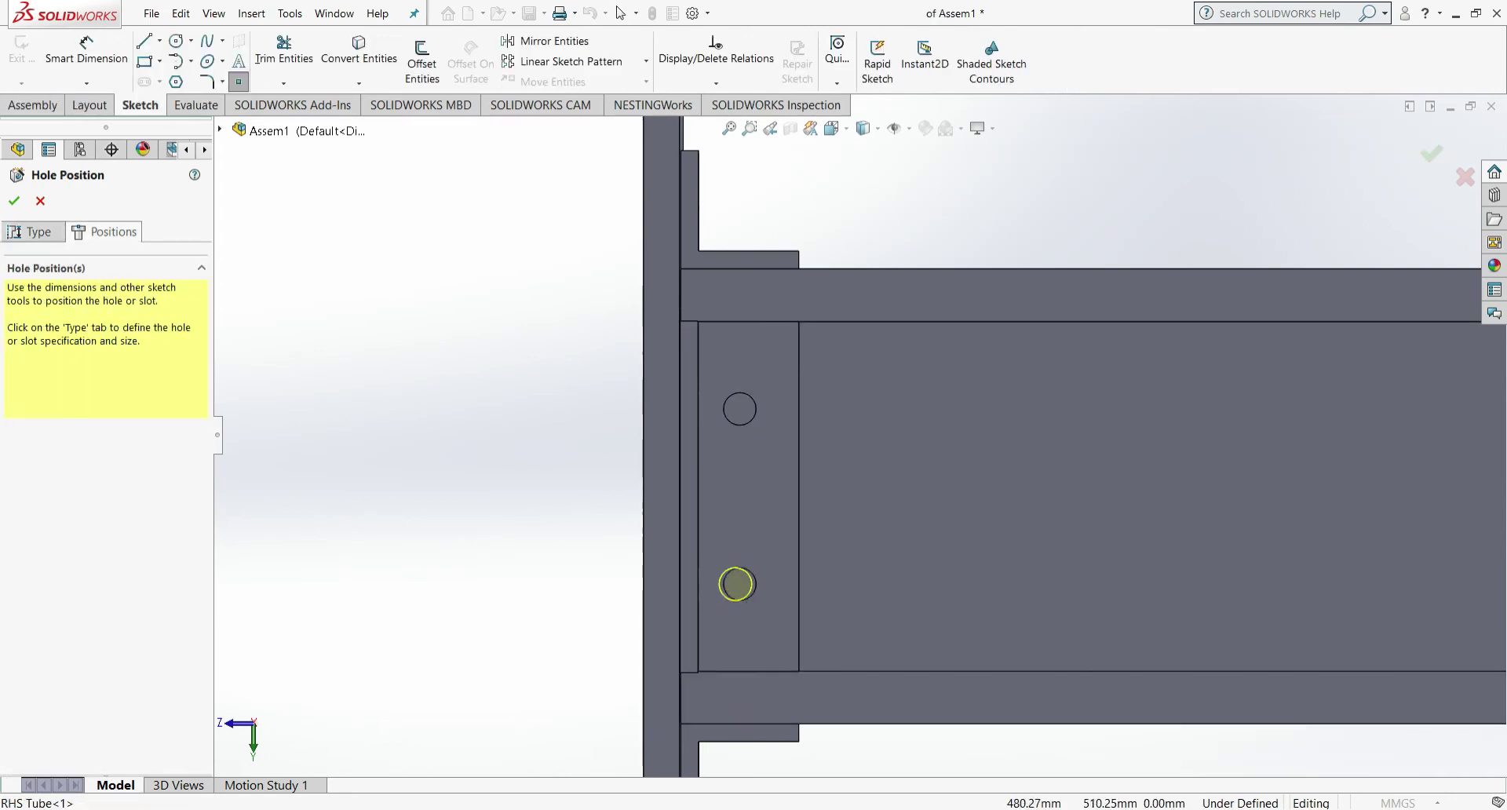
{"action": "left_click", "coordinate": [739, 583]}
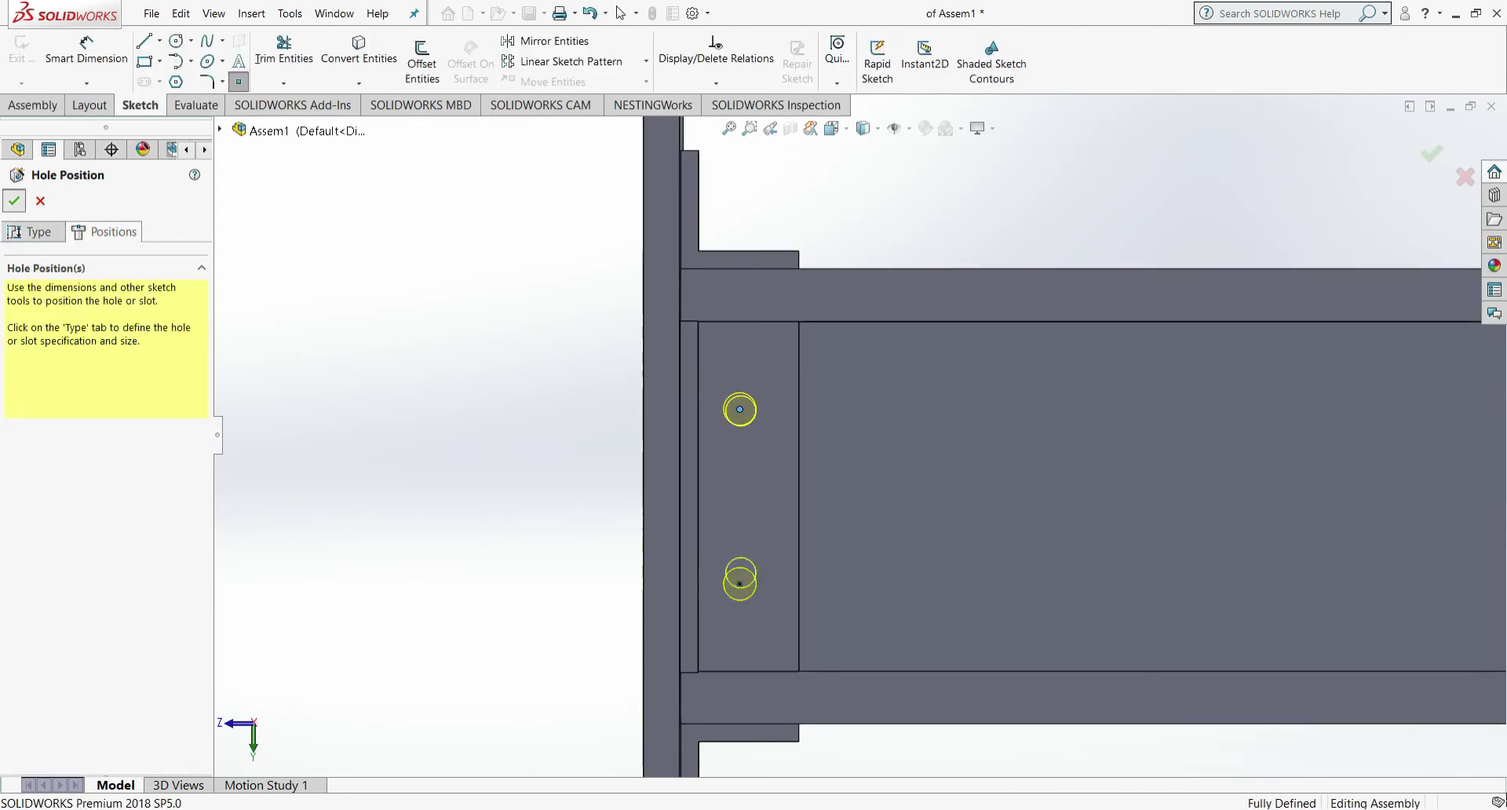
{"action": "left_click", "coordinate": [15, 201]}
- Drill Ø5.5 Through All holes in the second RHS tube's side face at both side bracket holes
{"action": "scroll", "coordinate": [846, 429], "scroll_direction": "up", "scroll_amount": 8}
{"action": "scroll", "coordinate": [832, 393], "scroll_direction": "down", "scroll_amount": 9}
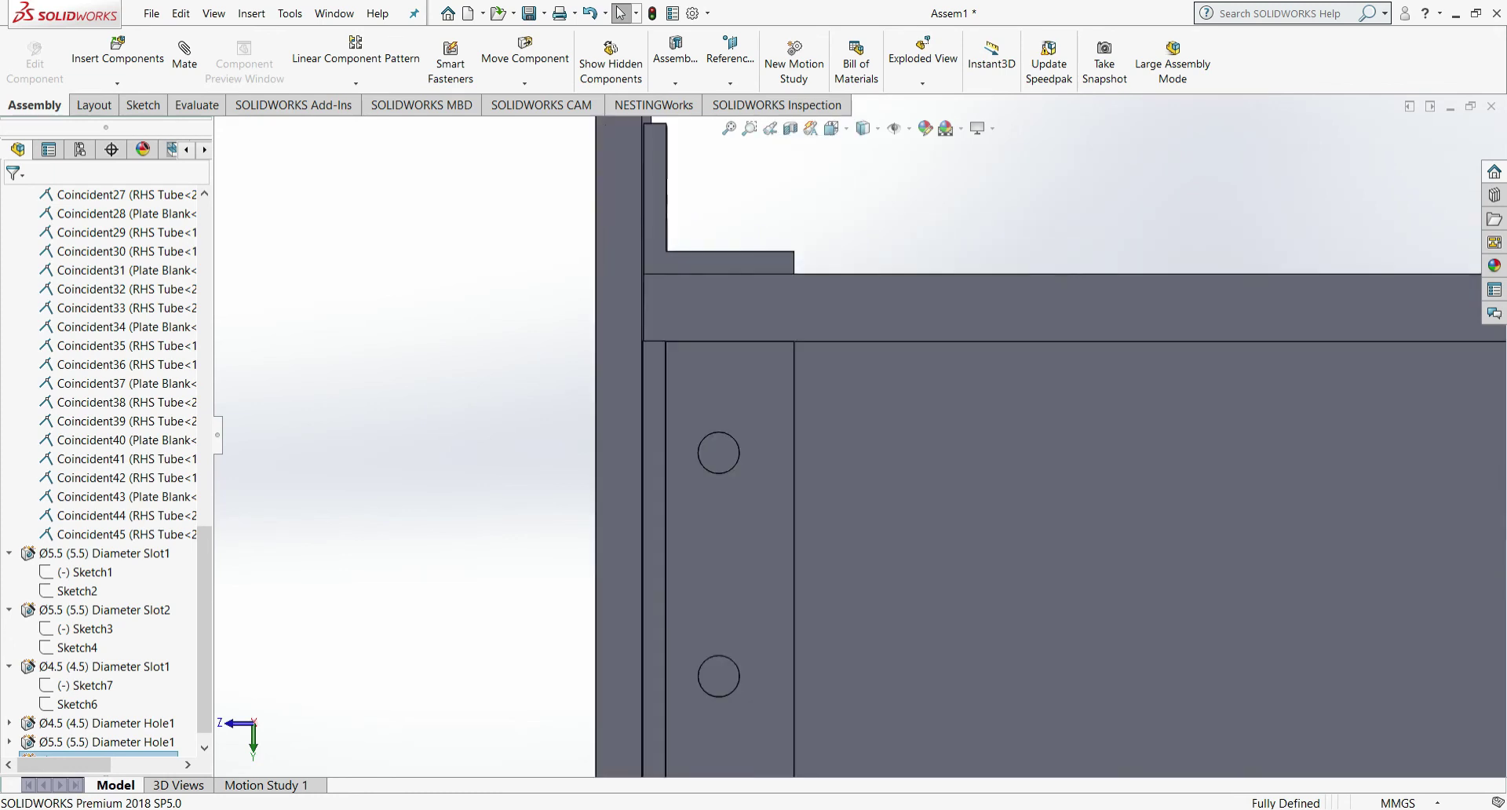
{"action": "key", "text": "Return"}
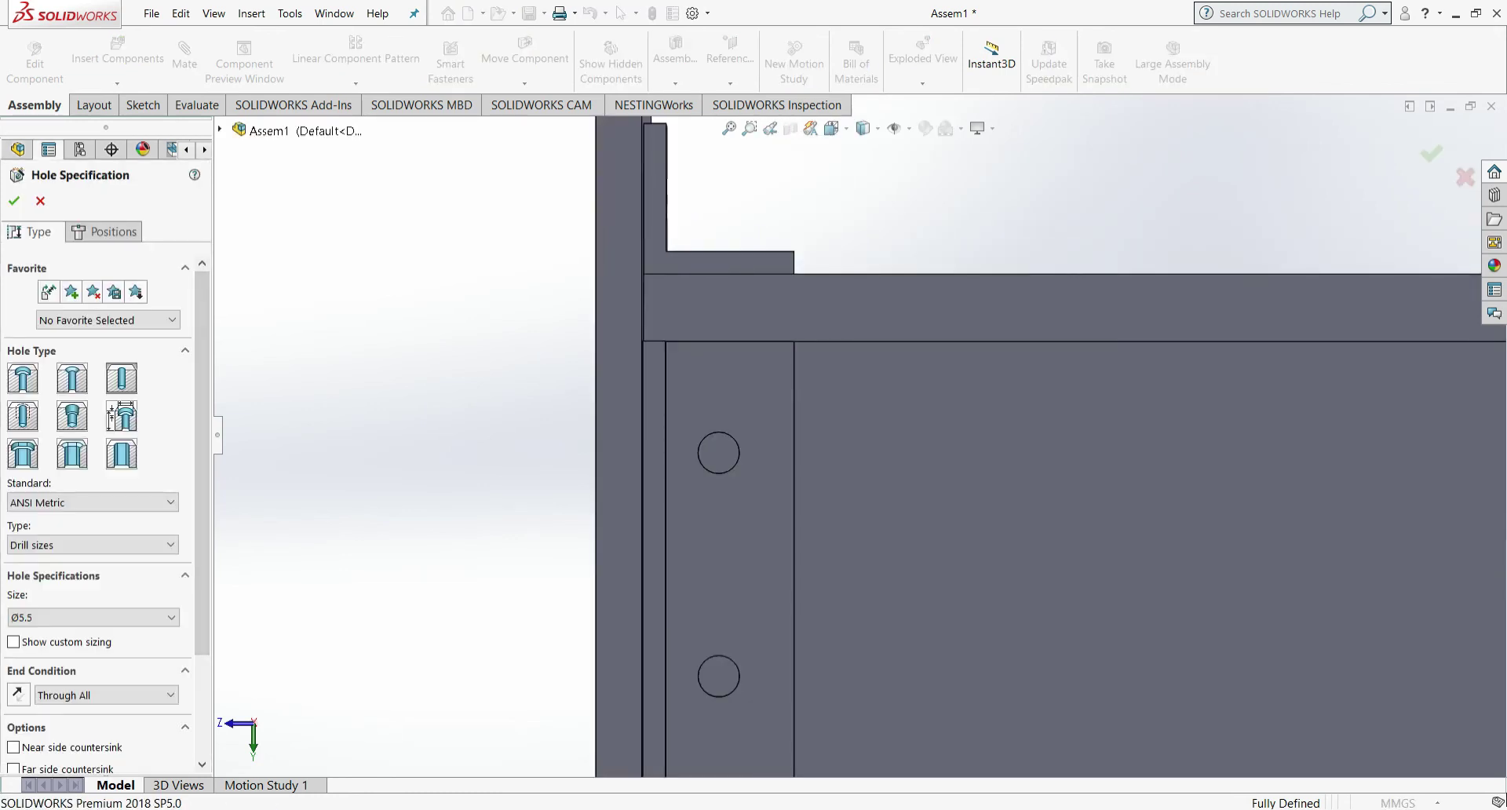
{"action": "left_click", "coordinate": [105, 233]}
{"action": "left_click", "coordinate": [937, 560]}
{"action": "left_click", "coordinate": [718, 452]}
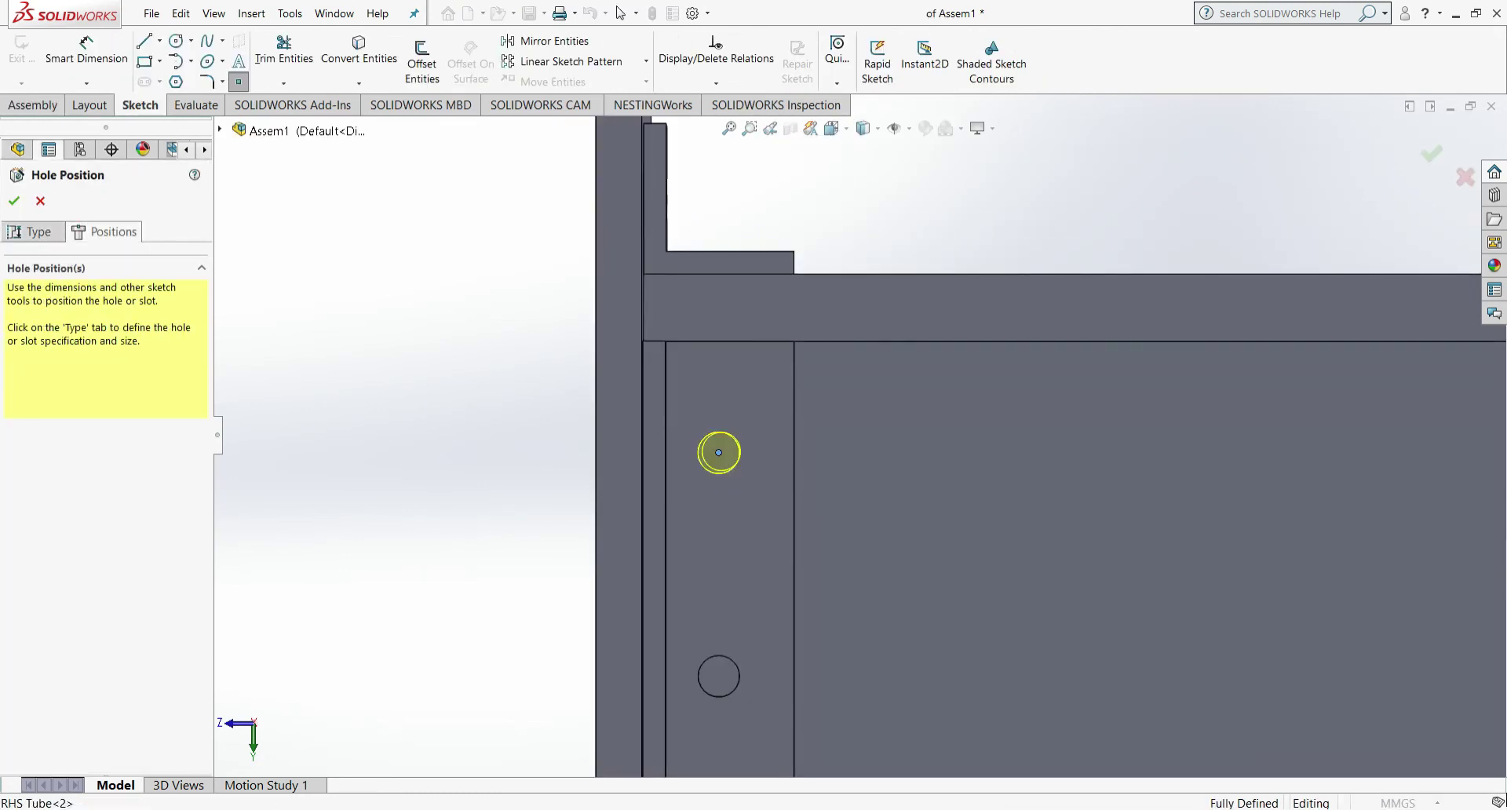
{"action": "key", "text": "Return"}
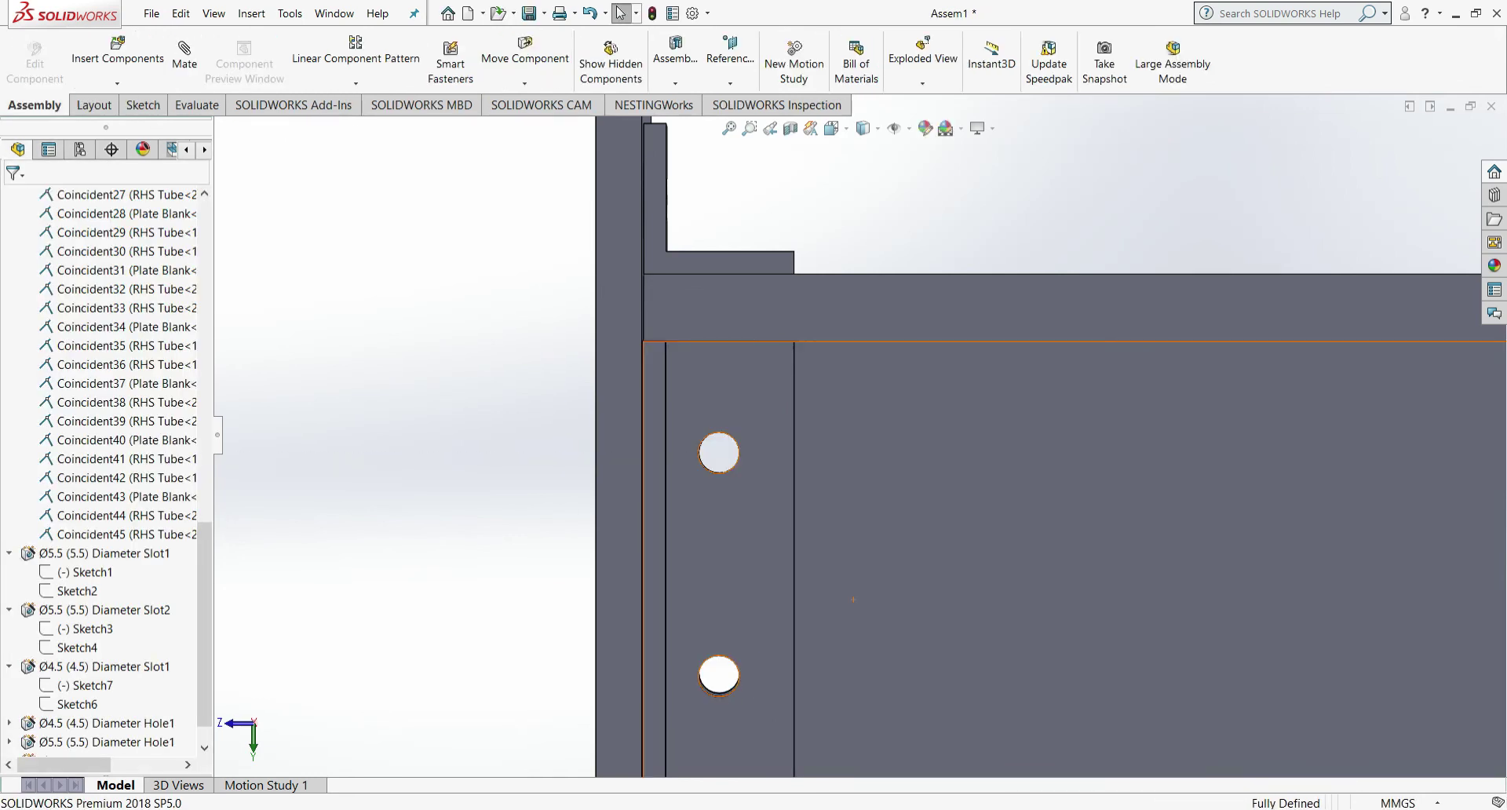
- Drill Ø5.5 Through All holes in the first RHS tube's top face at both bracket holes
{"action": "key", "text": "space"}
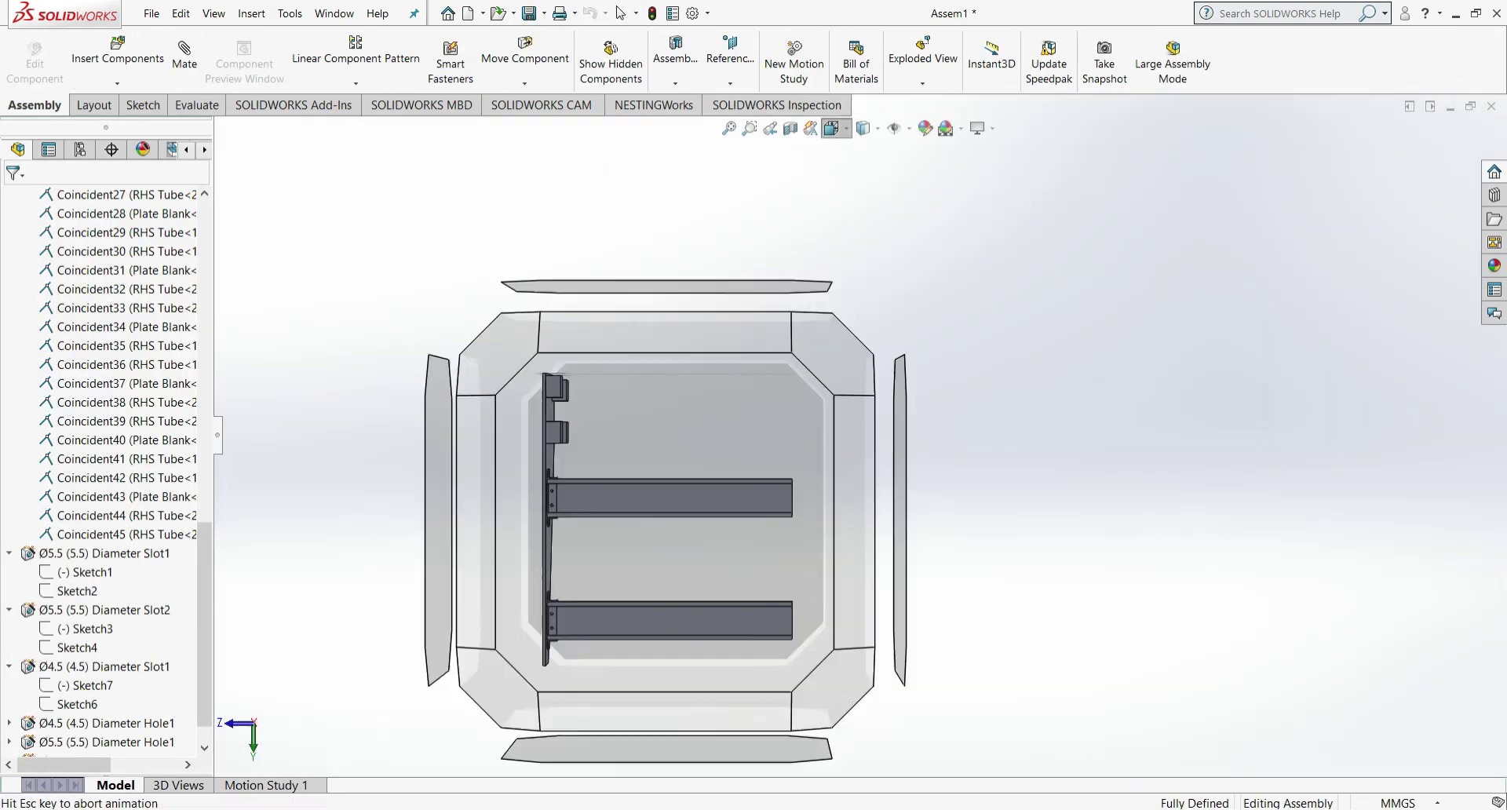
{"action": "key", "text": "ctrl+1"}
{"action": "key", "text": "ctrl+5"}
{"action": "scroll", "coordinate": [780, 536], "scroll_direction": "down", "scroll_amount": 7}
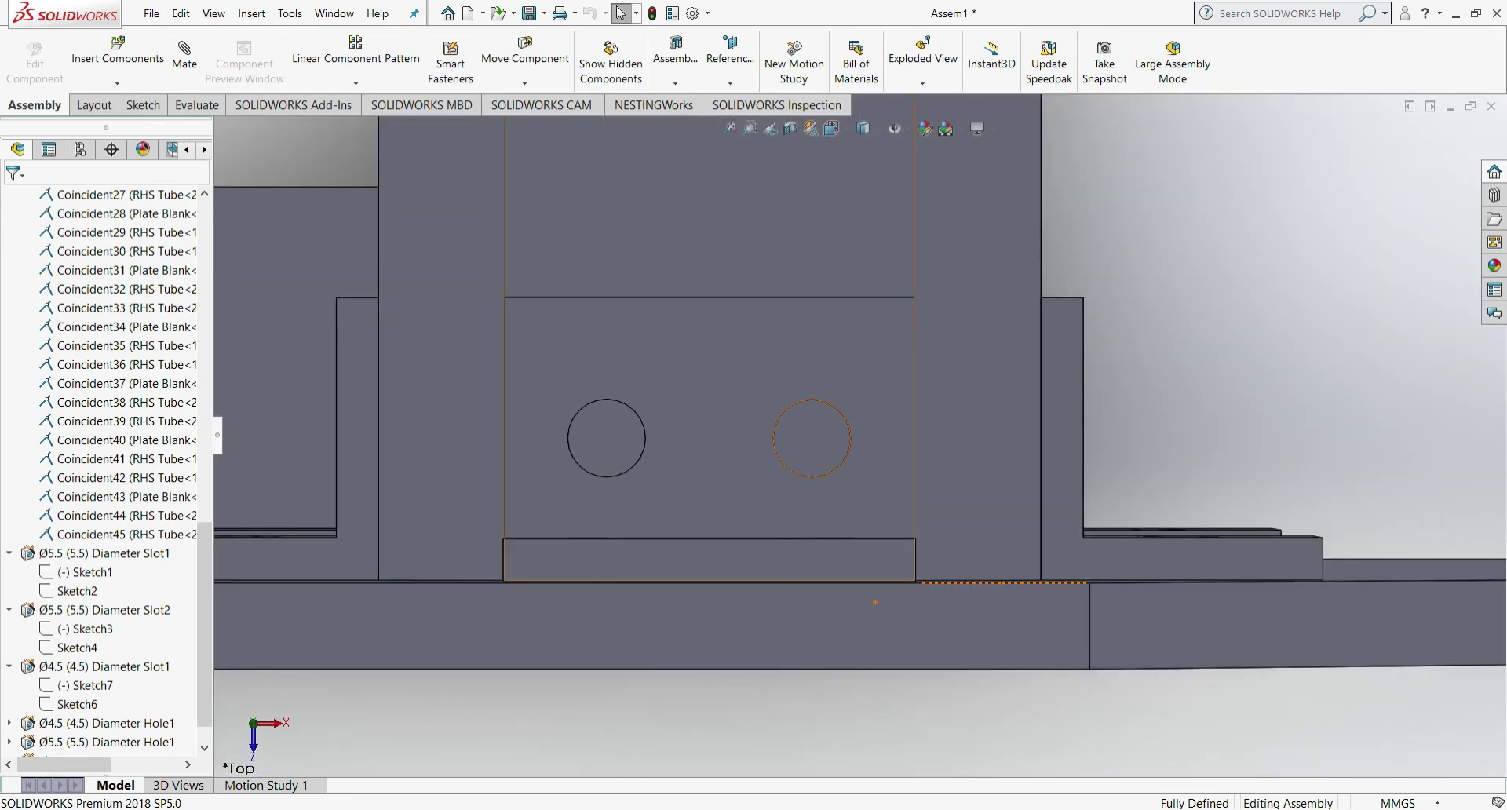
{"action": "left_click", "coordinate": [693, 120]}
{"action": "left_click_drag", "start_coordinate": [201, 447], "coordinate": [202, 554]}
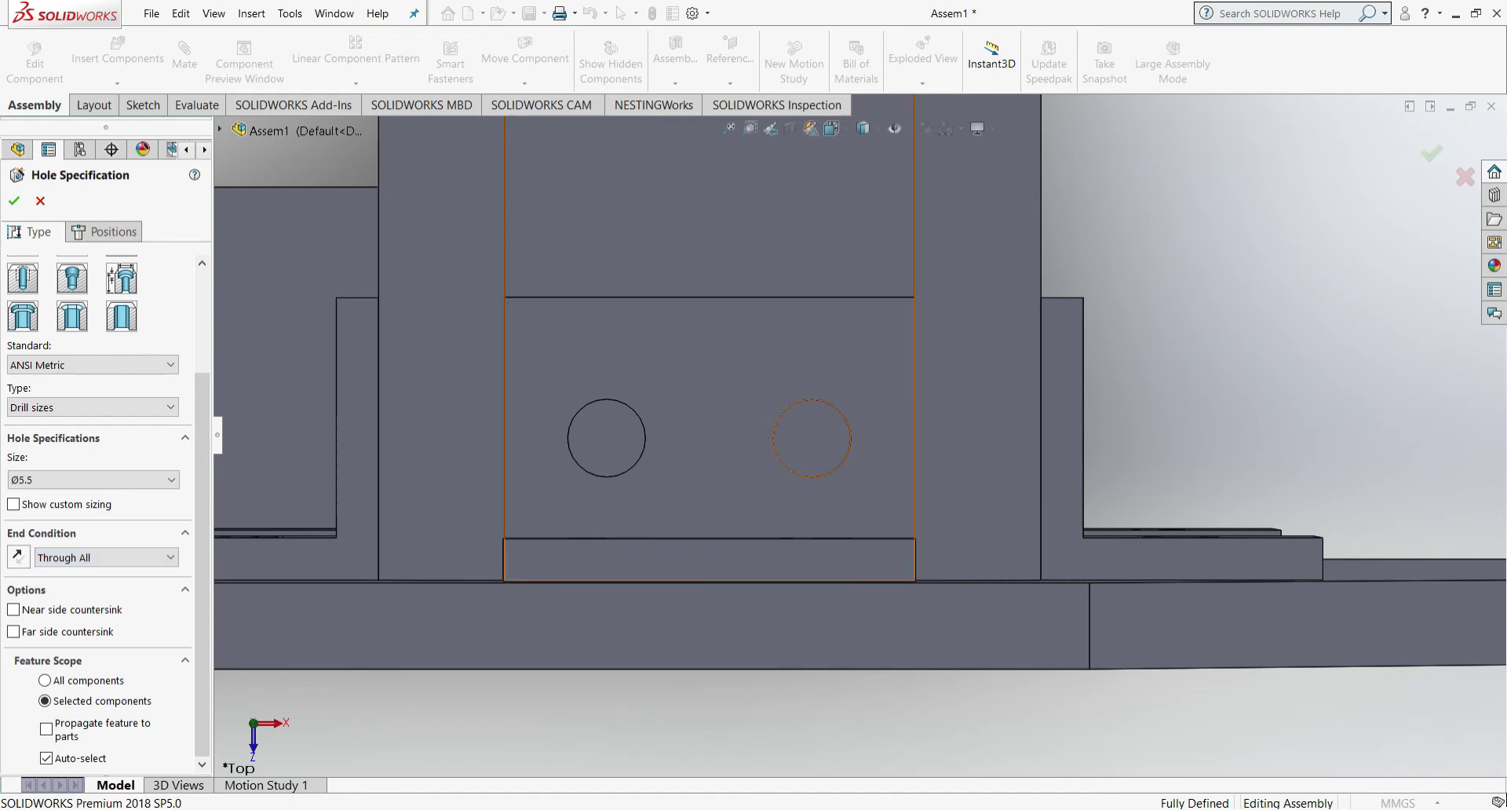
{"action": "left_click", "coordinate": [104, 232]}
{"action": "left_click", "coordinate": [811, 437]}
{"action": "left_click", "coordinate": [606, 438]}
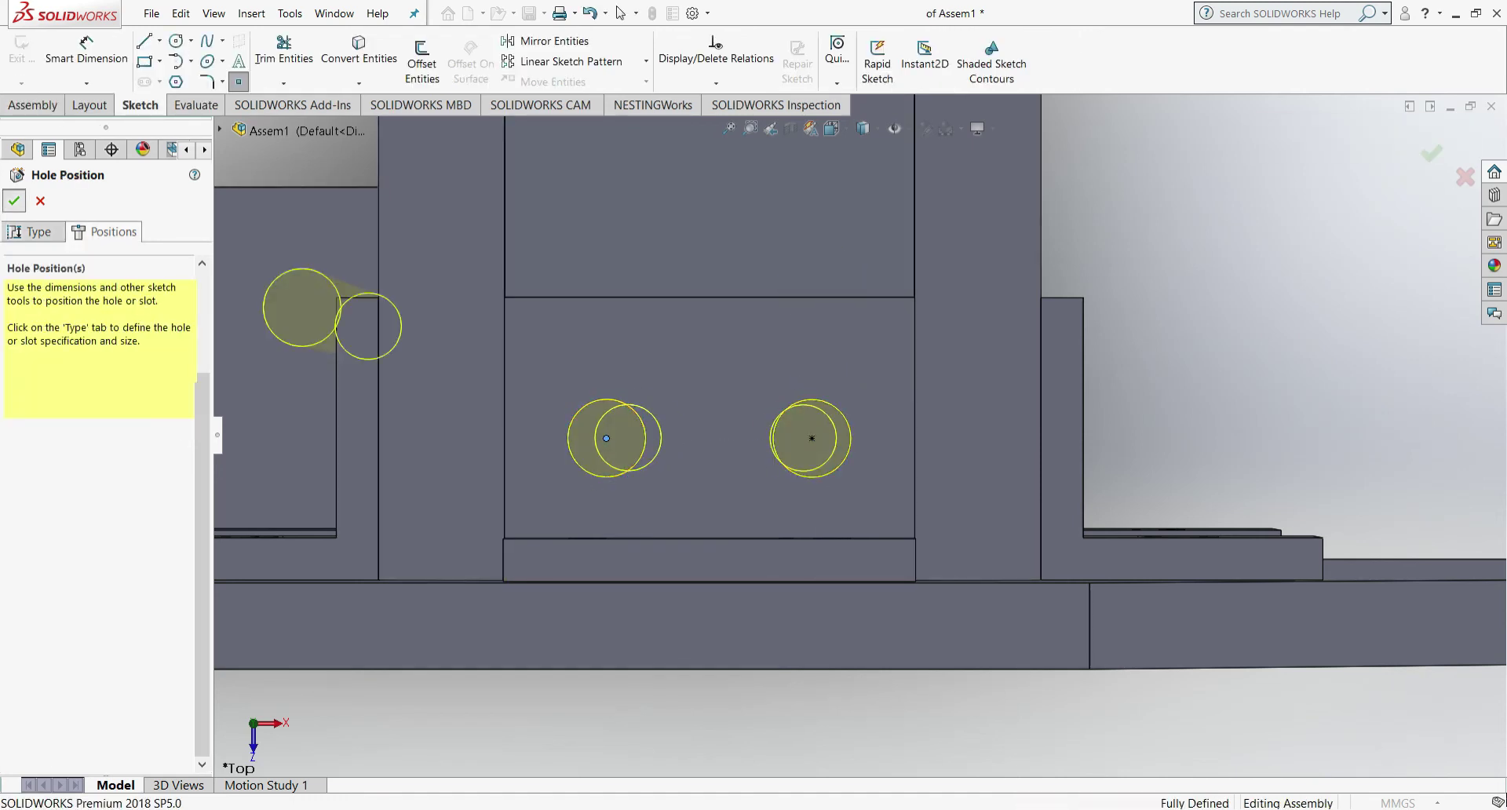
{"action": "left_click", "coordinate": [14, 200]}
- Inspect the assembly from below and delete the last pair of Ø5.5 through holes
{"action": "left_click", "coordinate": [832, 128]}
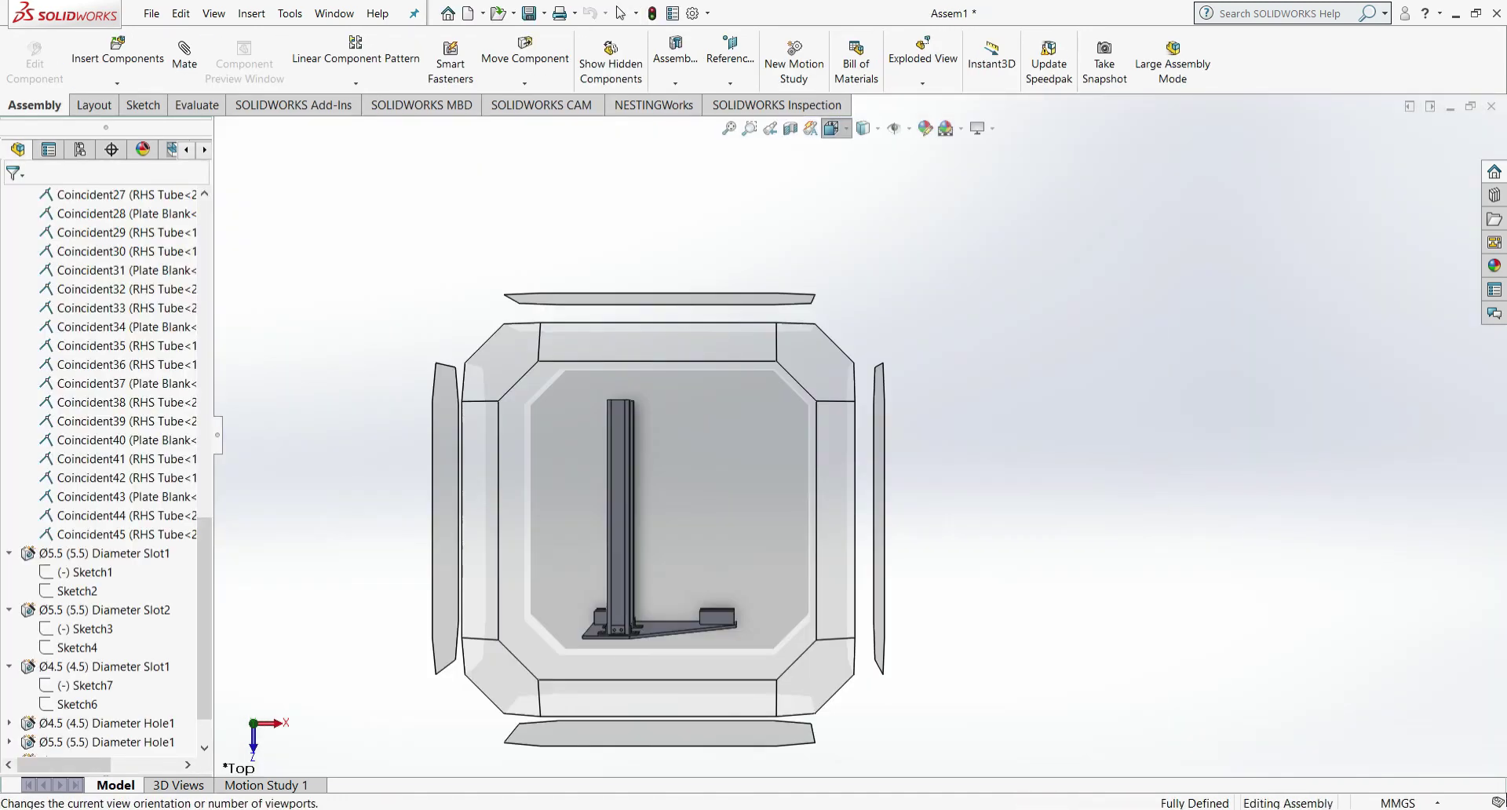
{"action": "left_click", "coordinate": [853, 190]}
{"action": "middle_click_drag", "start_coordinate": [854, 235], "coordinate": [857, 388], "text": "ctrl"}
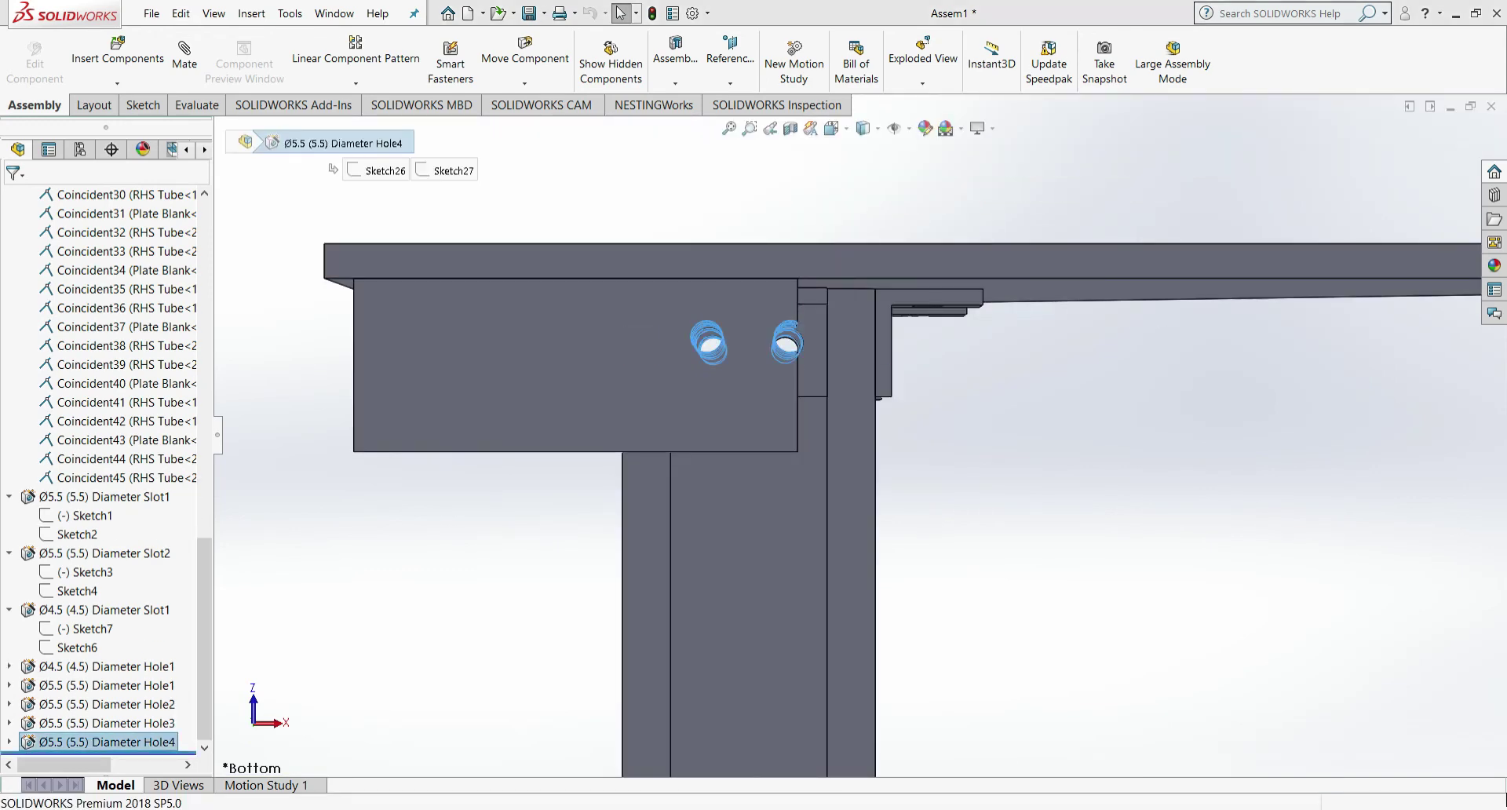
{"action": "key", "text": "Delete"}
{"action": "key", "text": "Return"}
- Try to place a Ø5.5 blind hole, 6 mm deep, on the first RHS tube's top face at the bracket holes
{"action": "left_click", "coordinate": [832, 128]}
{"action": "left_click", "coordinate": [854, 153]}
{"action": "scroll", "coordinate": [839, 616], "scroll_direction": "down", "scroll_amount": 9}
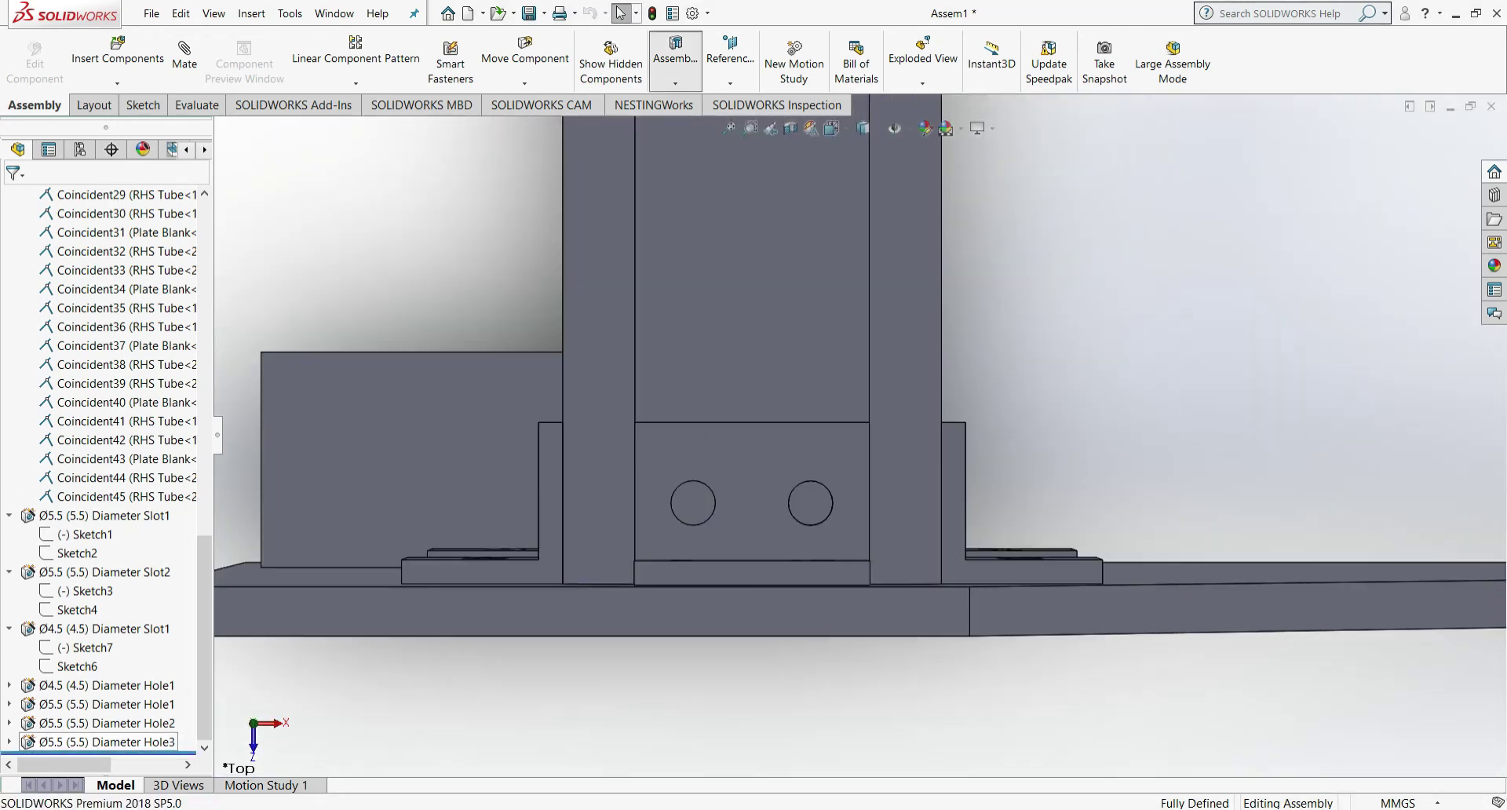
{"action": "left_click_drag", "start_coordinate": [203, 471], "coordinate": [203, 558]}
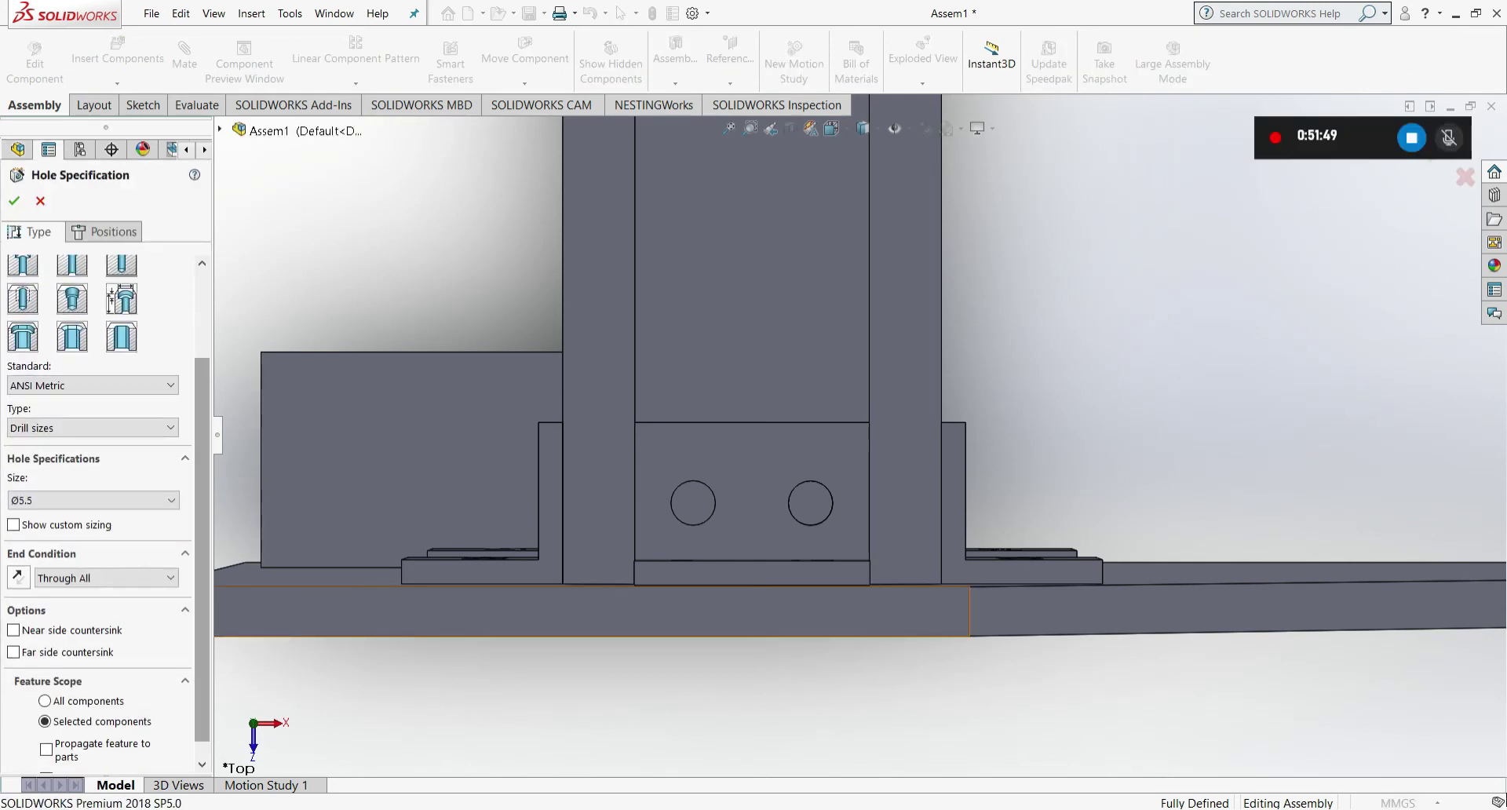
{"action": "left_click", "coordinate": [87, 594]}
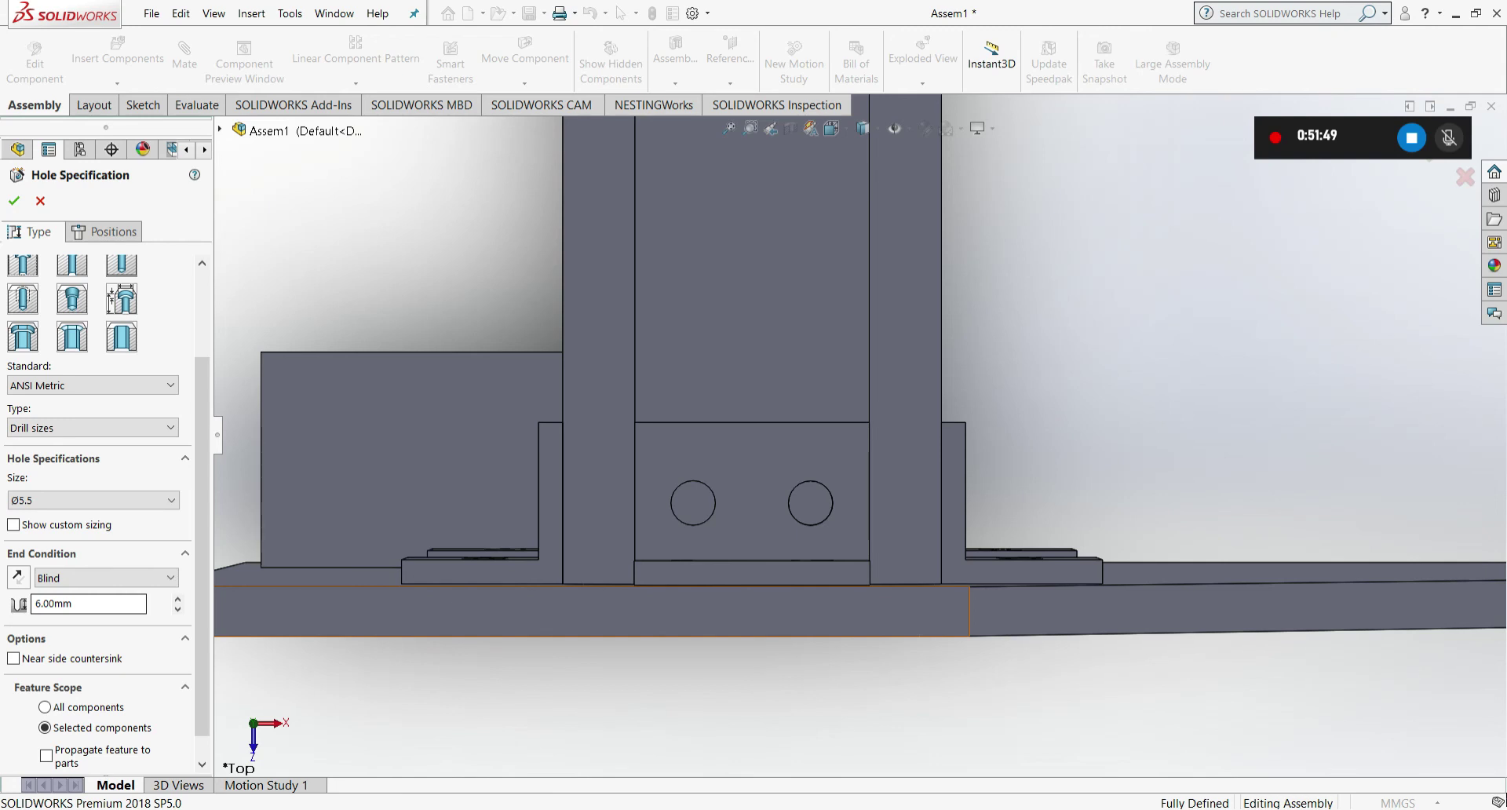
{"action": "left_click", "coordinate": [103, 231]}
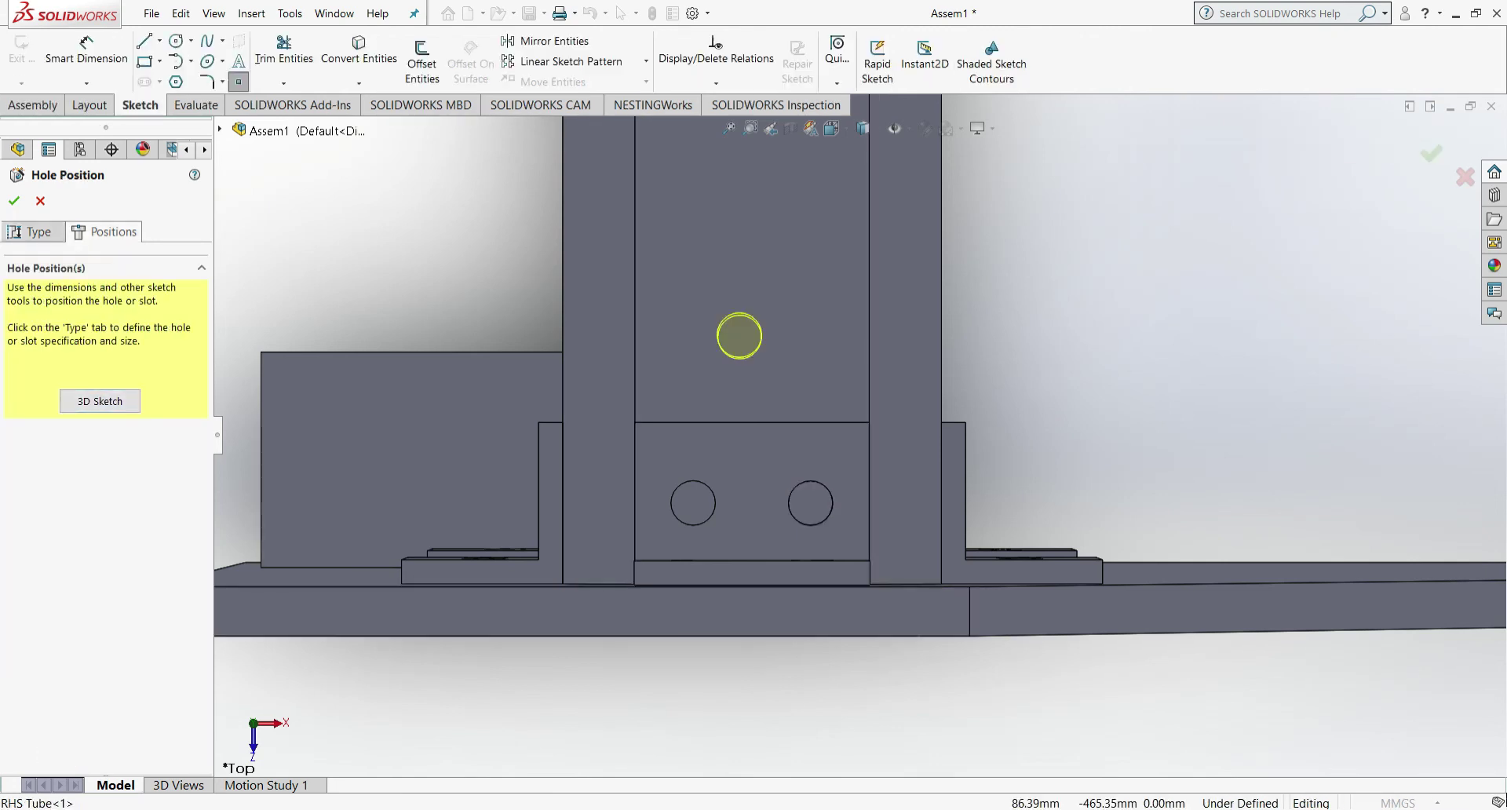
{"action": "scroll", "coordinate": [798, 513], "scroll_direction": "down", "scroll_amount": 3}
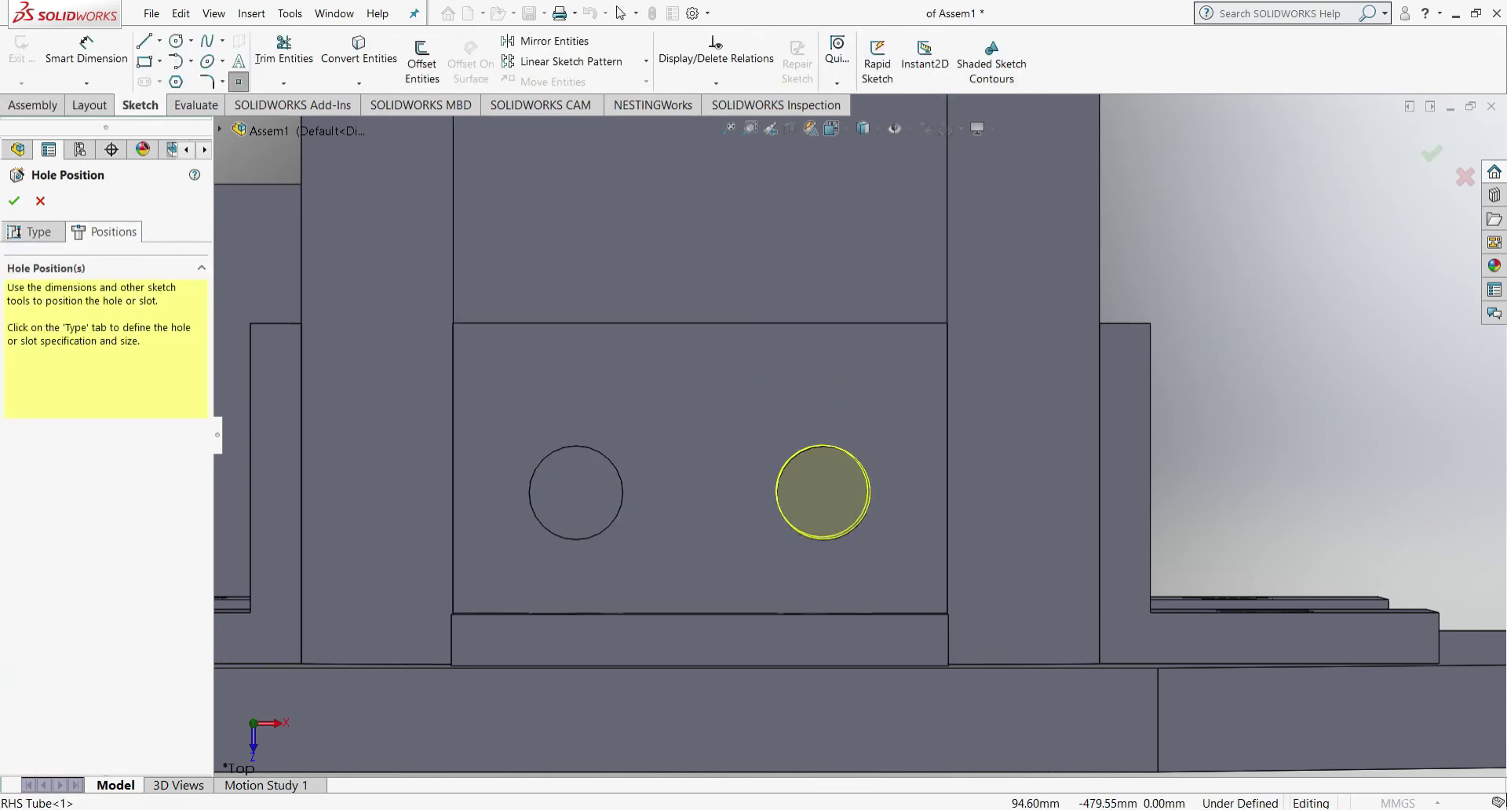
{"action": "scroll", "coordinate": [813, 502], "scroll_direction": "down", "scroll_amount": 4}
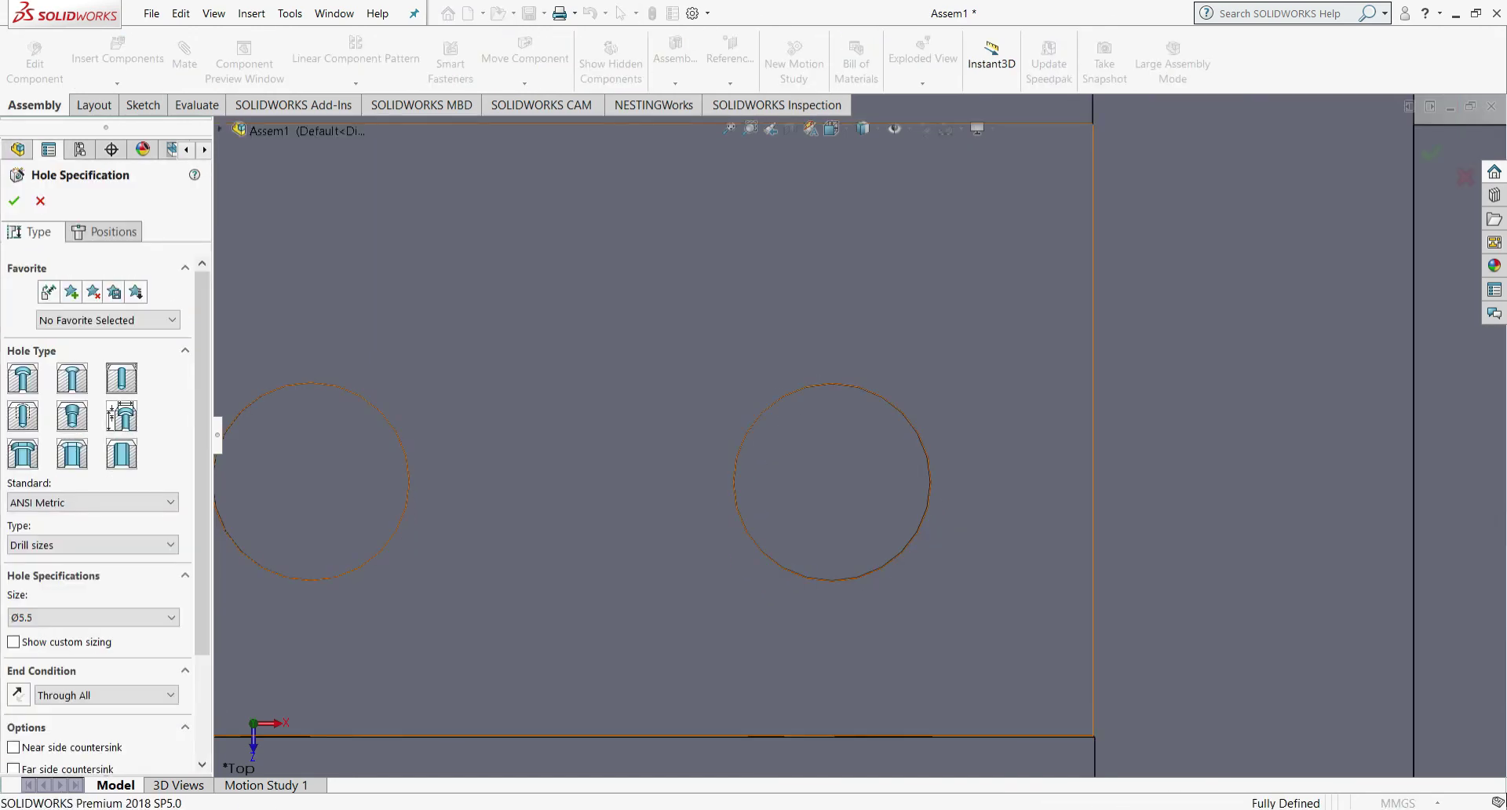
- Place a pair of Ø5.5 Through All holes on the first RHS tube's top face, centred on both bracket holes
{"action": "left_click", "coordinate": [104, 231]}
{"action": "scroll", "coordinate": [981, 462], "scroll_direction": "up", "scroll_amount": 6}
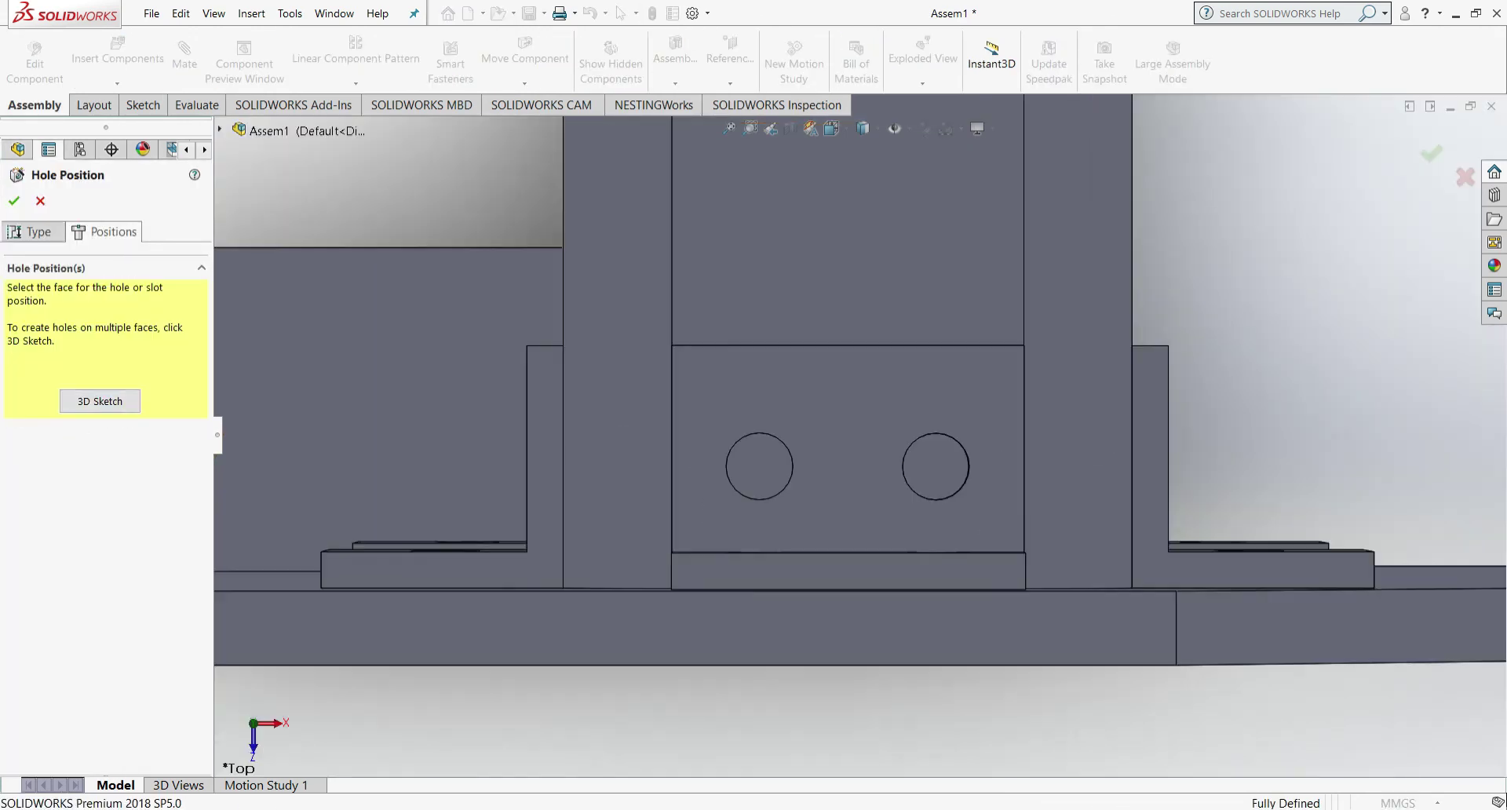
{"action": "left_click", "coordinate": [900, 251]}
{"action": "scroll", "coordinate": [935, 473], "scroll_direction": "down", "scroll_amount": 5}
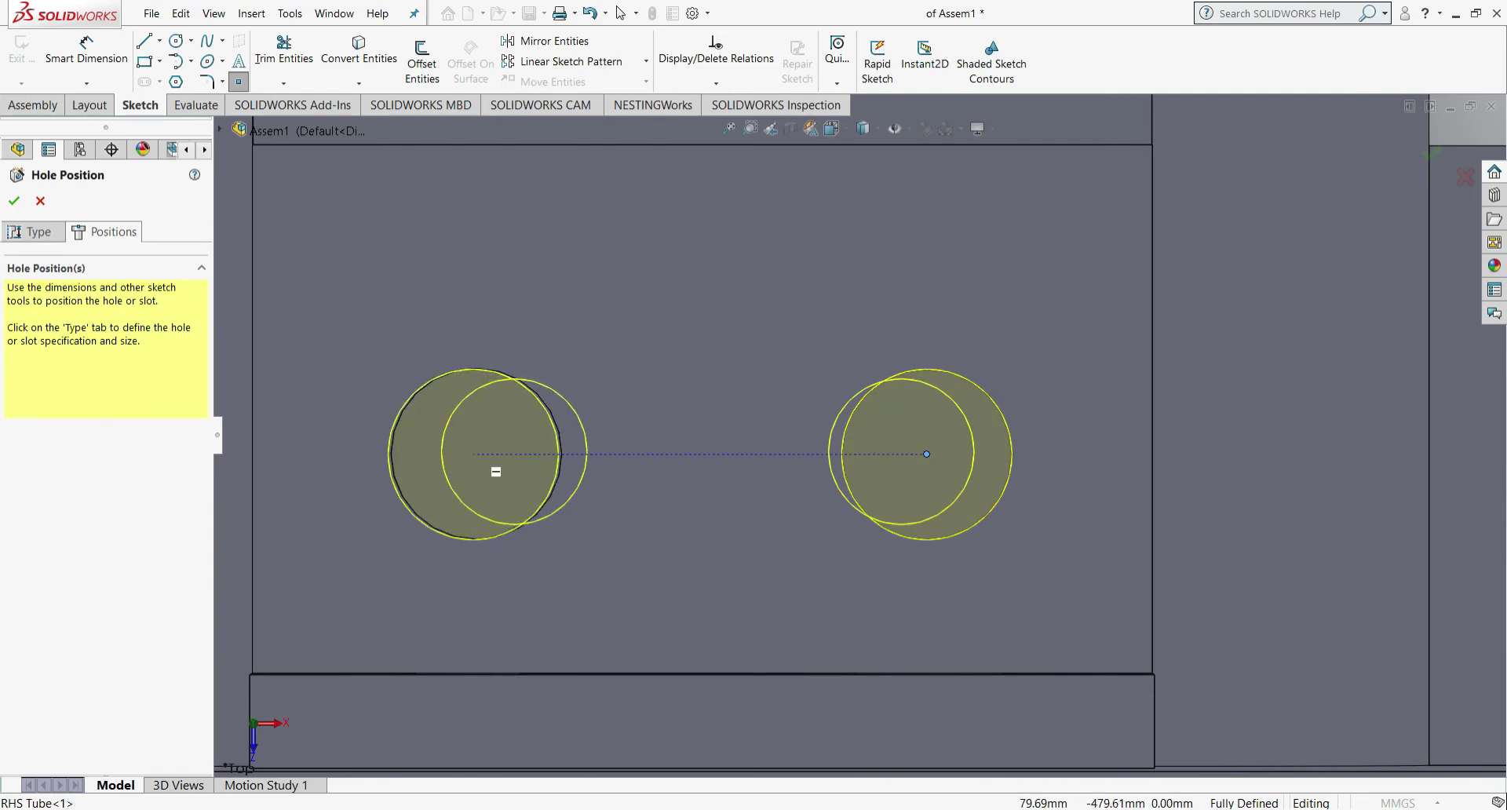
{"action": "scroll", "coordinate": [518, 445], "scroll_direction": "up", "scroll_amount": 3}
{"action": "scroll", "coordinate": [765, 418], "scroll_direction": "down", "scroll_amount": 6}
{"action": "left_click", "coordinate": [760, 494]}
{"action": "scroll", "coordinate": [730, 444], "scroll_direction": "up", "scroll_amount": 6}
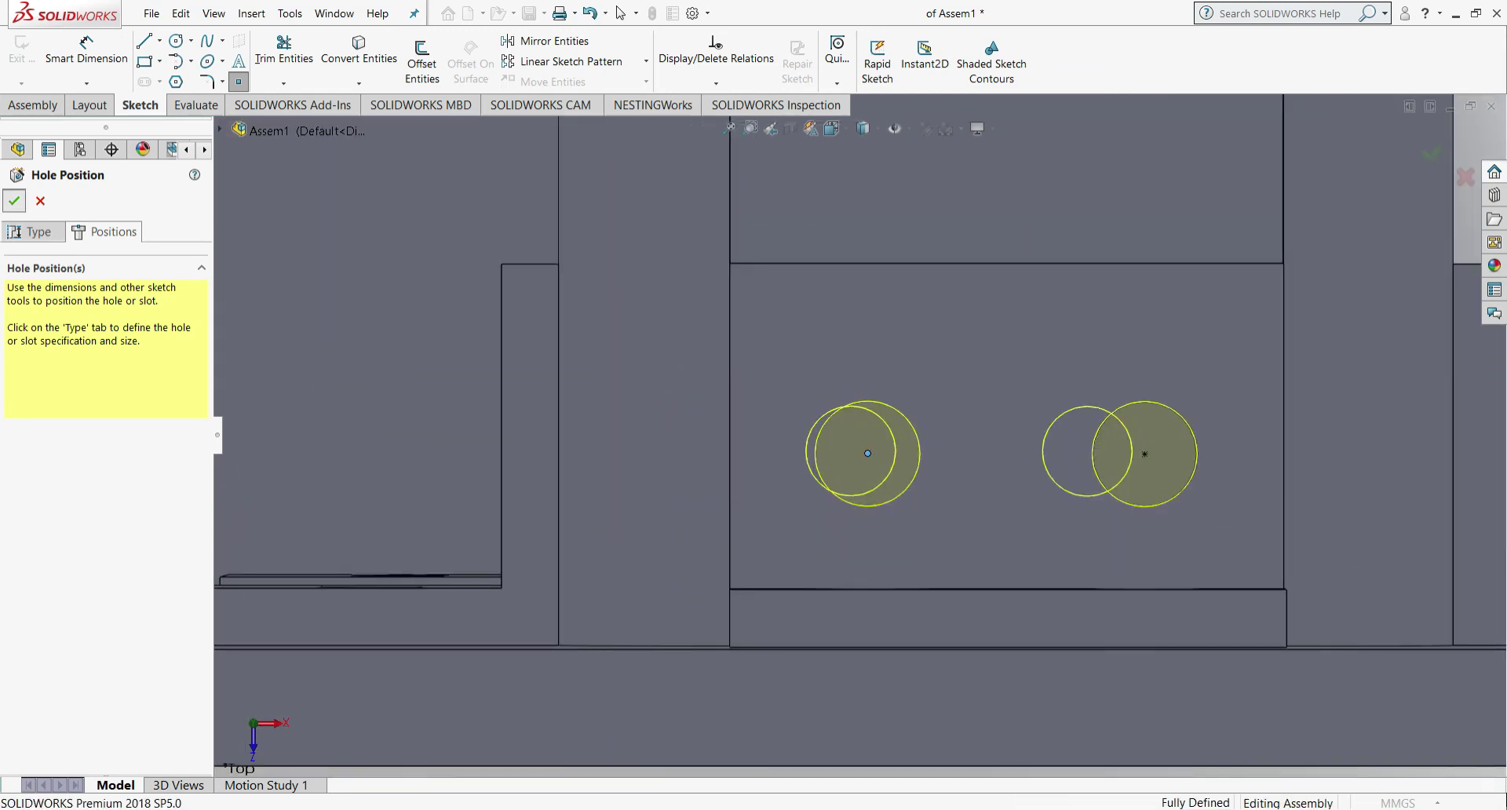
{"action": "left_click", "coordinate": [14, 201]}
- Inspect the tubes and carriage blocks at an angle, and delete the last Ø5.5 Through All hole feature
{"action": "scroll", "coordinate": [856, 440], "scroll_direction": "up", "scroll_amount": 6}
{"action": "key", "text": "ctrl+5"}
{"action": "scroll", "coordinate": [620, 648], "scroll_direction": "down", "scroll_amount": 9}
{"action": "scroll", "coordinate": [667, 628], "scroll_direction": "up", "scroll_amount": 8}
{"action": "middle_click_drag", "start_coordinate": [706, 550], "coordinate": [580, 550]}
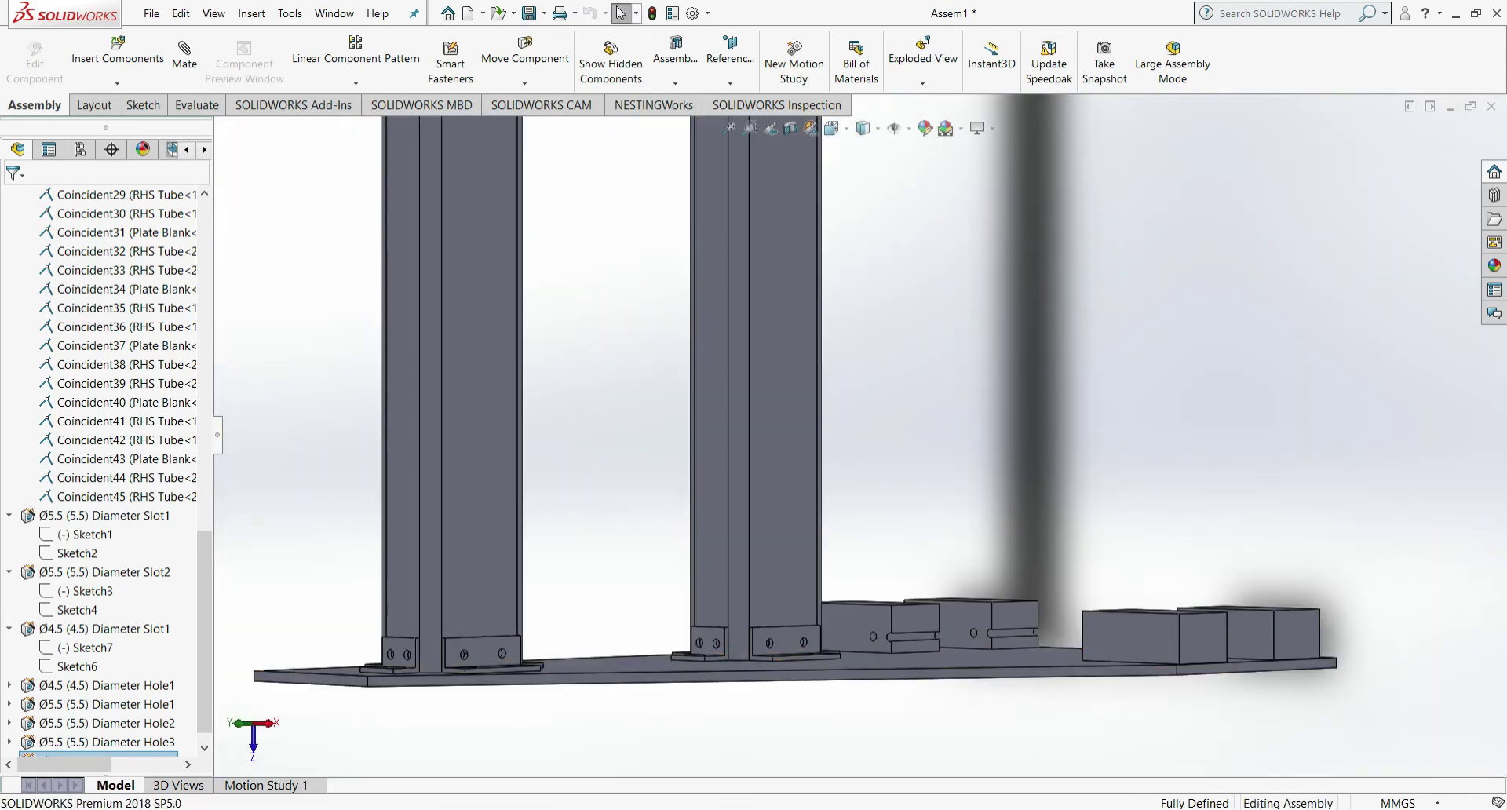
{"action": "left_click", "coordinate": [98, 753]}
{"action": "left_click", "coordinate": [116, 708]}
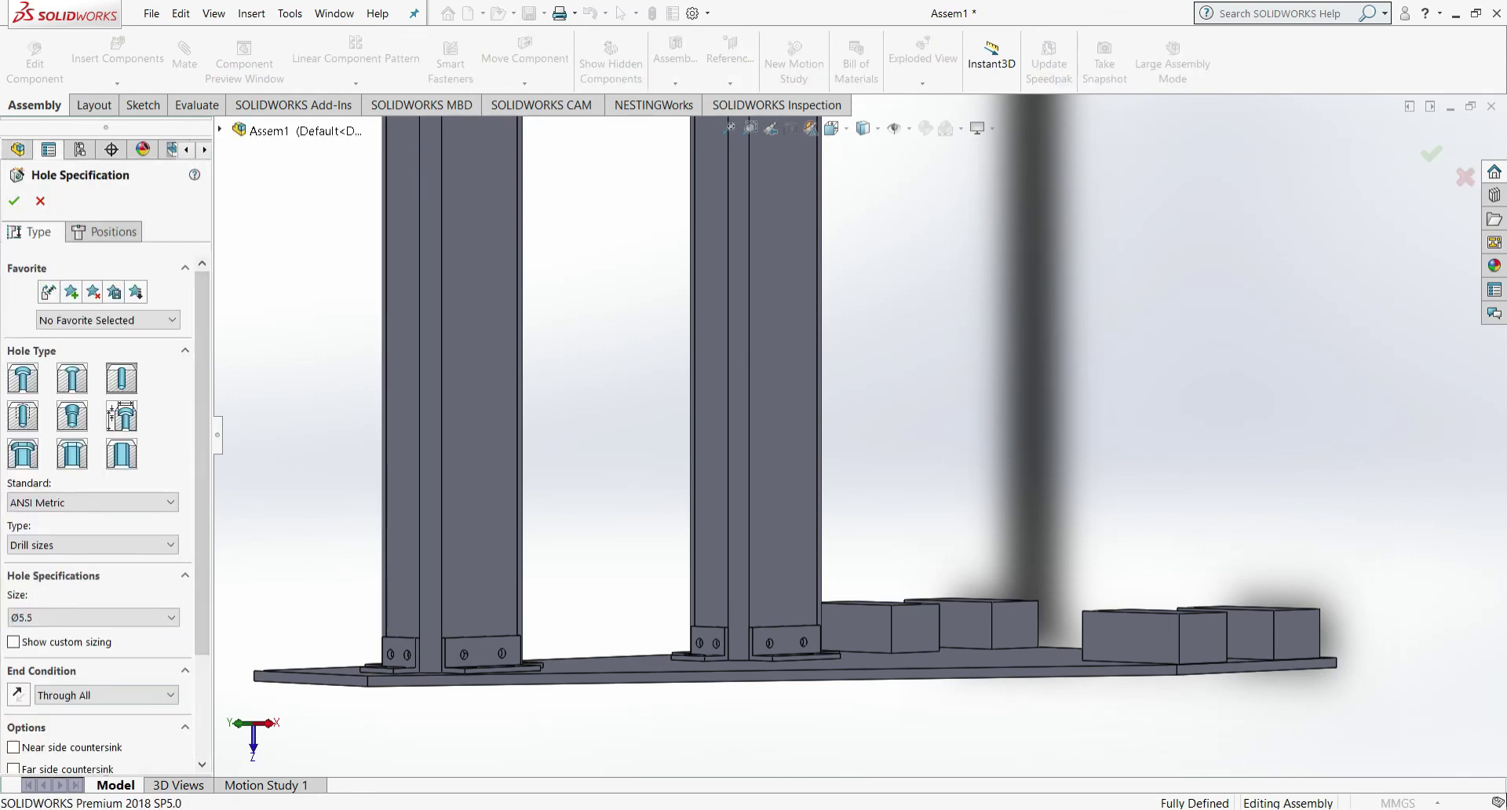
- Drill Ø5.5 blind holes, 6 mm deep, in the first RHS tube's top face at both bracket holes
{"action": "left_click_drag", "start_coordinate": [202, 487], "coordinate": [203, 569]}
{"action": "left_click", "coordinate": [87, 601]}
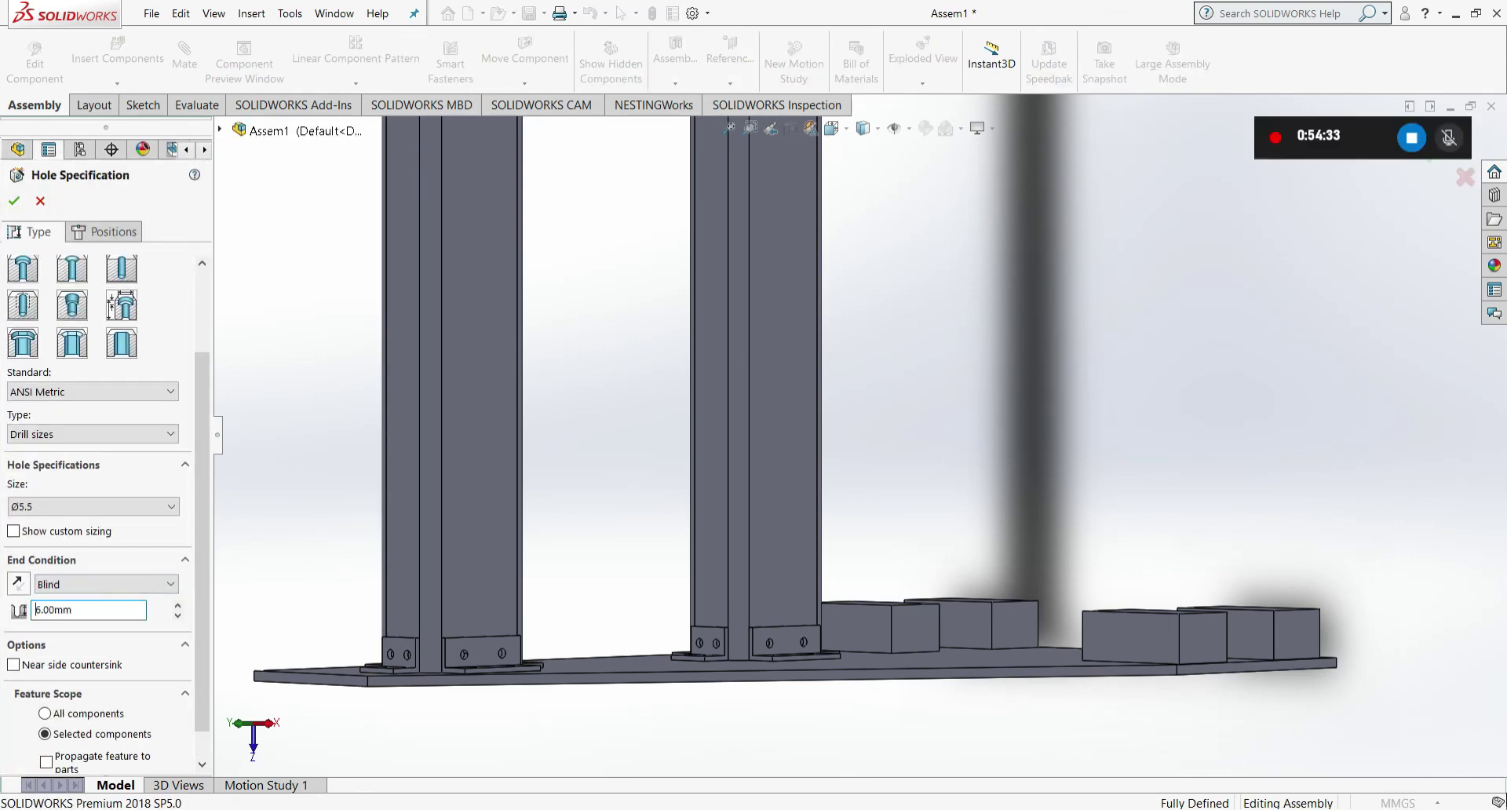
{"action": "left_click", "coordinate": [106, 232]}
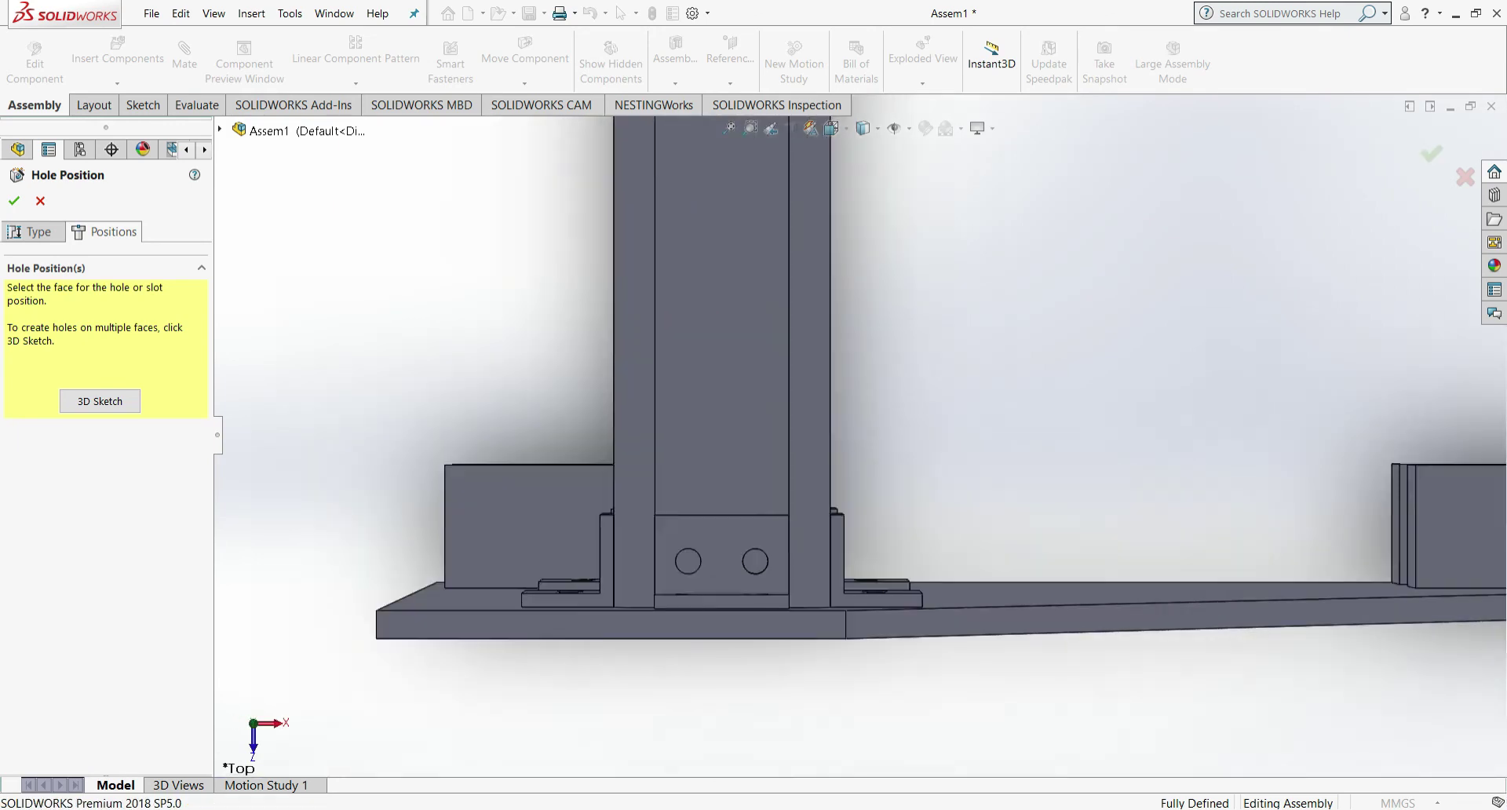
{"action": "scroll", "coordinate": [716, 495], "scroll_direction": "down", "scroll_amount": 5}
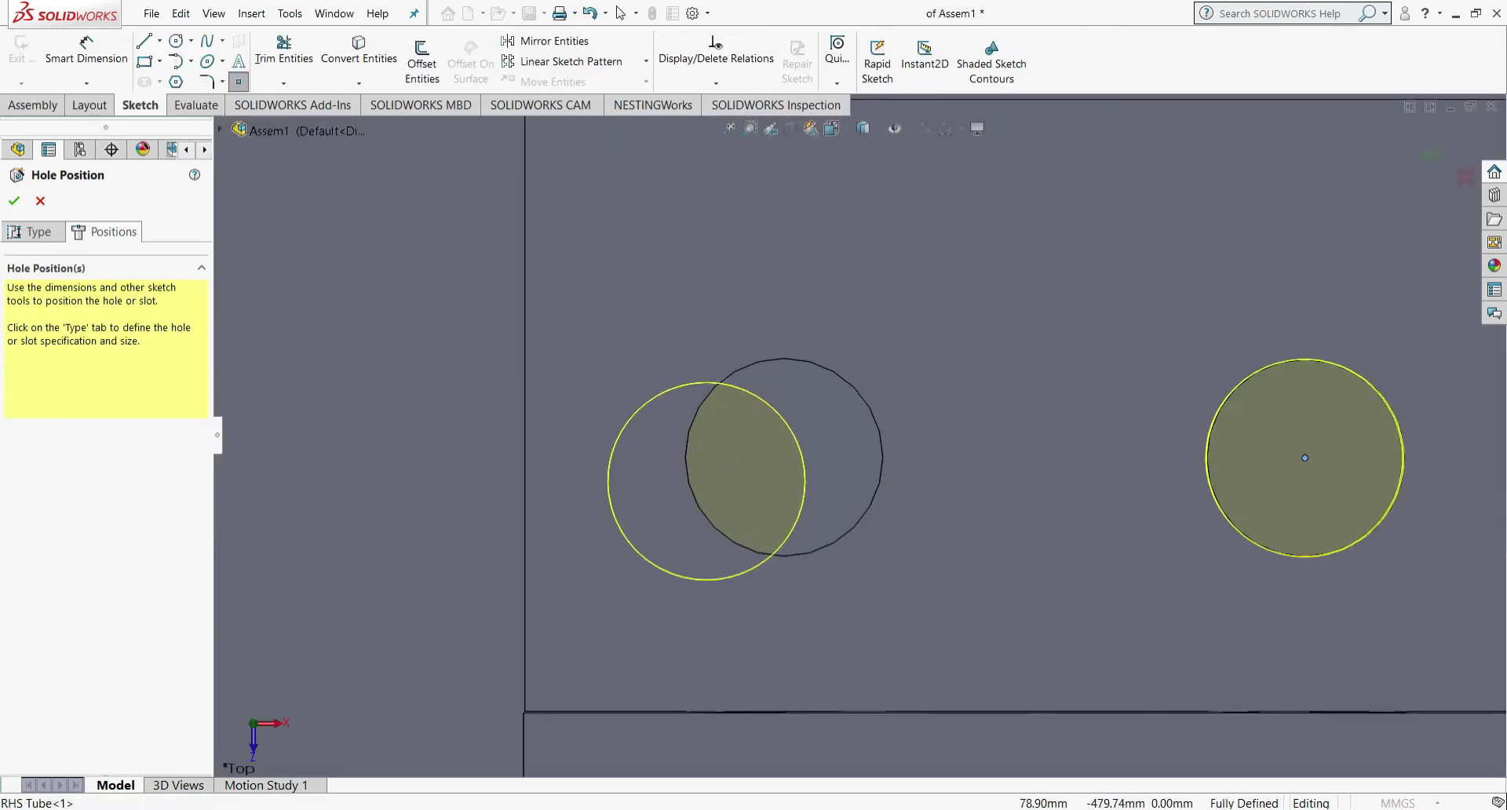
{"action": "scroll", "coordinate": [803, 471], "scroll_direction": "down", "scroll_amount": 3}
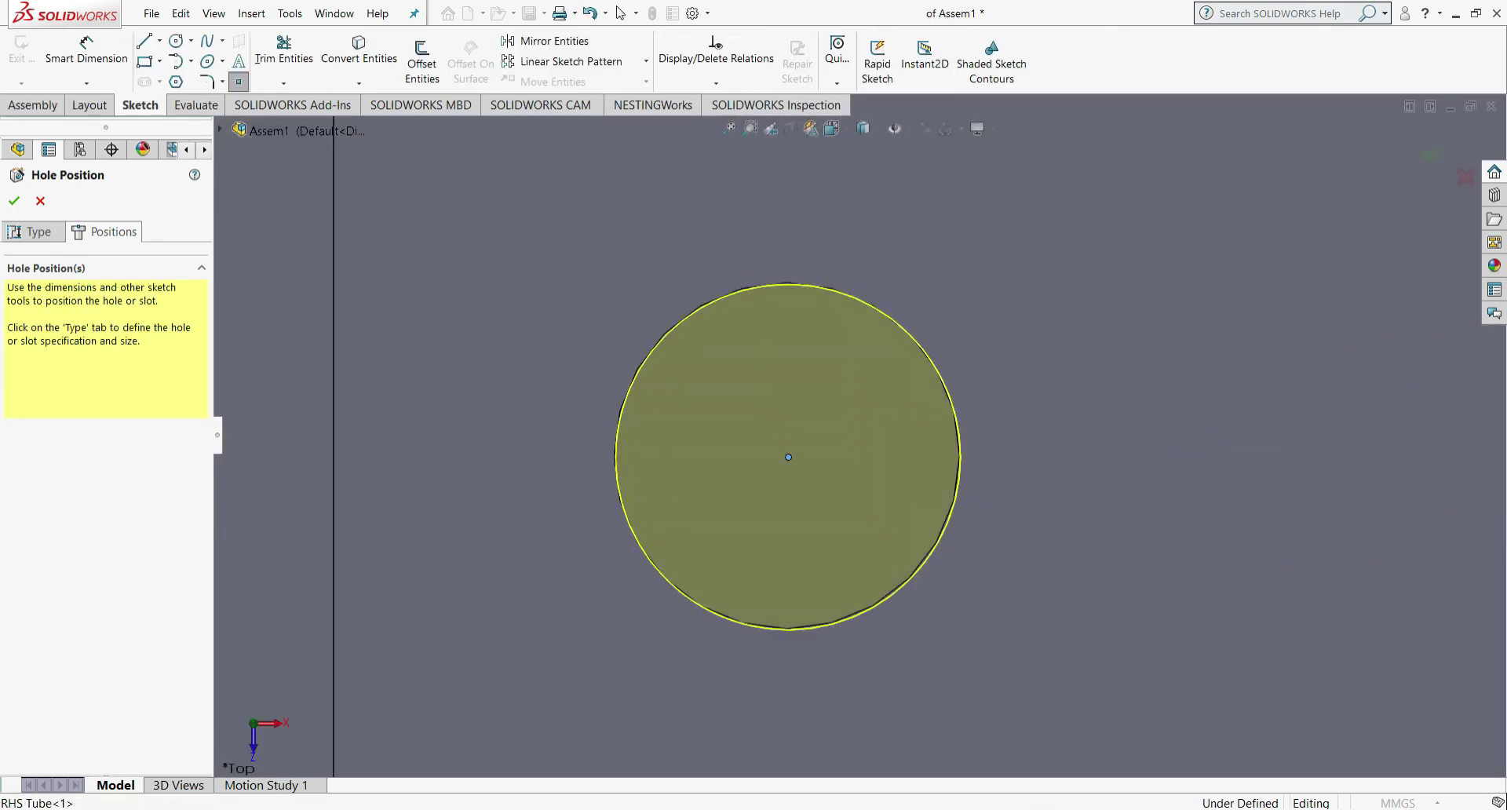
{"action": "scroll", "coordinate": [850, 437], "scroll_direction": "up", "scroll_amount": 8}
{"action": "key", "text": "space"}
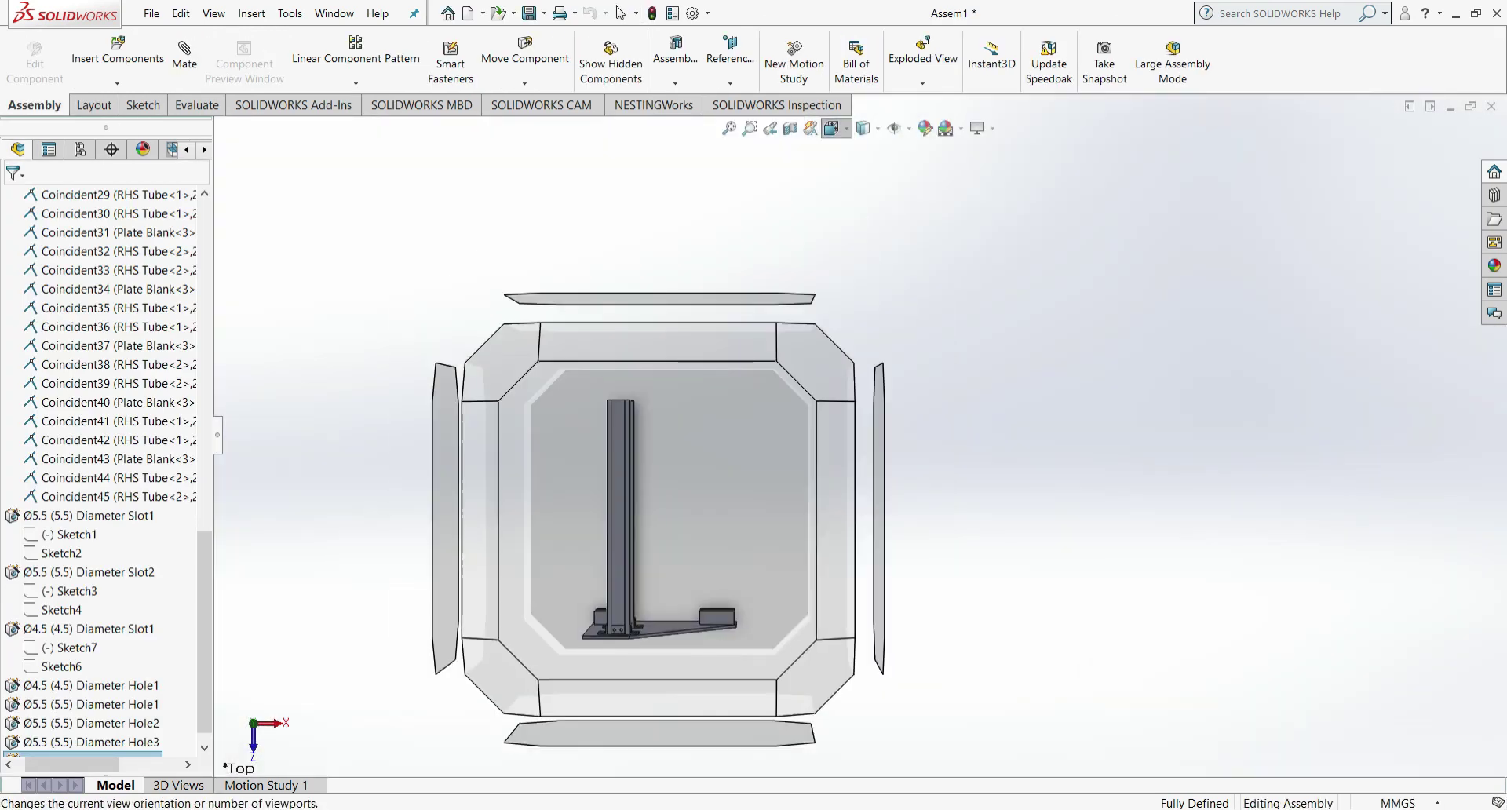
- Drill Ø5.5 blind holes, 6 mm deep, in the second RHS tube's underside at both bracket holes
{"action": "left_click", "coordinate": [832, 128]}
{"action": "left_click", "coordinate": [854, 216]}
{"action": "left_click", "coordinate": [832, 128]}
{"action": "left_click", "coordinate": [500, 362]}
{"action": "left_click", "coordinate": [832, 128]}
{"action": "left_click", "coordinate": [820, 424]}
{"action": "scroll", "coordinate": [694, 298], "scroll_direction": "down", "scroll_amount": 8}
{"action": "left_click", "coordinate": [676, 67]}
{"action": "left_click", "coordinate": [707, 123]}
{"action": "left_click", "coordinate": [104, 232]}
{"action": "left_click", "coordinate": [766, 585]}
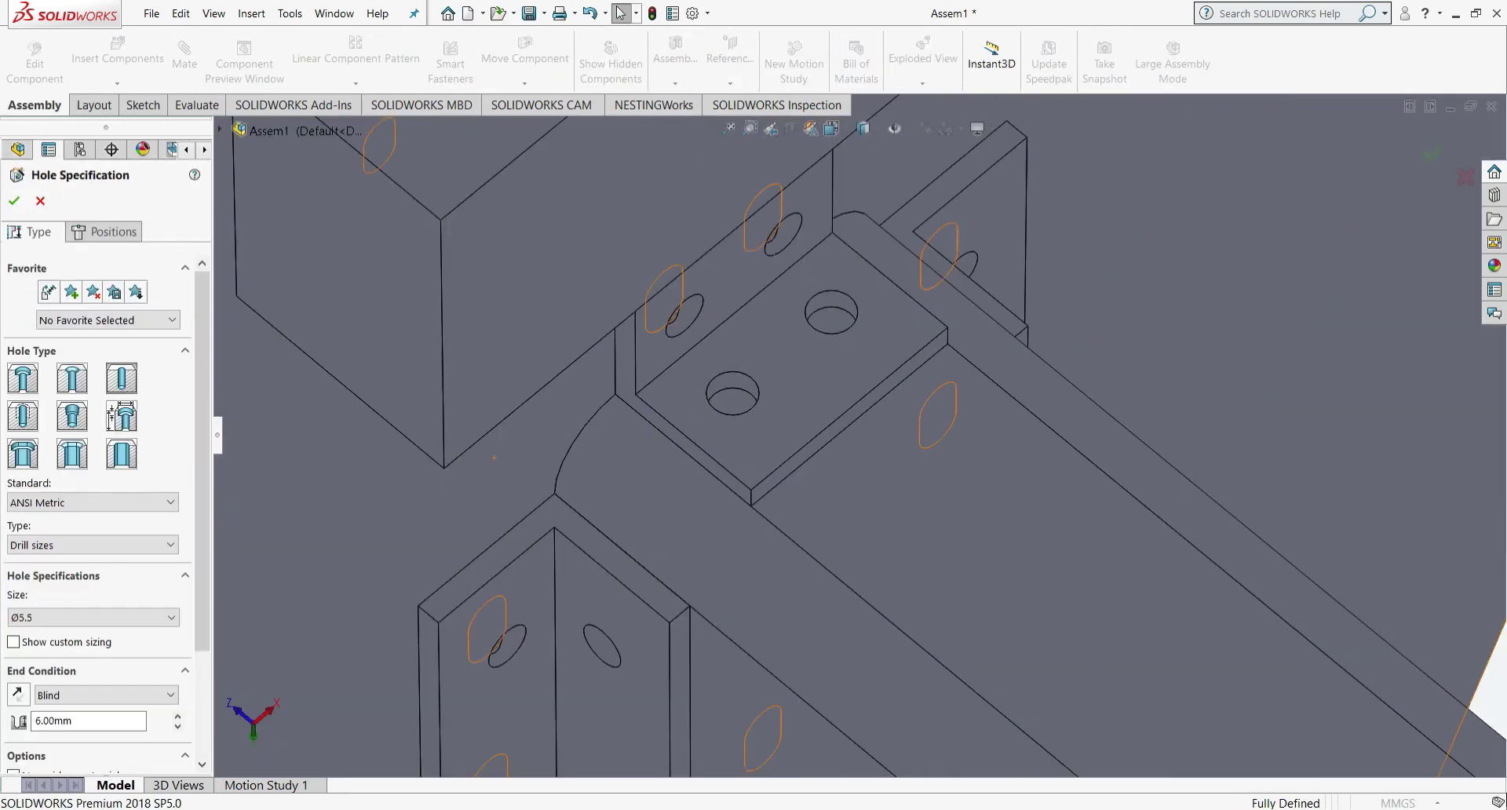
{"action": "left_click", "coordinate": [104, 232]}
{"action": "left_click", "coordinate": [953, 526]}
{"action": "scroll", "coordinate": [730, 410], "scroll_direction": "down", "scroll_amount": 4}
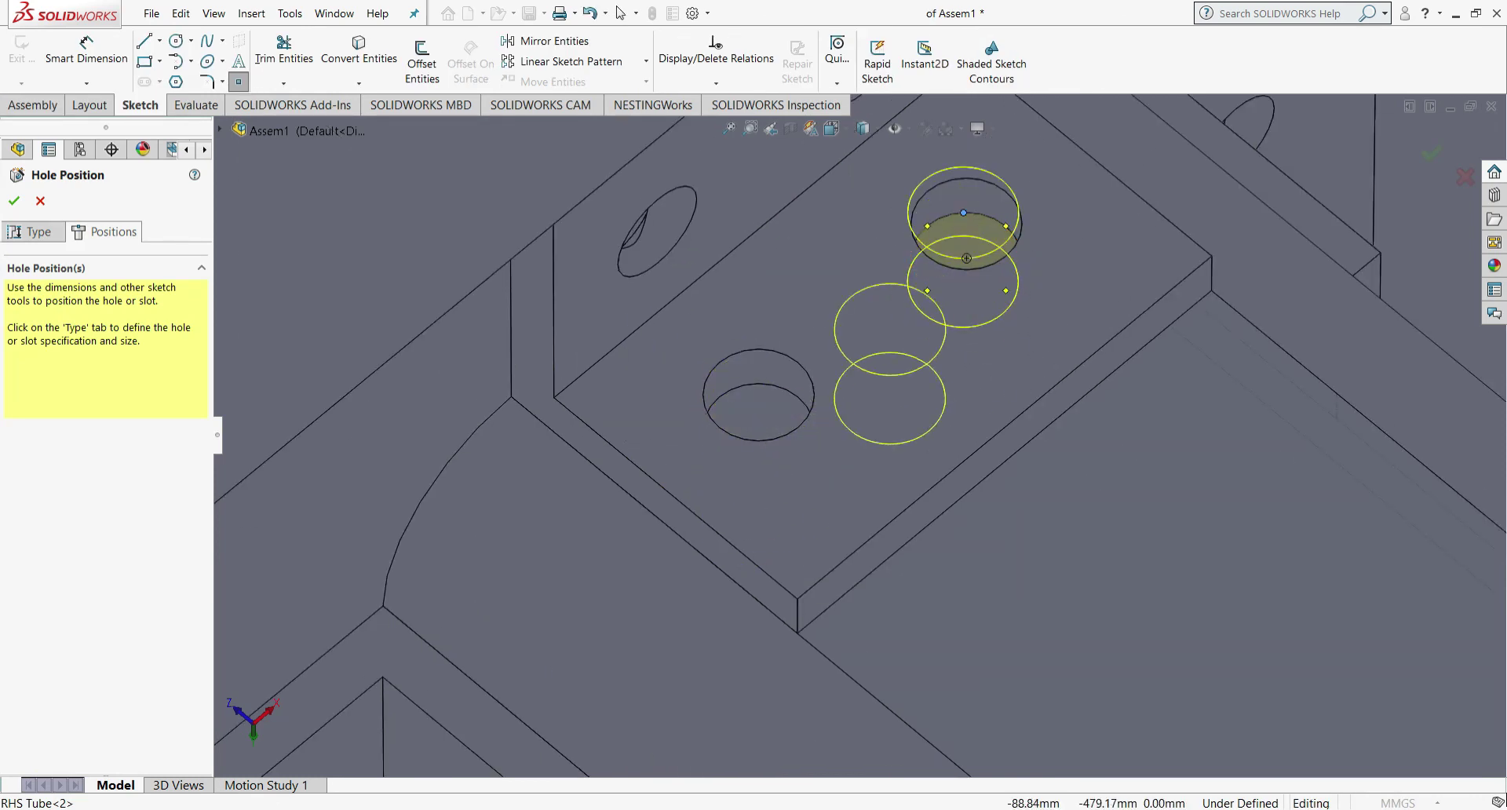
{"action": "left_click", "coordinate": [760, 382]}
{"action": "left_click", "coordinate": [14, 200]}
{"action": "scroll", "coordinate": [835, 459], "scroll_direction": "down", "scroll_amount": 2}
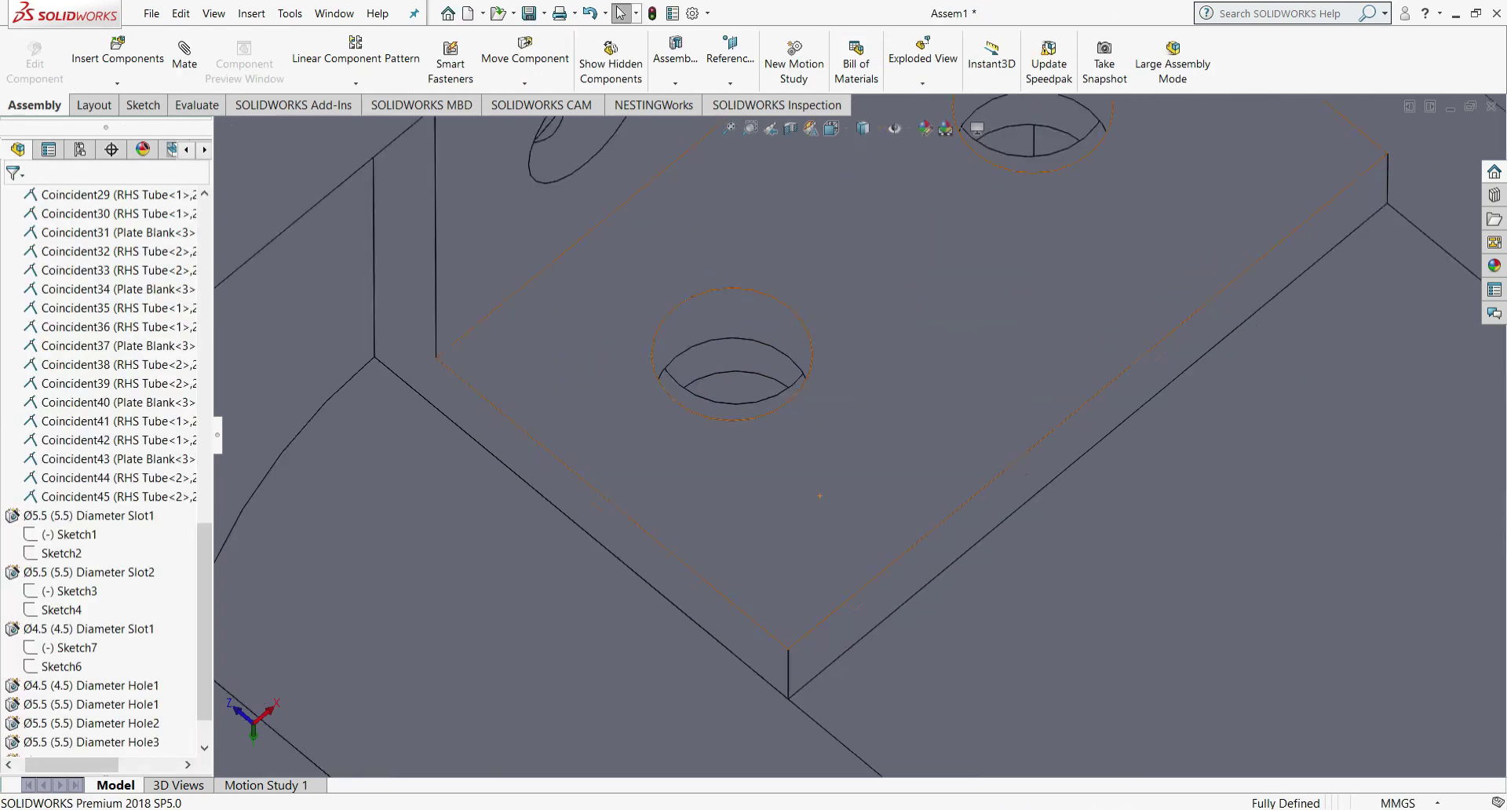
- Inspect the second RHS tube's bracket holes up close and the plate from the front
{"action": "scroll", "coordinate": [845, 439], "scroll_direction": "up", "scroll_amount": 13}
{"action": "scroll", "coordinate": [846, 428], "scroll_direction": "down", "scroll_amount": 14}
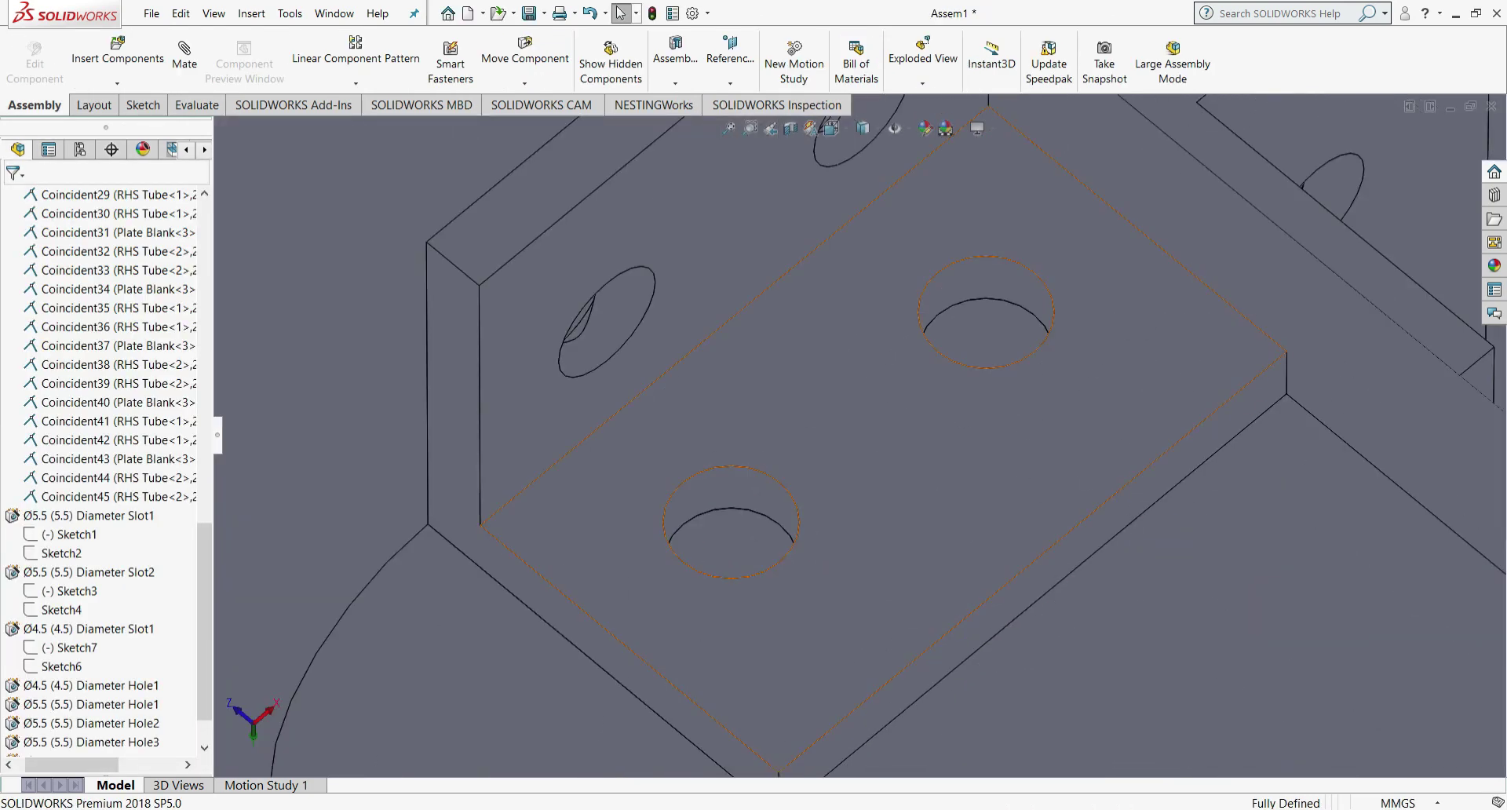
{"action": "scroll", "coordinate": [850, 416], "scroll_direction": "up", "scroll_amount": 15}
{"action": "scroll", "coordinate": [839, 276], "scroll_direction": "down", "scroll_amount": 6}
{"action": "scroll", "coordinate": [842, 267], "scroll_direction": "up", "scroll_amount": 7}
{"action": "left_click", "coordinate": [831, 128]}
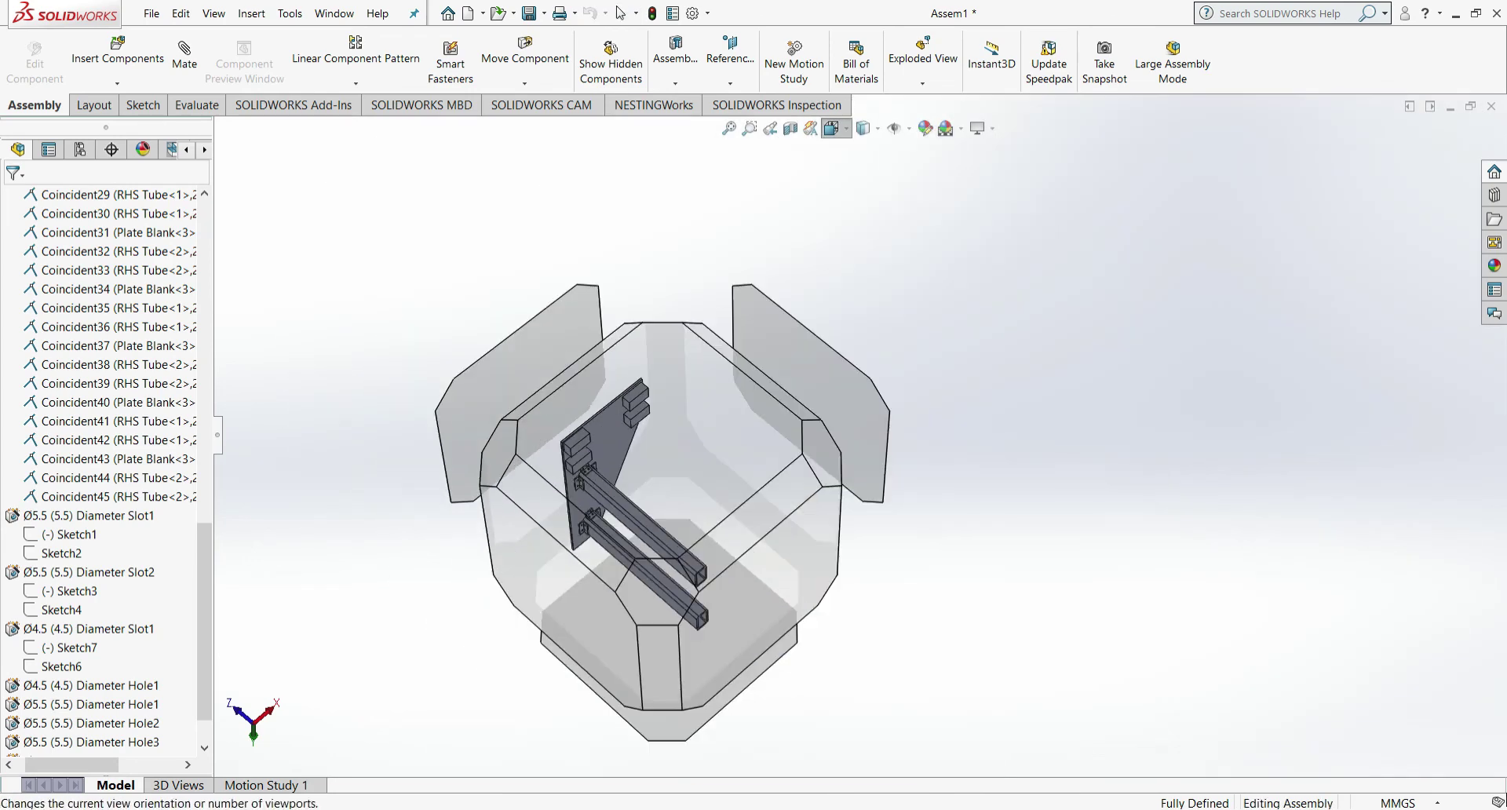
{"action": "left_click", "coordinate": [838, 172]}
{"action": "left_click", "coordinate": [831, 128]}
{"action": "left_click", "coordinate": [857, 172]}
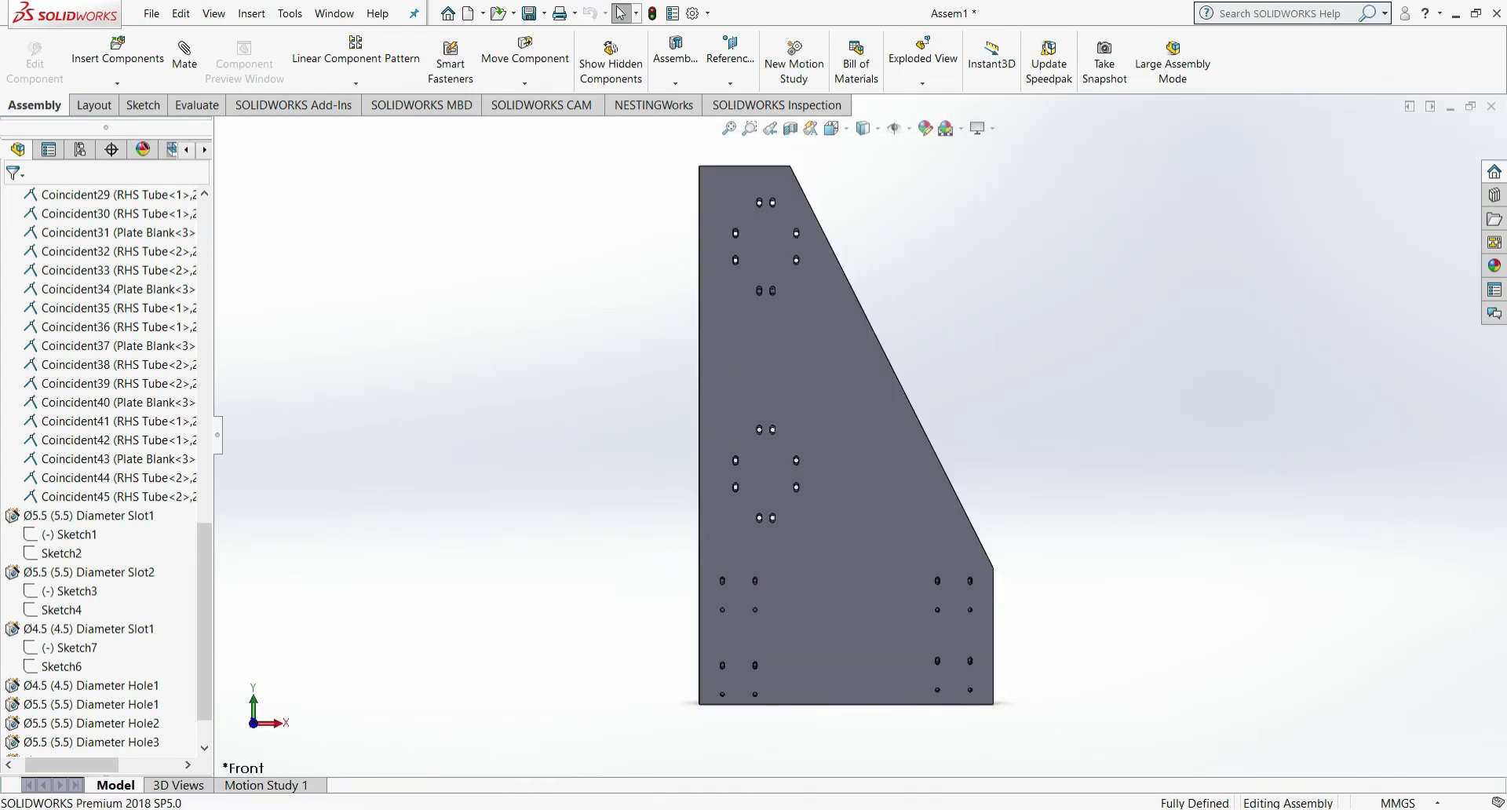
- Drill Ø5.5 blind holes, 6 mm deep, in the first RHS tube's underside at both bracket holes
{"action": "left_click", "coordinate": [831, 128]}
{"action": "left_click", "coordinate": [838, 172]}
{"action": "left_click", "coordinate": [831, 128]}
{"action": "left_click", "coordinate": [857, 192]}
{"action": "scroll", "coordinate": [668, 369], "scroll_direction": "down", "scroll_amount": 10}
{"action": "left_click", "coordinate": [675, 59]}
{"action": "left_click", "coordinate": [691, 120]}
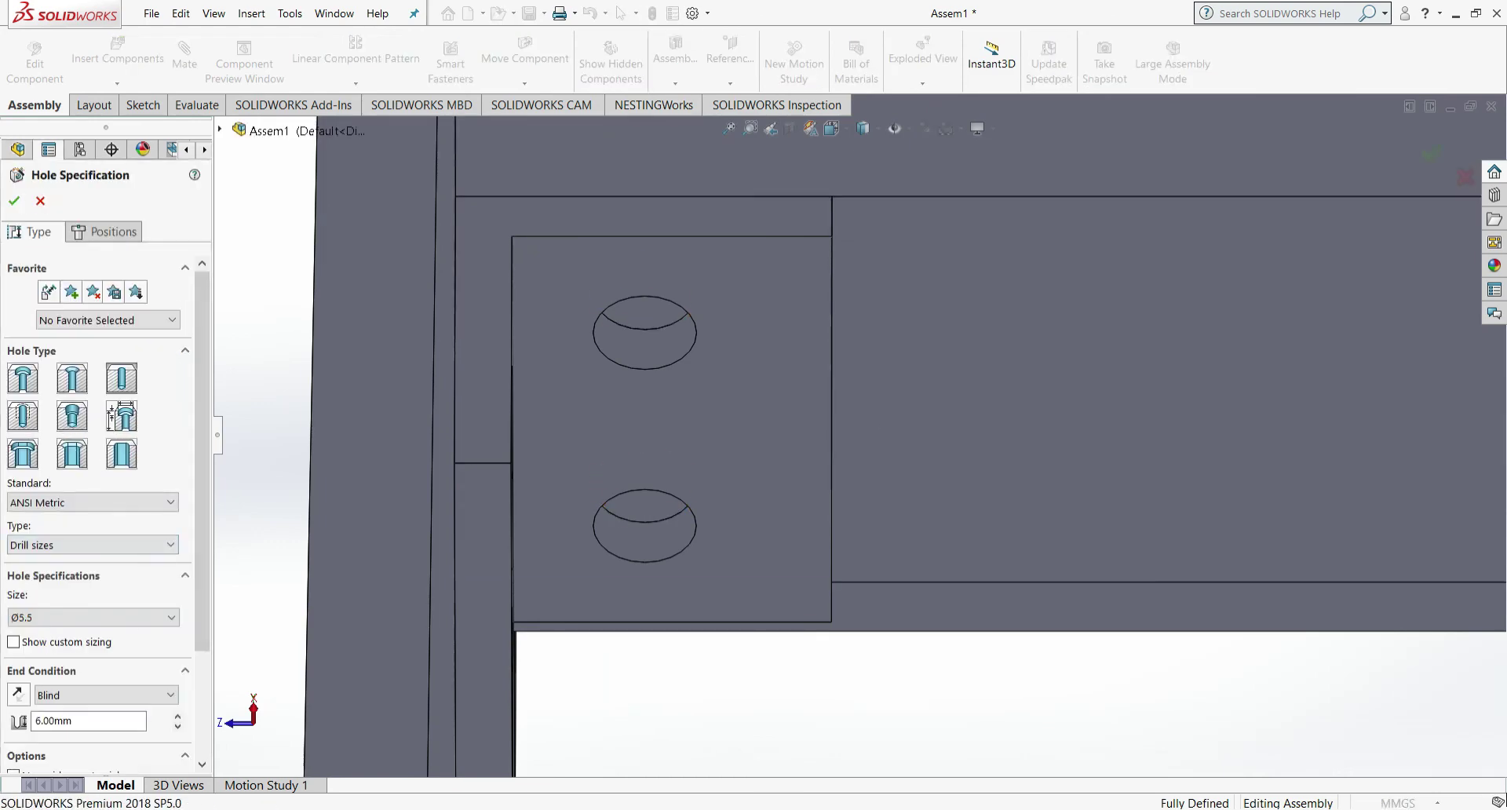
{"action": "left_click", "coordinate": [105, 232]}
{"action": "left_click", "coordinate": [714, 415]}
{"action": "left_click", "coordinate": [640, 329]}
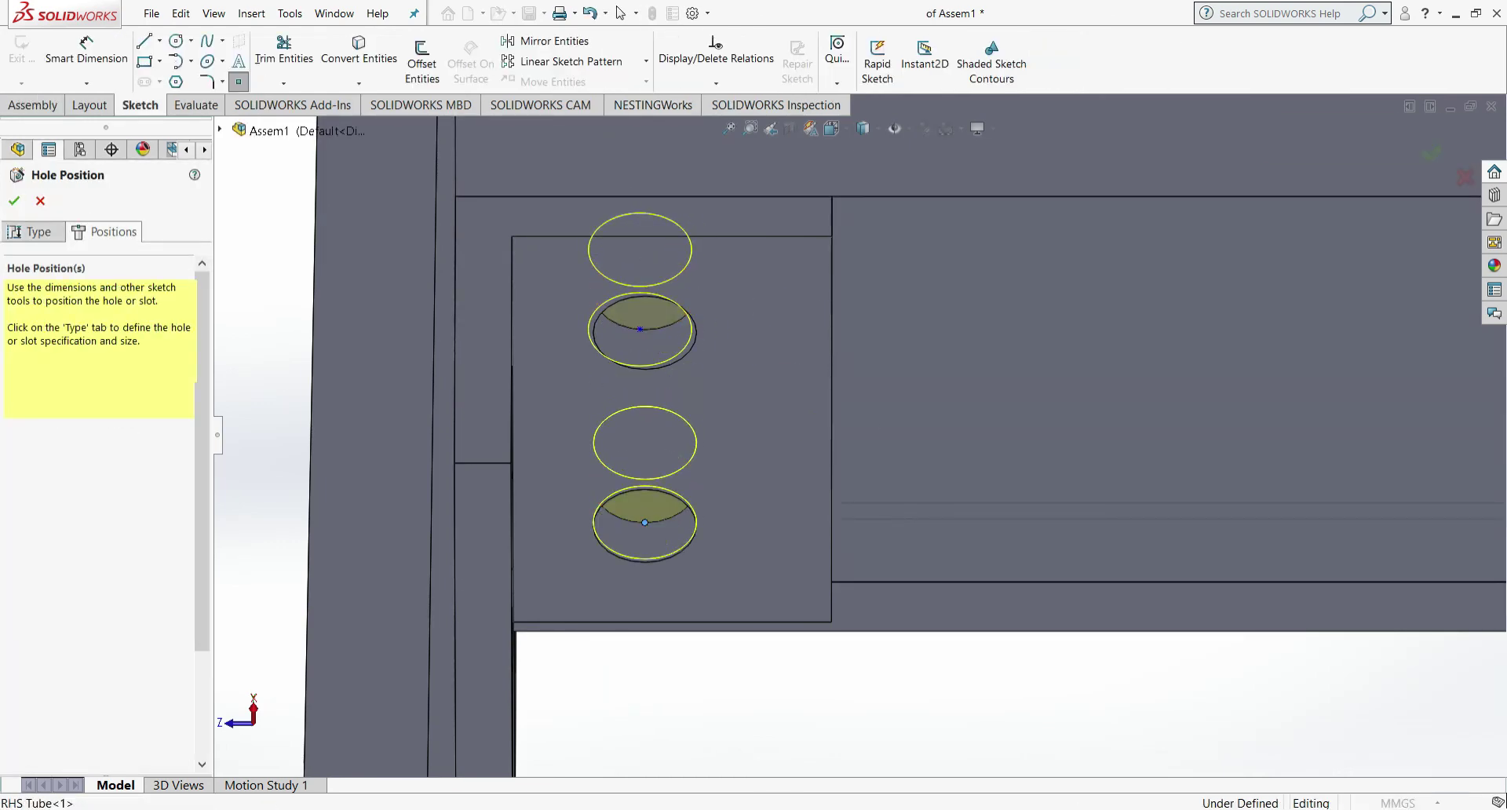
{"action": "left_click", "coordinate": [14, 201]}
{"action": "scroll", "coordinate": [871, 416], "scroll_direction": "up", "scroll_amount": 3}
- Place a Ø5.5 blind hole, 6 mm deep, on the second RHS tube's top face at the bracket hole
{"action": "left_click", "coordinate": [831, 128]}
{"action": "left_click", "coordinate": [855, 151]}
{"action": "scroll", "coordinate": [759, 681], "scroll_direction": "down", "scroll_amount": 10}
{"action": "scroll", "coordinate": [847, 435], "scroll_direction": "up", "scroll_amount": 8}
{"action": "left_click", "coordinate": [831, 128]}
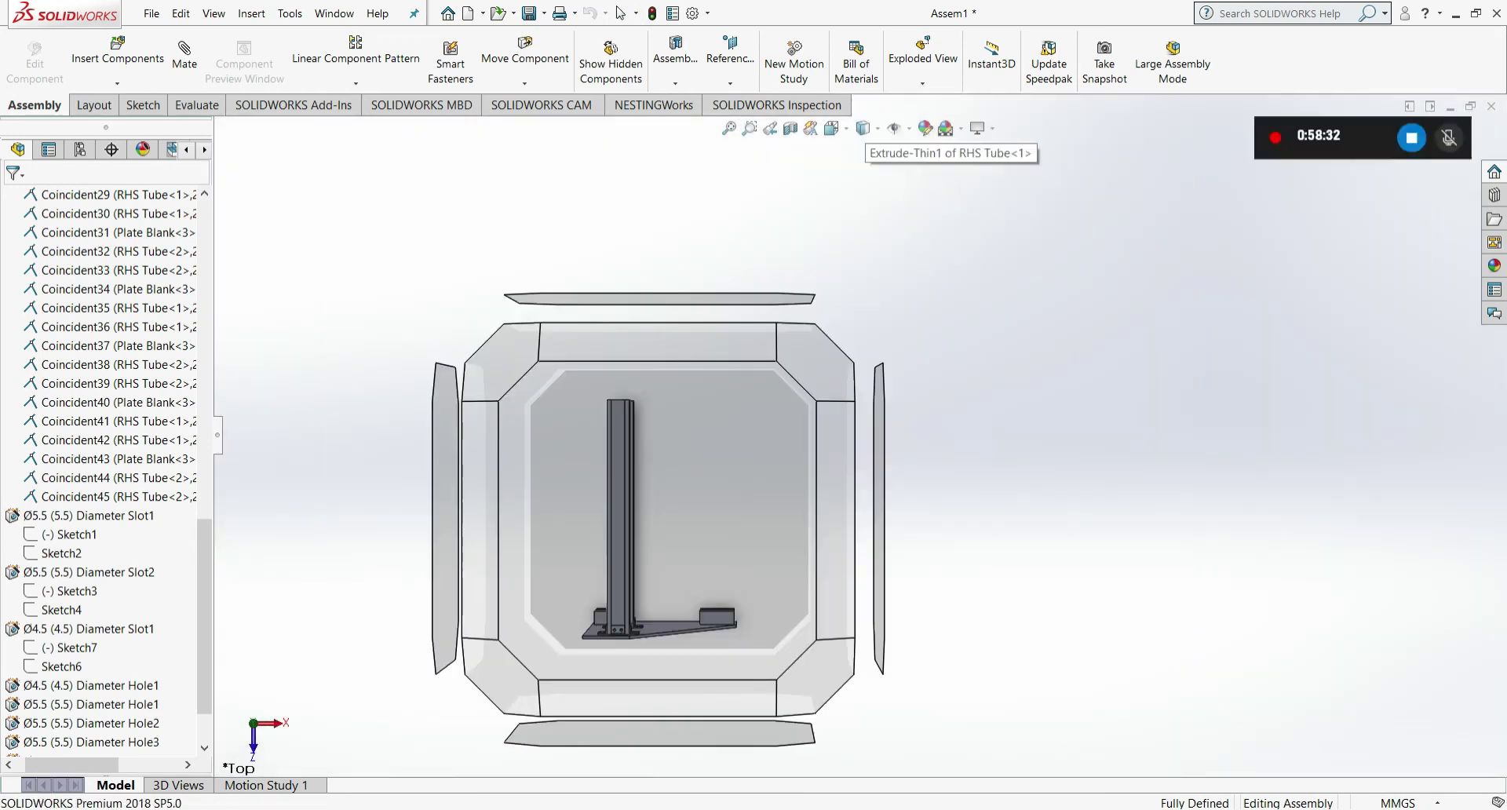
{"action": "left_click", "coordinate": [835, 521]}
{"action": "scroll", "coordinate": [843, 631], "scroll_direction": "down", "scroll_amount": 10}
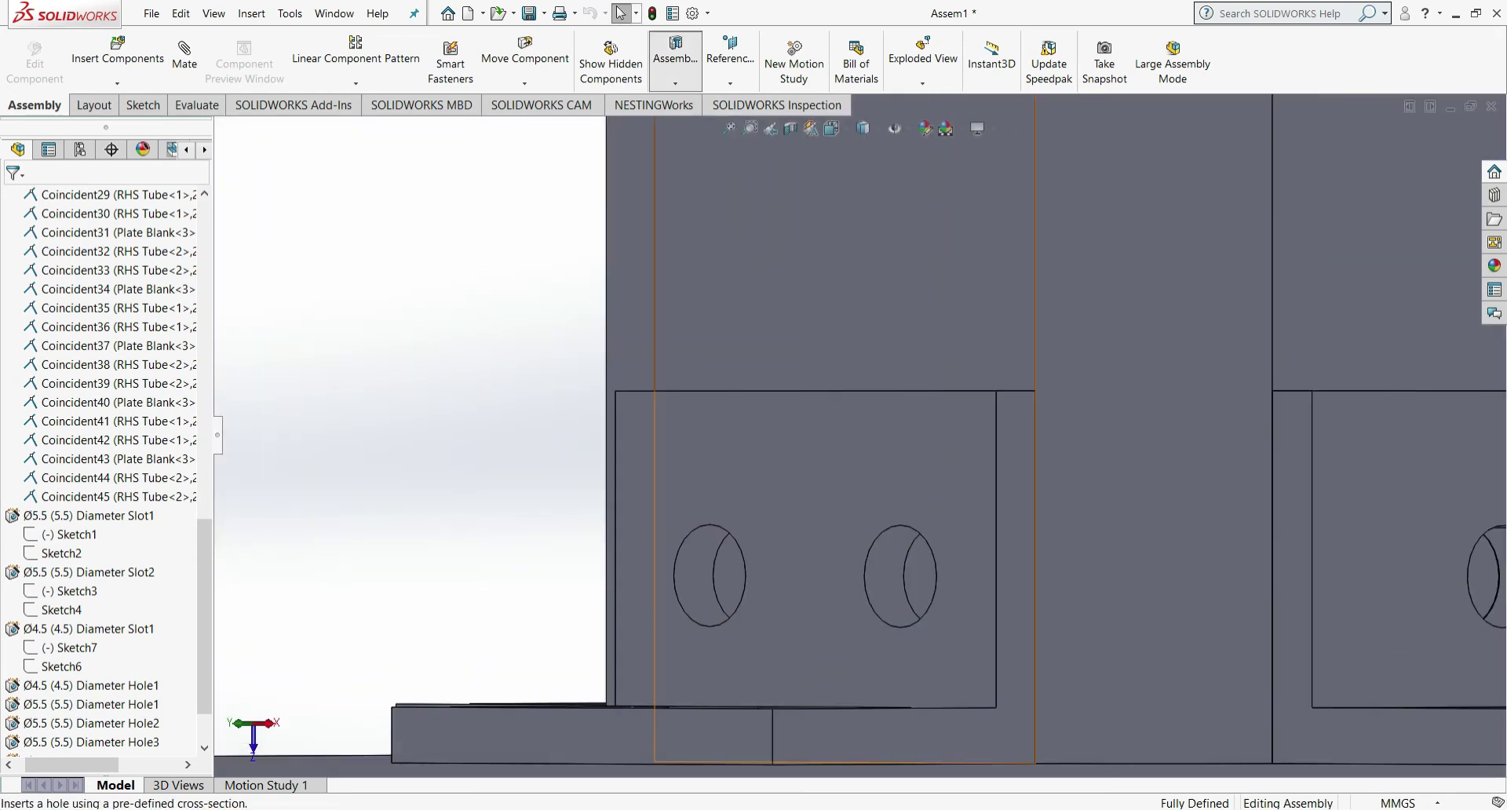
{"action": "key", "text": "Return"}
{"action": "left_click", "coordinate": [106, 232]}
{"action": "left_click", "coordinate": [852, 241]}
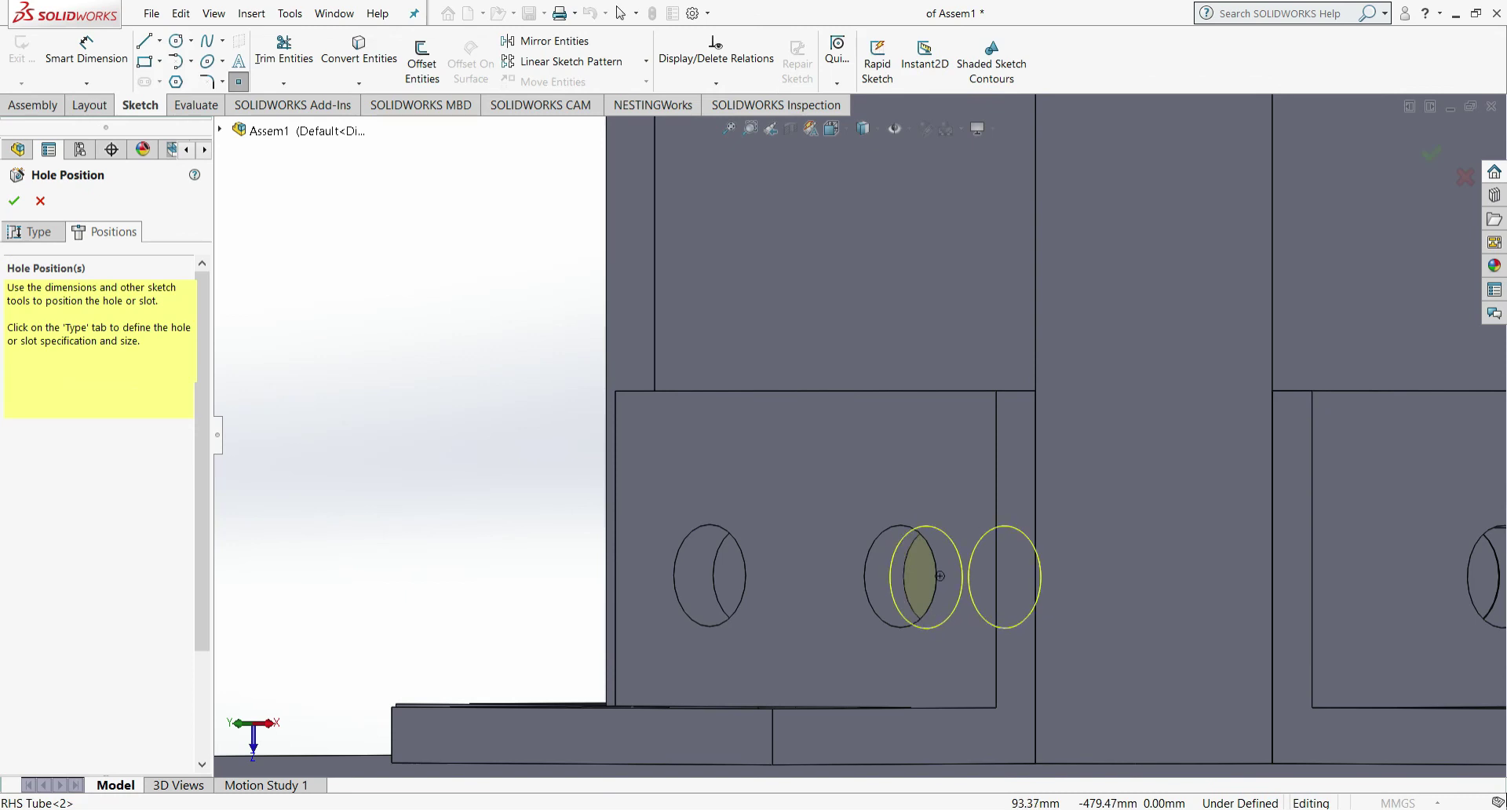
{"action": "left_click", "coordinate": [939, 576]}
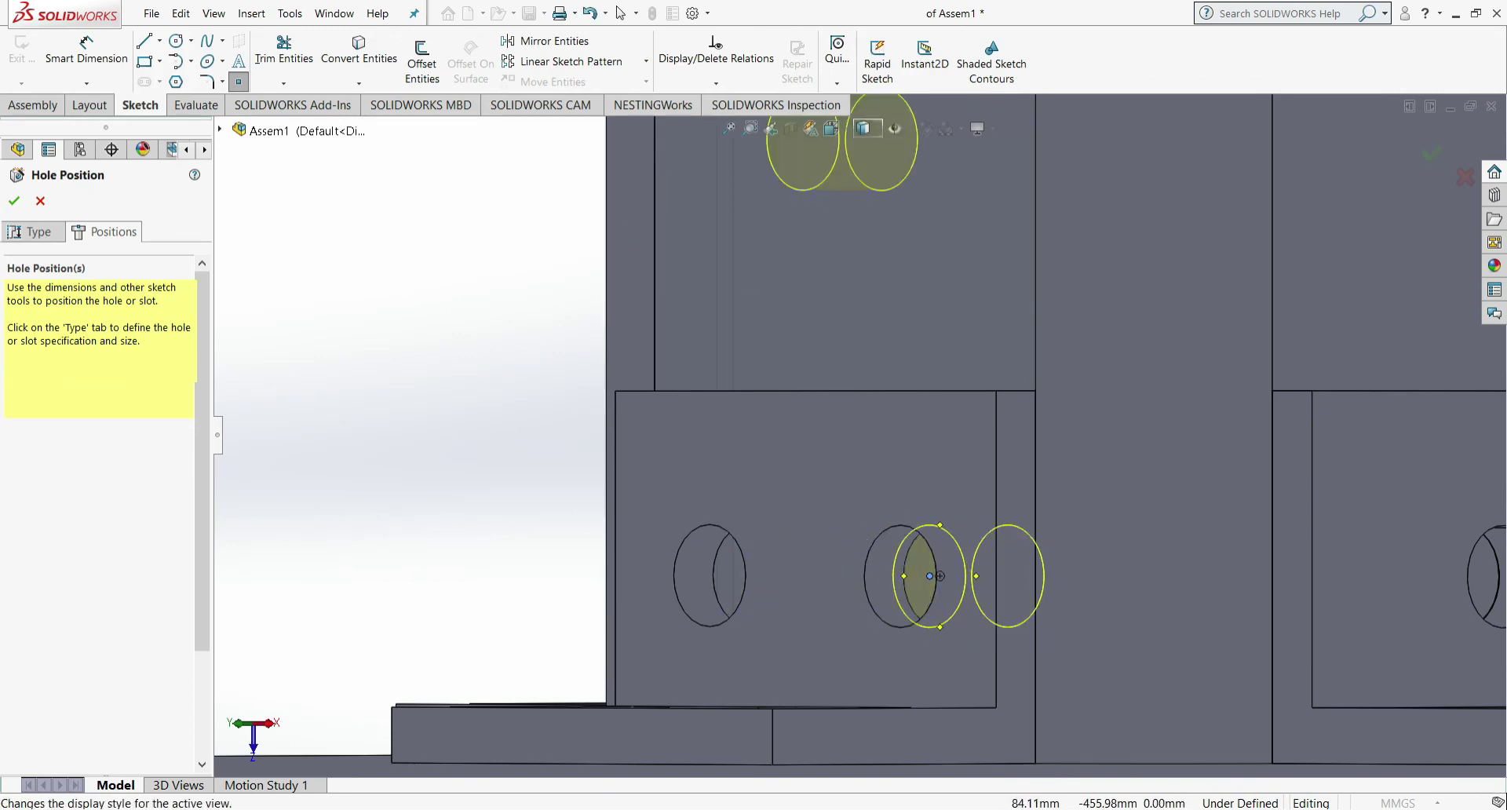
{"action": "key", "text": "Return"}
{"action": "scroll", "coordinate": [853, 432], "scroll_direction": "up", "scroll_amount": 8}
{"action": "left_click", "coordinate": [832, 128]}
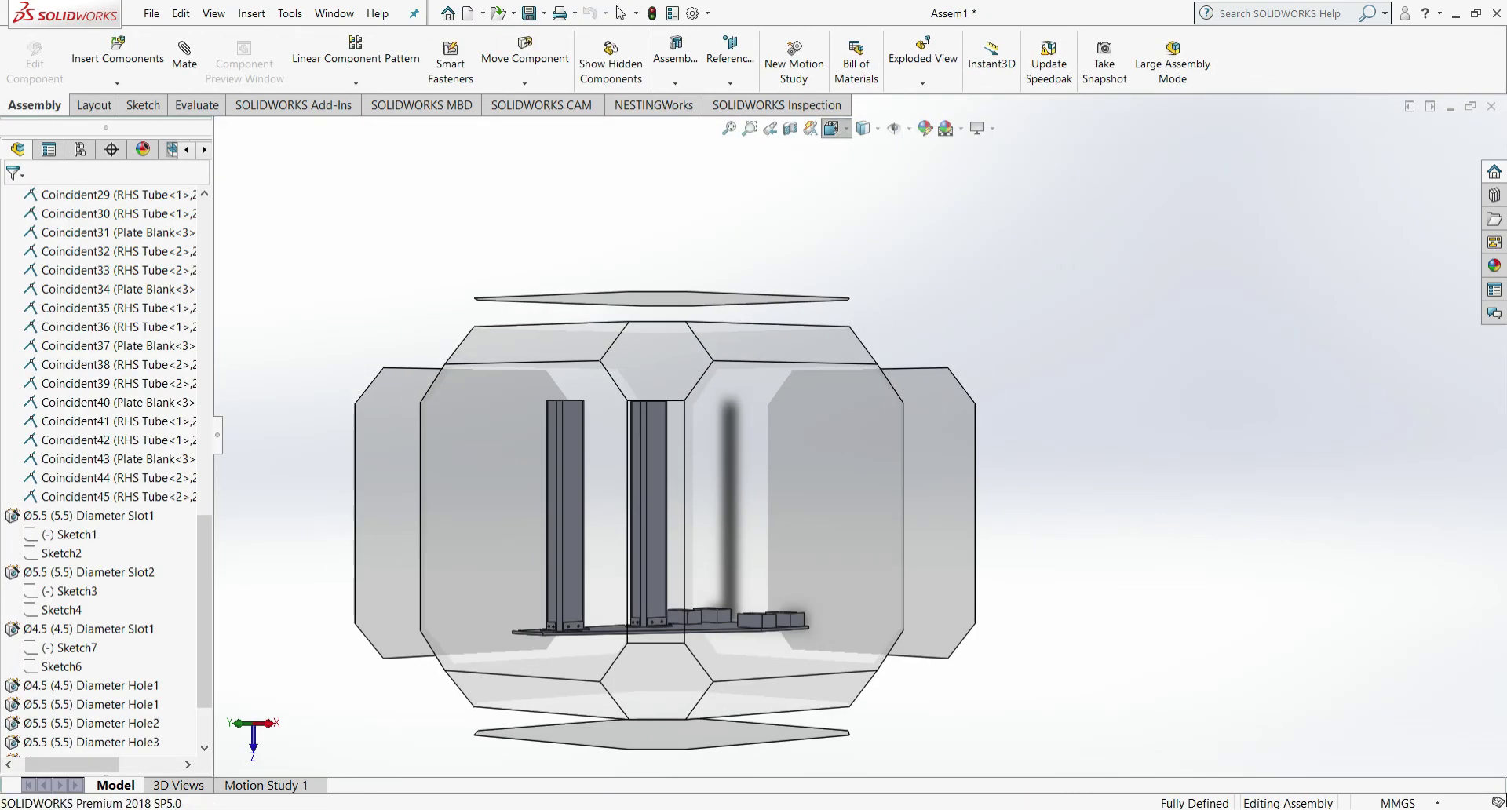
{"action": "left_click", "coordinate": [565, 496]}
{"action": "scroll", "coordinate": [805, 526], "scroll_direction": "down", "scroll_amount": 10}
{"action": "scroll", "coordinate": [804, 525], "scroll_direction": "up", "scroll_amount": 9}
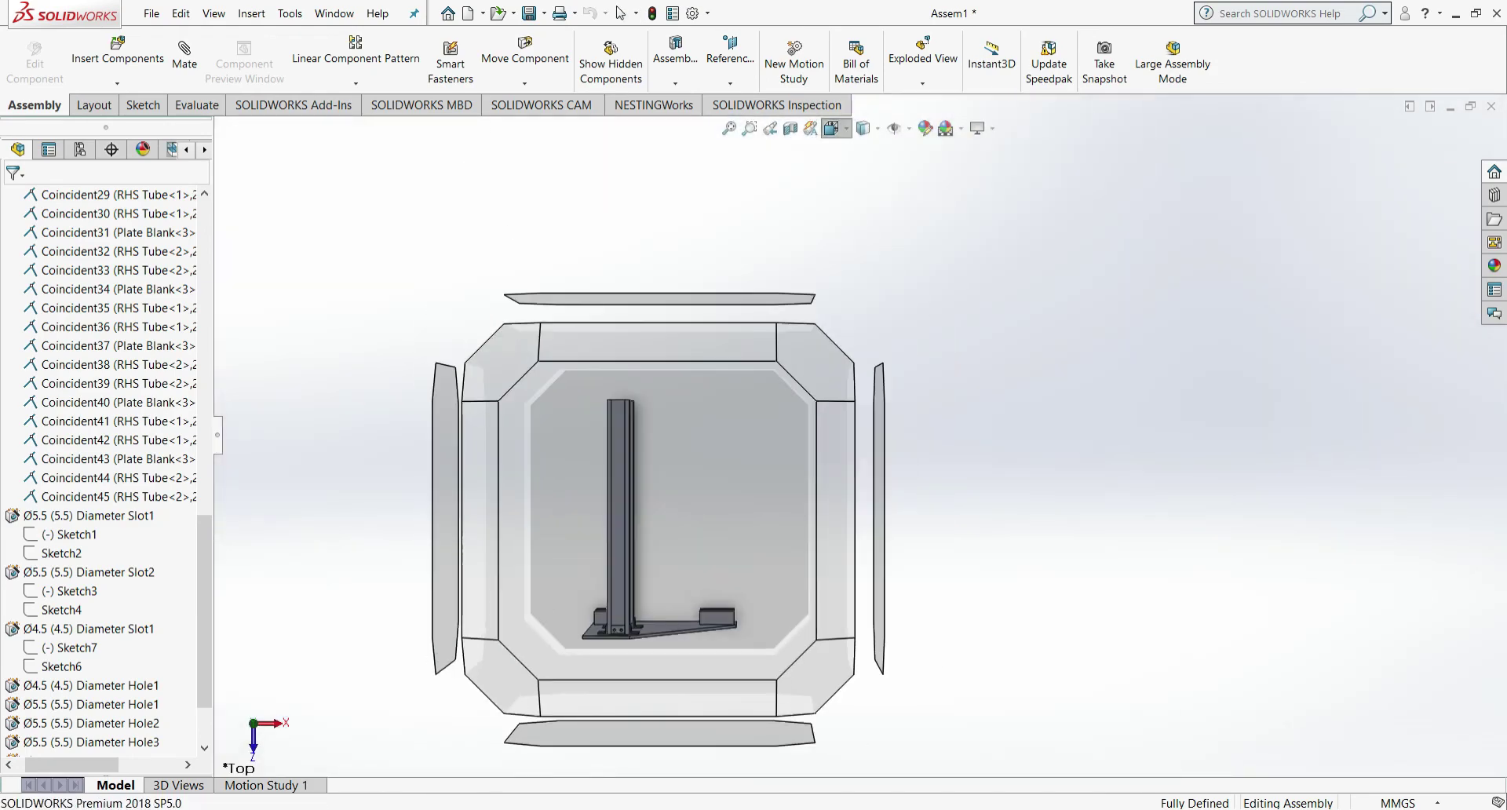